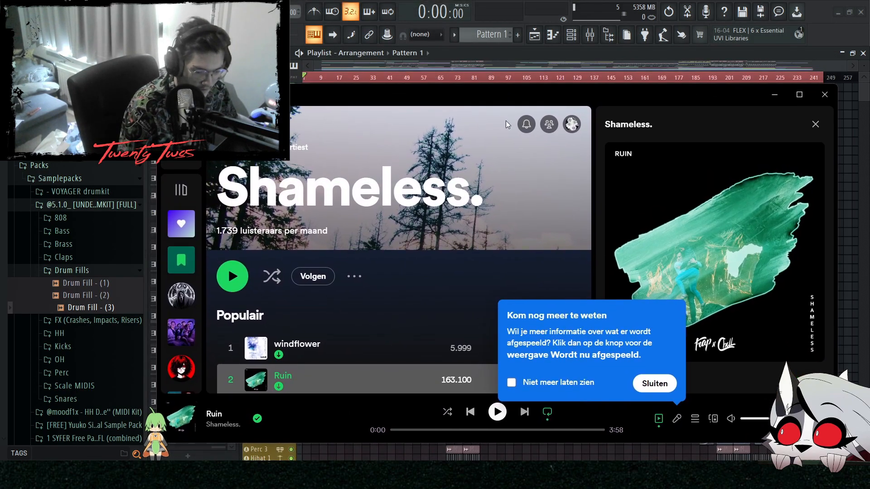
# - Open the full discography of the artist Shameless. and browse its releases down to the single garden
pyautogui.scroll(-8, 392, 240)
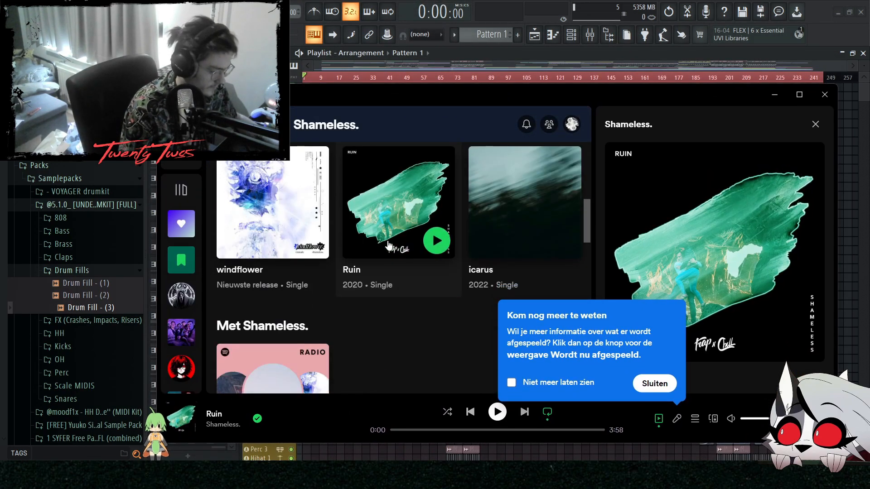
pyautogui.click(550, 221)
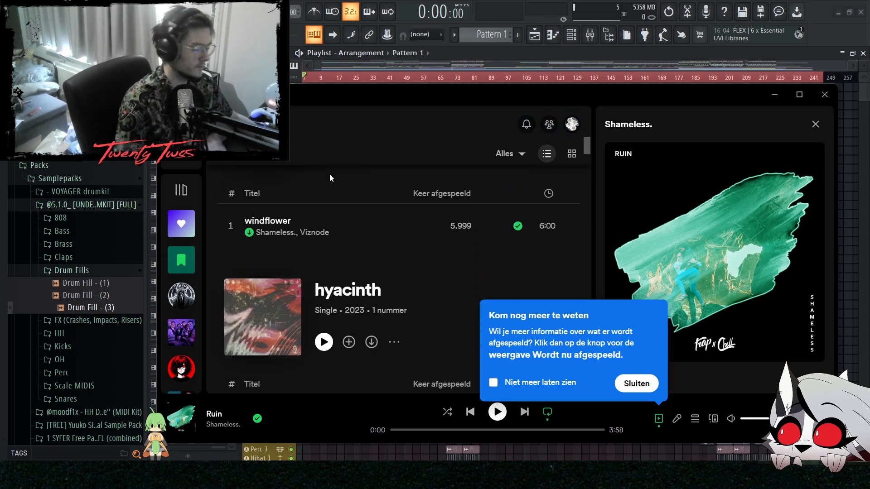
pyautogui.scroll(-3, 335, 243)
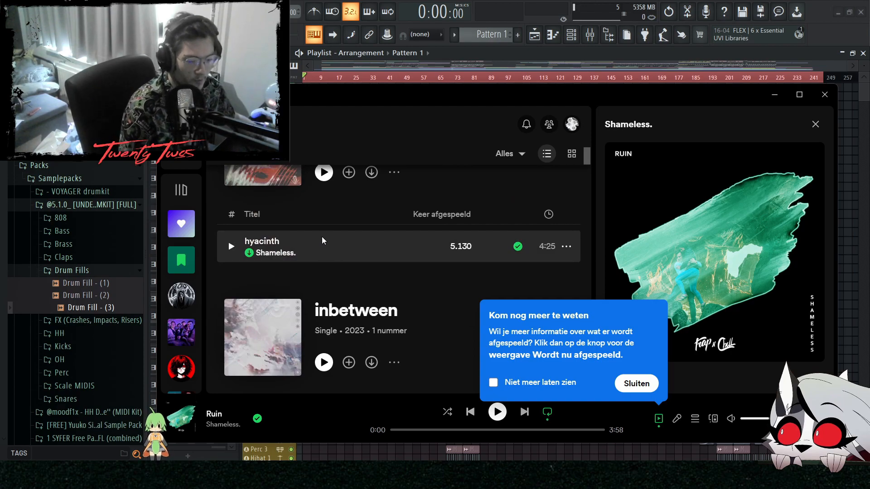
pyautogui.scroll(-3, 317, 204)
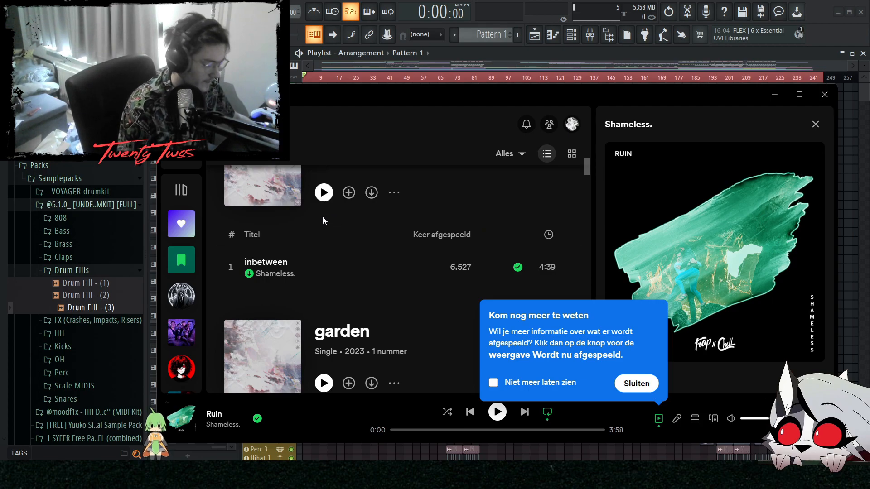
pyautogui.scroll(-2, 321, 213)
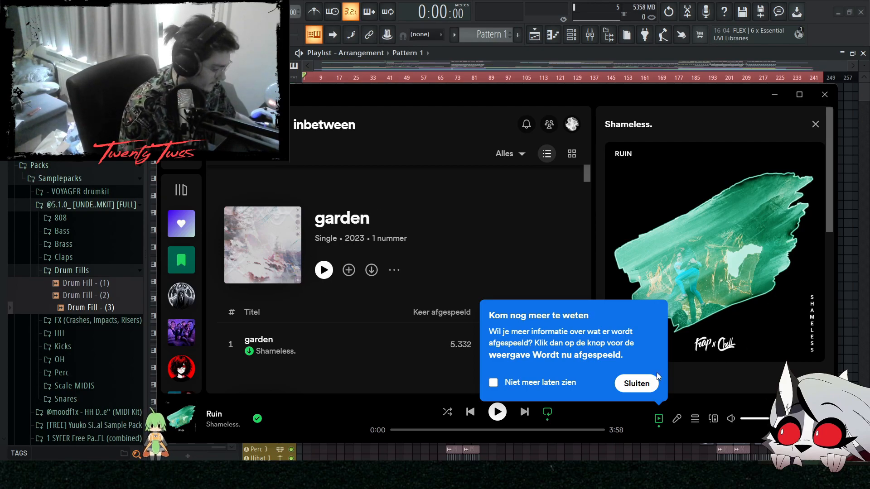
# - Dismiss the now-playing tip and play garden from about 3:30
pyautogui.click(637, 384)
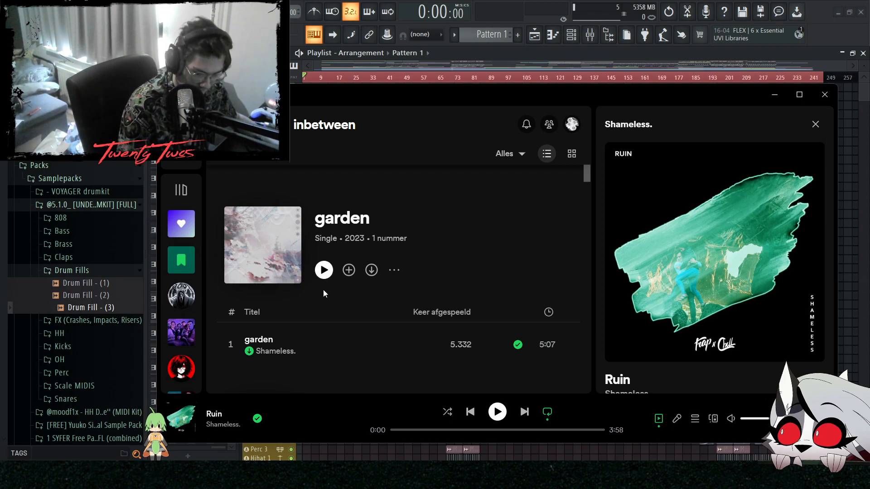
pyautogui.click(324, 270)
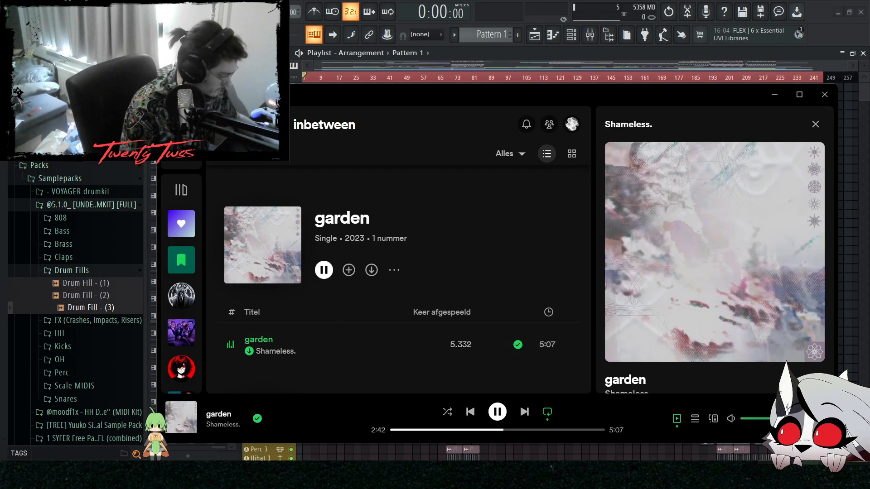
pyautogui.click(537, 431)
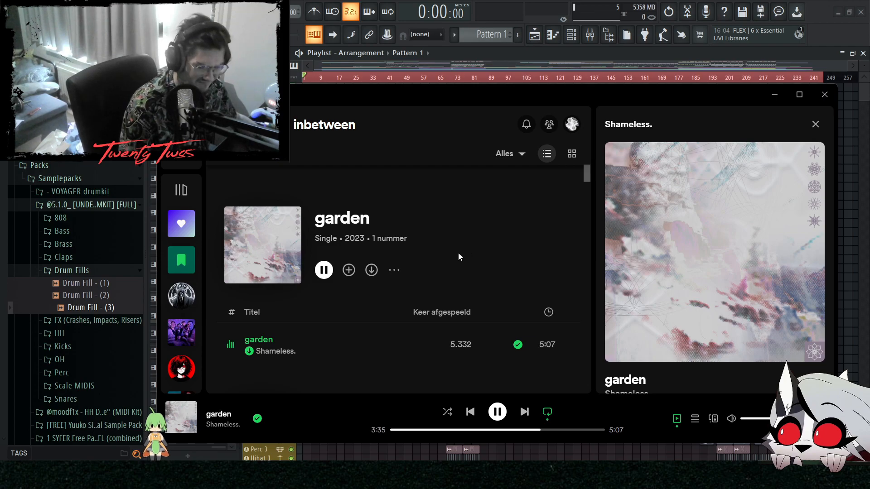
# - Pause garden, find the single lose it all further down the discography, and play it from just past its midpoint
pyautogui.scroll(-8, 357, 229)
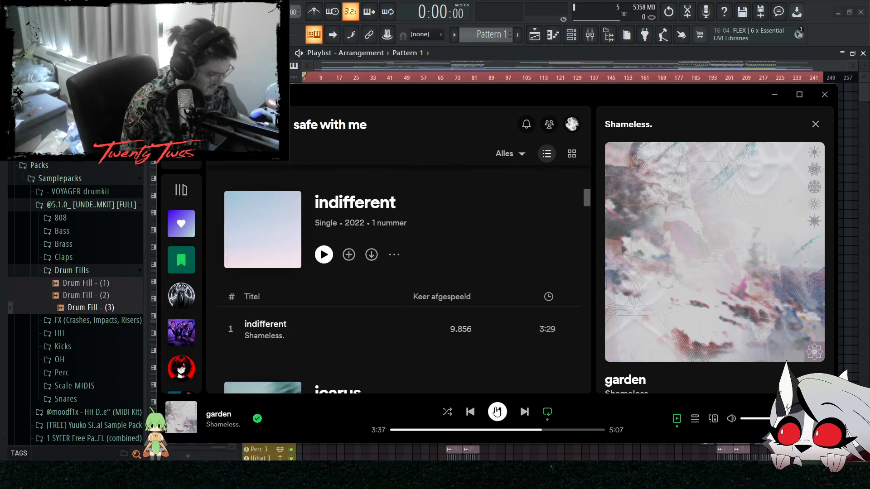
pyautogui.scroll(-7, 324, 253)
pyautogui.click(323, 238)
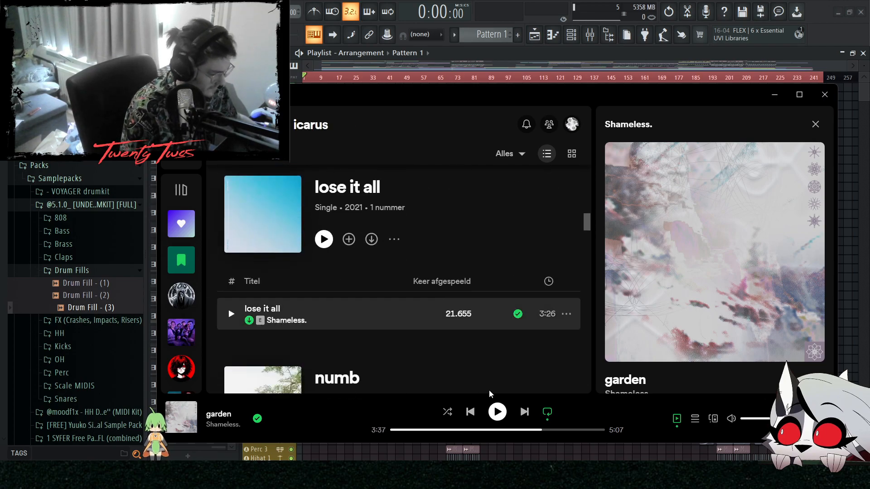
pyautogui.click(510, 430)
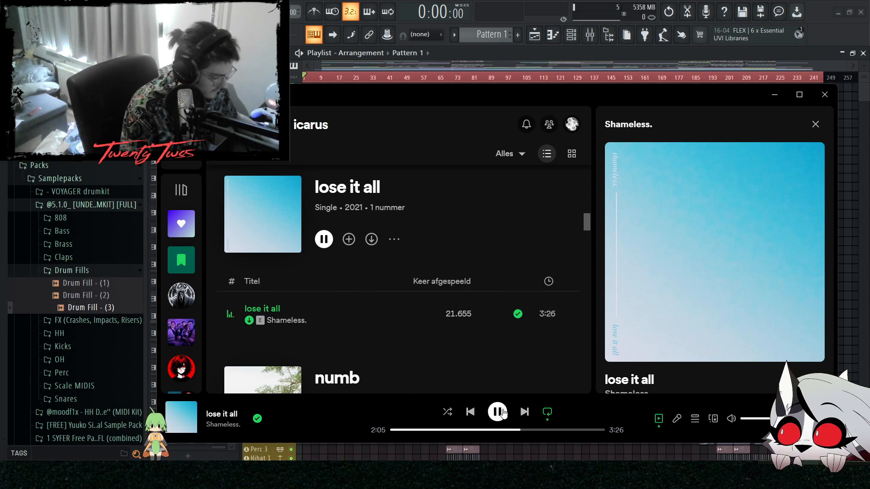
# - Pause lose it all and play the single numb, skipping ahead in the track
pyautogui.scroll(-6, 326, 254)
pyautogui.scroll(3, 327, 253)
pyautogui.click(324, 260)
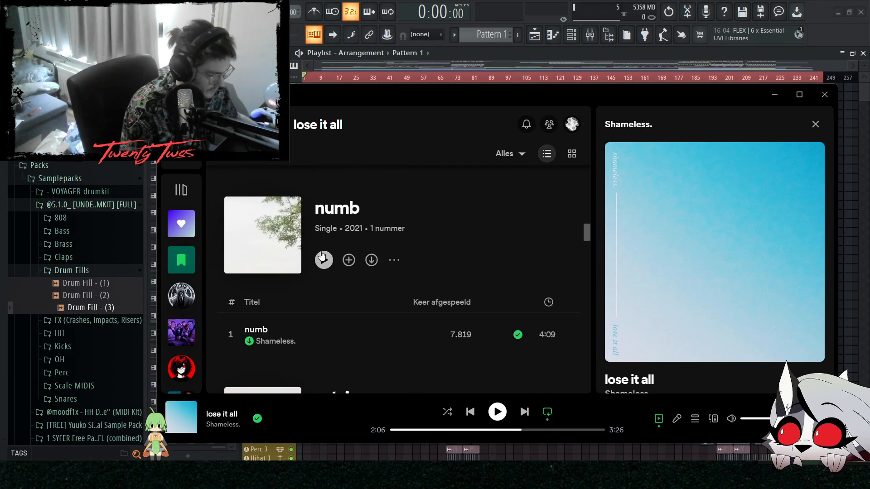
pyautogui.click(486, 430)
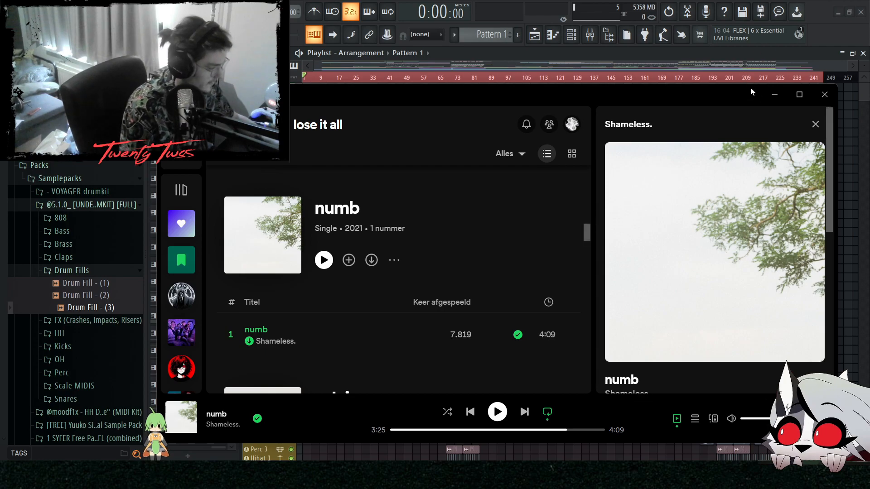
# - Switch back to FL Studio and look over the whole arrangement, from the lead tracks down to the automation tracks
pyautogui.click(774, 95)
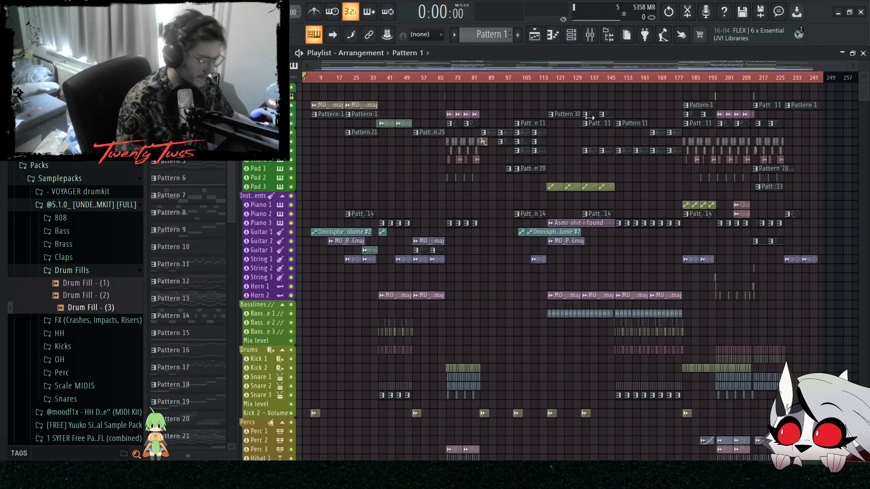
pyautogui.scroll(-10, 535, 136)
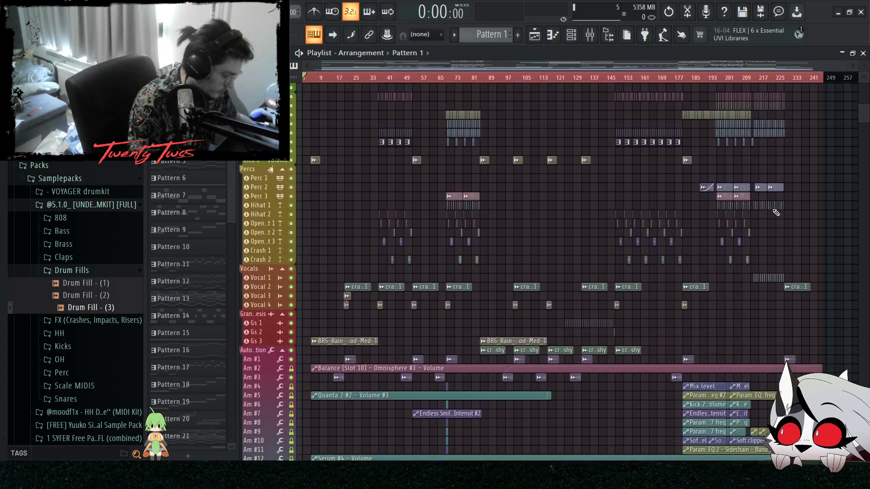
pyautogui.scroll(-4, 776, 212)
pyautogui.scroll(12, 782, 206)
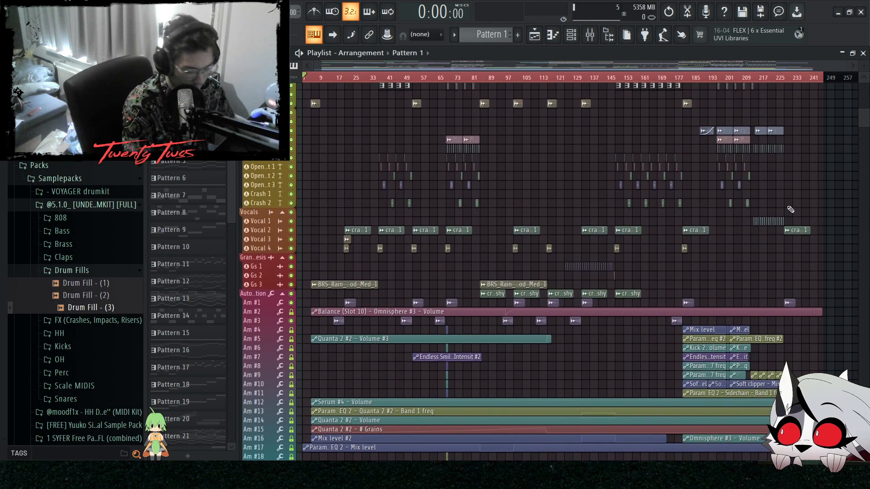
pyautogui.scroll(3, 796, 169)
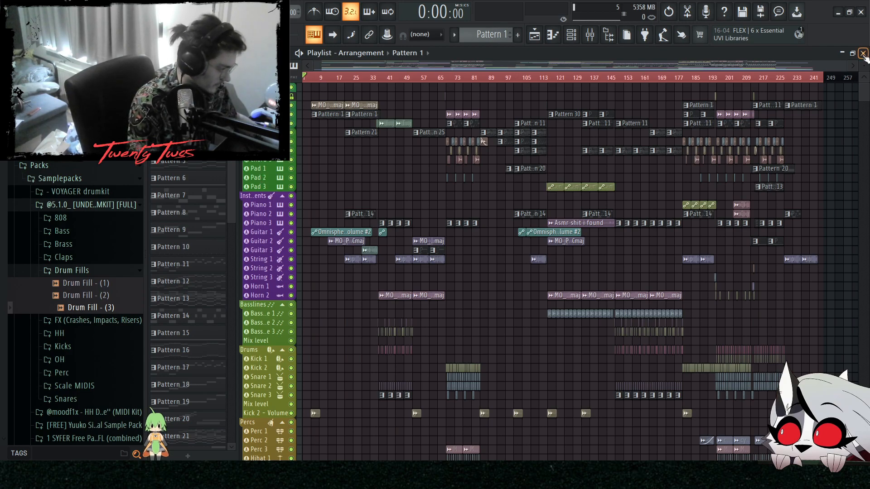
pyautogui.scroll(-1, 709, 177)
pyautogui.scroll(1, 709, 177)
pyautogui.moveTo(837, 93); pyautogui.dragTo(321, 266)
pyautogui.keyDown('ctrl'); pyautogui.click(353, 187); pyautogui.keyUp('ctrl')
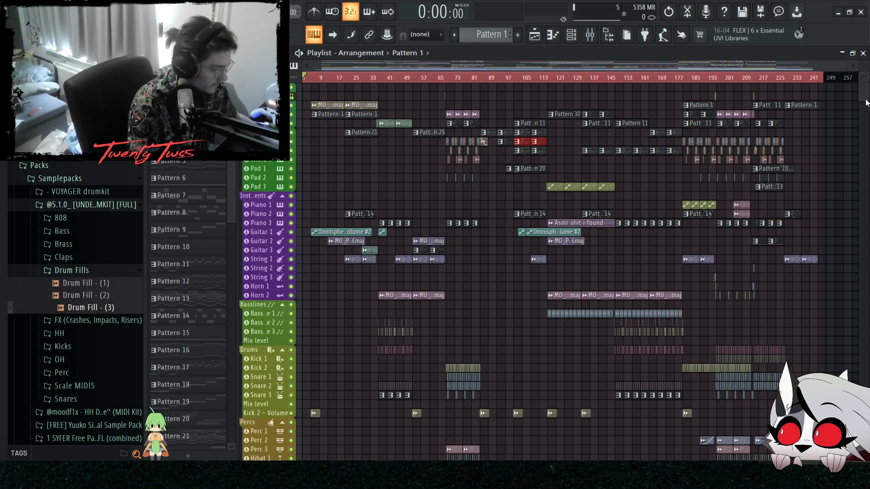
pyautogui.scroll(3, 483, 141)
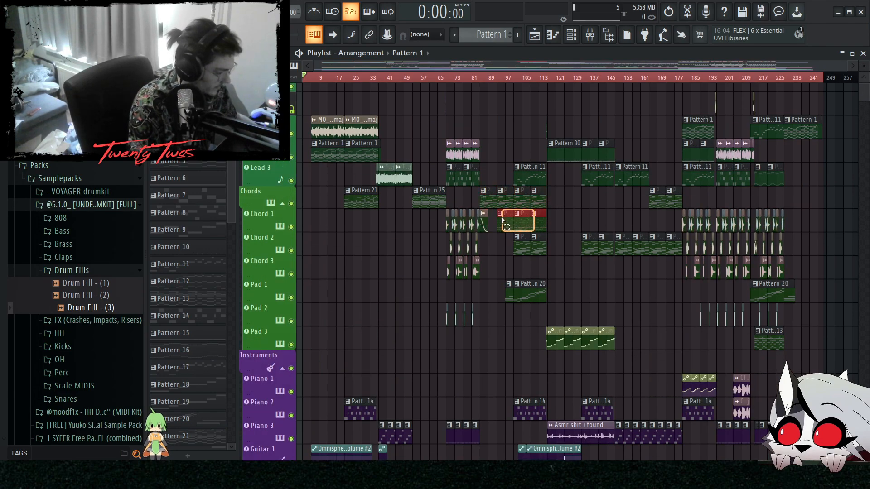
pyautogui.moveTo(489, 220); pyautogui.dragTo(428, 229)
pyautogui.keyDown('ctrl'); pyautogui.click(402, 235); pyautogui.keyUp('ctrl')
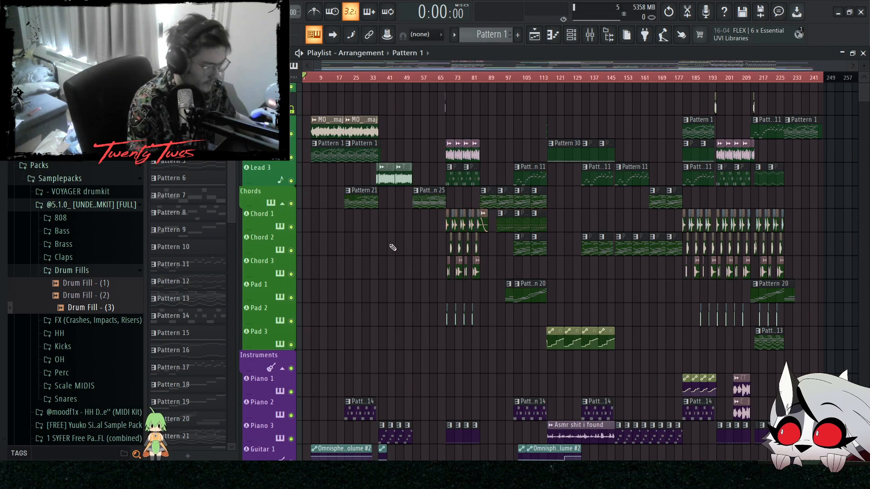
# - Open Pattern 1 of the LABS instrument in the piano roll and listen to its chord progression
pyautogui.scroll(-6, 286, 237)
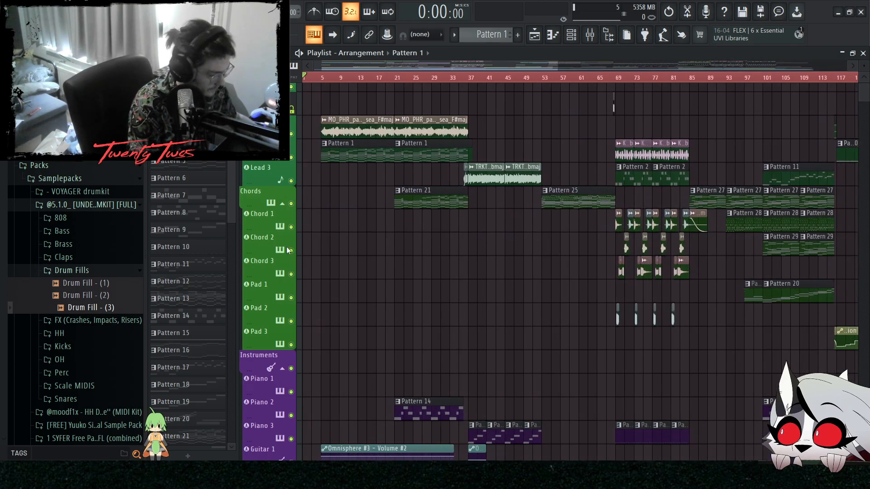
pyautogui.scroll(-12, 332, 347)
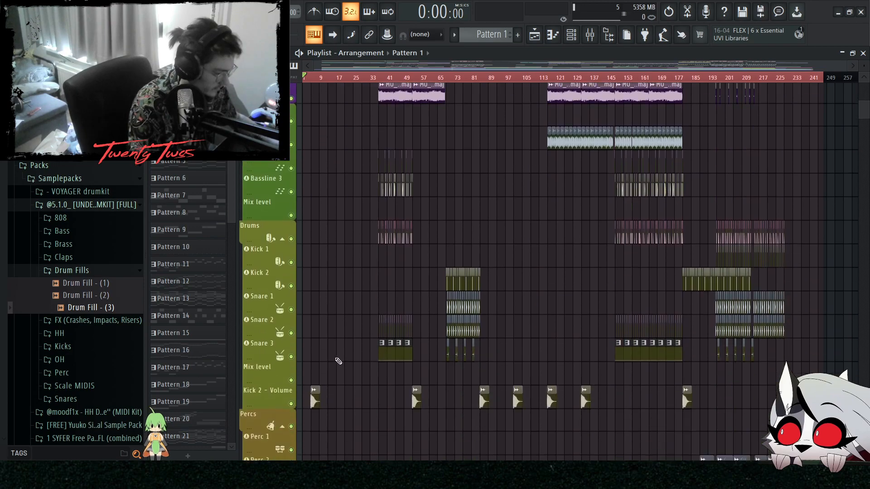
pyautogui.scroll(12, 380, 351)
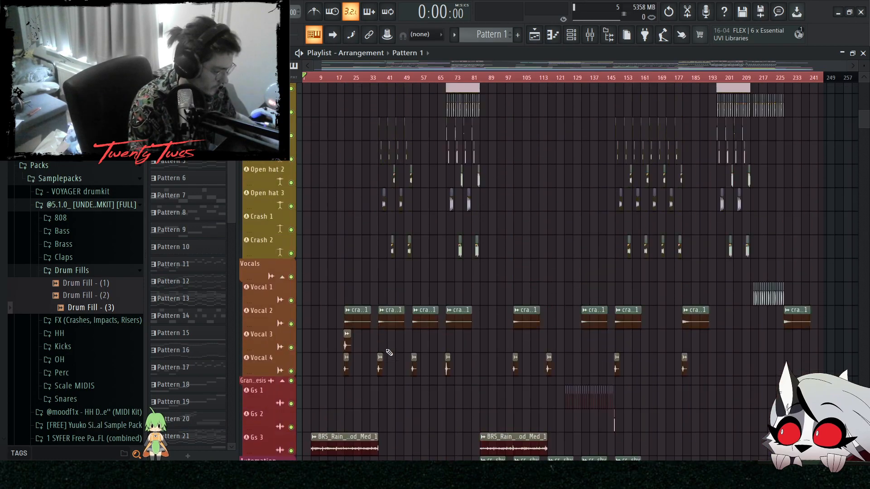
pyautogui.scroll(6, 483, 343)
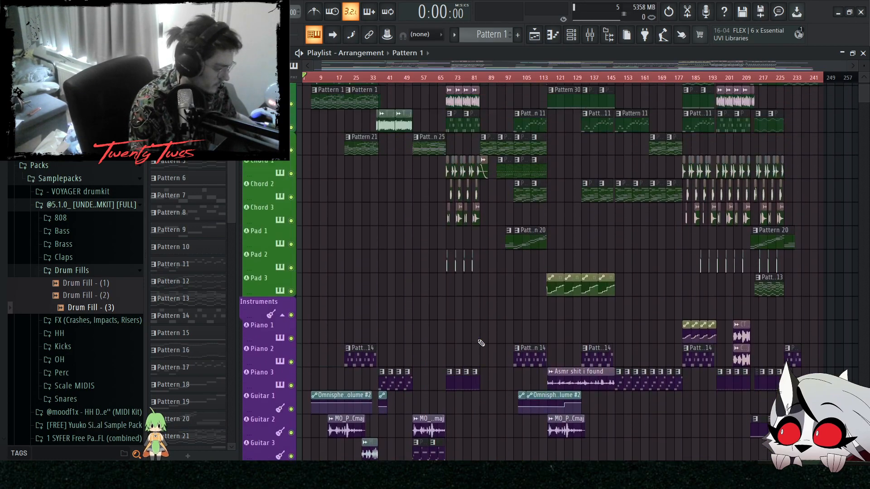
pyautogui.scroll(5, 263, 256)
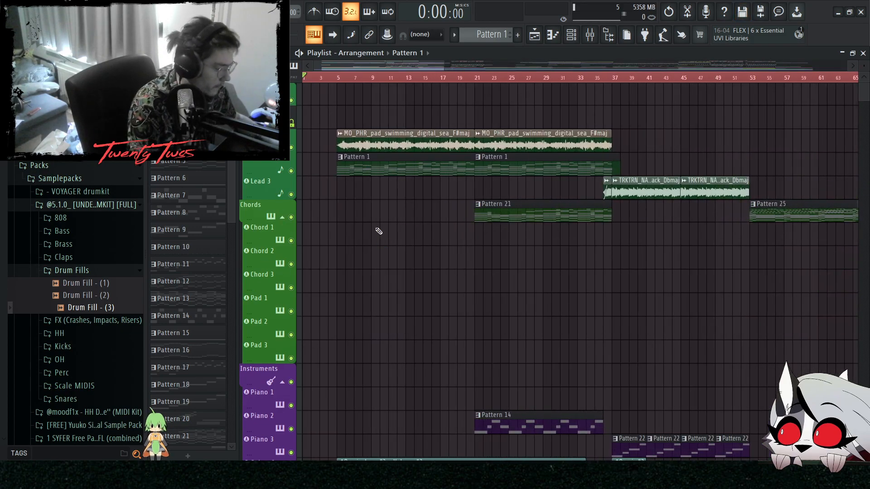
pyautogui.doubleClick(475, 208)
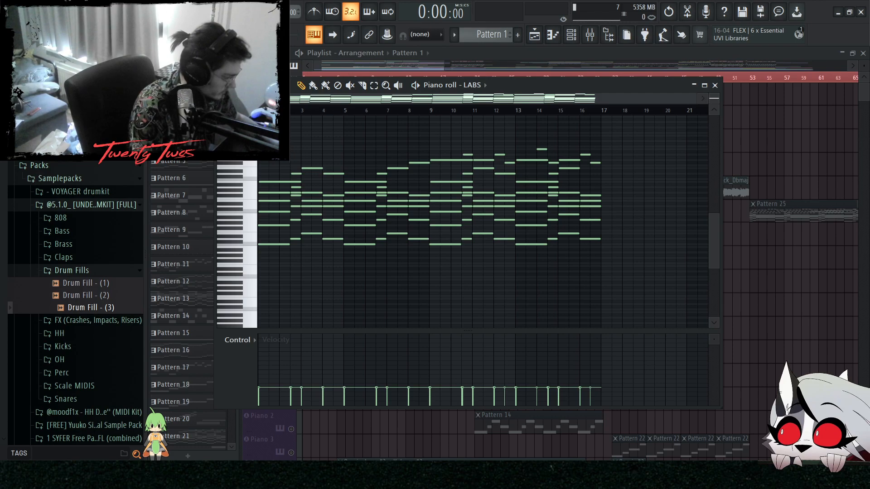
pyautogui.scroll(4, 669, 177)
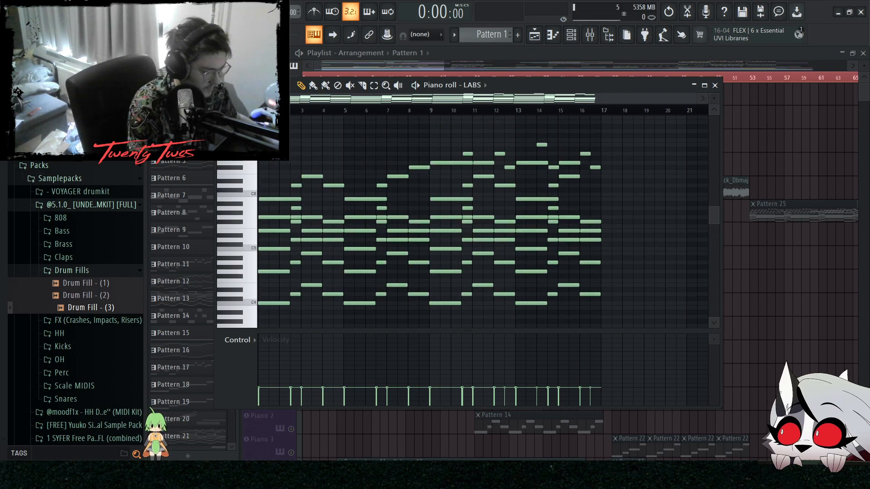
pyautogui.press('space')
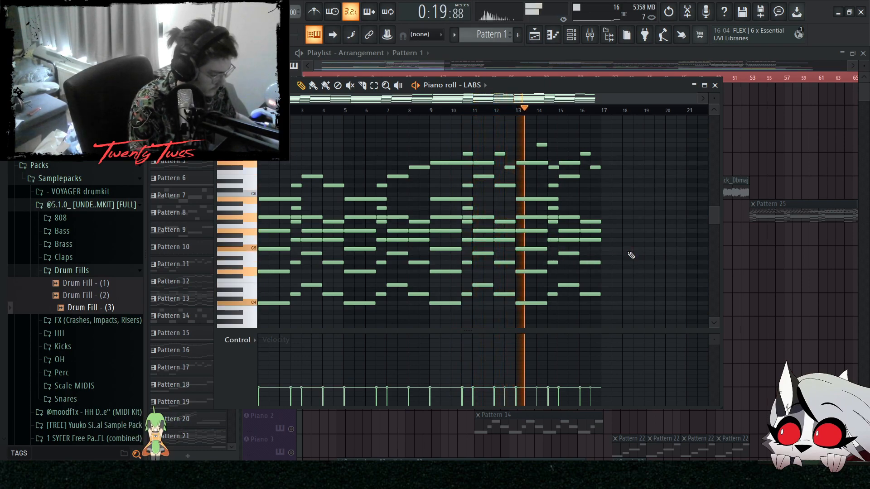
pyautogui.scroll(-1, 631, 255)
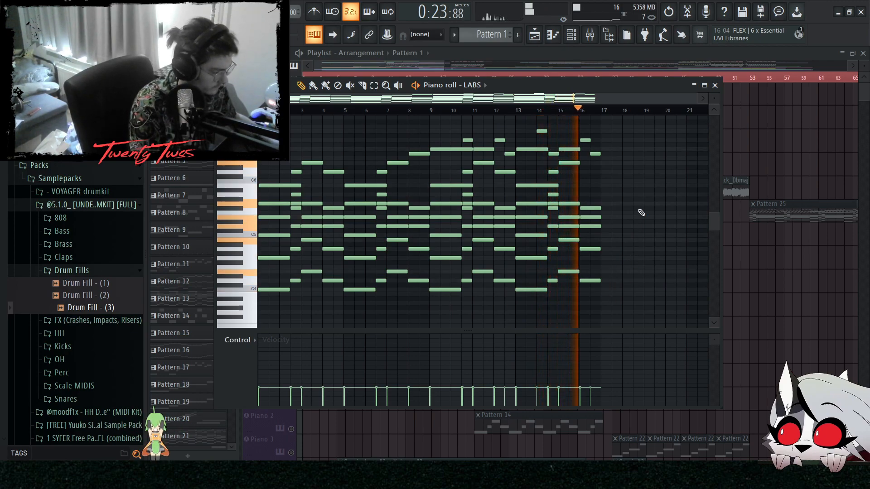
pyautogui.press('space')
pyautogui.hotkey('ctrl', 'a')
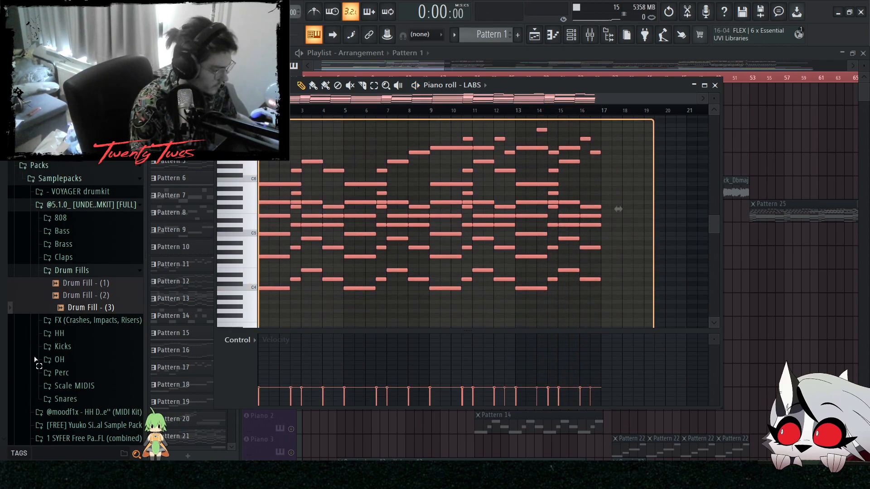
pyautogui.scroll(-2, 520, 268)
pyautogui.click(523, 294)
pyautogui.scroll(3, 571, 258)
pyautogui.scroll(-1, 600, 271)
pyautogui.moveTo(660, 302); pyautogui.dragTo(332, 124)
pyautogui.scroll(3, 568, 187)
pyautogui.keyDown('ctrl'); pyautogui.click(610, 198); pyautogui.keyUp('ctrl')
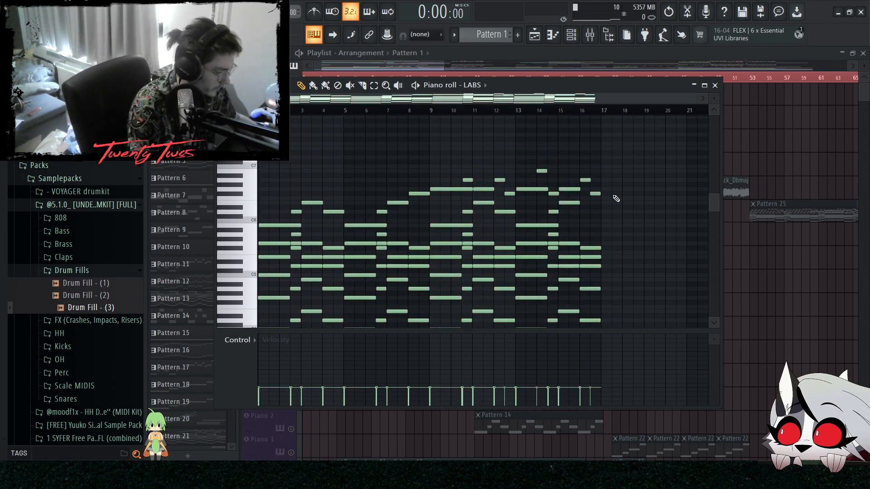
# - Move the playback start to about bar 12 and select all notes in the pattern
pyautogui.scroll(-3, 615, 199)
pyautogui.moveTo(642, 400); pyautogui.dragTo(500, 403)
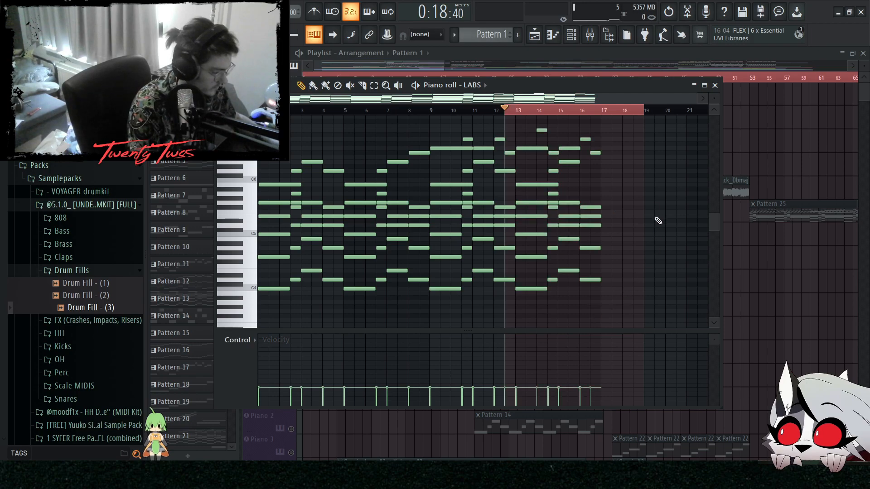
pyautogui.hotkey('ctrl', 'a')
# - Raise the velocity of all selected notes and listen to the louder chords
pyautogui.scroll(8, 585, 253)
pyautogui.press('space')
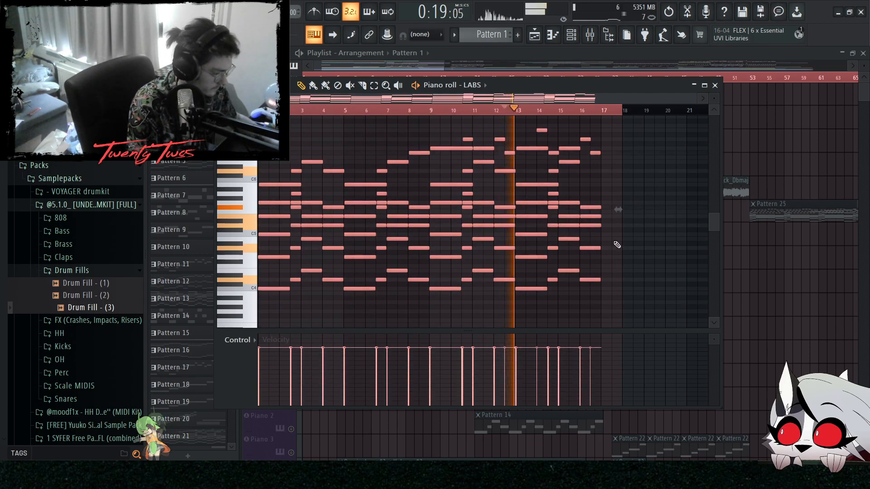
pyautogui.press('space')
# - Lower the velocity of all selected notes and play the chords again from about bar 12
pyautogui.scroll(-8, 632, 244)
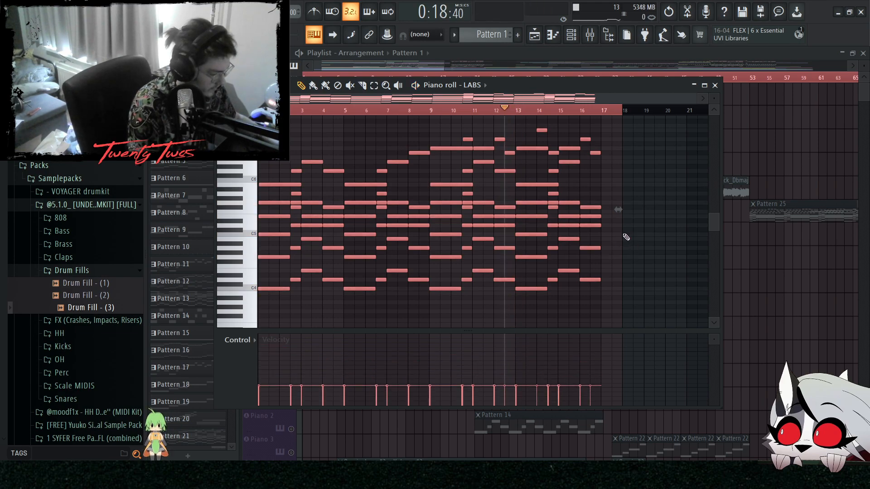
pyautogui.press('space')
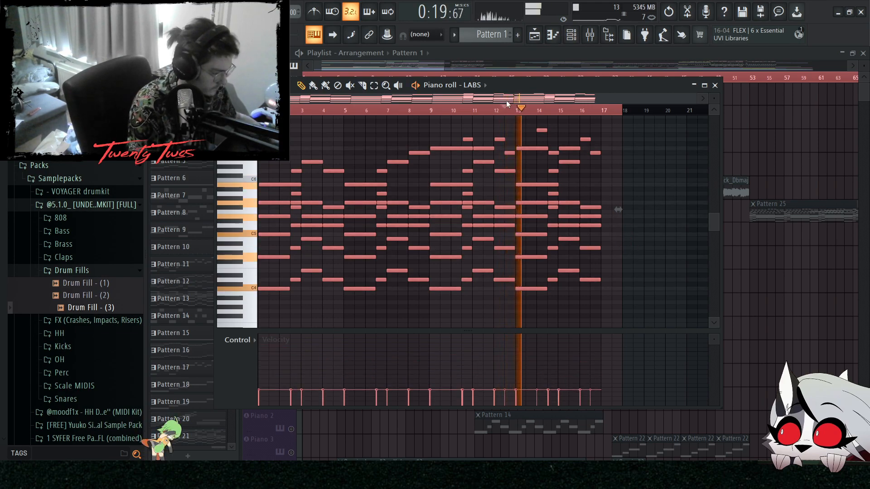
# - Stop the playback, close the piano roll and look over the full arrangement across all tracks and sections
pyautogui.press('space')
pyautogui.rightClick(809, 330)
pyautogui.scroll(-1, 653, 284)
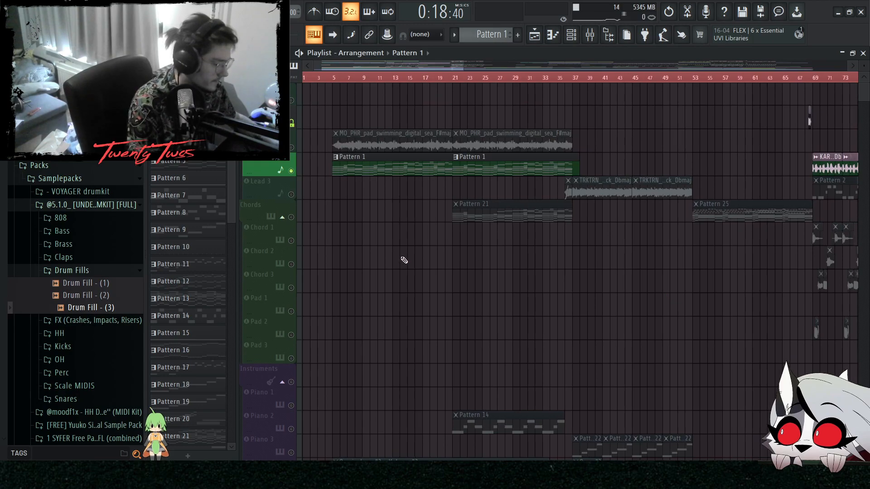
pyautogui.scroll(-4, 398, 258)
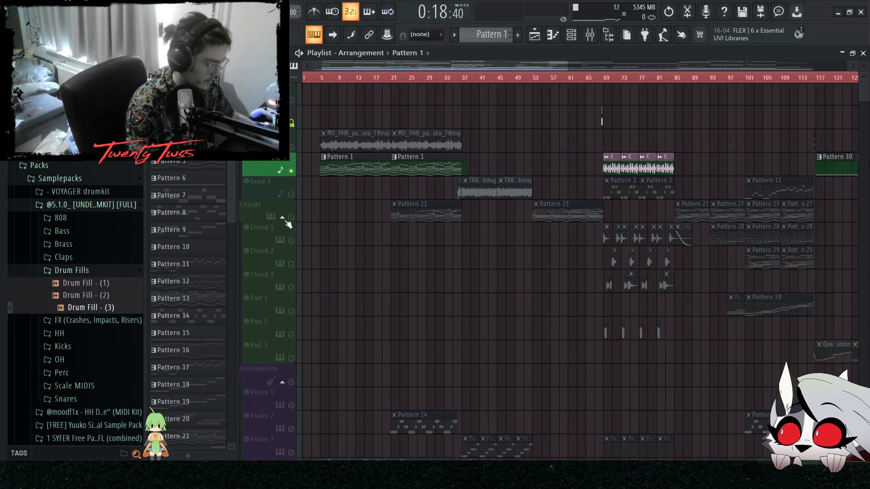
pyautogui.scroll(-3, 305, 291)
pyautogui.scroll(-11, 297, 290)
pyautogui.scroll(-12, 307, 286)
pyautogui.scroll(-3, 317, 276)
pyautogui.scroll(12, 347, 293)
pyautogui.scroll(10, 373, 308)
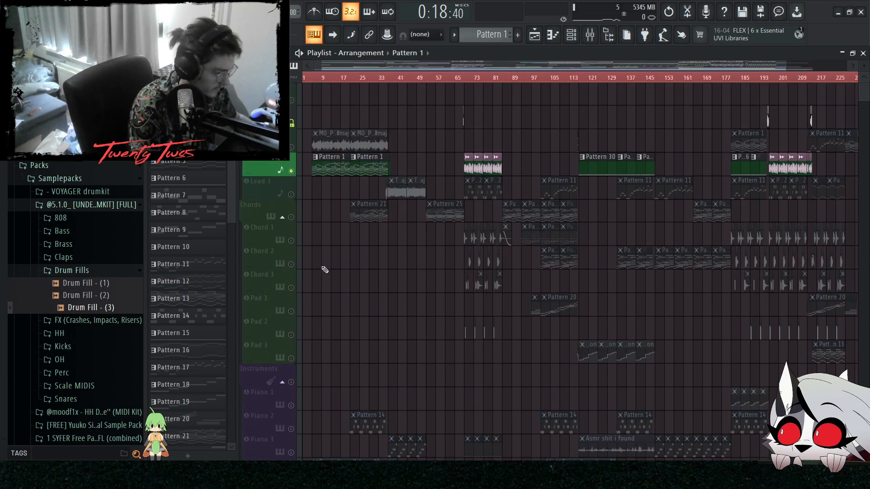
# - Solo the Lead 1 track and play its MO_PHR_pad_swimming_digital_sea loop from bar 5
pyautogui.scroll(2, 325, 270)
pyautogui.rightClick(291, 148)
pyautogui.scroll(2, 334, 119)
pyautogui.click(342, 78)
pyautogui.press('space')
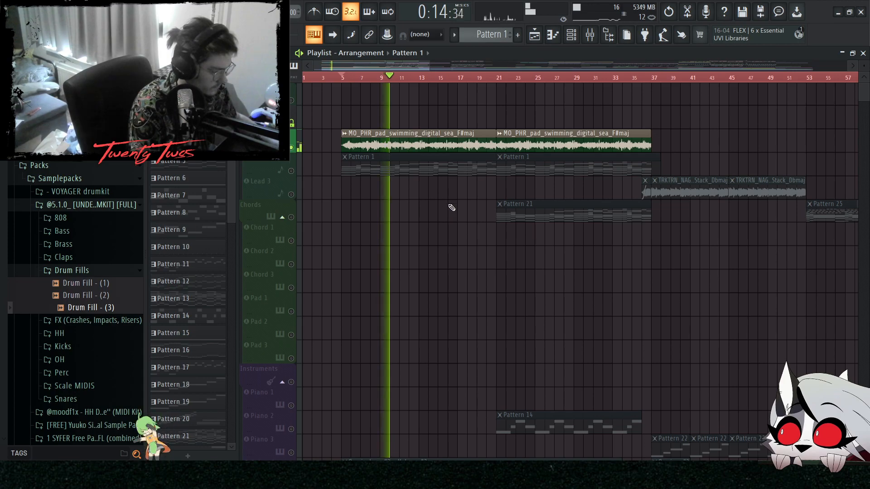
pyautogui.press('space')
# - Check the sample settings of the MO_PHR_pad_swimming_digital_sea clip and close them
pyautogui.scroll(-2, 453, 206)
pyautogui.doubleClick(400, 135)
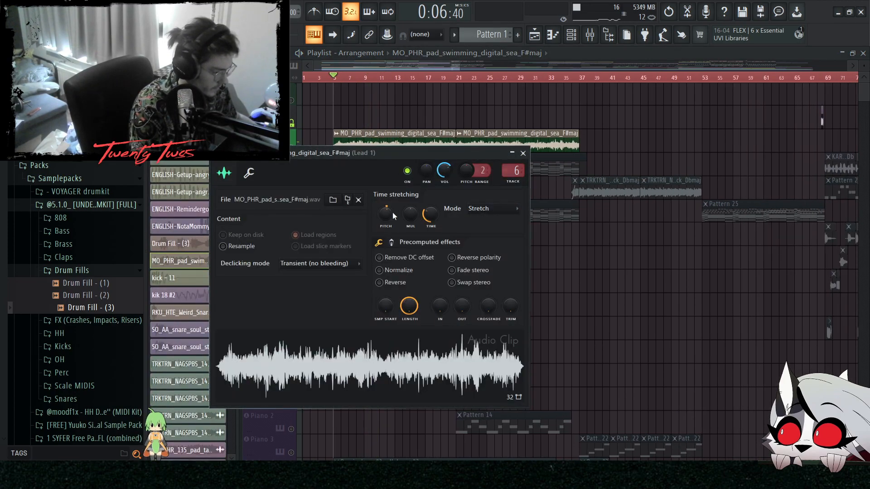
pyautogui.press('Escape')
# - Enable the Pattern 1 track alongside the pad loop and play both together from bar 5
pyautogui.scroll(-5, 392, 246)
pyautogui.scroll(-4, 392, 247)
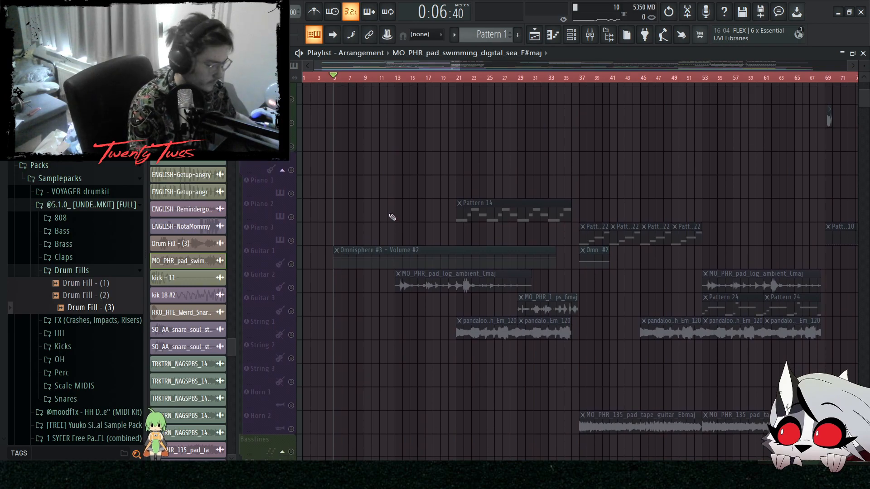
pyautogui.scroll(9, 393, 217)
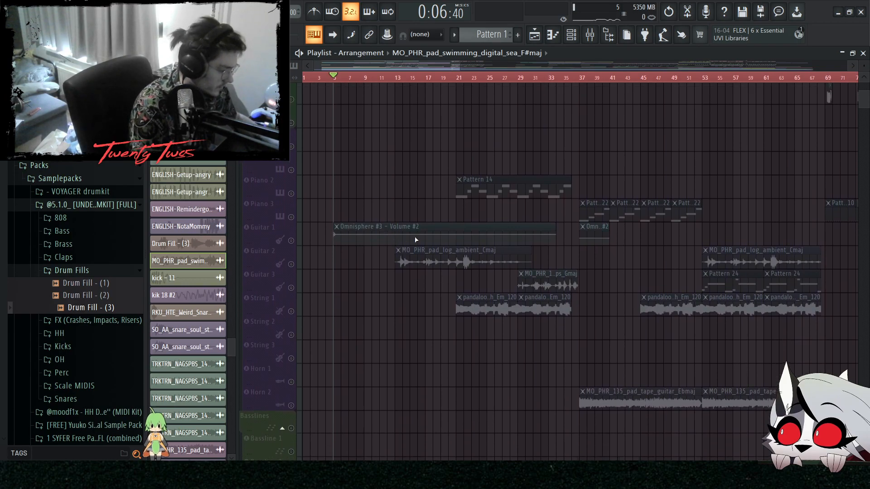
pyautogui.press('space')
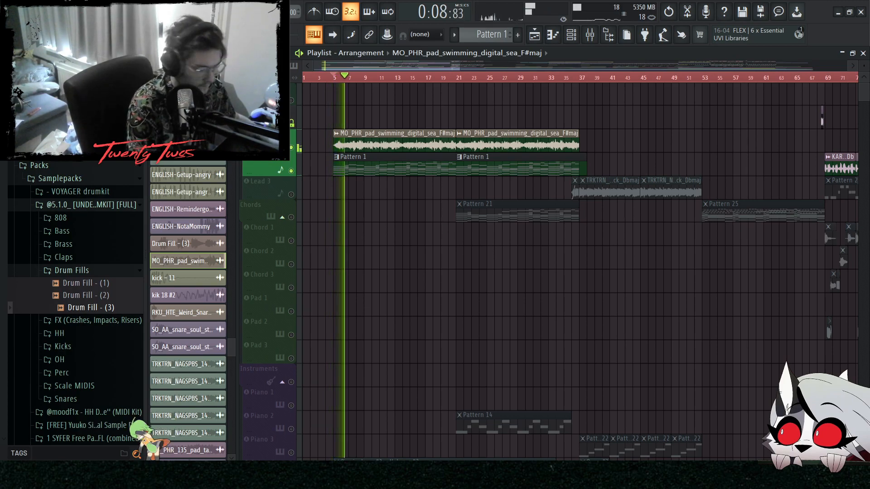
pyautogui.scroll(-8, 394, 206)
pyautogui.press('space')
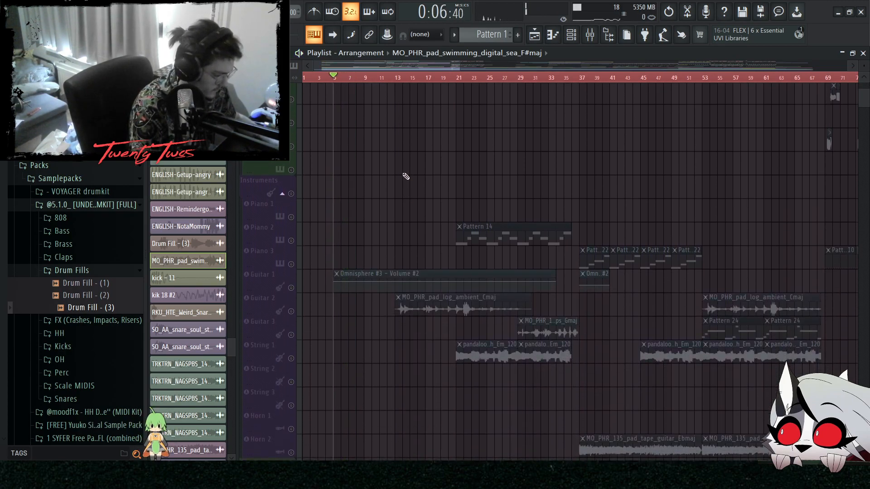
# - Unmute the Gs 3 track with the BRS_Rain_Street_Neighborhood ambience and play it with the pad and chords
pyautogui.scroll(-6, 394, 168)
pyautogui.scroll(-15, 373, 194)
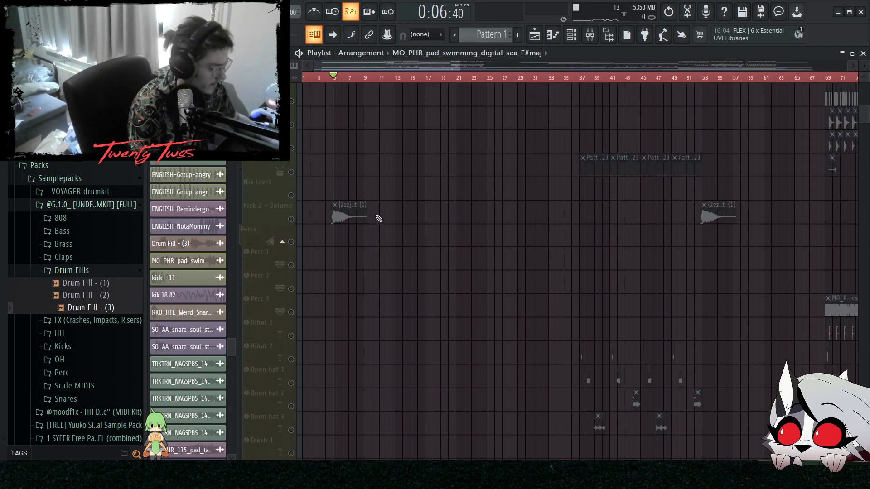
pyautogui.click(291, 201)
pyautogui.scroll(4, 408, 272)
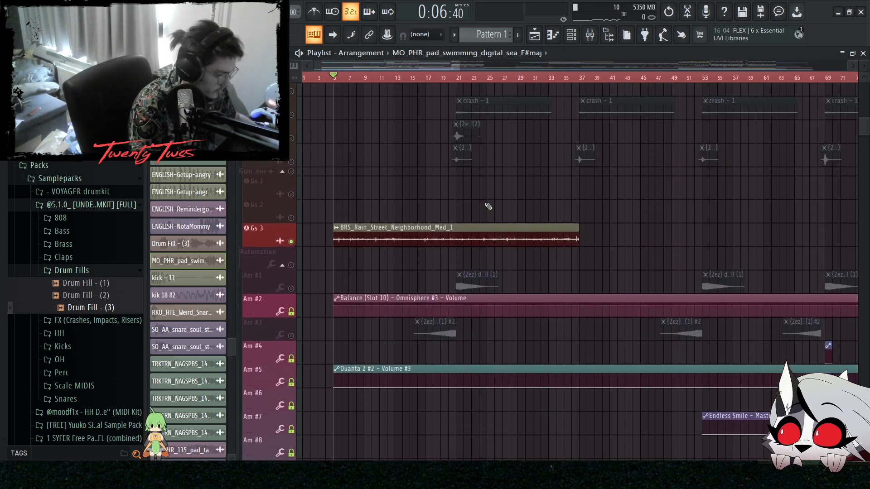
pyautogui.scroll(6, 425, 284)
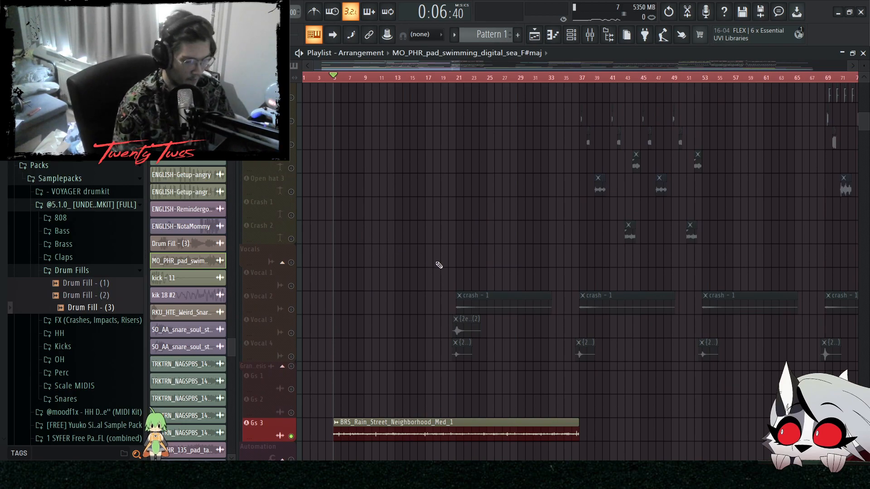
pyautogui.scroll(15, 386, 245)
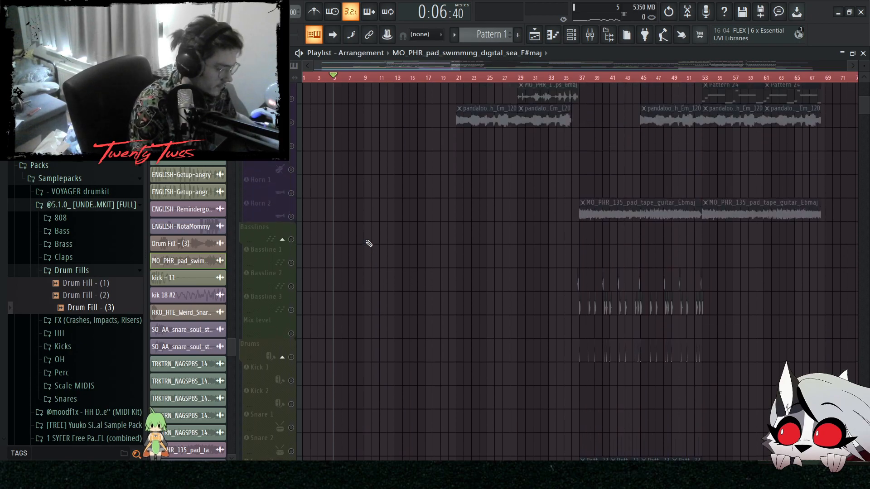
pyautogui.scroll(13, 374, 267)
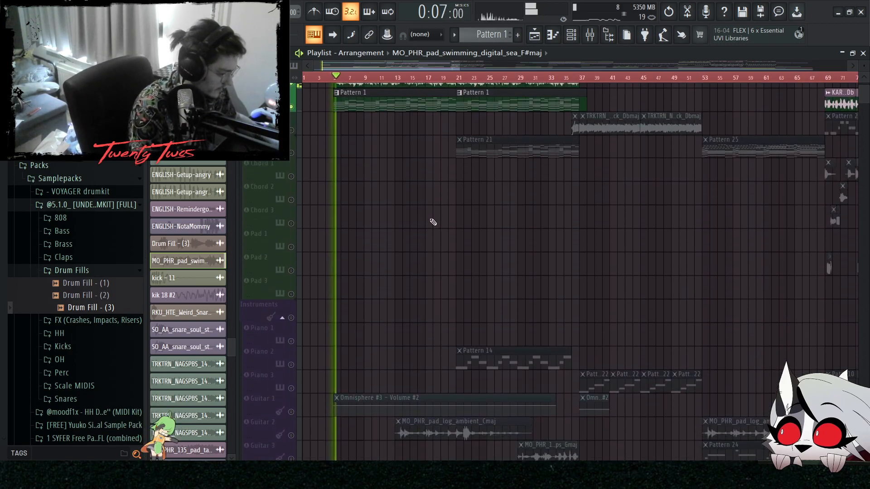
# - Unmute the Guitar 2 track and play the MO_PHR_pad_log_ambient loop in the mix from bar 13
pyautogui.scroll(-5, 394, 220)
pyautogui.scroll(4, 380, 253)
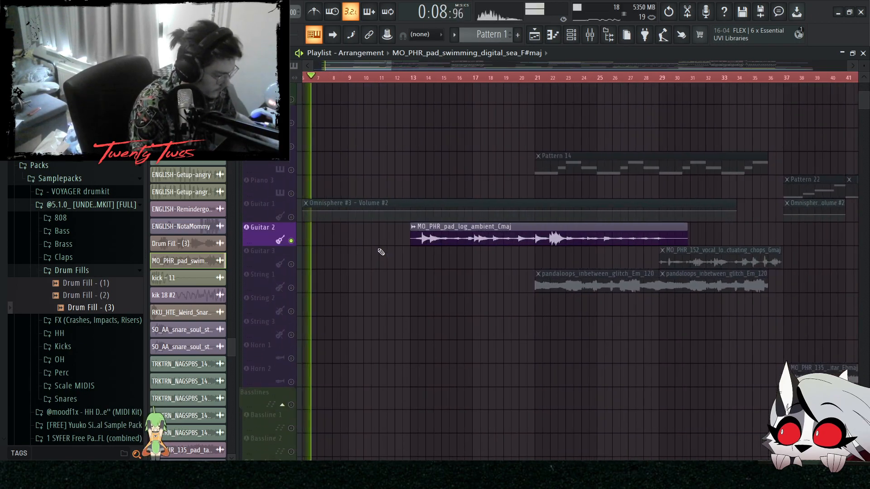
pyautogui.scroll(-4, 408, 259)
pyautogui.moveTo(372, 233); pyautogui.dragTo(560, 244)
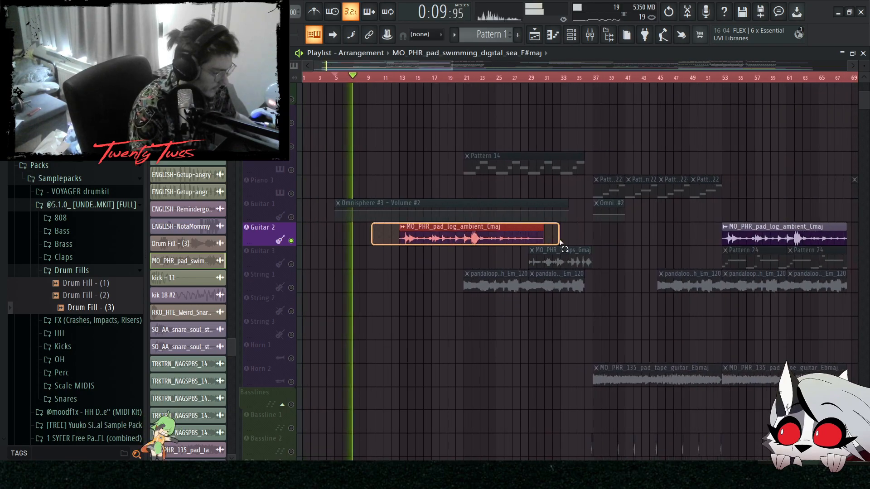
pyautogui.keyDown('ctrl'); pyautogui.click(428, 283); pyautogui.keyUp('ctrl')
pyautogui.scroll(3, 431, 282)
pyautogui.click(381, 80)
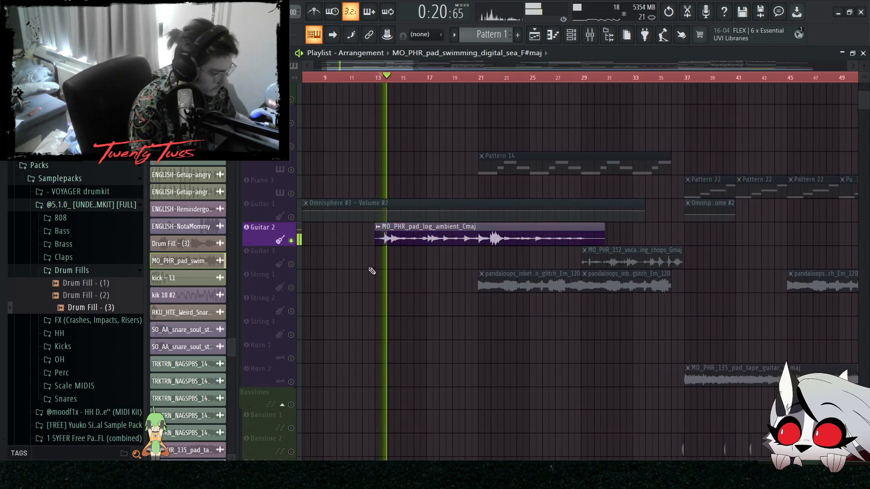
# - Unmute the Kick 2 - Volume track holding the impact sample and play the intro from bar 5
pyautogui.scroll(-4, 372, 271)
pyautogui.scroll(-5, 358, 265)
pyautogui.scroll(-7, 362, 252)
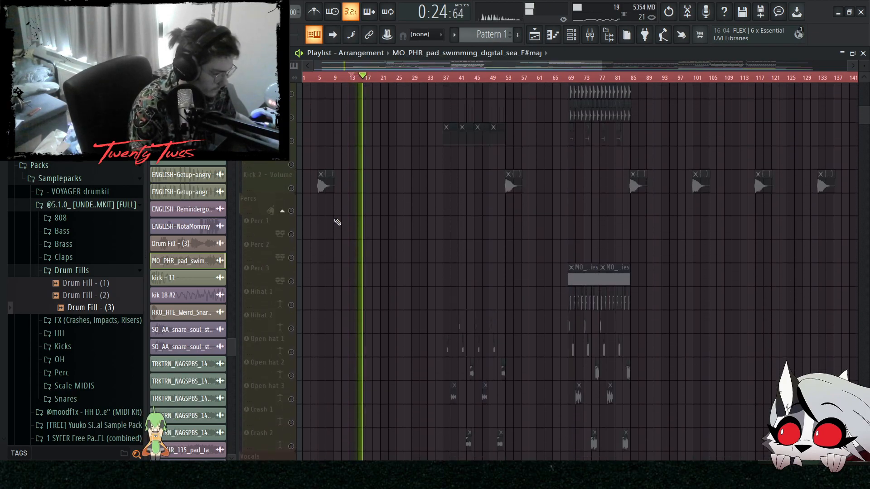
pyautogui.click(291, 193)
pyautogui.press('space')
pyautogui.scroll(4, 328, 195)
pyautogui.click(336, 79)
pyautogui.scroll(1, 325, 201)
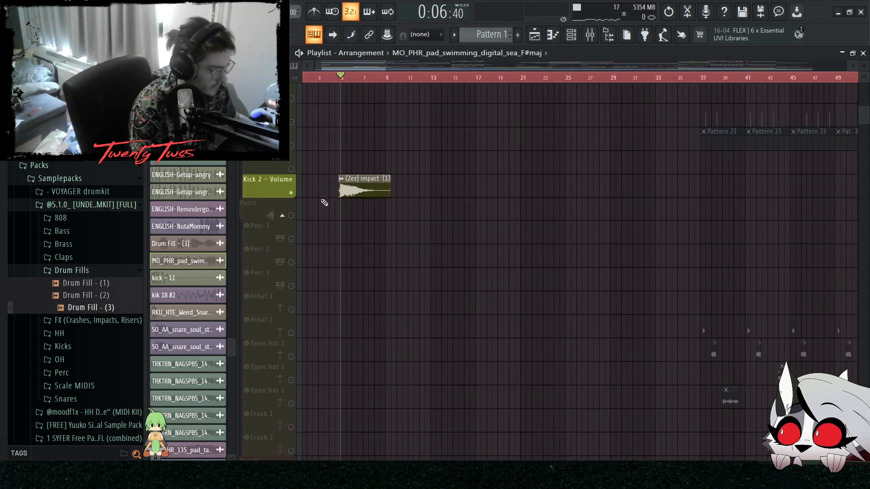
pyautogui.press('space')
pyautogui.scroll(-2, 441, 271)
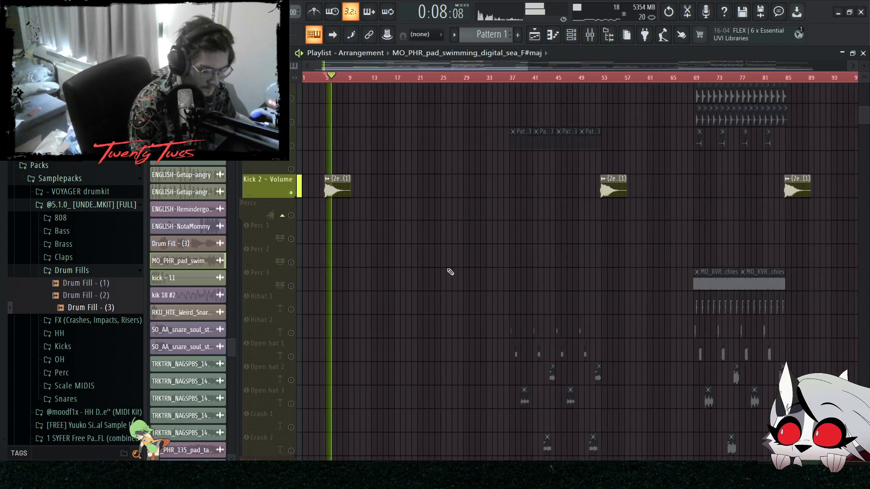
# - Stop the playback and unmute the Am #3 track among the automation lanes
pyautogui.scroll(-1, 444, 271)
pyautogui.scroll(-10, 407, 271)
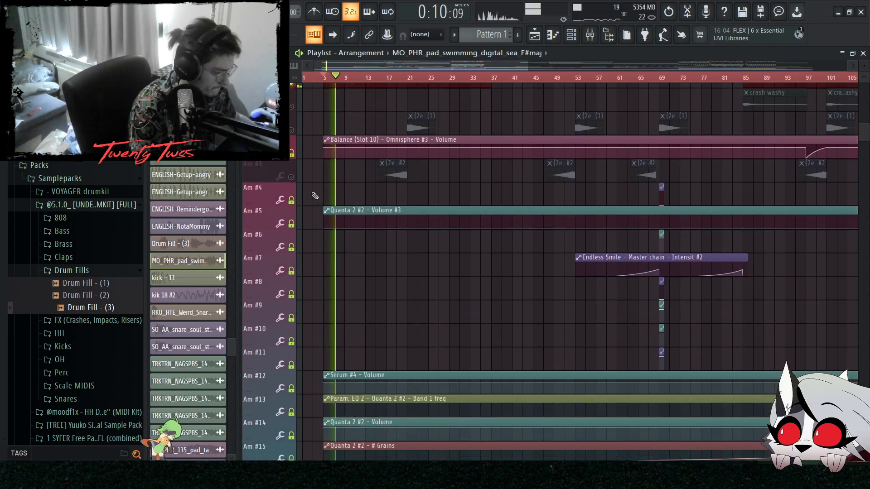
pyautogui.scroll(-3, 335, 213)
pyautogui.scroll(4, 344, 218)
pyautogui.press('space')
pyautogui.click(291, 201)
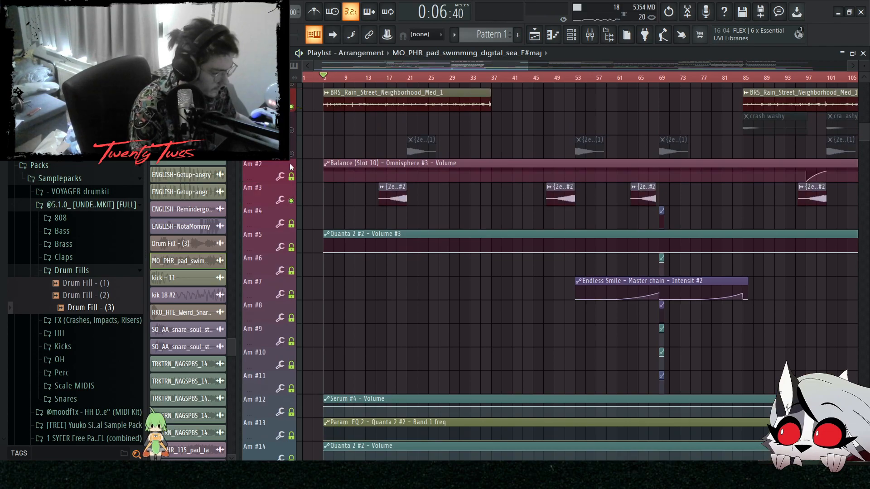
# - Solo the String 1 track and listen to its pandaloops_inbetween_glitch loop from bar 21
pyautogui.scroll(10, 503, 281)
pyautogui.scroll(-10, 503, 277)
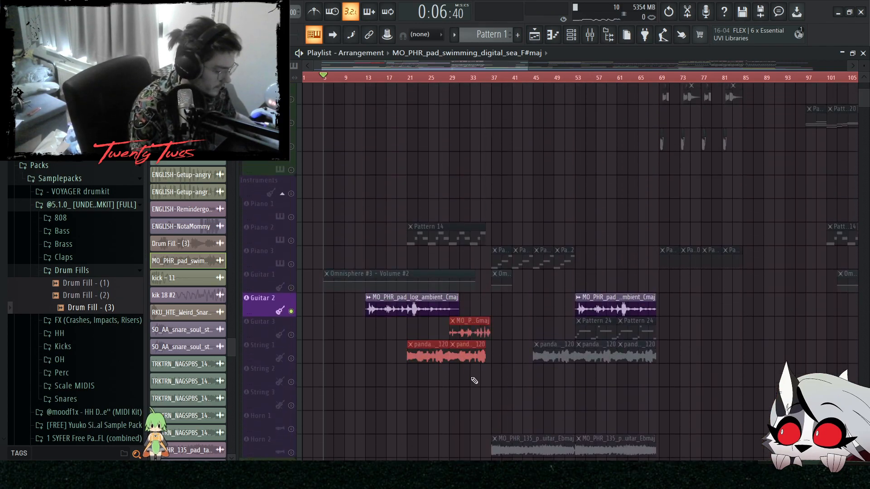
pyautogui.rightClick(291, 334)
pyautogui.rightClick(290, 335)
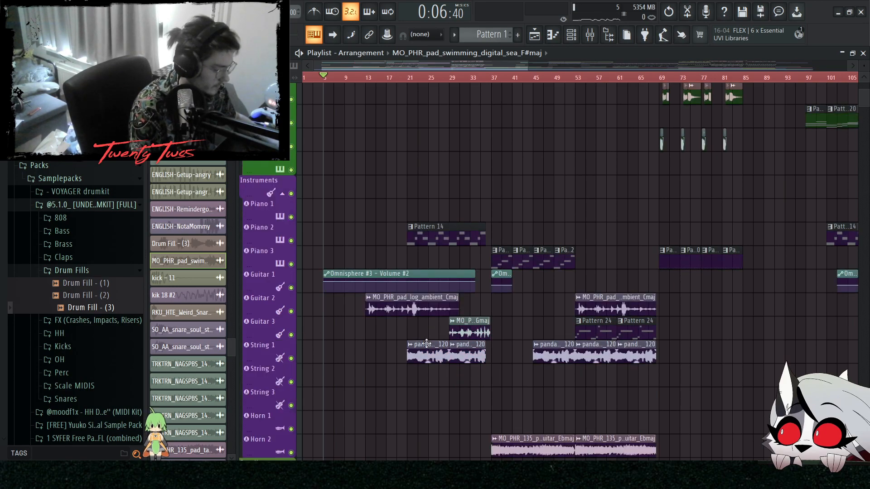
pyautogui.scroll(5, 453, 371)
pyautogui.rightClick(297, 357)
pyautogui.rightClick(292, 358)
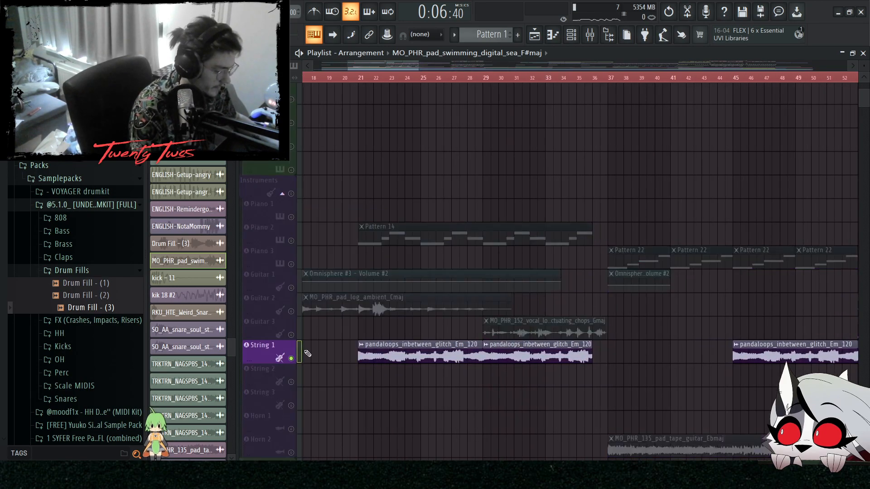
pyautogui.press('space')
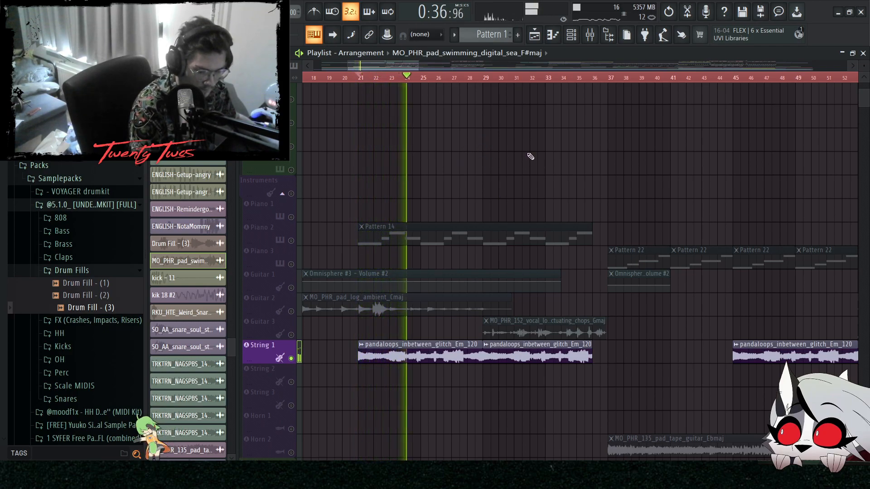
pyautogui.press('space')
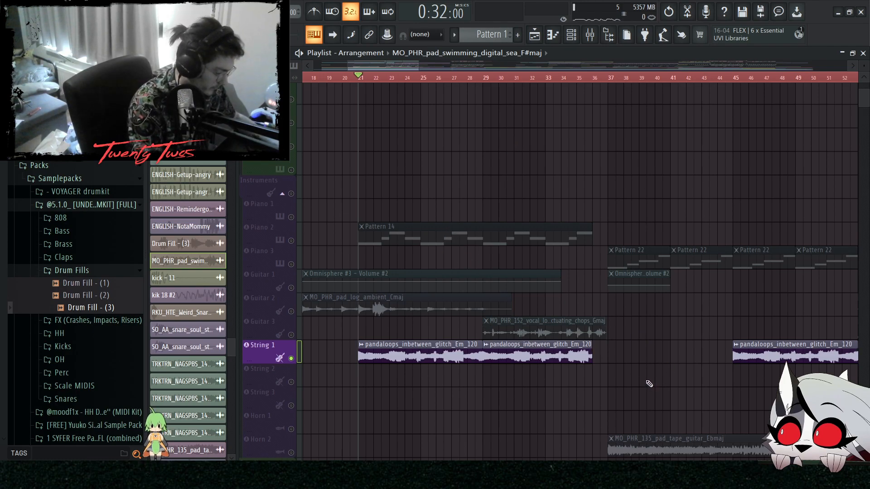
# - Unmute the Piano 2 track and play Pattern 14 together with the String 1 loop from bar 21
pyautogui.click(299, 244)
pyautogui.press('space')
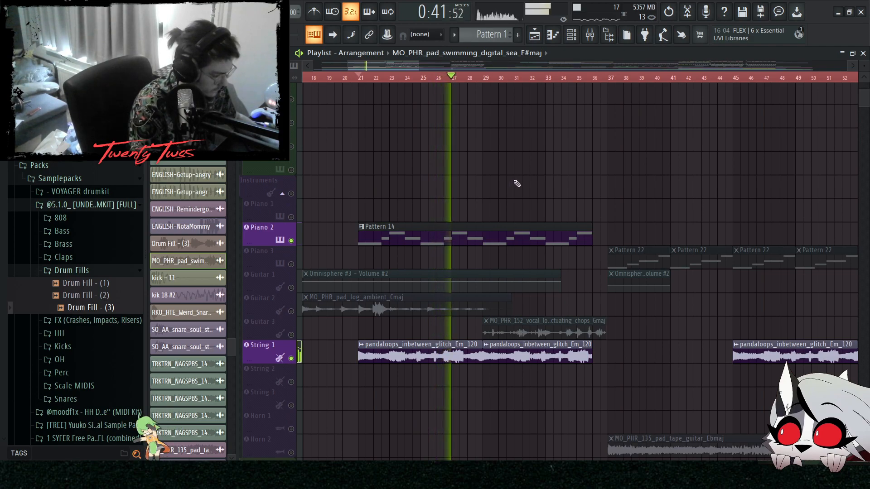
pyautogui.scroll(6, 506, 187)
pyautogui.press('space')
# - Unmute the Pattern 1 and swimming pad tracks and play the layered section from bar 21
pyautogui.click(291, 172)
pyautogui.click(292, 149)
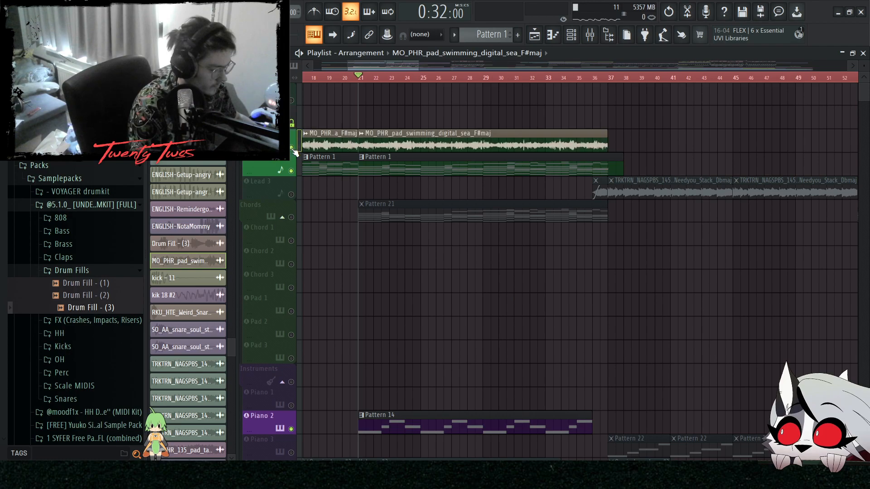
pyautogui.press('space')
pyautogui.scroll(-4, 413, 267)
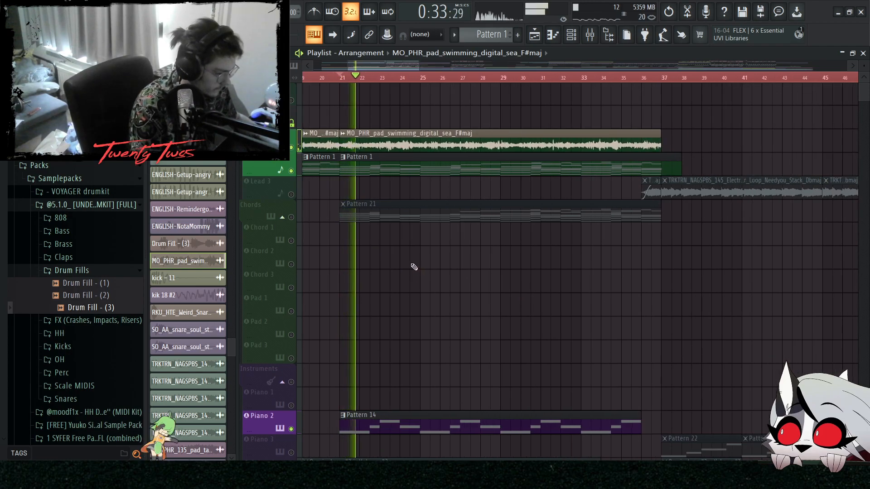
pyautogui.scroll(5, 427, 255)
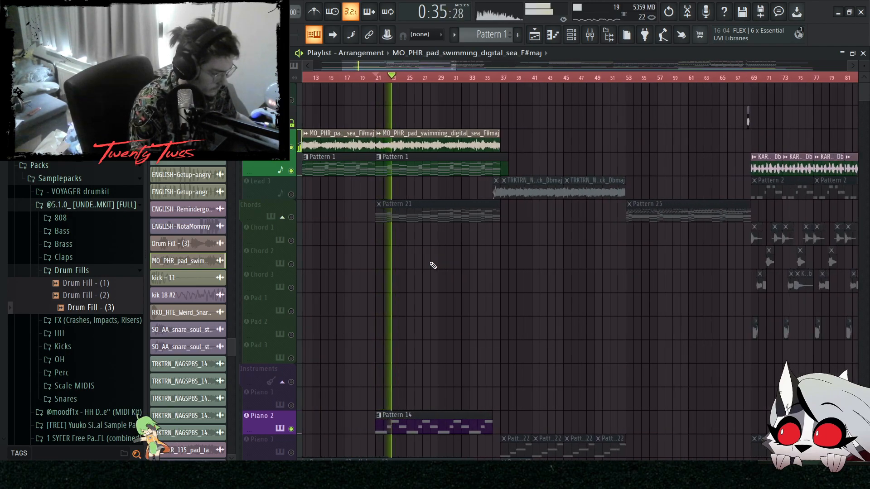
pyautogui.scroll(-3, 399, 236)
# - Open Pattern 21 of Omnisphere #5 in the piano roll and examine its chord notes
pyautogui.doubleClick(411, 212)
pyautogui.press('space')
pyautogui.scroll(2, 444, 222)
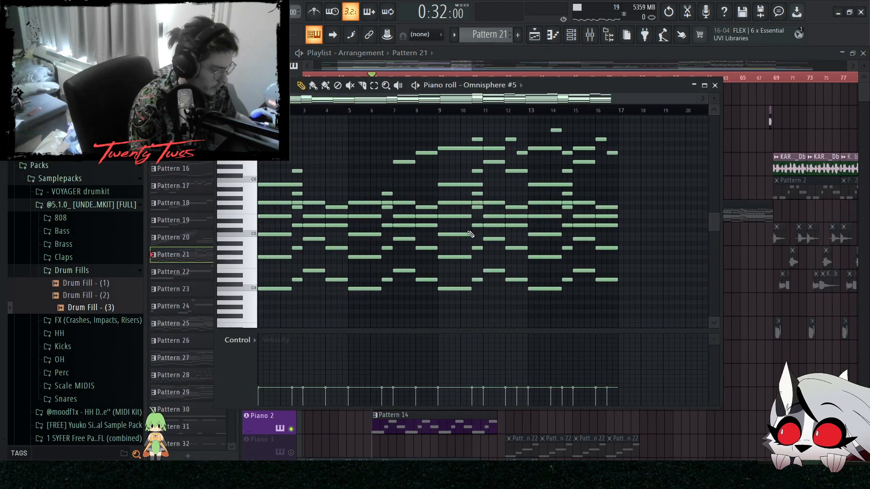
pyautogui.scroll(-3, 544, 234)
pyautogui.scroll(1, 625, 255)
pyautogui.moveTo(649, 272); pyautogui.dragTo(261, 114)
pyautogui.rightClick(504, 176)
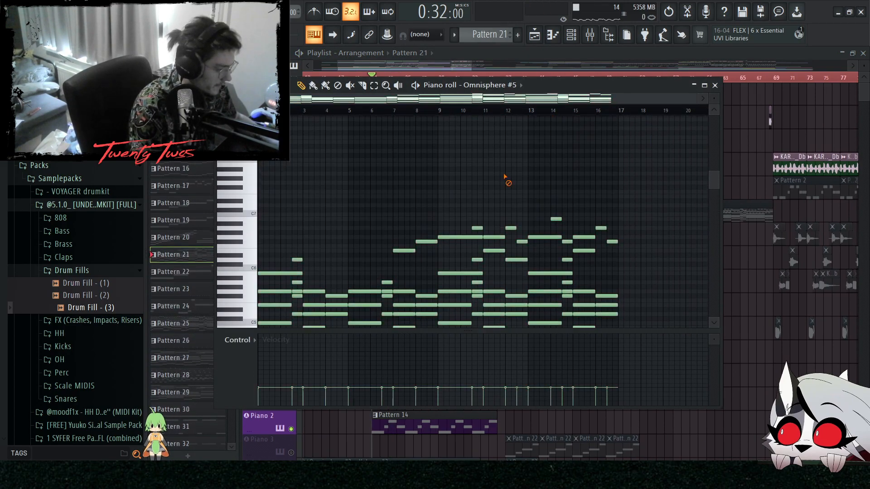
# - Look at the Omnisphere #5 channel in the channel rack while Pattern 21 plays, and return to the playlist
pyautogui.click(571, 37)
pyautogui.scroll(-1, 407, 272)
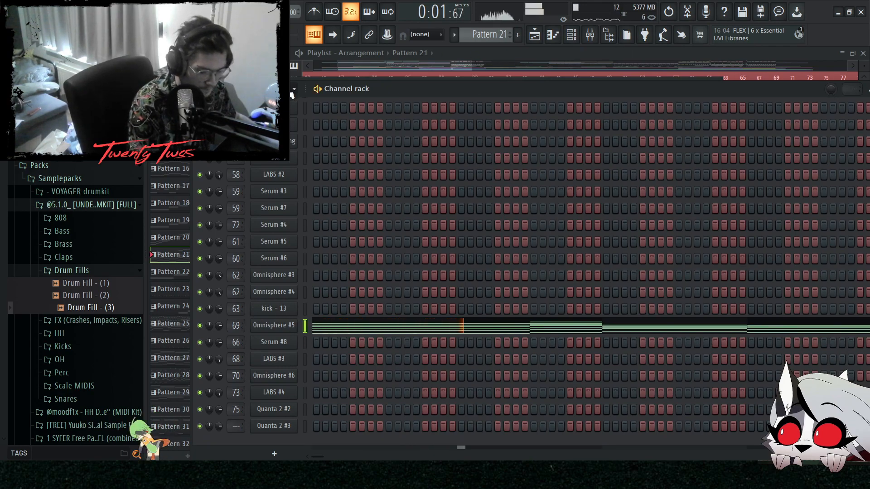
pyautogui.click(535, 36)
pyautogui.scroll(-3, 330, 229)
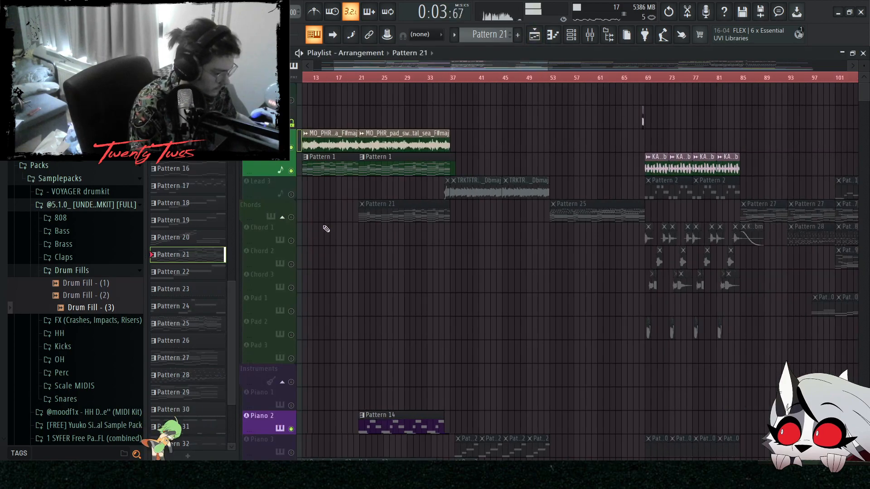
# - Stop playback and look at the sample settings of the MO_PHR_152 vocal loop clip on the Guitar 3 track
pyautogui.scroll(-10, 434, 249)
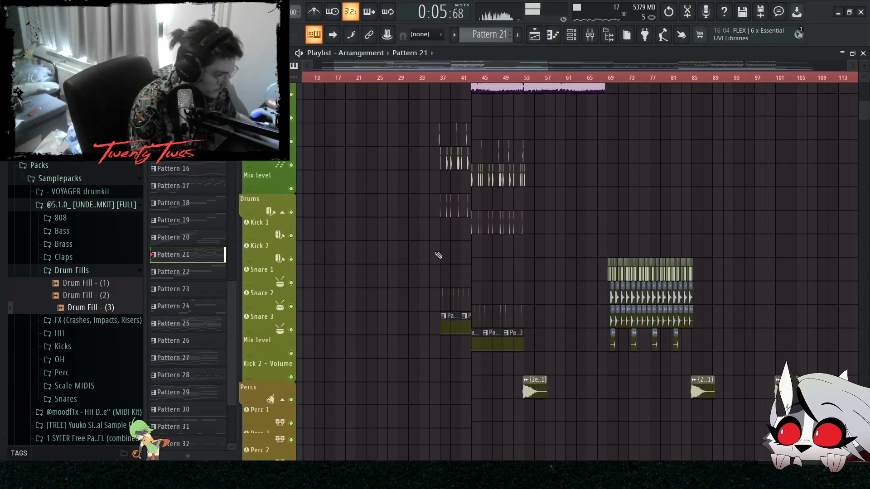
pyautogui.scroll(5, 427, 245)
pyautogui.press('space')
pyautogui.scroll(4, 403, 290)
pyautogui.doubleClick(452, 239)
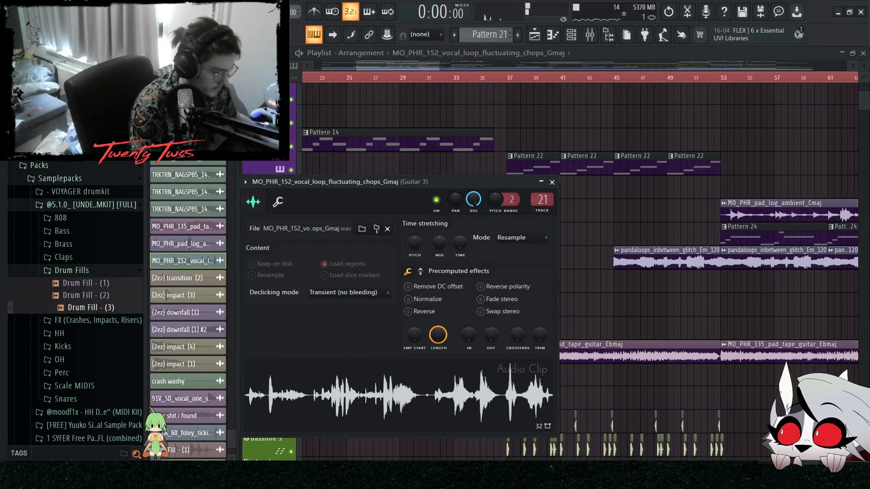
pyautogui.click(551, 182)
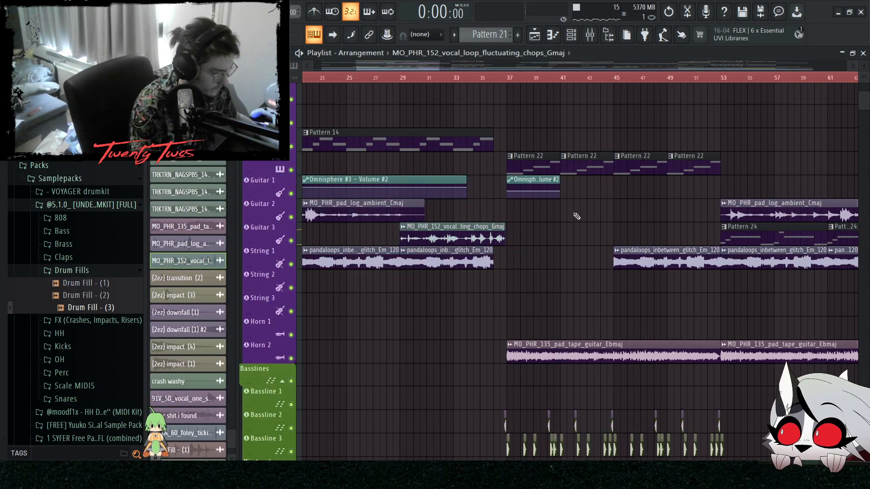
# - Play the arrangement briefly from bar 21 with all tracks active, keeping the instrument tracks in view
pyautogui.hscroll(-3, 376, 158)
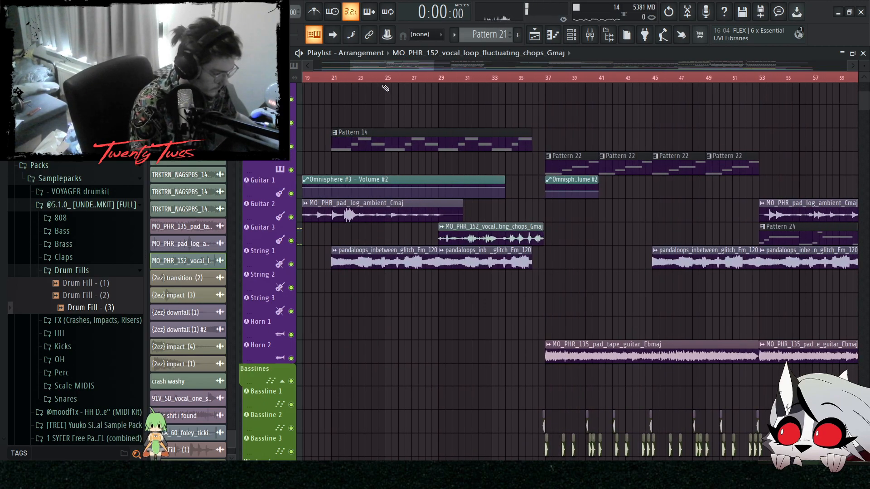
pyautogui.scroll(1, 358, 105)
pyautogui.scroll(-4, 380, 160)
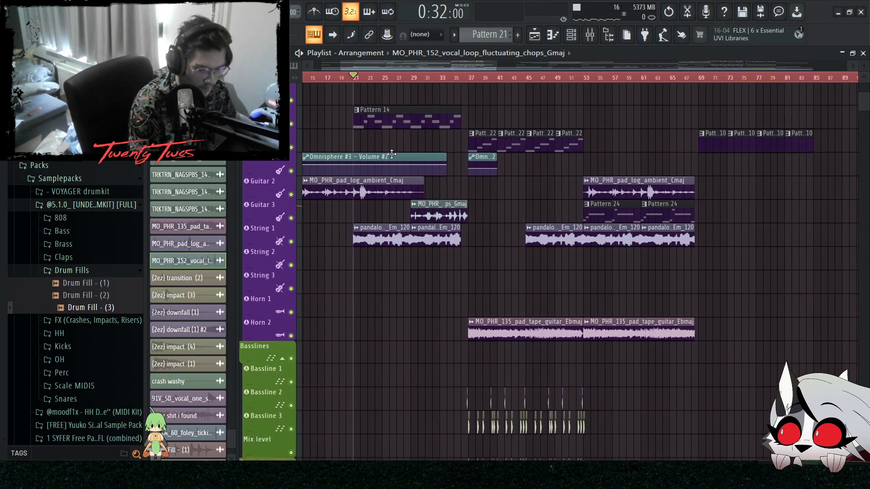
pyautogui.moveTo(428, 151); pyautogui.dragTo(319, 53)
pyautogui.press('space')
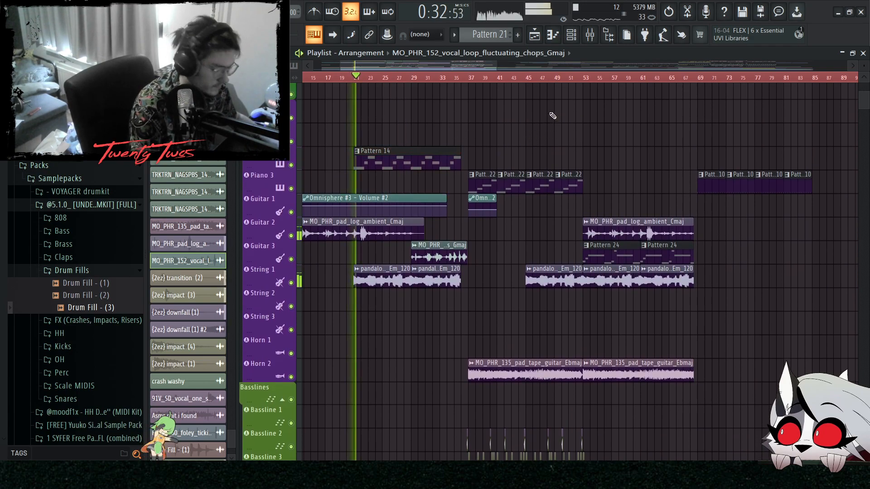
pyautogui.press('space')
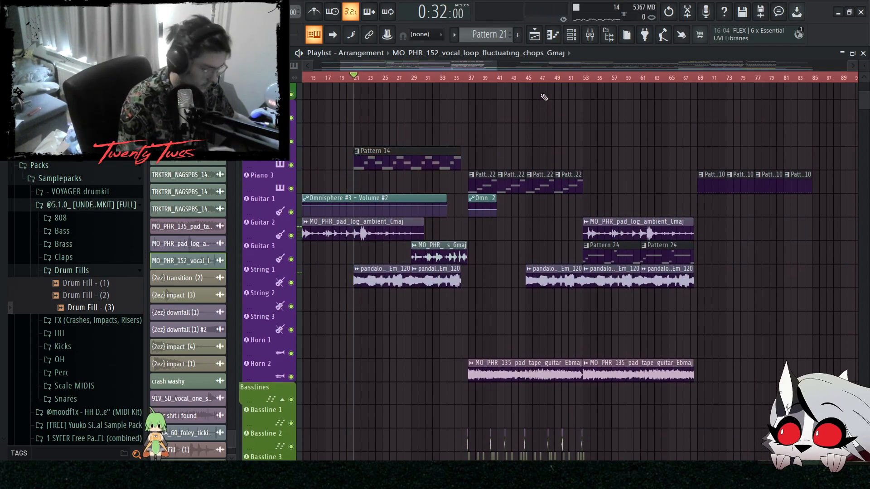
# - Examine the crash, transition, impact and downfall clips around bar 21, and play the full section
pyautogui.scroll(-10, 498, 123)
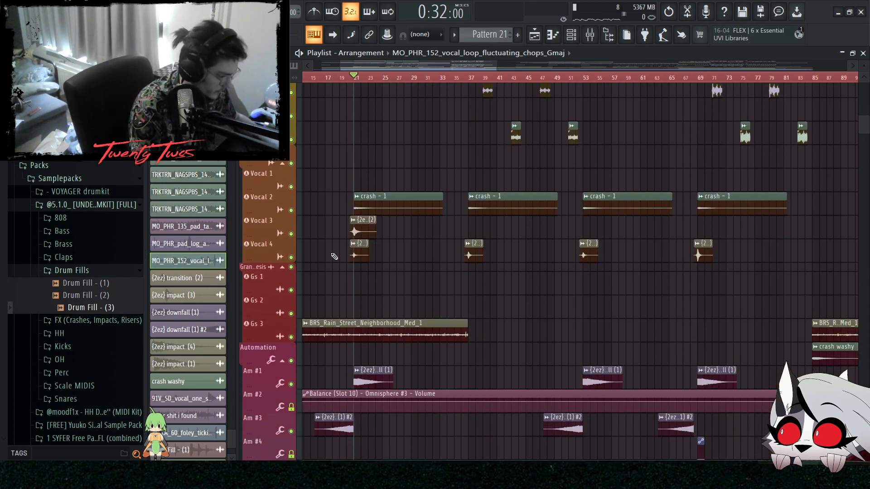
pyautogui.scroll(5, 333, 251)
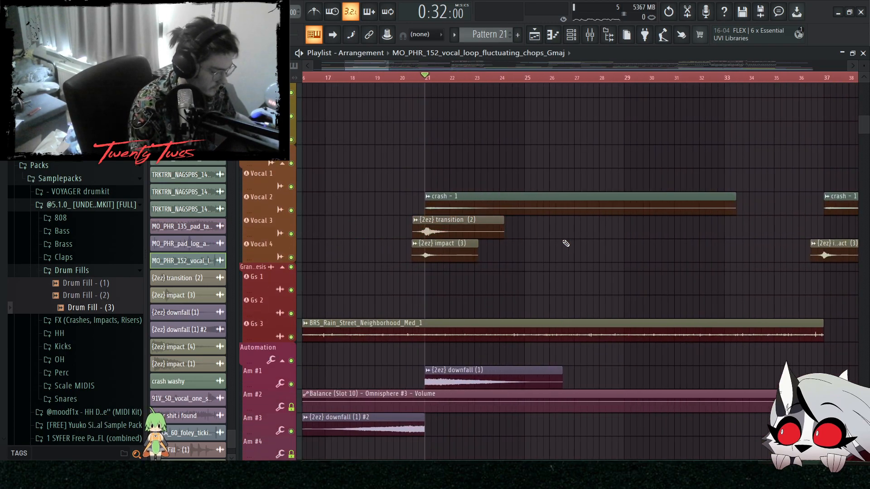
pyautogui.scroll(-5, 501, 227)
pyautogui.scroll(8, 453, 227)
pyautogui.scroll(-6, 480, 190)
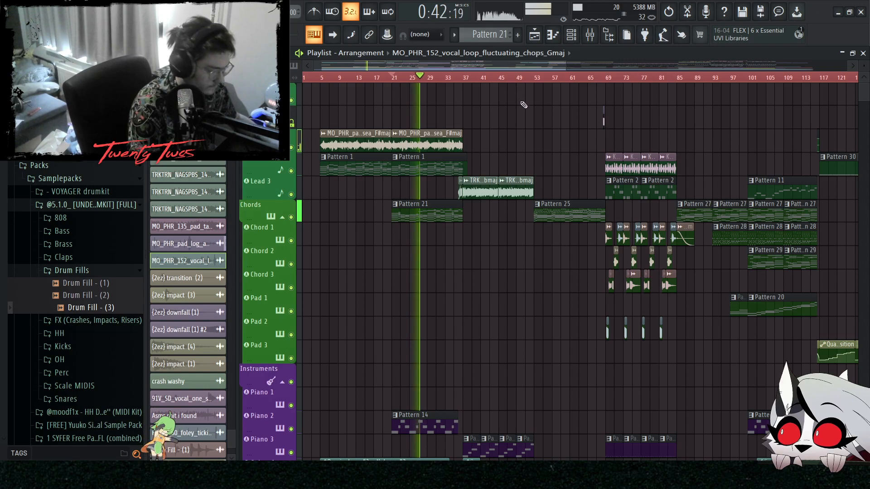
pyautogui.scroll(3, 498, 111)
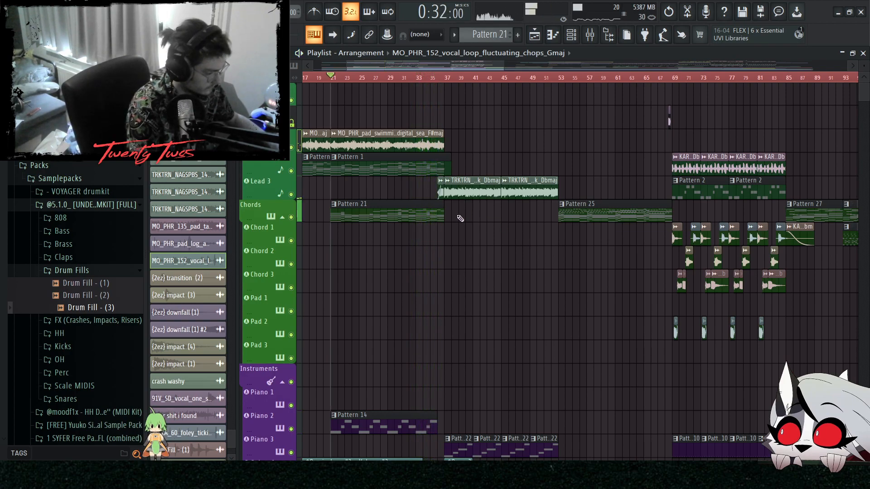
# - Solo the Lead 3 track and play its Electric Guitar Loop Needyou Stack clip from bar 37
pyautogui.scroll(5, 461, 219)
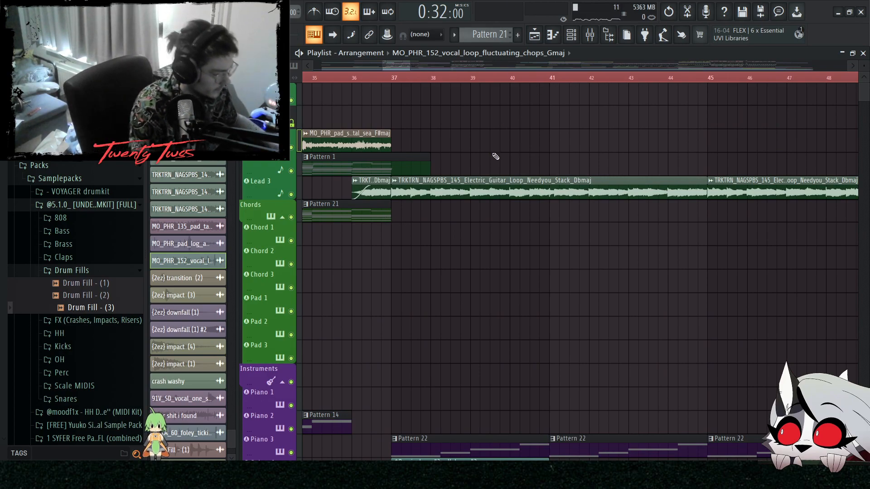
pyautogui.scroll(-2, 495, 155)
pyautogui.scroll(-3, 544, 224)
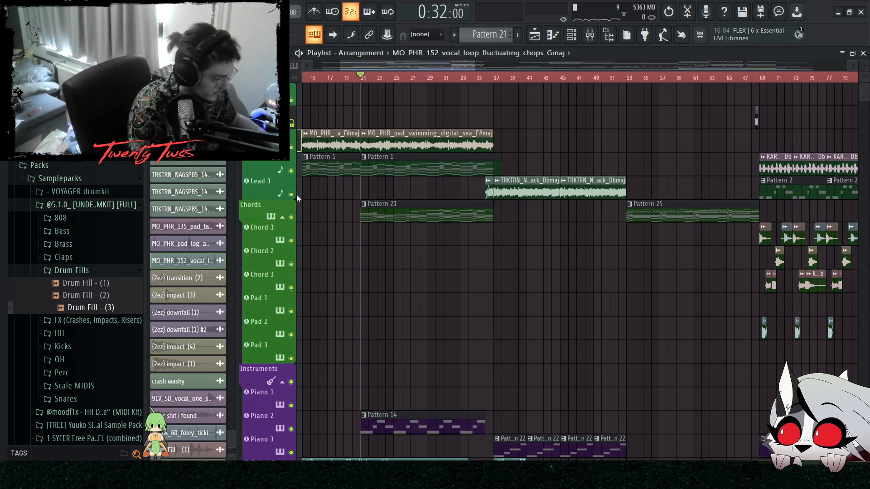
pyautogui.rightClick(292, 195)
pyautogui.scroll(2, 554, 189)
pyautogui.scroll(-2, 450, 91)
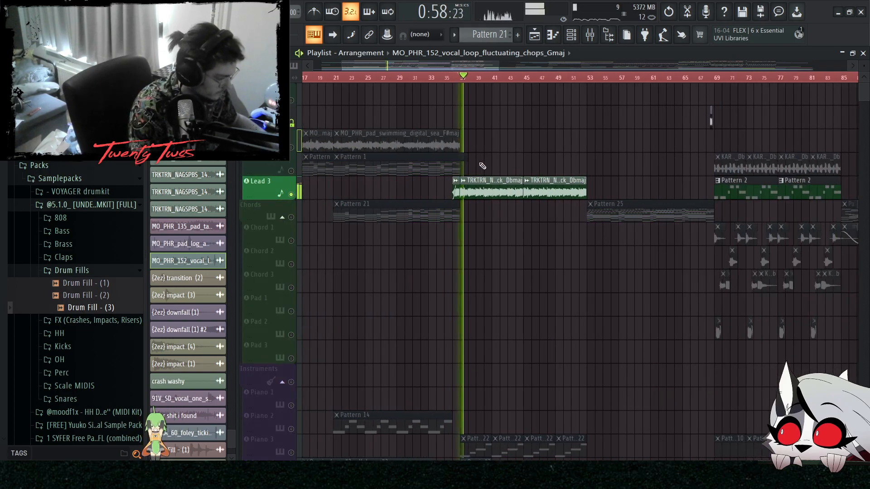
pyautogui.scroll(-6, 491, 200)
pyautogui.scroll(-2, 494, 164)
pyautogui.scroll(2, 497, 169)
pyautogui.scroll(3, 487, 165)
pyautogui.scroll(2, 469, 195)
pyautogui.scroll(5, 471, 195)
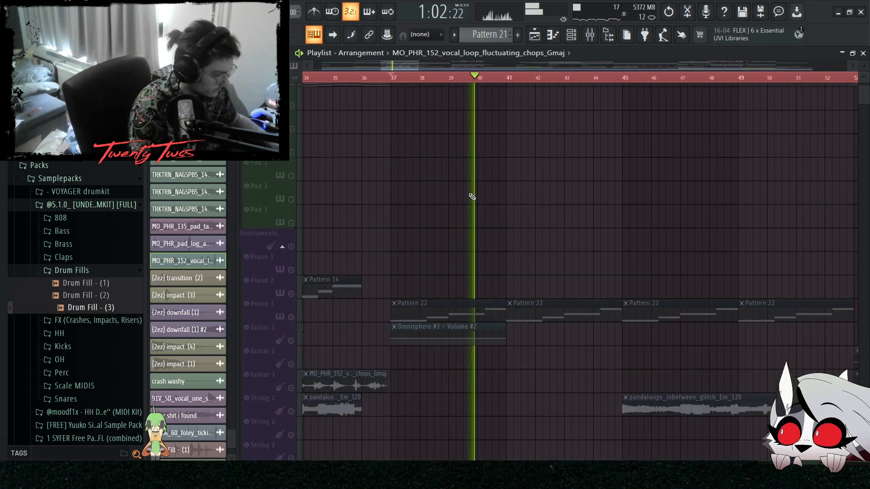
pyautogui.press('space')
pyautogui.scroll(2, 396, 165)
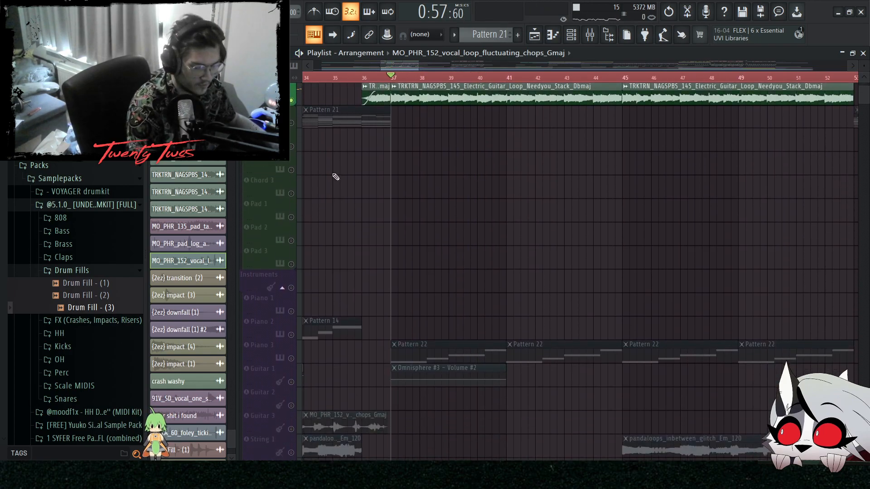
# - Solo the Piano 3 track, open Pattern 22 at bar 37 and play it
pyautogui.scroll(-2, 411, 208)
pyautogui.click(291, 311)
pyautogui.scroll(-7, 407, 274)
pyautogui.moveTo(361, 170); pyautogui.dragTo(431, 148)
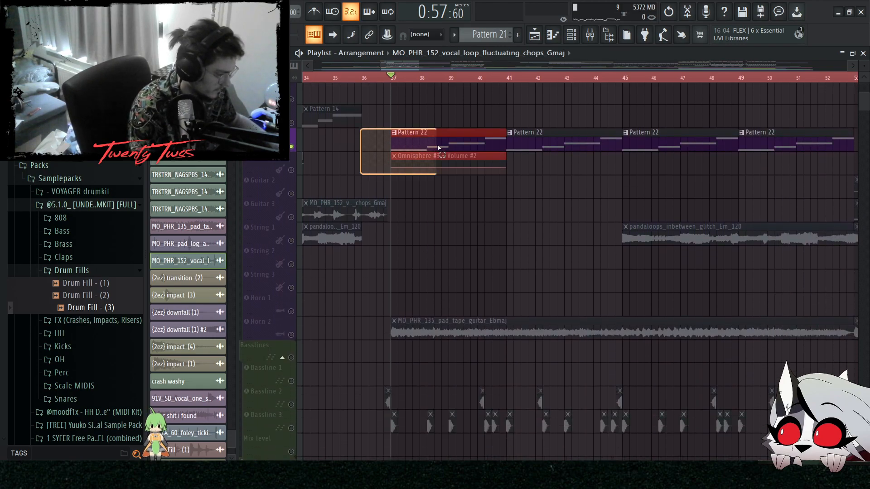
pyautogui.doubleClick(431, 148)
pyautogui.scroll(-7, 496, 216)
pyautogui.press('space')
pyautogui.click(738, 202)
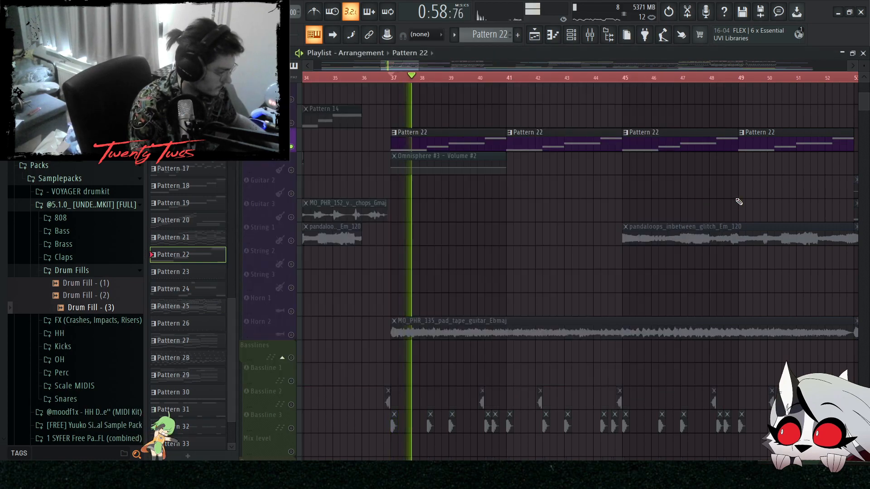
# - Inspect the kHs Distortion effect on the Serum #8 mixer track during playback, return to the playlist and stop
pyautogui.click(590, 35)
pyautogui.scroll(-15, 501, 146)
pyautogui.click(529, 149)
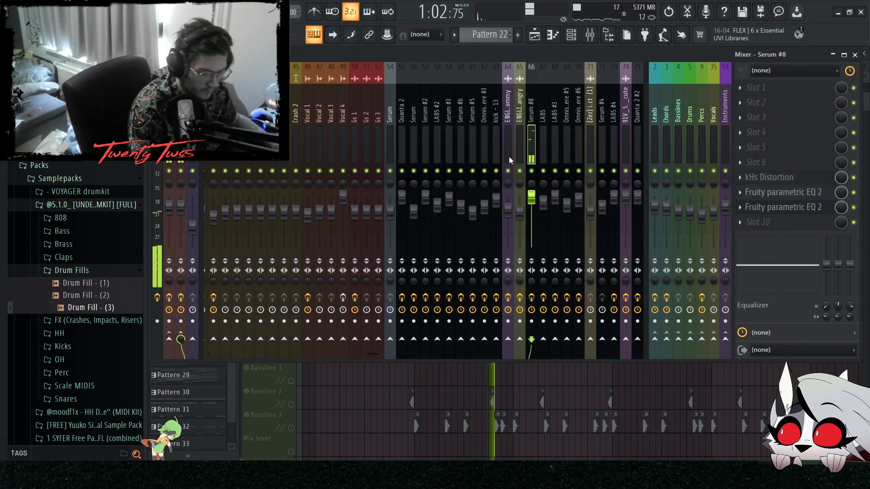
pyautogui.click(776, 180)
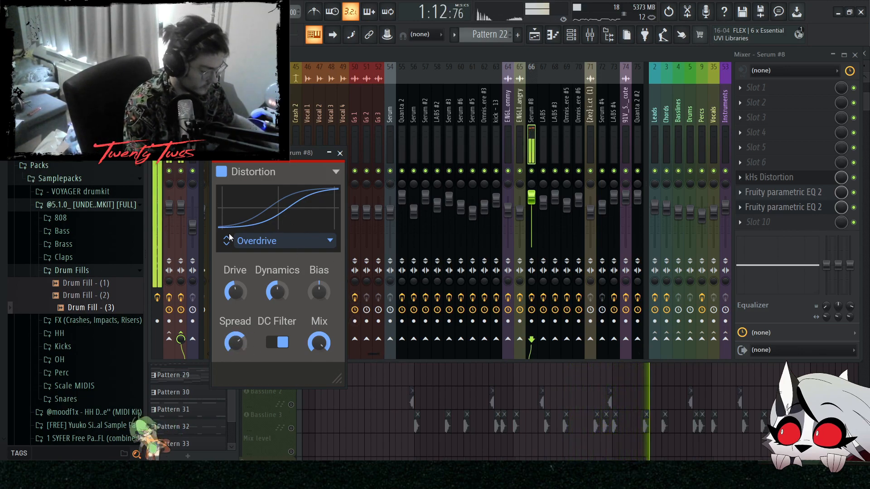
pyautogui.press('F5')
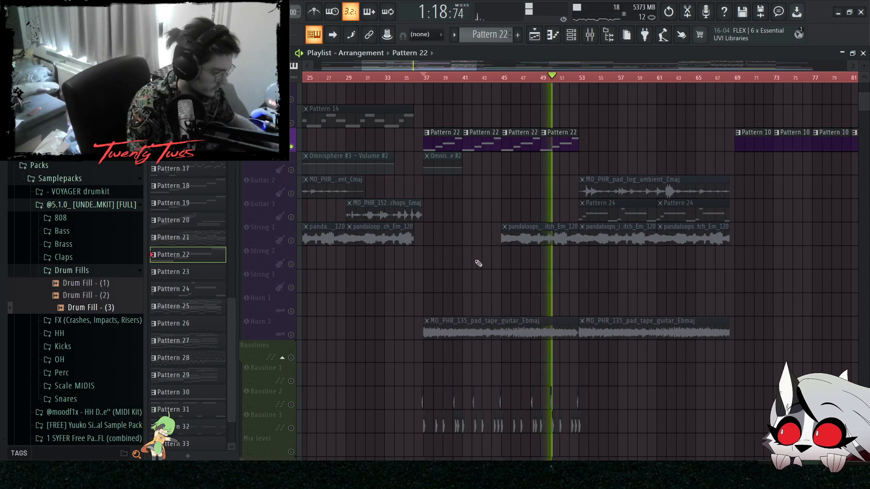
pyautogui.press('space')
# - Solo the Horn 2 track and play the MO_PHR_135 pad tape guitar clip from bar 37
pyautogui.scroll(-3, 476, 255)
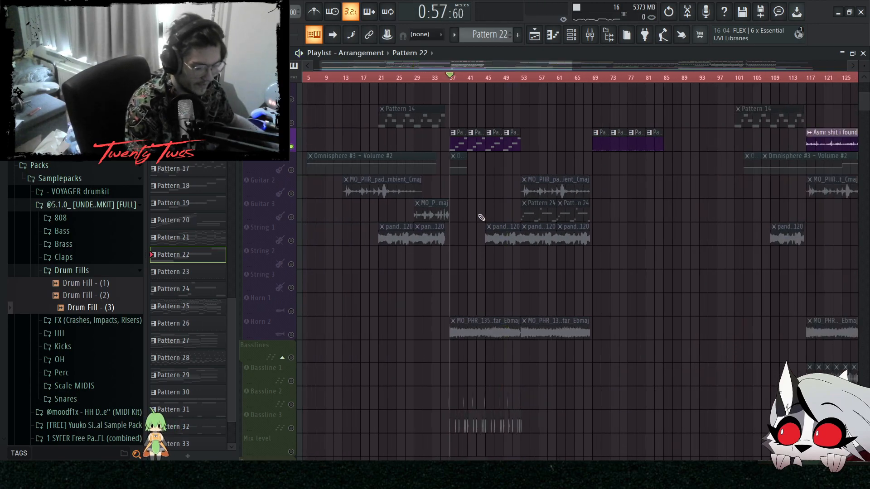
pyautogui.scroll(4, 490, 167)
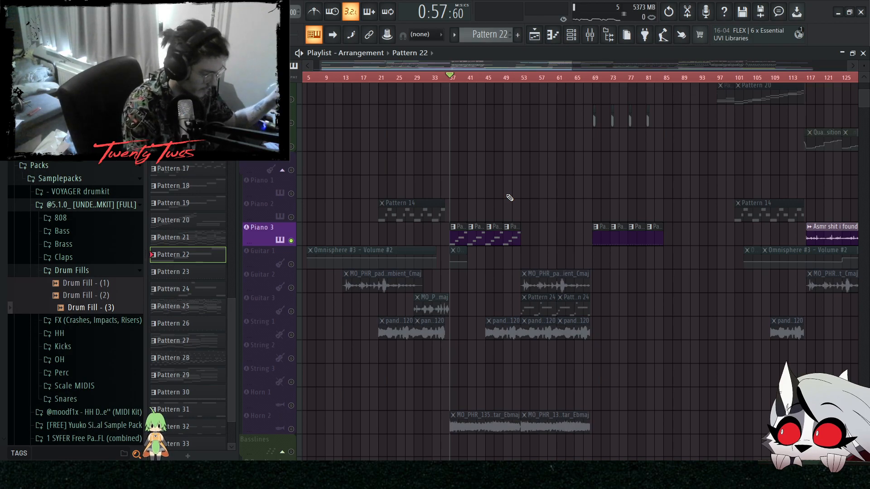
pyautogui.scroll(4, 365, 266)
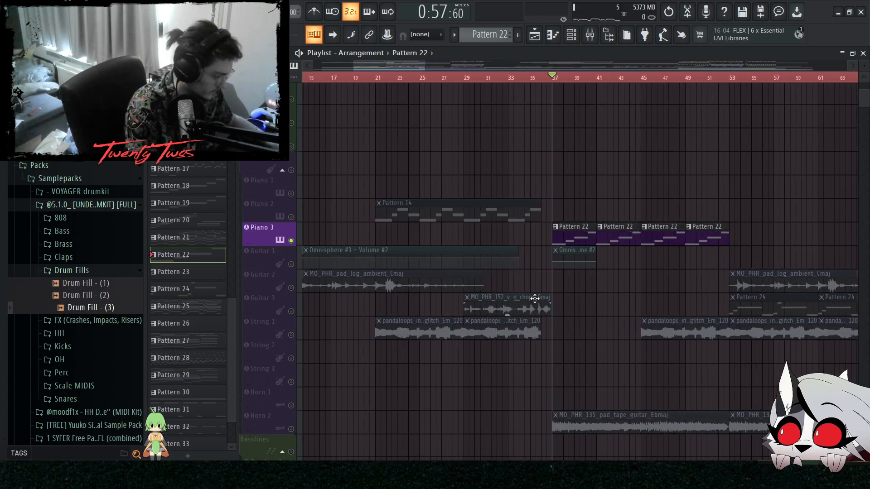
pyautogui.scroll(2, 628, 257)
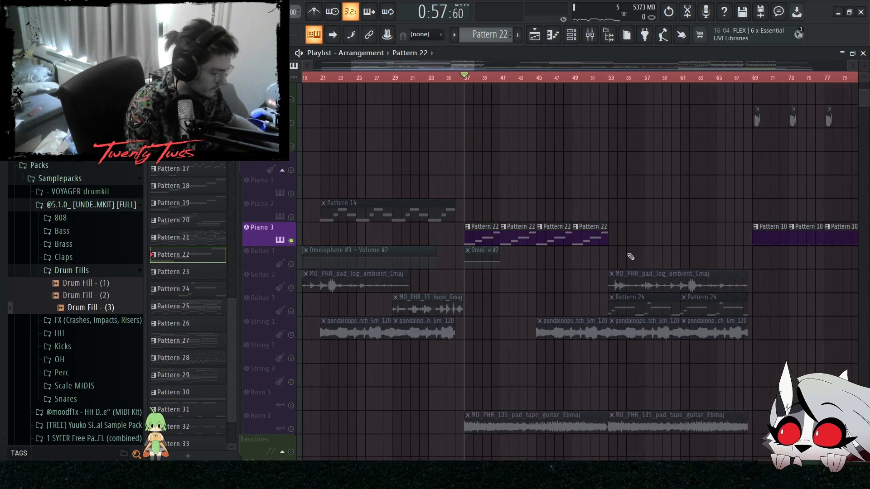
pyautogui.scroll(-4, 574, 274)
pyautogui.scroll(-4, 513, 319)
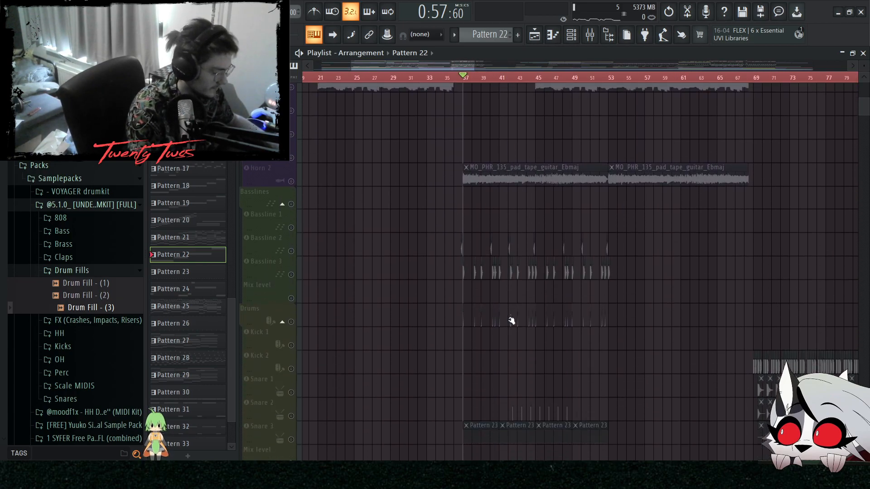
pyautogui.scroll(6, 492, 310)
pyautogui.rightClick(290, 288)
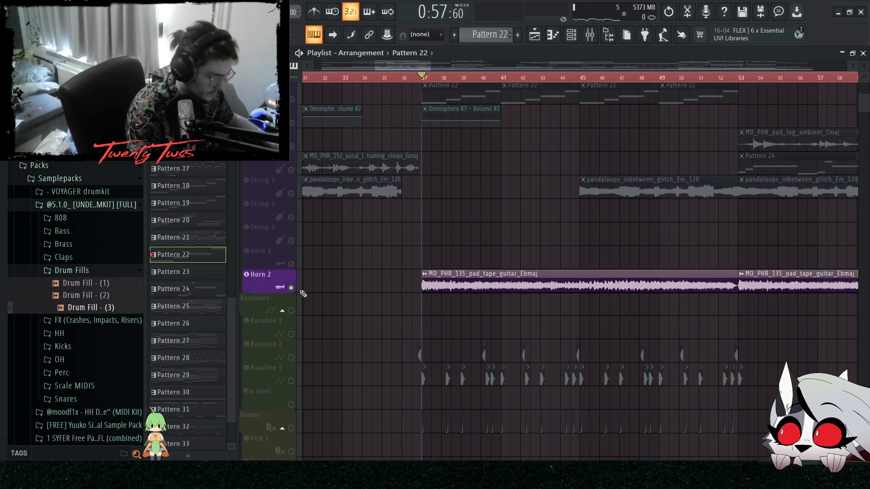
pyautogui.scroll(-3, 423, 311)
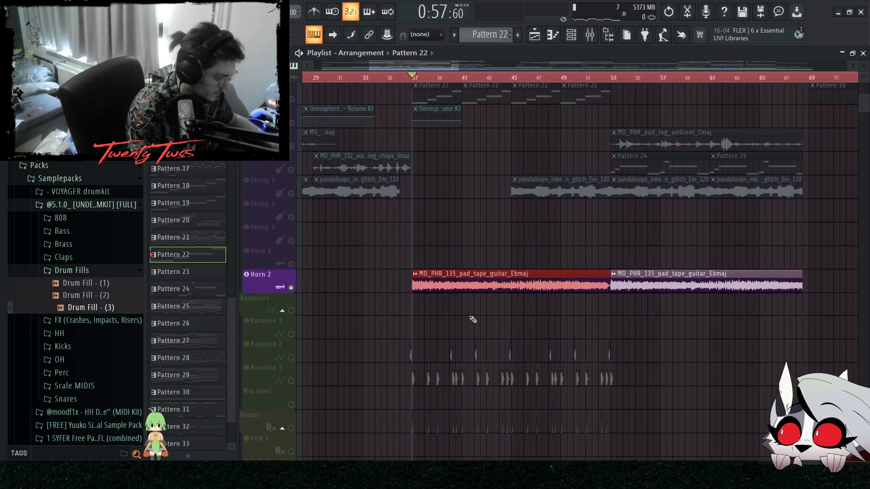
pyautogui.press('space')
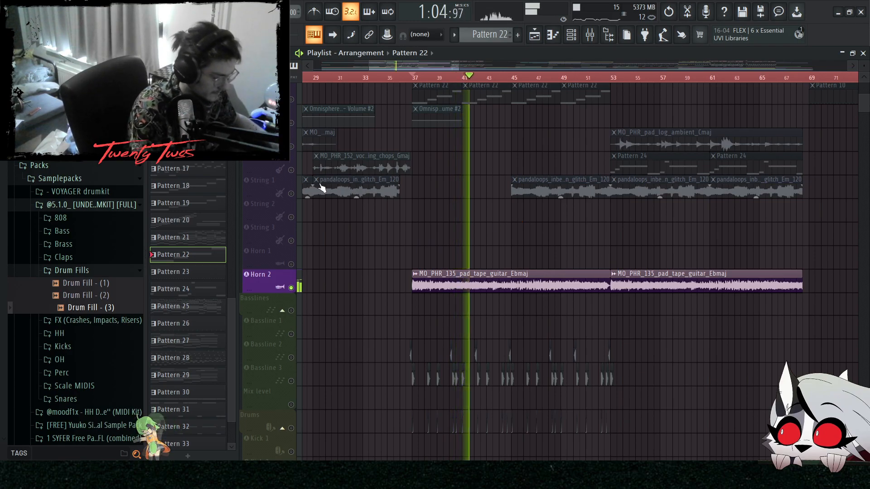
# - Unmute the String 1 track and play its pandaloops glitch loop together with the Horn 2 clip from bar 45
pyautogui.click(291, 194)
pyautogui.scroll(3, 482, 87)
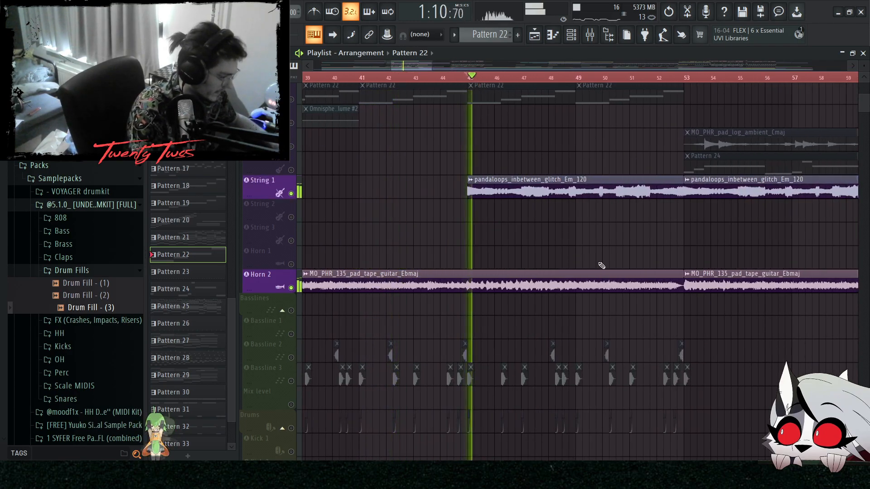
pyautogui.scroll(-5, 585, 250)
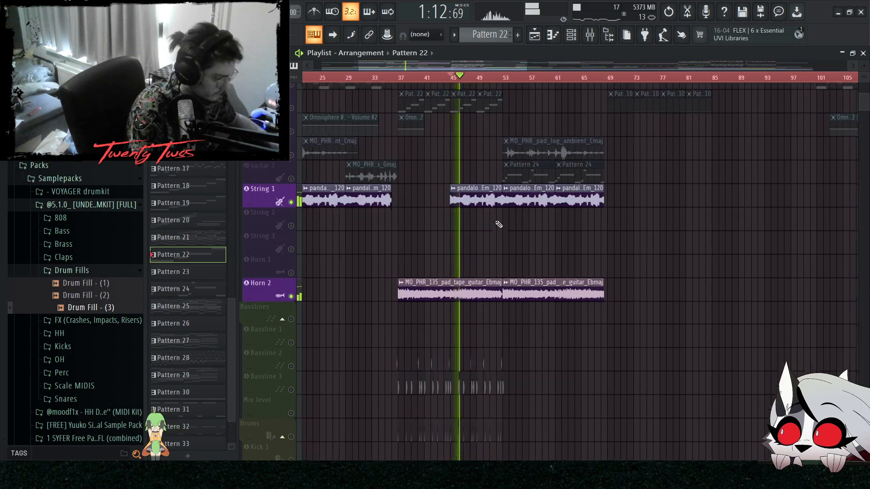
pyautogui.rightClick(497, 205)
pyautogui.scroll(3, 507, 255)
pyautogui.scroll(-8, 506, 255)
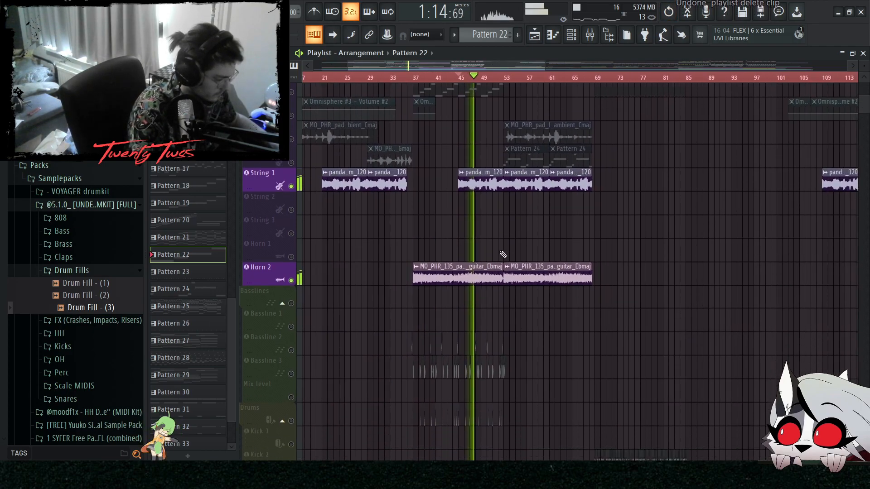
pyautogui.scroll(8, 597, 259)
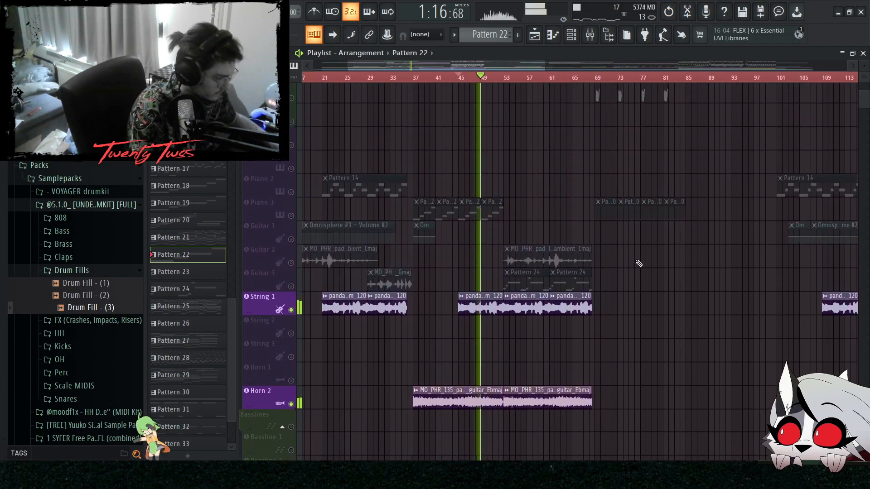
pyautogui.scroll(-11, 639, 256)
pyautogui.press('space')
# - Solo the Bassline 2 track around bar 37
pyautogui.scroll(6, 405, 253)
pyautogui.scroll(1, 436, 233)
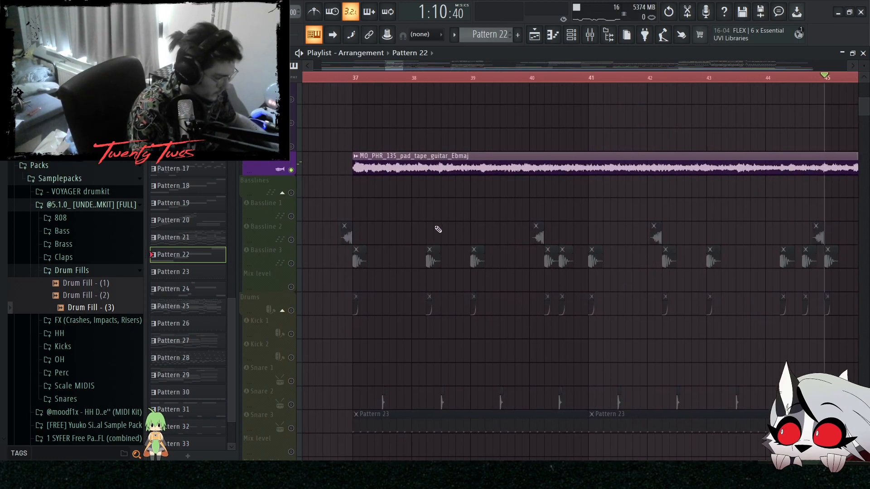
pyautogui.click(461, 121)
pyautogui.rightClick(292, 241)
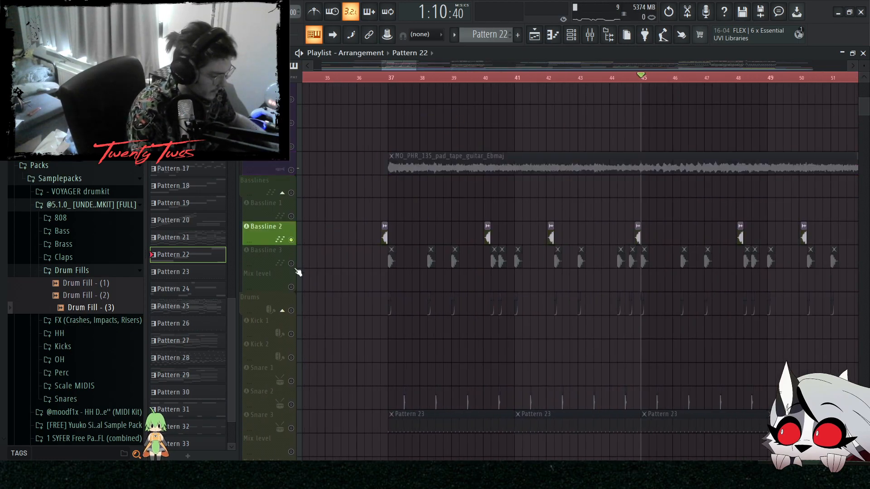
# - Unmute the Bassline 3, Mix level and Drums tracks and play them with Bassline 2 from just before bar 37
pyautogui.click(291, 264)
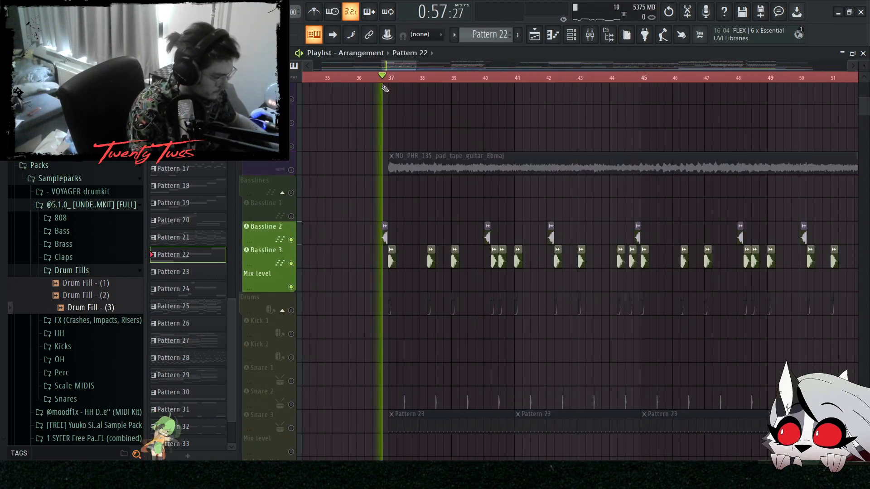
pyautogui.scroll(2, 409, 240)
pyautogui.scroll(-4, 398, 232)
pyautogui.click(291, 216)
pyautogui.scroll(-1, 372, 205)
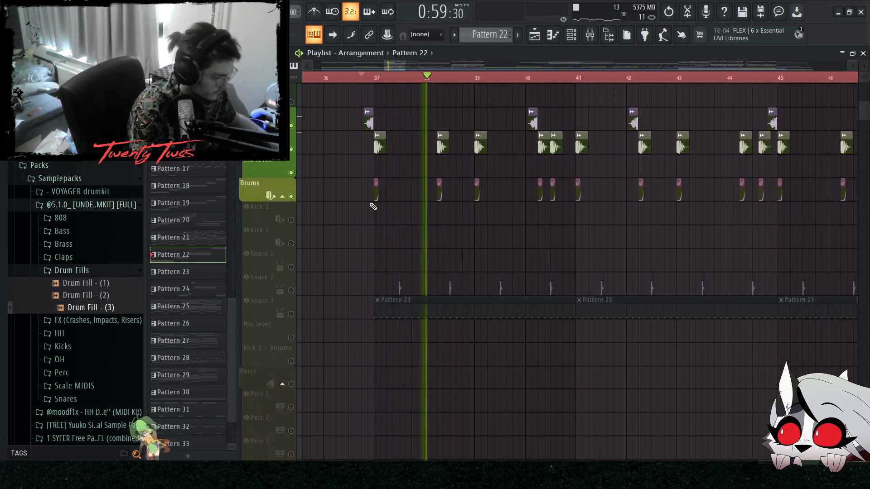
# - Unmute the Kick 1, Kick 2, Snare 1, Snare 2 and Snare 3 tracks during playback
pyautogui.scroll(-2, 331, 196)
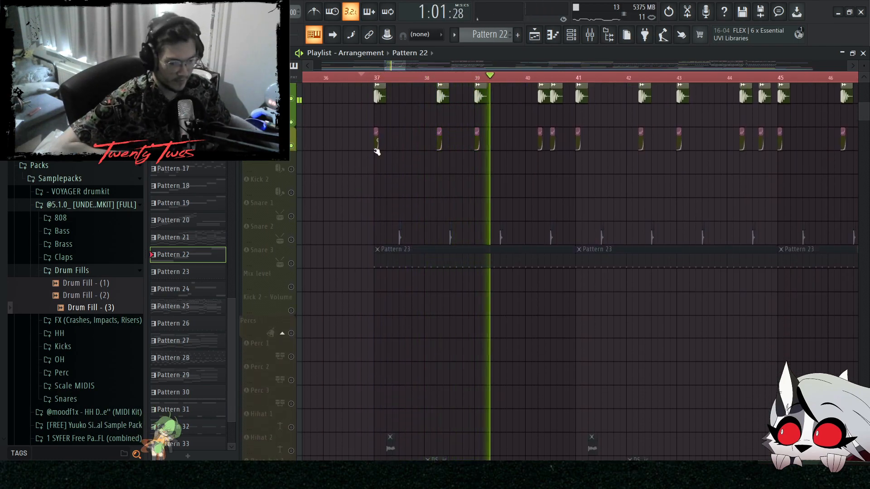
pyautogui.click(291, 170)
pyautogui.click(291, 193)
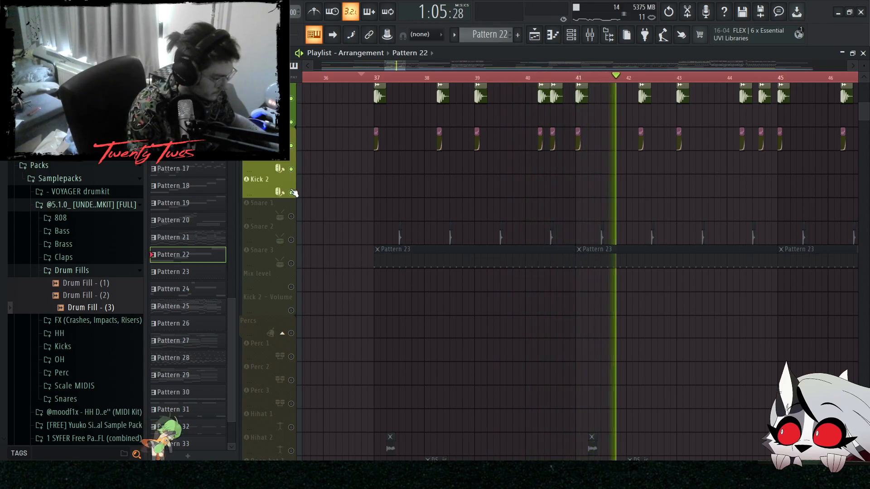
pyautogui.click(291, 216)
pyautogui.click(291, 239)
pyautogui.scroll(-3, 439, 266)
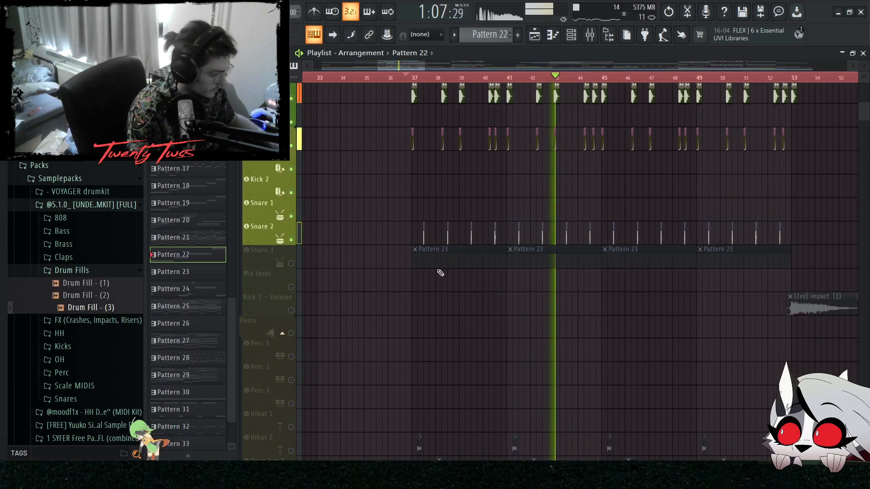
pyautogui.scroll(-2, 404, 299)
pyautogui.click(291, 169)
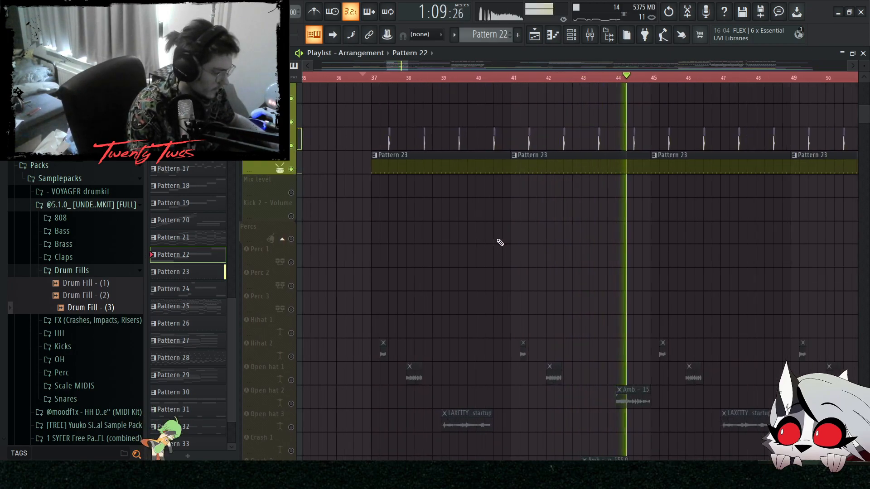
# - Stop playback and leave only the Hihat 2, Open hat 1 to 3, Crash 1 and Crash 2 tracks audible
pyautogui.scroll(-4, 472, 243)
pyautogui.scroll(3, 499, 279)
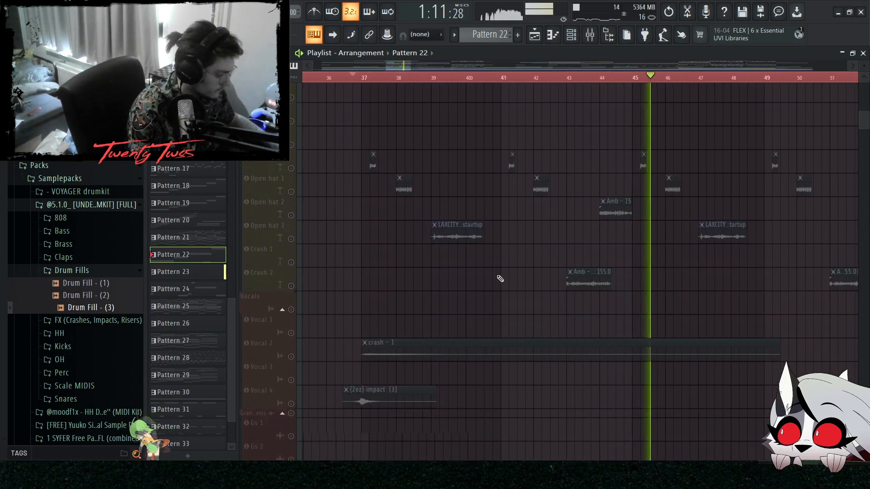
pyautogui.scroll(-4, 487, 272)
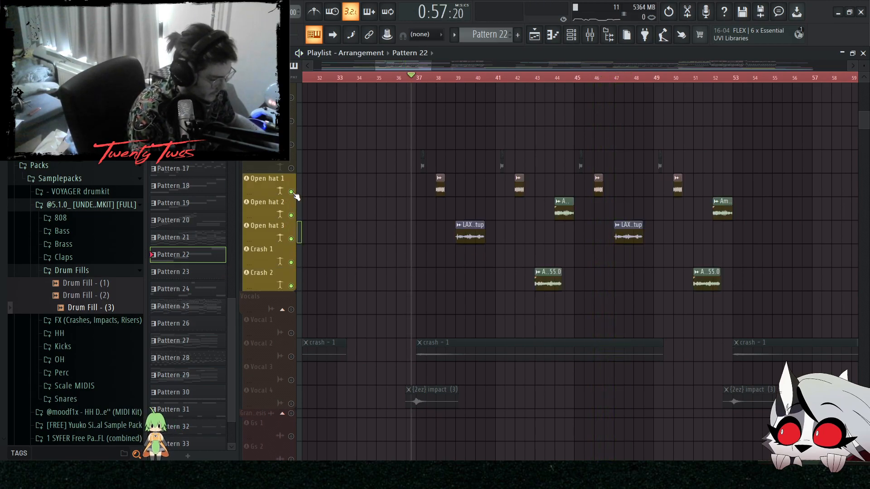
pyautogui.scroll(4, 396, 246)
pyautogui.scroll(-6, 380, 272)
pyautogui.moveTo(705, 304); pyautogui.dragTo(494, 155)
pyautogui.keyDown('ctrl'); pyautogui.click(467, 140); pyautogui.keyUp('ctrl')
pyautogui.scroll(3, 572, 171)
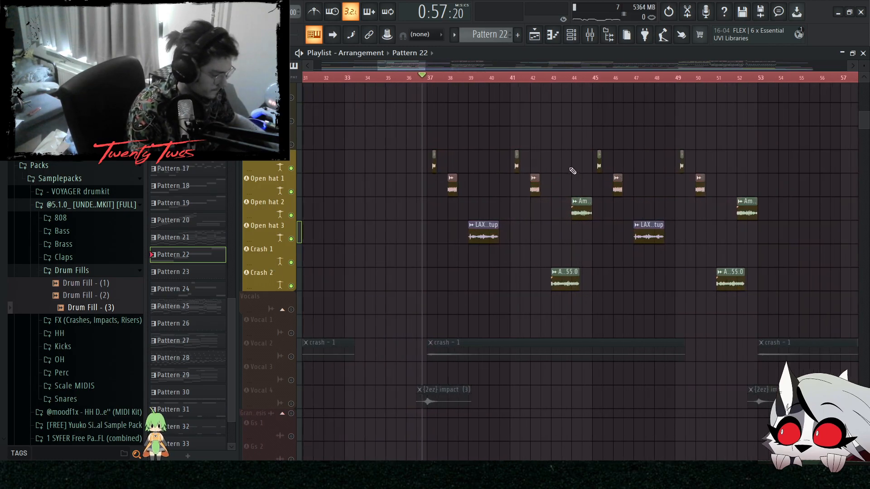
# - Play the hi-hat, open hat and crash track clips from just before bar 37, following them past bar 44, and stop
pyautogui.scroll(1, 459, 146)
pyautogui.scroll(2, 471, 159)
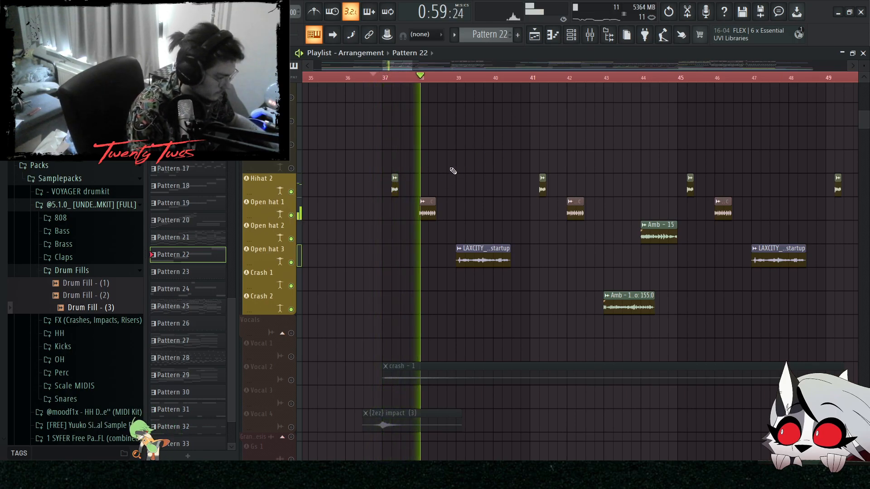
pyautogui.scroll(-2, 461, 173)
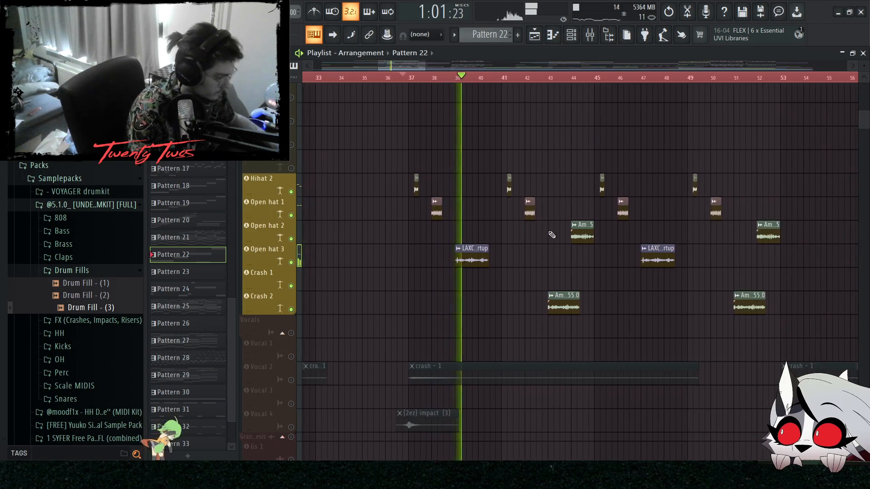
pyautogui.scroll(3, 557, 259)
pyautogui.moveTo(544, 338); pyautogui.dragTo(463, 338)
pyautogui.scroll(2, 642, 253)
pyautogui.keyDown('ctrl'); pyautogui.click(639, 278); pyautogui.keyUp('ctrl')
pyautogui.scroll(-3, 642, 266)
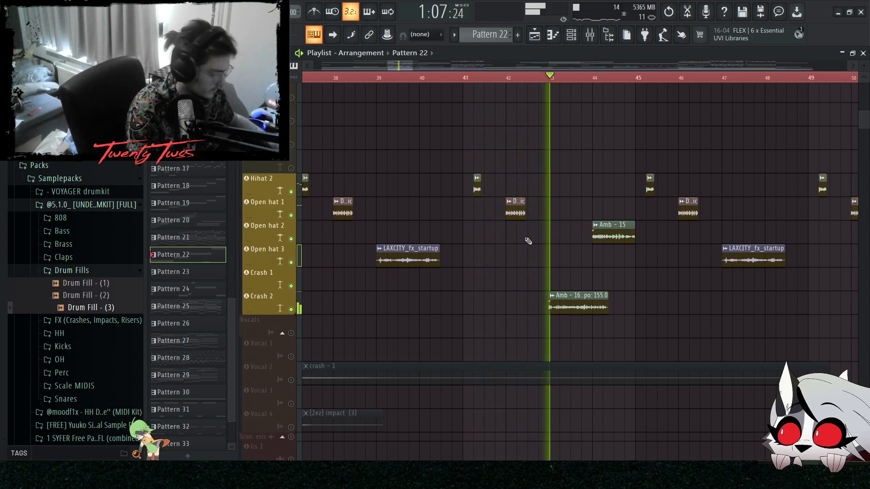
pyautogui.scroll(-3, 535, 244)
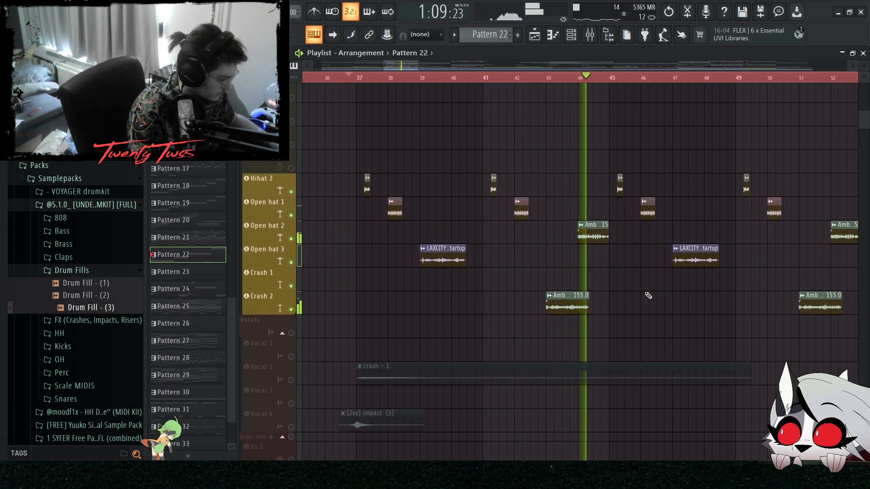
pyautogui.scroll(-3, 631, 295)
pyautogui.press('space')
# - Unmute the three snare tracks, both kick tracks, the Drums track, Bassline 2, Bassline 3 and the basslines' Mix level track
pyautogui.scroll(5, 605, 268)
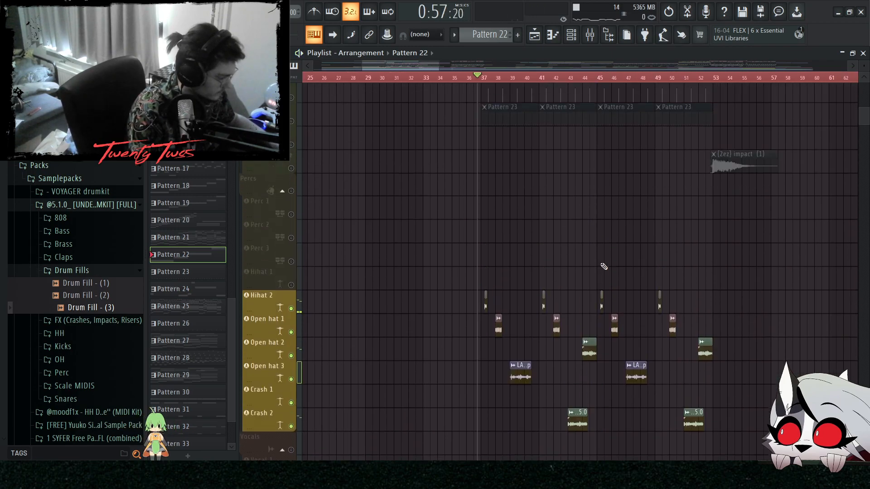
pyautogui.scroll(5, 344, 293)
pyautogui.click(291, 264)
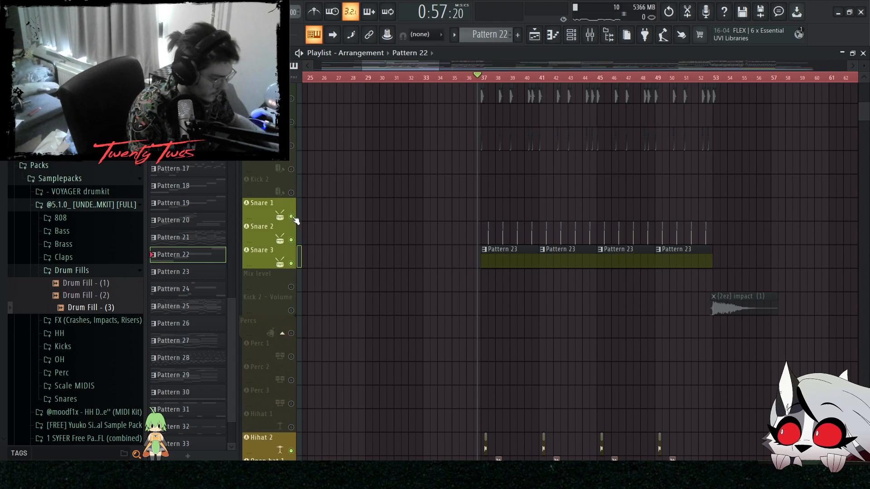
pyautogui.scroll(3, 291, 257)
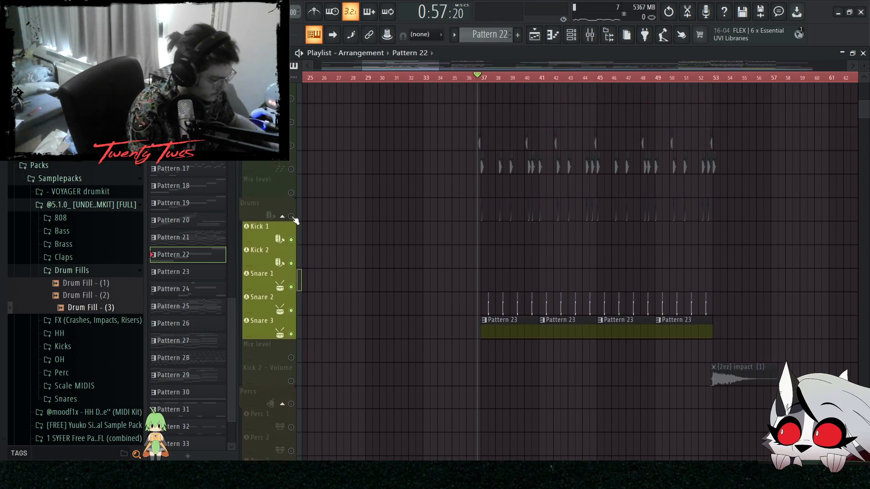
pyautogui.scroll(1, 288, 204)
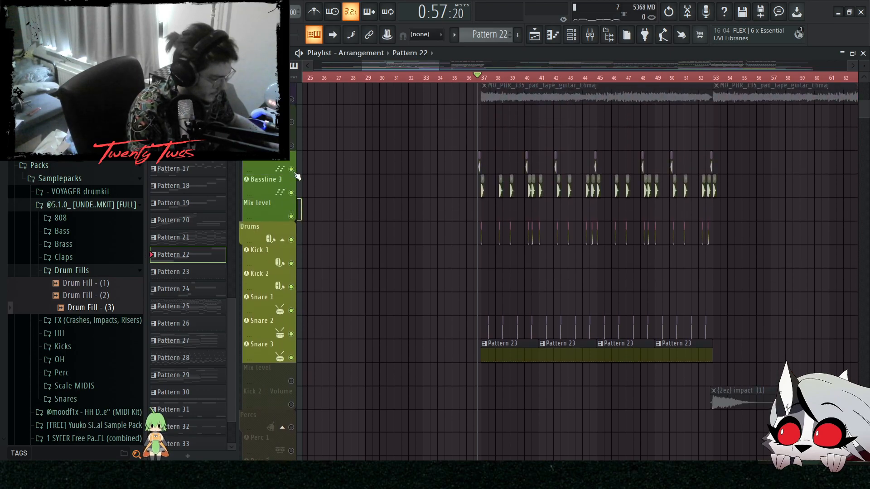
# - Play the basslines, drums and hats together from just before bar 37 to about bar 44, and stop
pyautogui.scroll(3, 543, 291)
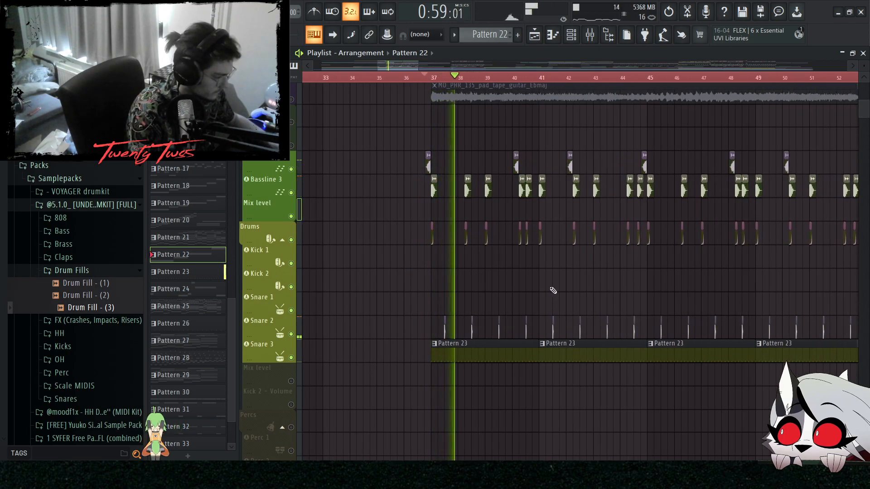
pyautogui.scroll(2, 524, 295)
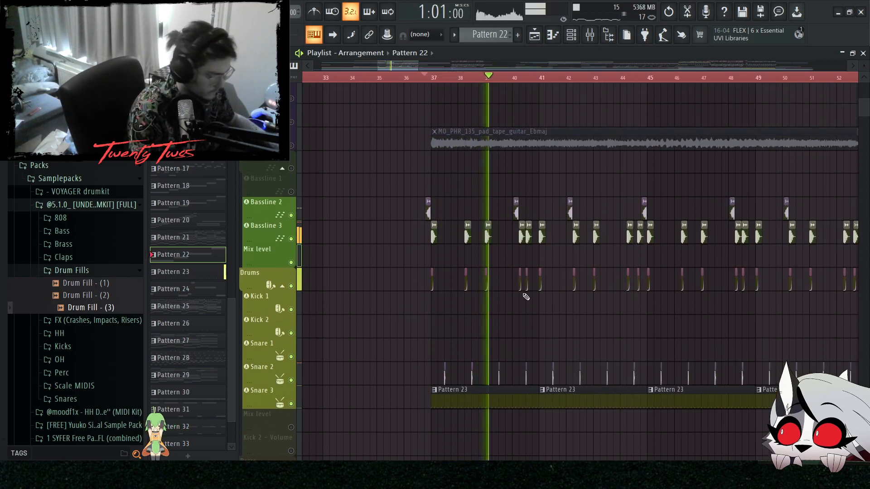
pyautogui.scroll(3, 433, 270)
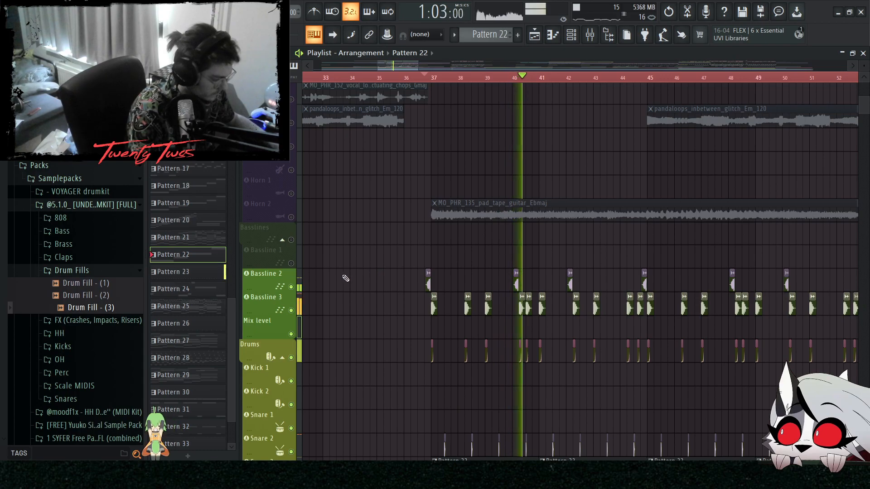
pyautogui.scroll(-5, 499, 175)
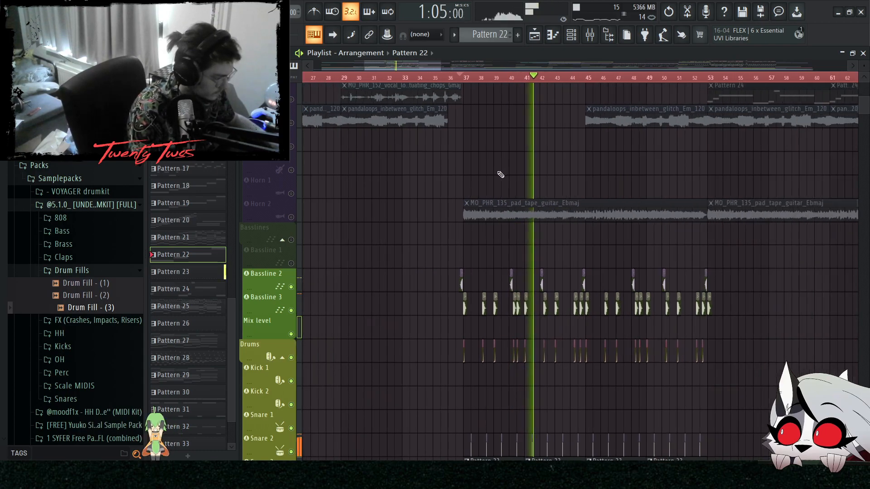
pyautogui.scroll(3, 585, 187)
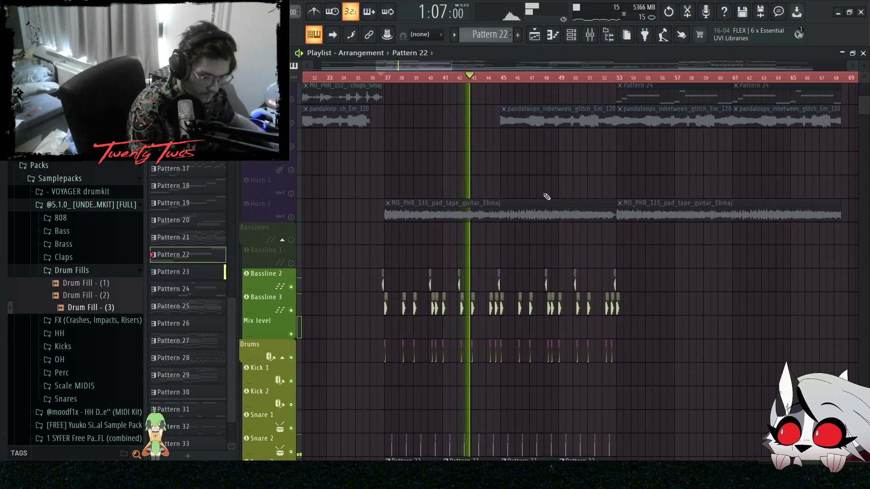
pyautogui.scroll(-2, 546, 196)
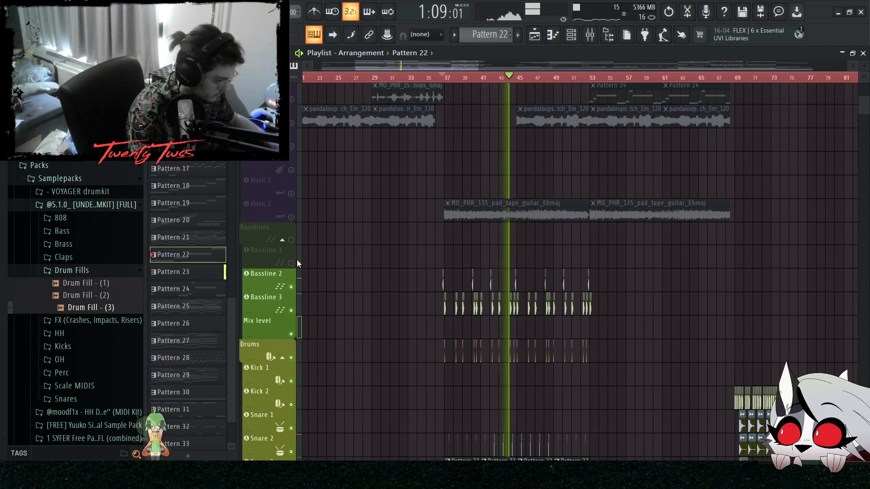
pyautogui.press('space')
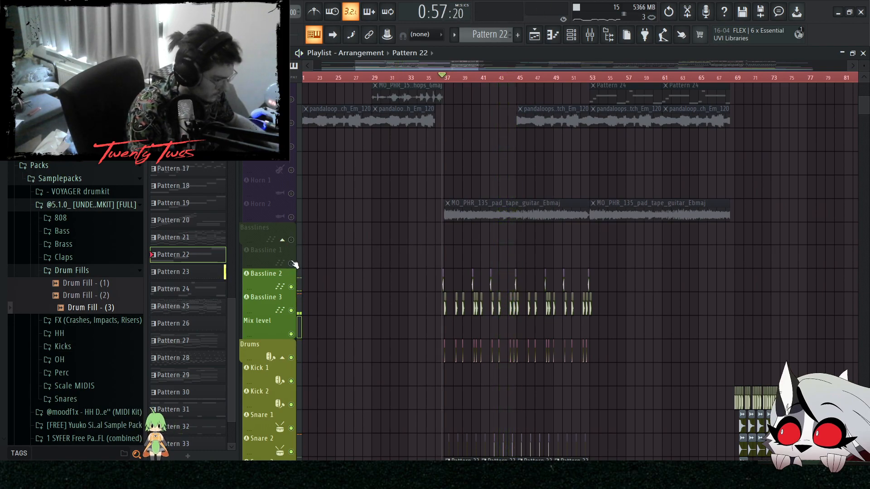
# - Unmute all playlist tracks and bring the lead and chord tracks around bar 37 into view
pyautogui.rightClick(292, 264)
pyautogui.rightClick(291, 264)
pyautogui.scroll(5, 461, 265)
pyautogui.scroll(3, 430, 186)
pyautogui.moveTo(356, 347); pyautogui.dragTo(735, 364)
pyautogui.scroll(-3, 484, 376)
pyautogui.moveTo(374, 381); pyautogui.dragTo(861, 354)
pyautogui.scroll(7, 558, 281)
pyautogui.scroll(-3, 537, 254)
pyautogui.scroll(4, 539, 256)
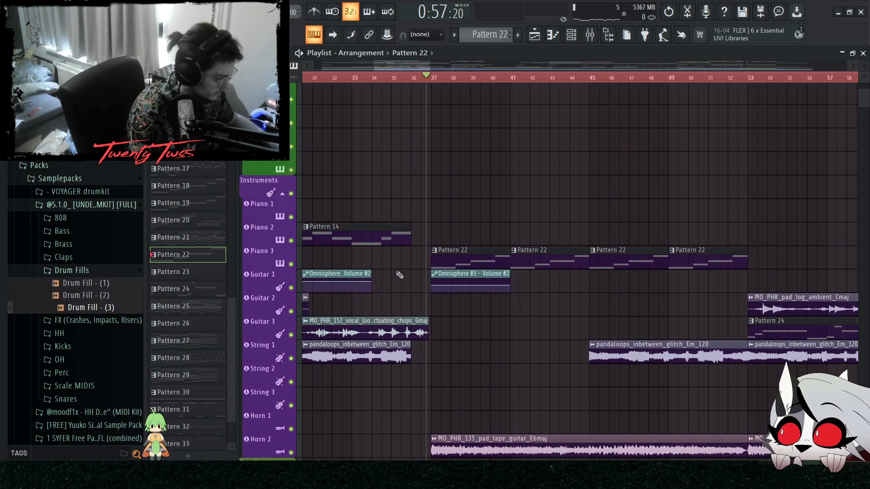
pyautogui.scroll(8, 809, 268)
pyautogui.moveTo(805, 154); pyautogui.dragTo(500, 200)
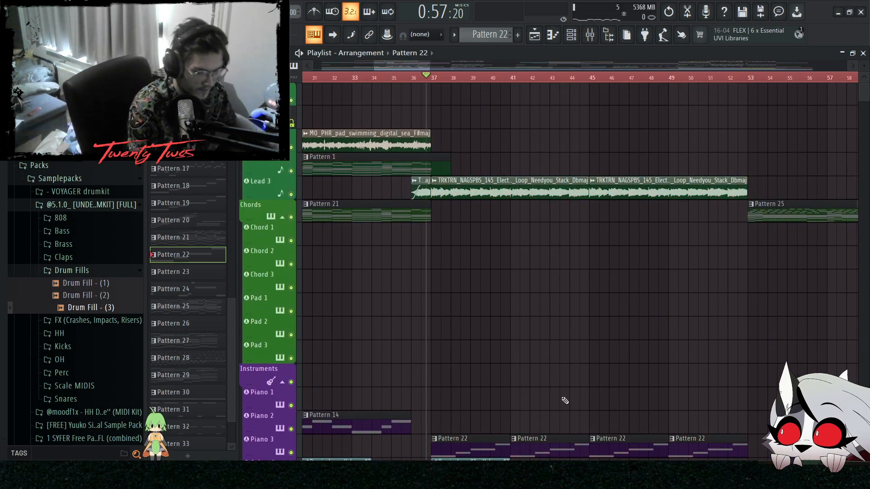
# - Play the full arrangement from just before bar 37 and examine its layers from the leads down to the drums
pyautogui.scroll(-3, 554, 345)
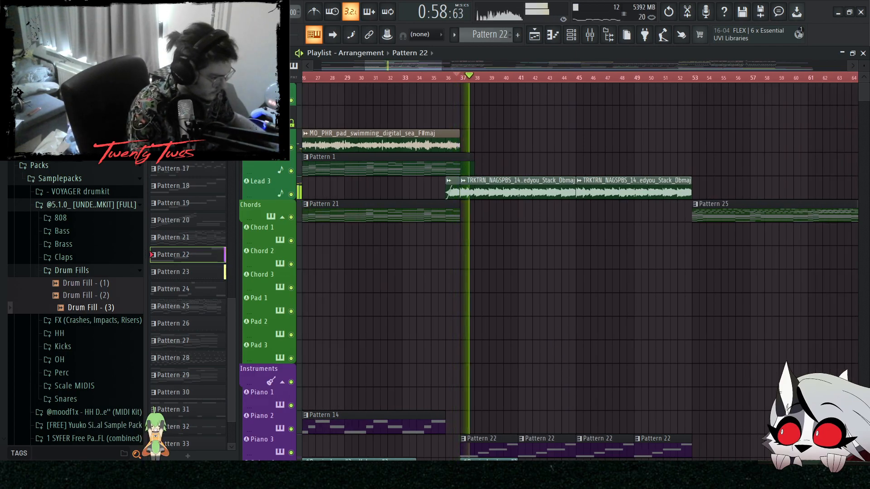
pyautogui.scroll(-6, 474, 238)
pyautogui.scroll(4, 551, 281)
pyautogui.scroll(-11, 538, 276)
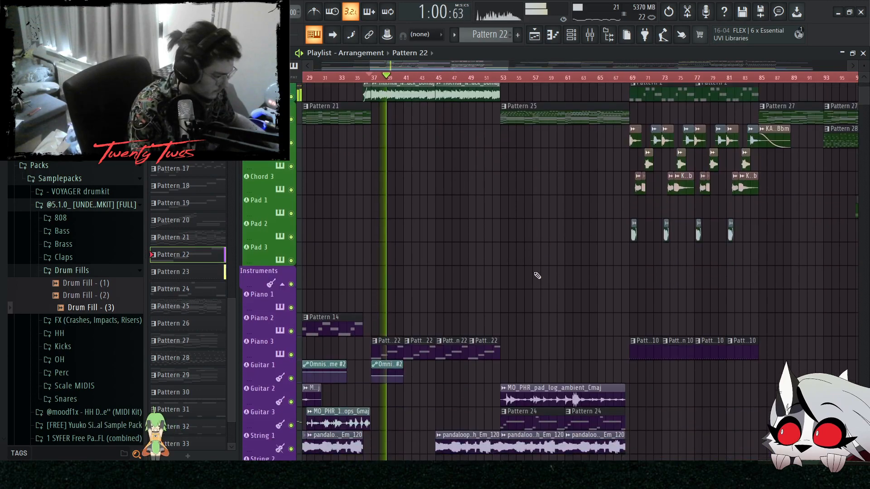
pyautogui.scroll(-9, 547, 277)
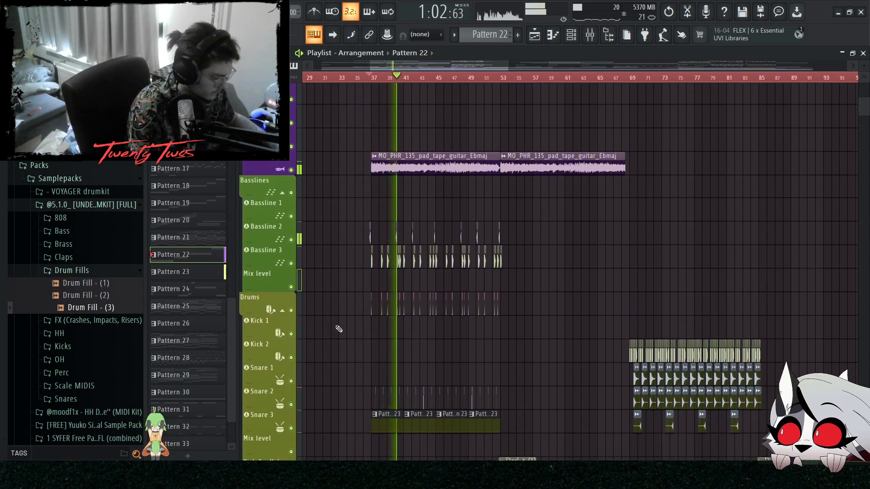
pyautogui.scroll(4, 339, 329)
pyautogui.scroll(-3, 501, 305)
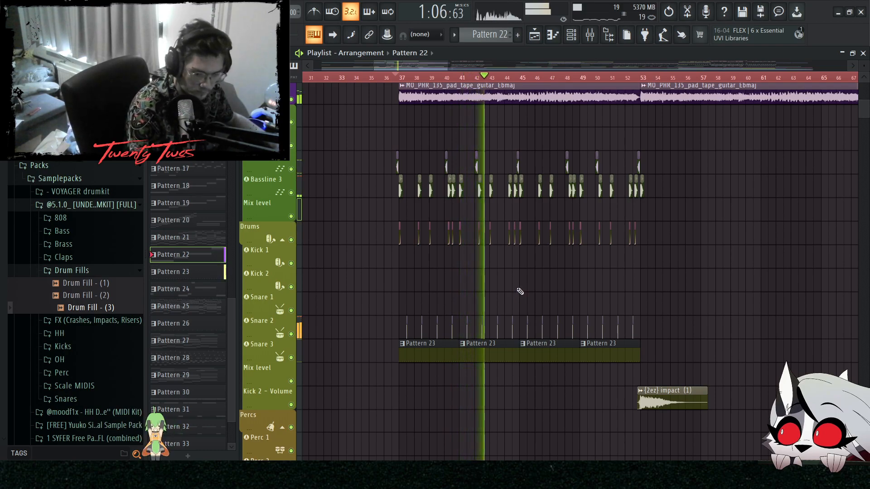
pyautogui.scroll(-3, 524, 284)
pyautogui.scroll(4, 606, 296)
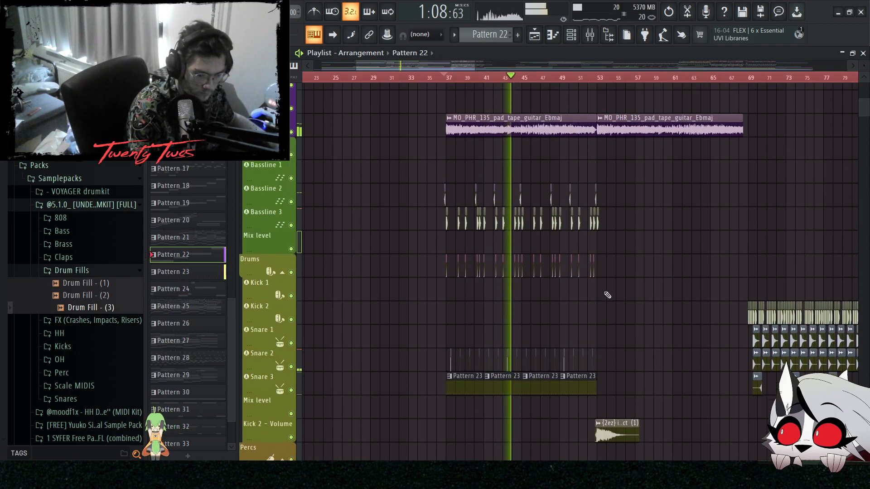
# - Keep playing the full arrangement to about bar 52, examine its instrument, bassline, drum and hat layers, and stop
pyautogui.scroll(6, 643, 301)
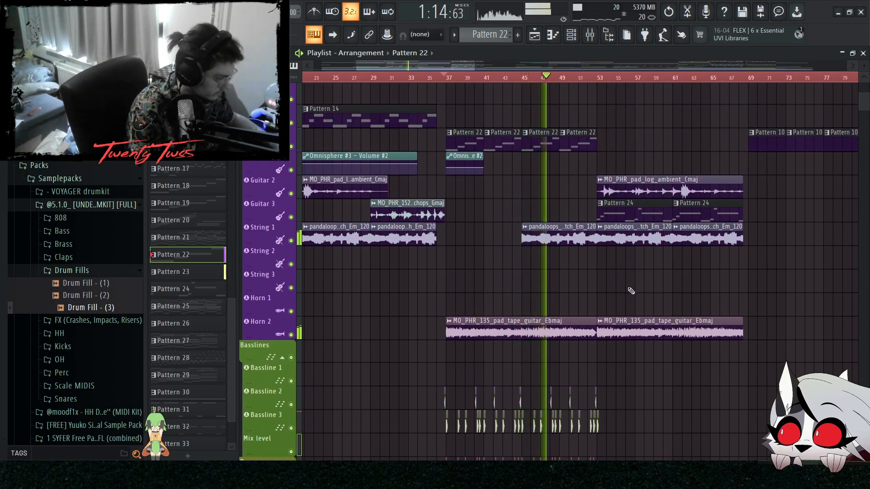
pyautogui.scroll(4, 511, 293)
pyautogui.scroll(8, 588, 303)
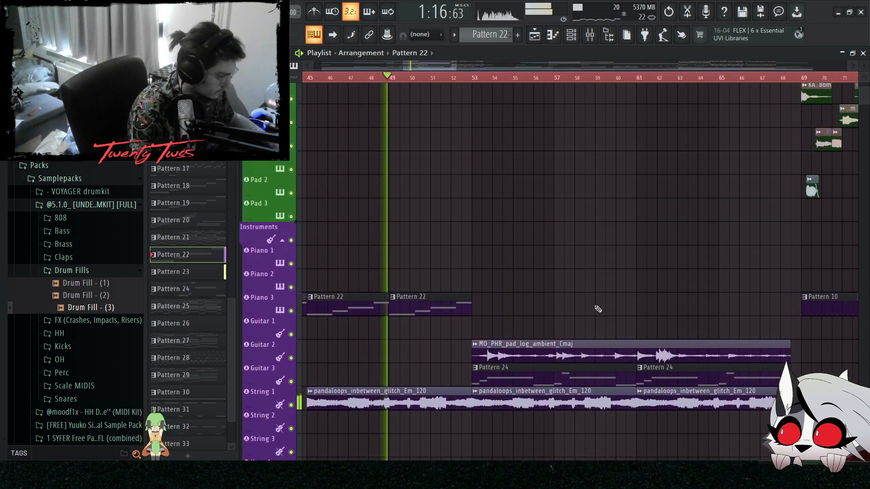
pyautogui.scroll(-9, 609, 310)
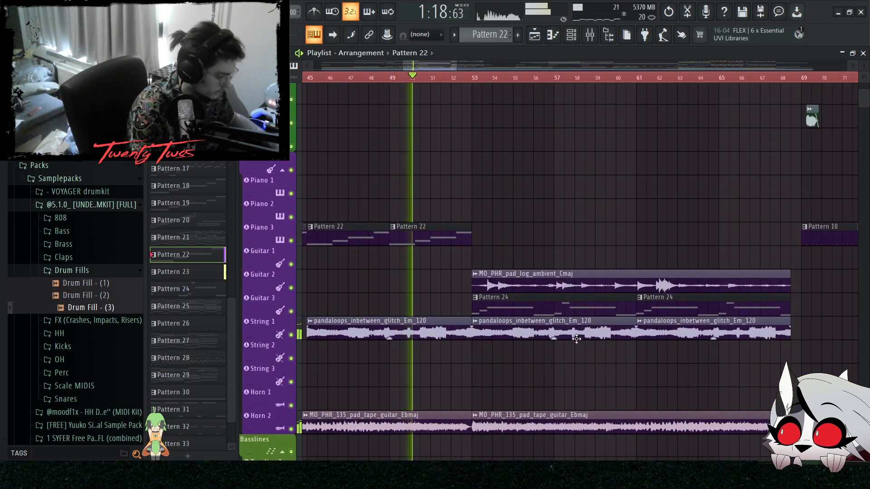
pyautogui.scroll(-15, 535, 369)
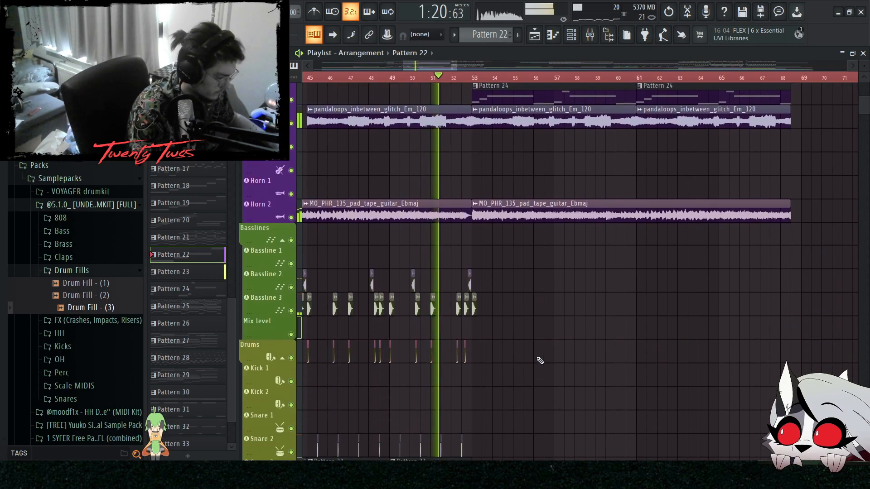
pyautogui.scroll(-3, 546, 354)
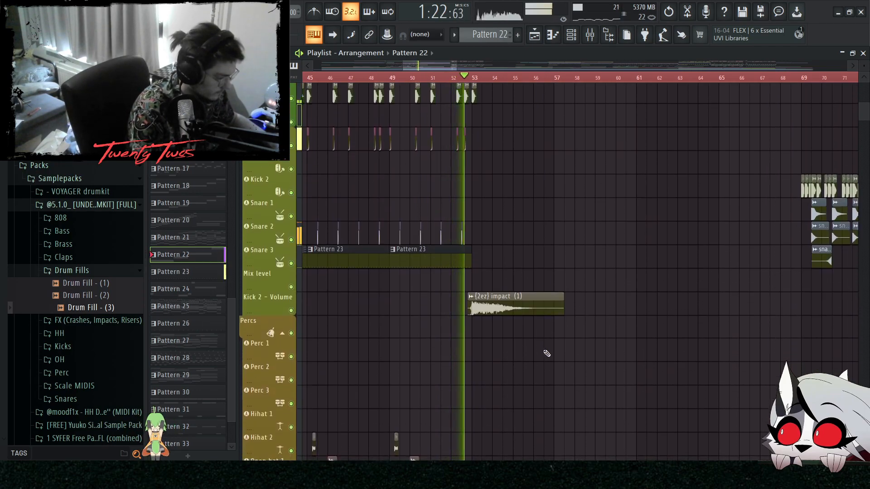
pyautogui.scroll(-3, 544, 351)
pyautogui.scroll(-10, 525, 336)
pyautogui.scroll(-3, 517, 341)
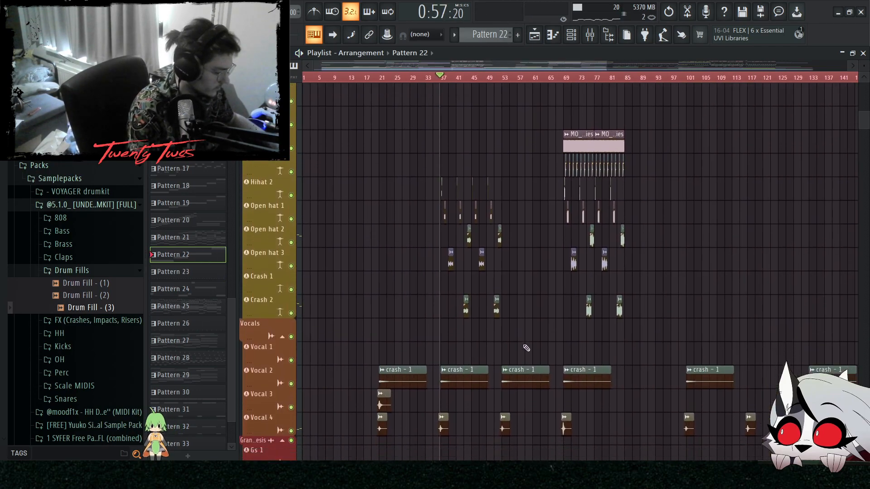
# - Examine the crash, transition effect, rain ambience and automation clips on the Vocal, Gs and Am tracks, selecting the effect and rain clips
pyautogui.scroll(-3, 532, 351)
pyautogui.scroll(-2, 661, 327)
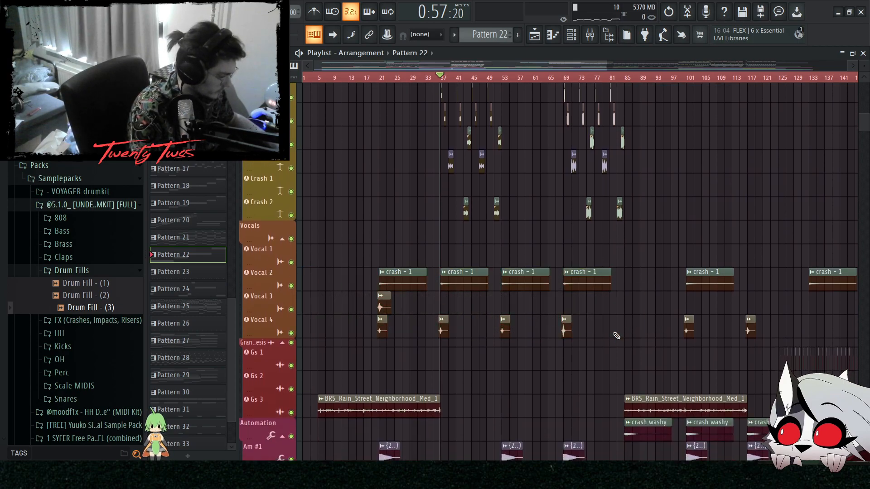
pyautogui.scroll(-4, 614, 335)
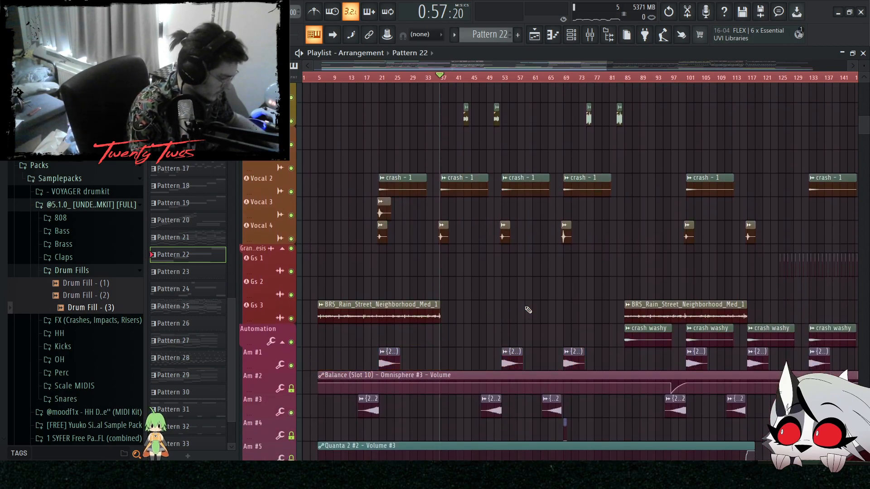
pyautogui.scroll(-3, 641, 335)
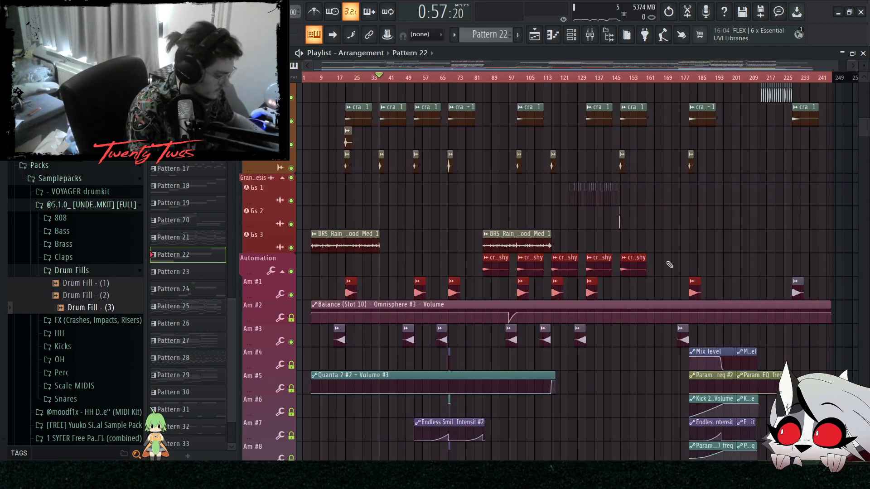
pyautogui.scroll(-6, 524, 277)
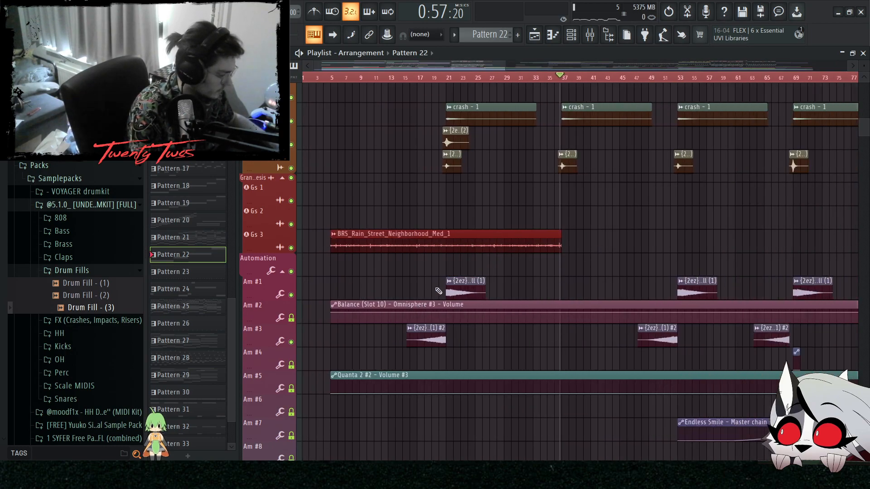
pyautogui.scroll(-4, 537, 280)
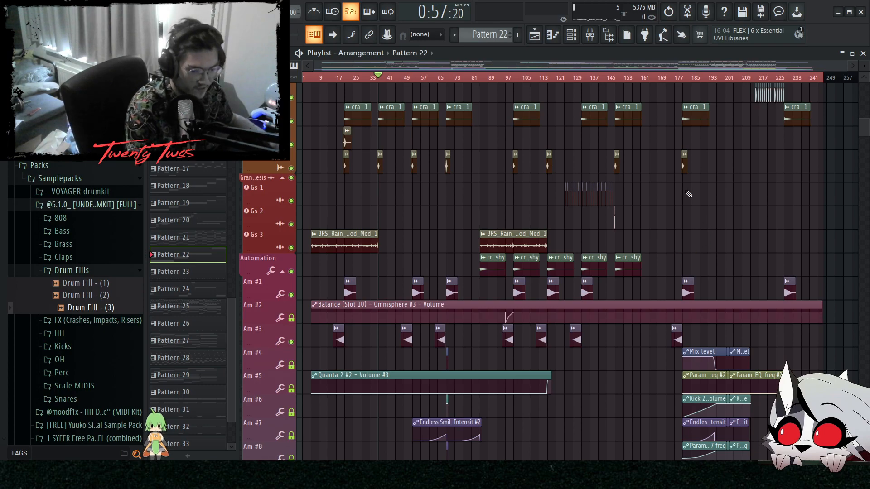
# - Open Pattern 25 from the Chords track at bar 53 in the piano roll and bring its Omnisphere #5 chord notes into view
pyautogui.scroll(16, 491, 216)
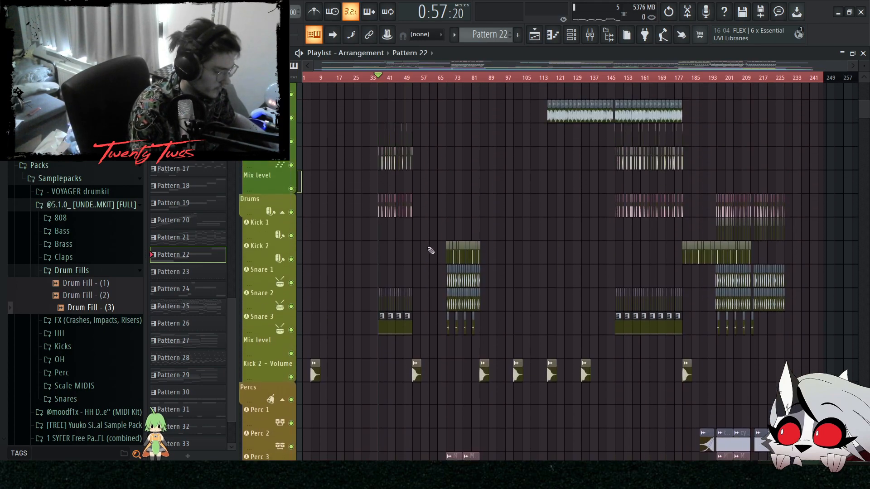
pyautogui.scroll(4, 428, 247)
pyautogui.scroll(10, 394, 249)
pyautogui.scroll(4, 390, 290)
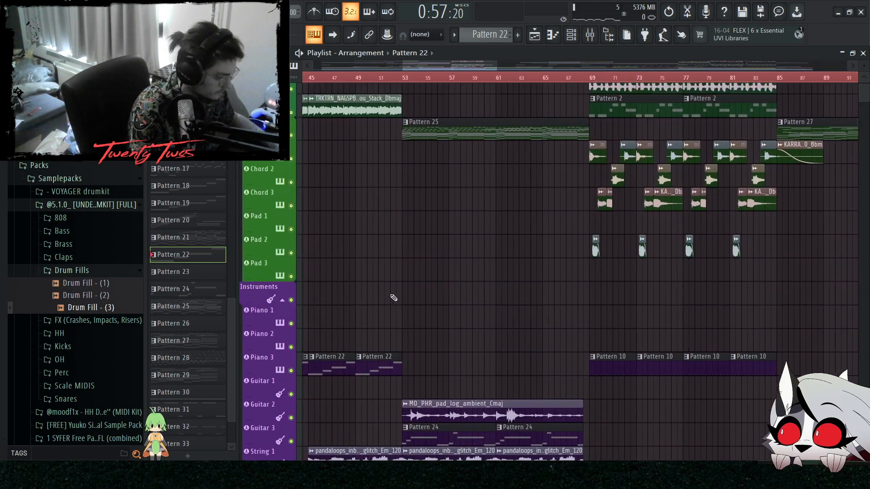
pyautogui.scroll(-6, 446, 286)
pyautogui.scroll(5, 446, 253)
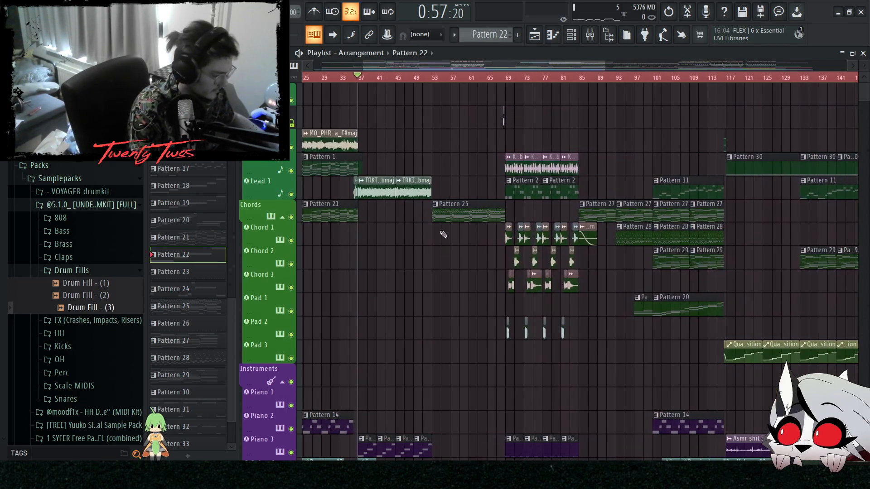
pyautogui.keyDown('ctrl'); pyautogui.moveTo(436, 195); pyautogui.dragTo(553, 279); pyautogui.keyUp('ctrl')
pyautogui.scroll(3, 504, 241)
pyautogui.doubleClick(473, 209)
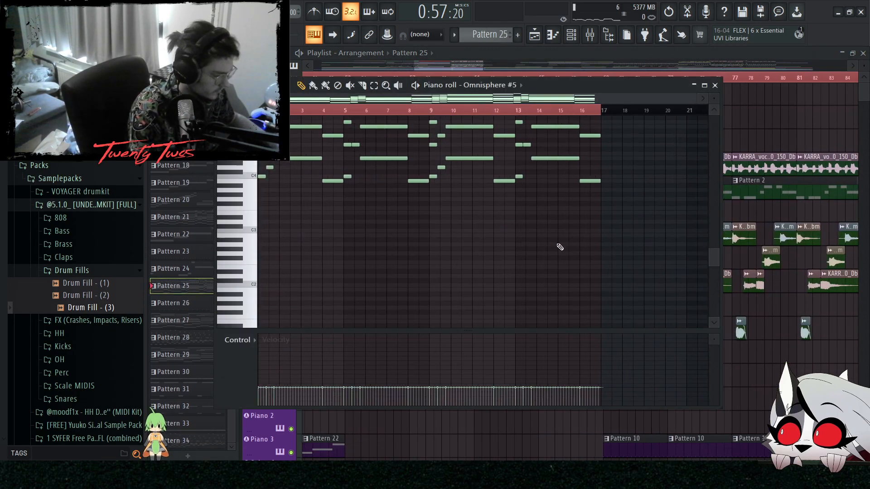
pyautogui.moveTo(713, 108); pyautogui.dragTo(714, 99)
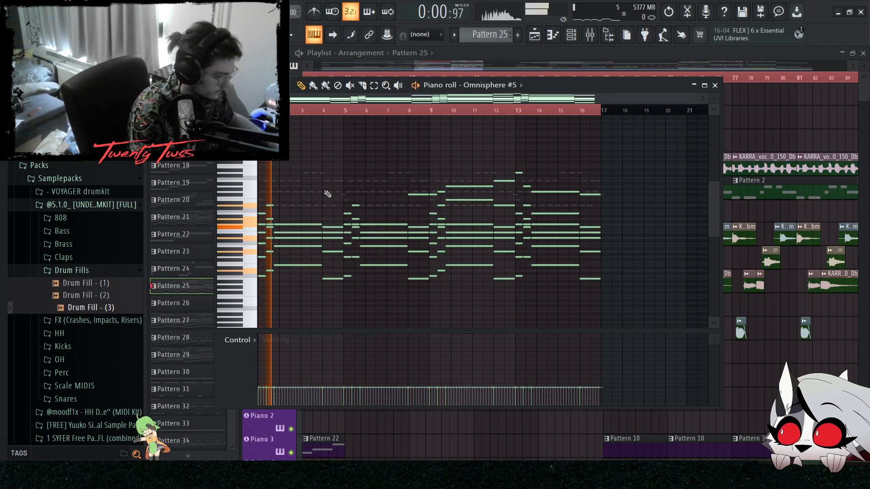
# - Play Pattern 25, view its LABS #3 notes, close the piano roll and stop playback at the guitar tracks
pyautogui.rightClick(299, 182)
pyautogui.rightClick(299, 181)
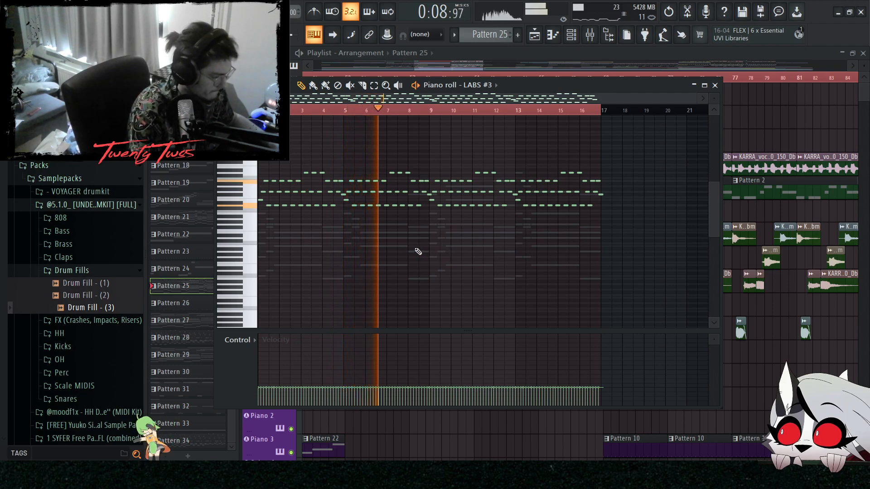
pyautogui.press('F7')
pyautogui.scroll(-2, 481, 250)
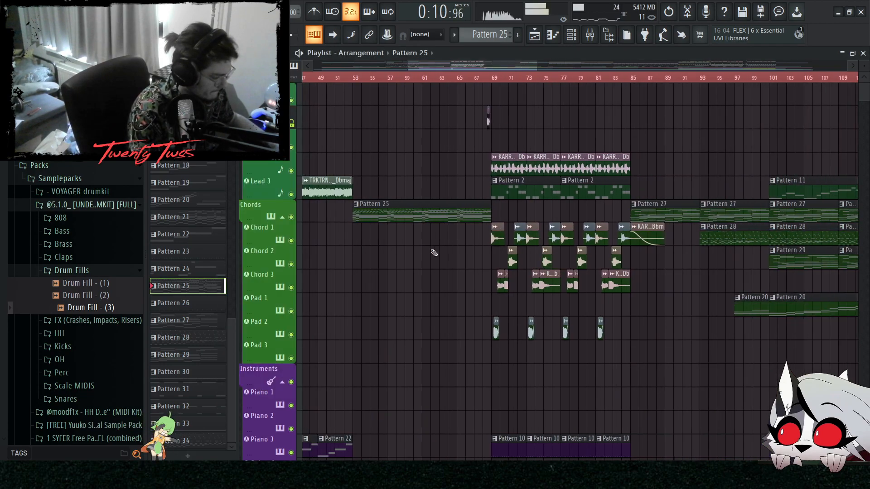
pyautogui.scroll(-5, 412, 272)
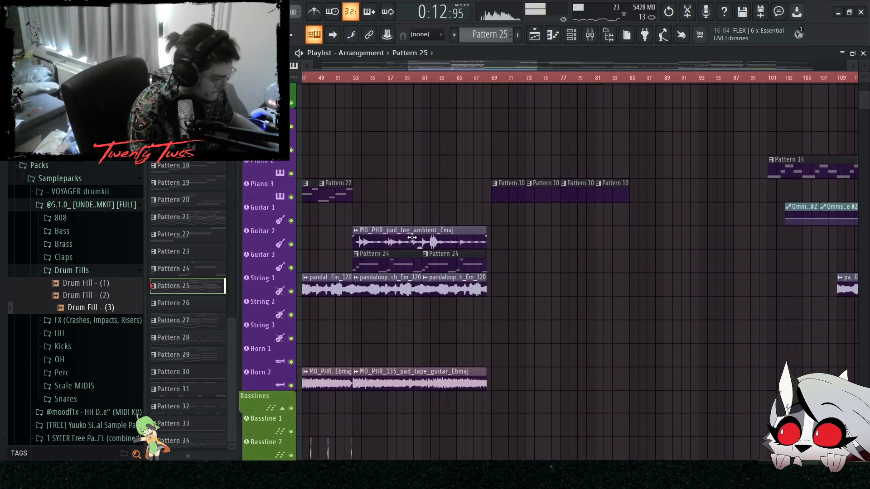
pyautogui.press('space')
# - Open Pattern 24 on the Guitar 3 track and close it, then preview the MO_PHR_pad_log_ambient_Cmaj sample above it
pyautogui.scroll(2, 377, 271)
pyautogui.doubleClick(386, 265)
pyautogui.press('F7')
pyautogui.scroll(2, 403, 242)
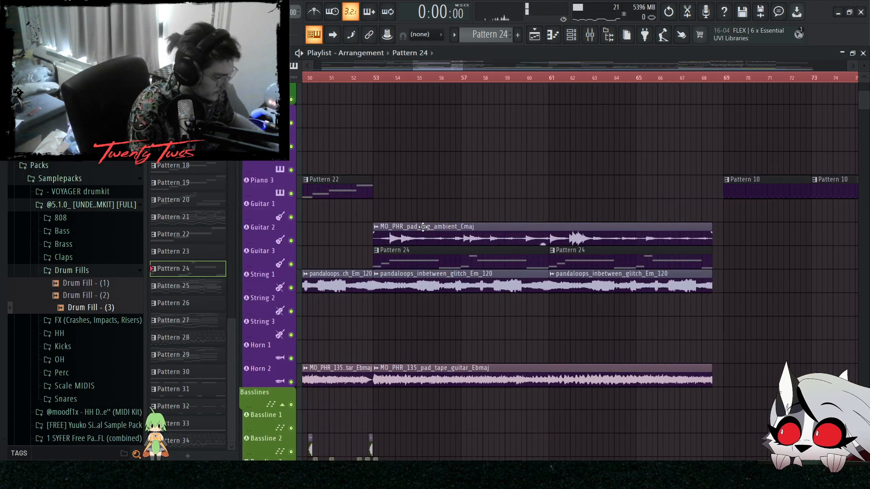
pyautogui.doubleClick(423, 228)
pyautogui.press('Escape')
pyautogui.scroll(-3, 754, 307)
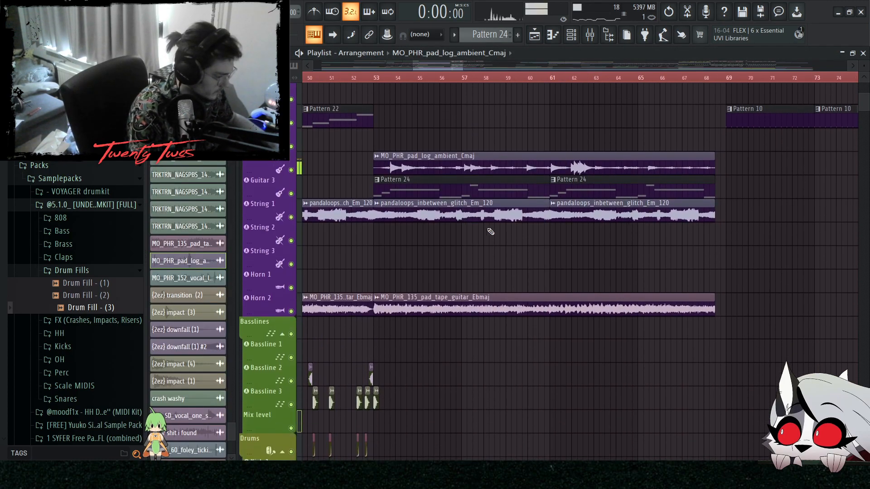
# - Play the full arrangement from bar 53 and examine its layers from the impact clip up to the Pattern 25 chords
pyautogui.scroll(-12, 519, 252)
pyautogui.scroll(5, 453, 243)
pyautogui.moveTo(448, 274); pyautogui.dragTo(436, 168)
pyautogui.scroll(10, 430, 185)
pyautogui.click(375, 78)
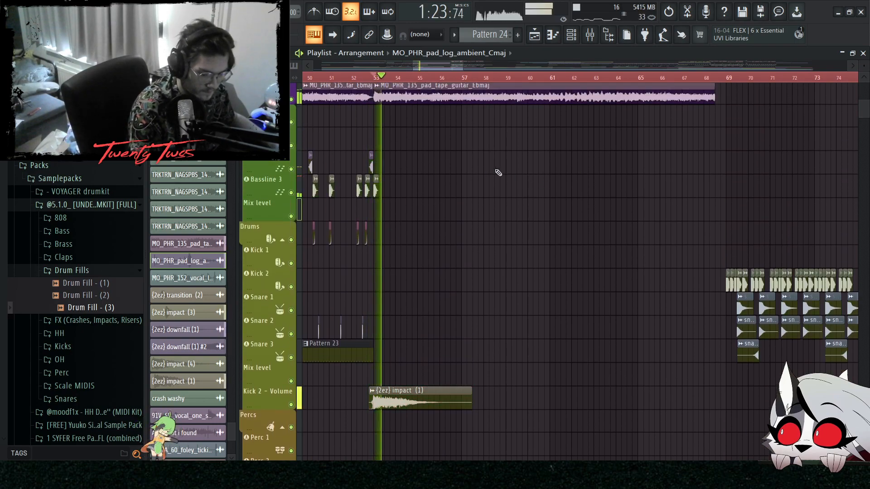
pyautogui.scroll(17, 524, 204)
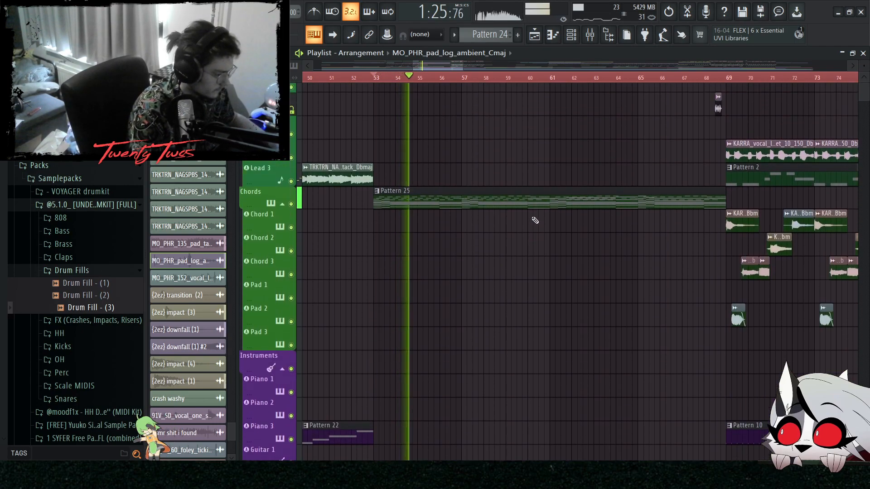
pyautogui.scroll(1, 534, 221)
# - Let playback run to about bar 67 while examining the lead and chord clips that start at bar 69, and stop
pyautogui.scroll(-8, 521, 195)
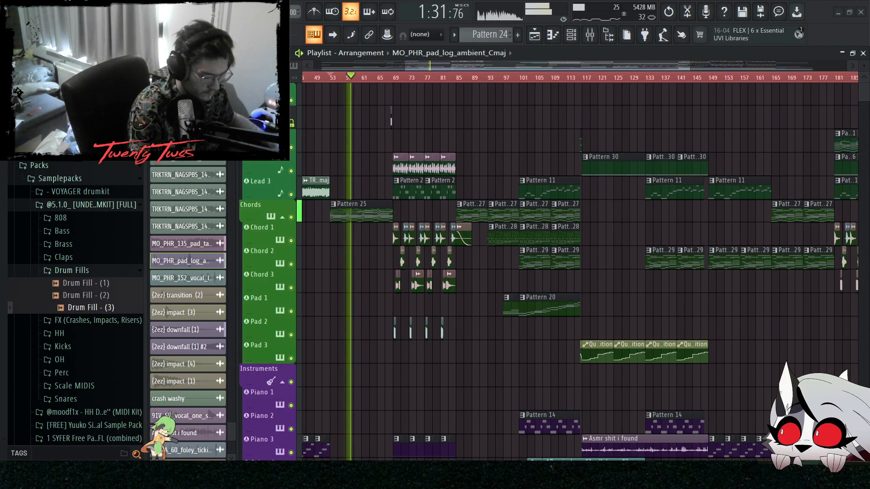
pyautogui.scroll(6, 390, 154)
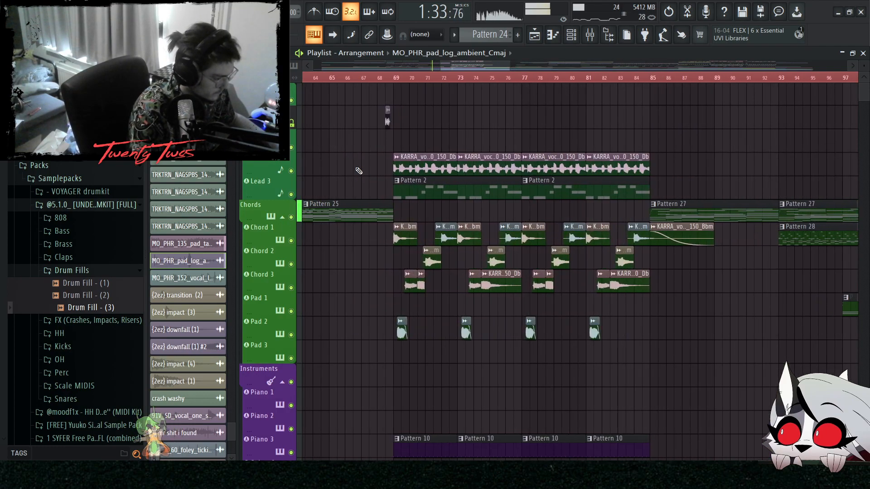
pyautogui.scroll(-5, 363, 170)
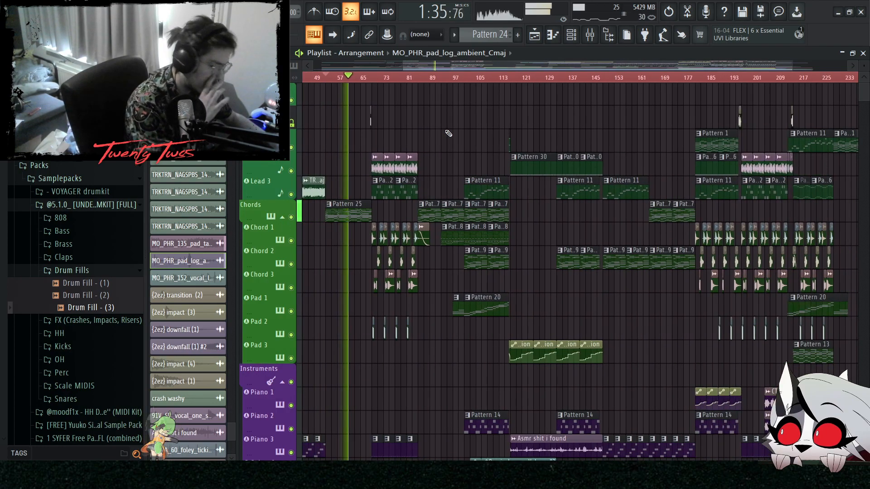
pyautogui.scroll(4, 372, 159)
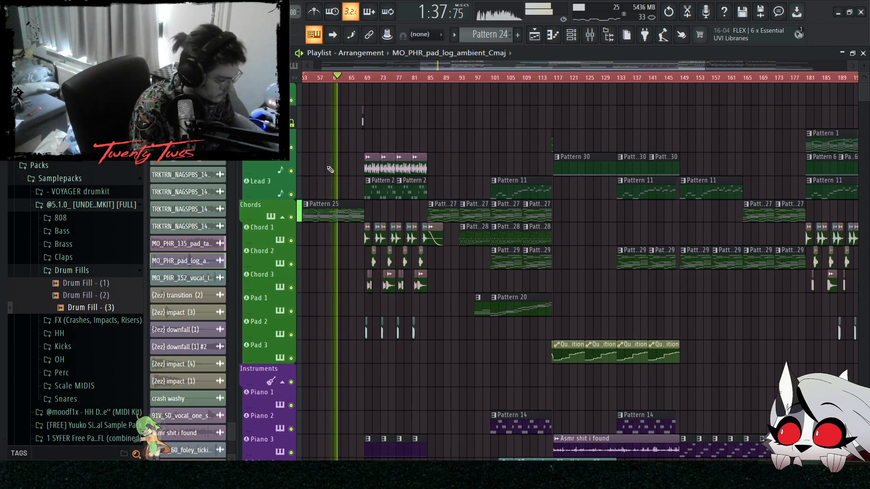
pyautogui.scroll(3, 353, 167)
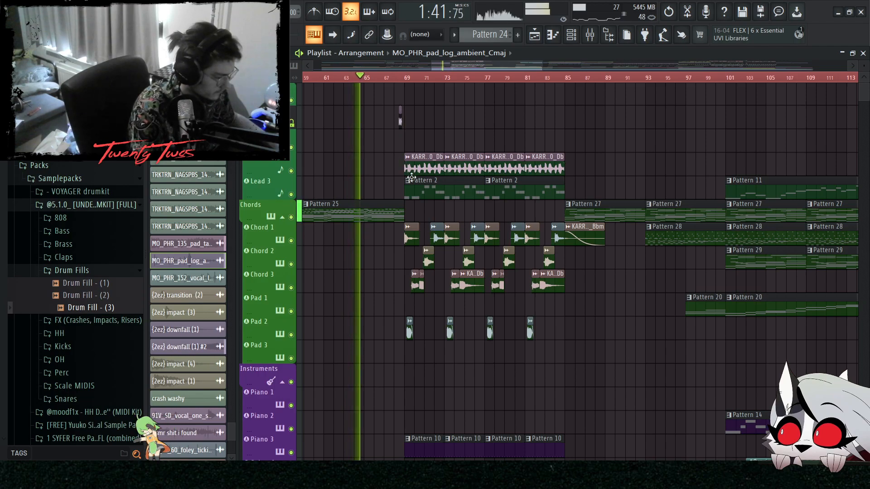
pyautogui.scroll(4, 411, 176)
pyautogui.keyDown('ctrl'); pyautogui.scroll(2, 356, 177); pyautogui.keyUp('ctrl')
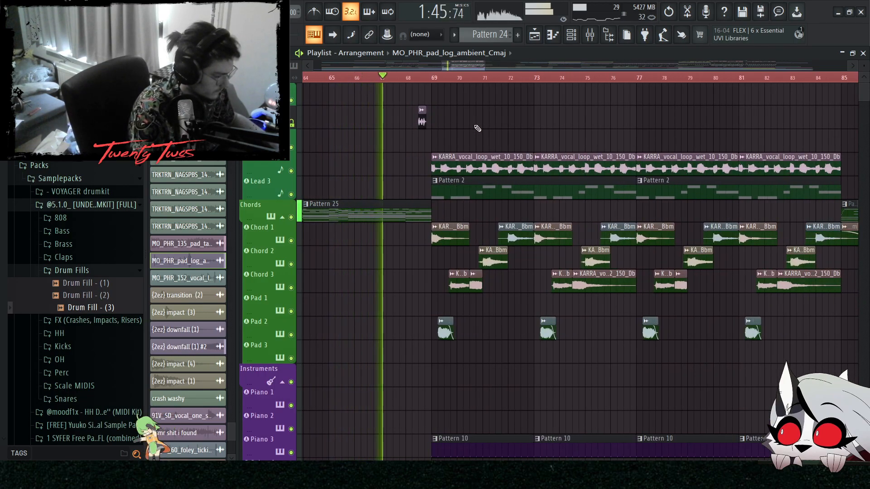
pyautogui.press('space')
# - Select the short audio clip just before bar 69 and move the playback position to bar 69
pyautogui.keyDown('ctrl'); pyautogui.scroll(2, 471, 132); pyautogui.keyUp('ctrl')
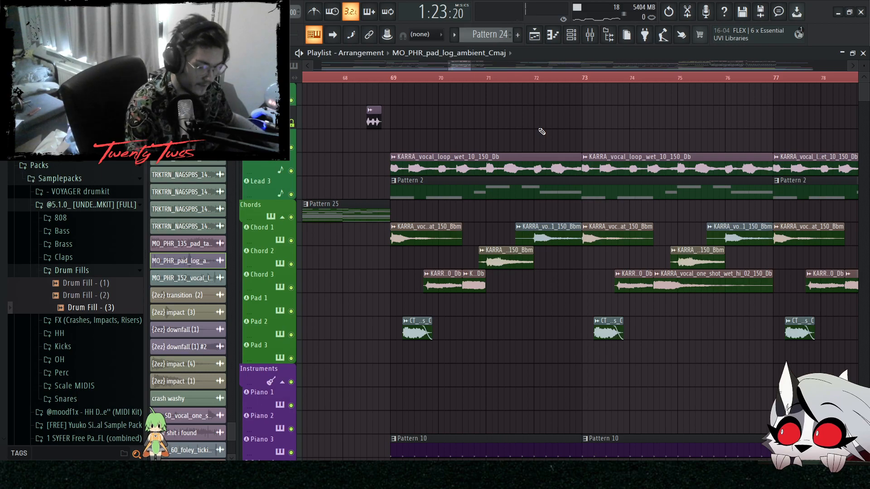
pyautogui.keyDown('ctrl'); pyautogui.scroll(-2, 543, 132); pyautogui.keyUp('ctrl')
pyautogui.keyDown('ctrl'); pyautogui.scroll(-2, 543, 139); pyautogui.keyUp('ctrl')
pyautogui.moveTo(526, 142)
pyautogui.keyDown('ctrl'); pyautogui.mouseDown()
pyautogui.moveTo(396, 115)
pyautogui.moveTo(404, 116)
pyautogui.mouseUp(); pyautogui.keyUp('ctrl')
pyautogui.keyDown('ctrl'); pyautogui.click(405, 118); pyautogui.keyUp('ctrl')
pyautogui.keyDown('ctrl'); pyautogui.scroll(2, 445, 157); pyautogui.keyUp('ctrl')
pyautogui.keyDown('ctrl'); pyautogui.scroll(2, 467, 155); pyautogui.keyUp('ctrl')
pyautogui.keyDown('ctrl'); pyautogui.moveTo(552, 139); pyautogui.dragTo(503, 125); pyautogui.keyUp('ctrl')
pyautogui.keyDown('ctrl'); pyautogui.scroll(-2, 503, 125); pyautogui.keyUp('ctrl')
pyautogui.keyDown('ctrl'); pyautogui.scroll(2, 588, 109); pyautogui.keyUp('ctrl')
pyautogui.click(384, 78)
pyautogui.keyDown('ctrl'); pyautogui.scroll(-5, 411, 231); pyautogui.keyUp('ctrl')
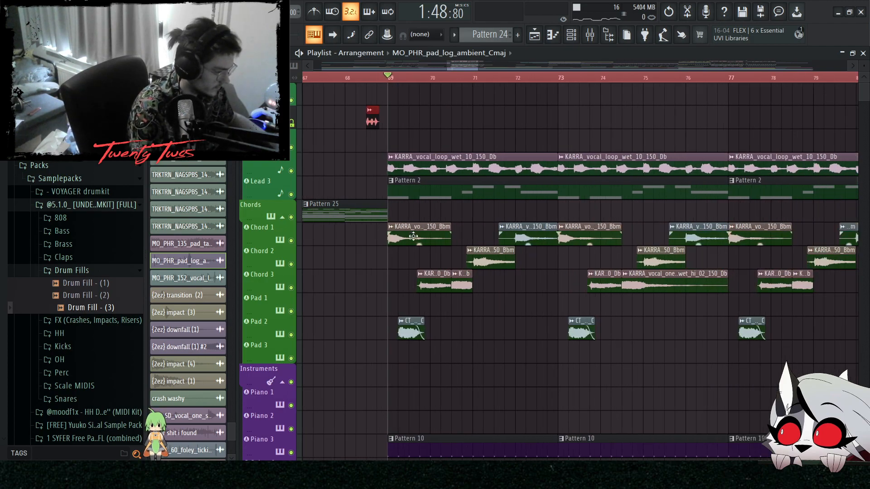
# - Examine the vocal loop, lead and chord clips starting at bar 69 and the matching clips near the end of the arrangement
pyautogui.keyDown('ctrl'); pyautogui.moveTo(420, 139); pyautogui.dragTo(612, 199); pyautogui.keyUp('ctrl')
pyautogui.keyDown('ctrl'); pyautogui.click(640, 151); pyautogui.keyUp('ctrl')
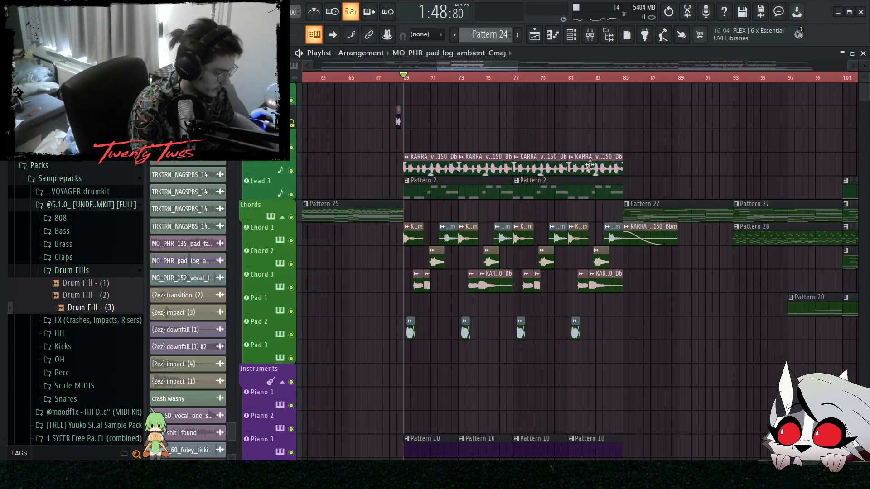
pyautogui.keyDown('ctrl'); pyautogui.scroll(-8, 447, 195); pyautogui.keyUp('ctrl')
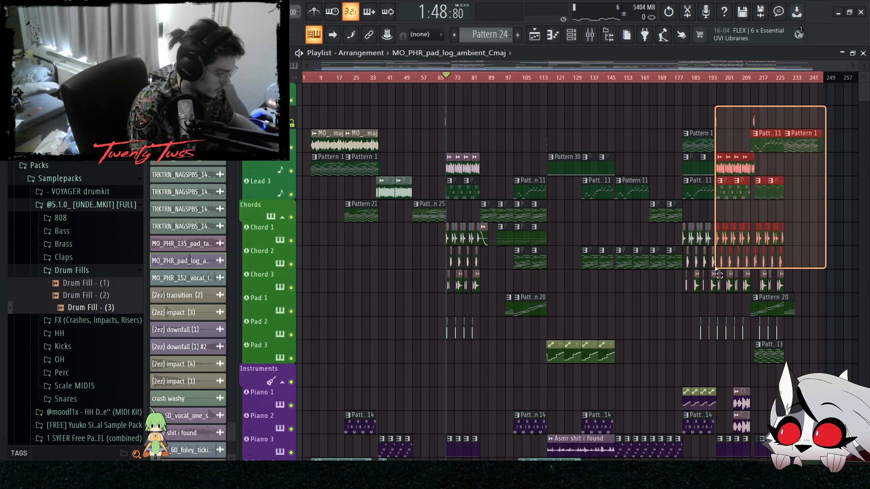
pyautogui.keyDown('ctrl'); pyautogui.click(530, 146); pyautogui.keyUp('ctrl')
pyautogui.keyDown('ctrl'); pyautogui.scroll(7, 453, 211); pyautogui.keyUp('ctrl')
pyautogui.keyDown('ctrl'); pyautogui.scroll(-7, 434, 275); pyautogui.keyUp('ctrl')
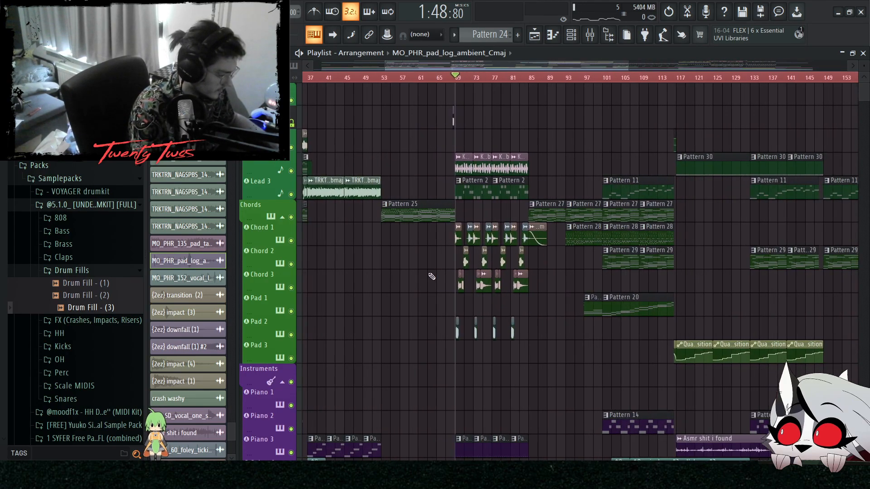
pyautogui.keyDown('ctrl'); pyautogui.scroll(6, 432, 272); pyautogui.keyUp('ctrl')
# - Examine the section from bar 69 to 85 on the instrument, bassline and drum tracks, ending back at the chord clips
pyautogui.scroll(-8, 453, 294)
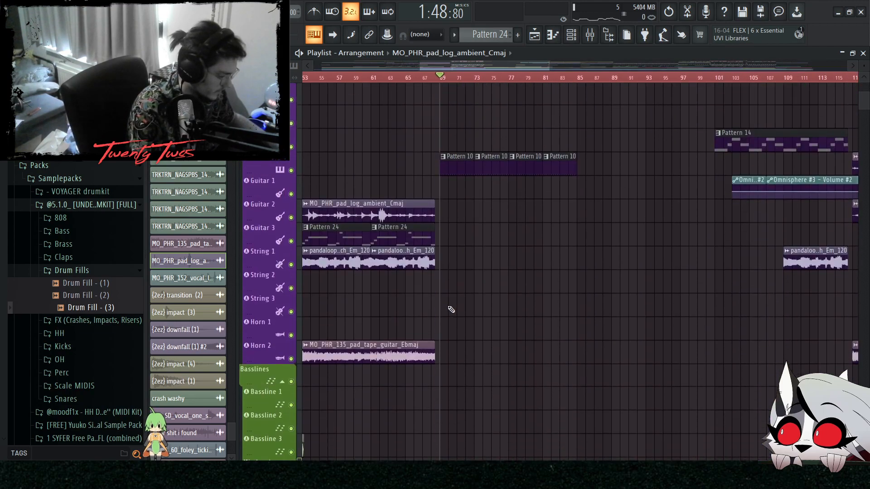
pyautogui.moveTo(653, 258); pyautogui.dragTo(492, 273)
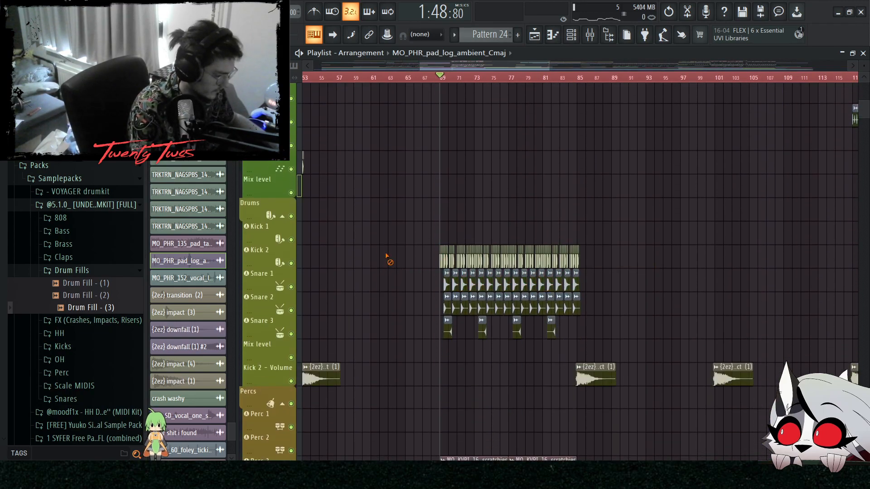
pyautogui.scroll(8, 401, 259)
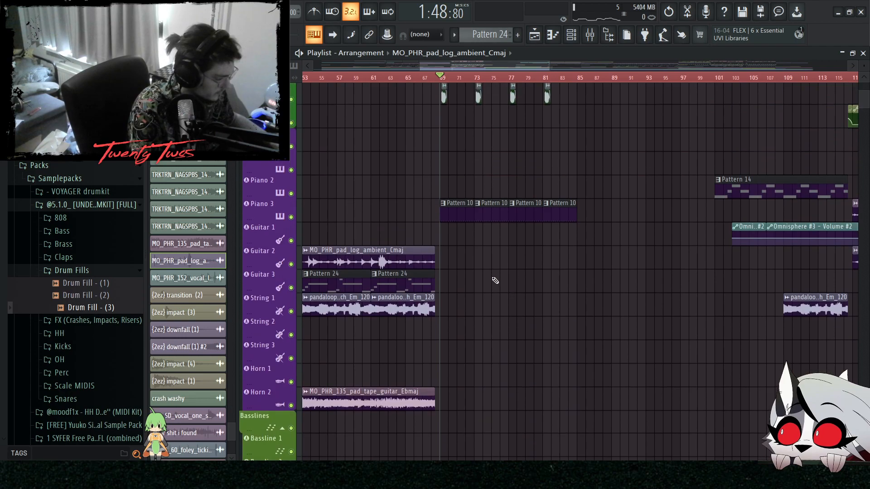
pyautogui.keyDown('ctrl'); pyautogui.scroll(-2, 476, 281); pyautogui.keyUp('ctrl')
pyautogui.scroll(-5, 480, 278)
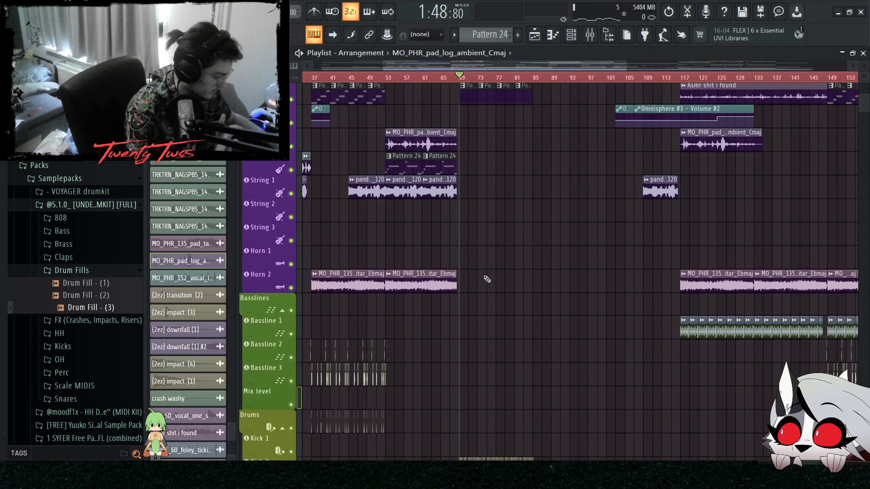
pyautogui.scroll(-8, 487, 278)
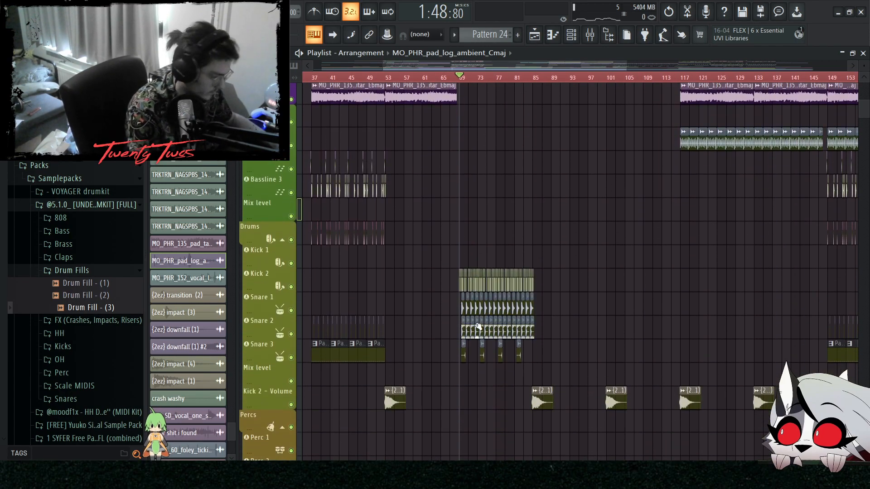
pyautogui.scroll(10, 479, 325)
pyautogui.keyDown('ctrl'); pyautogui.scroll(5, 498, 313); pyautogui.keyUp('ctrl')
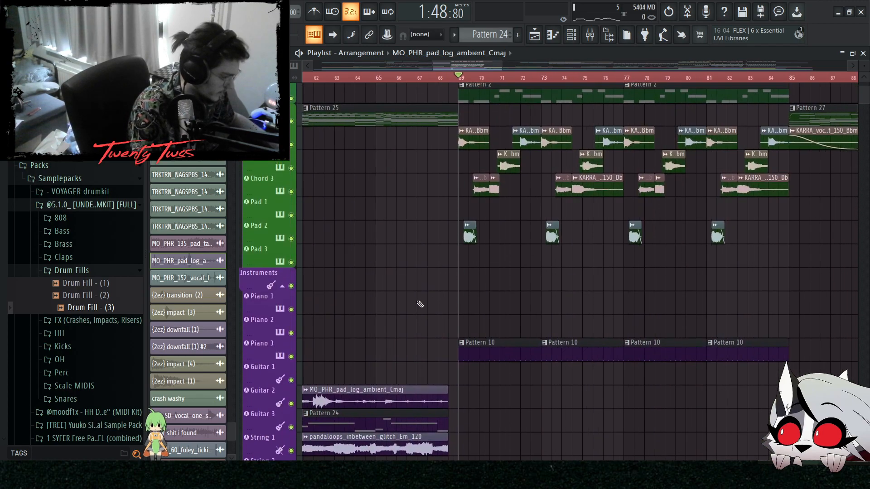
# - Solo the track holding the KARRA_vocal_loop_wet_10_150_Db clips and play it briefly from bar 69
pyautogui.keyDown('ctrl'); pyautogui.scroll(-8, 436, 303); pyautogui.keyUp('ctrl')
pyautogui.scroll(4, 674, 124)
pyautogui.keyDown('ctrl'); pyautogui.moveTo(721, 95); pyautogui.dragTo(746, 198); pyautogui.keyUp('ctrl')
pyautogui.keyDown('ctrl'); pyautogui.scroll(10, 366, 218); pyautogui.keyUp('ctrl')
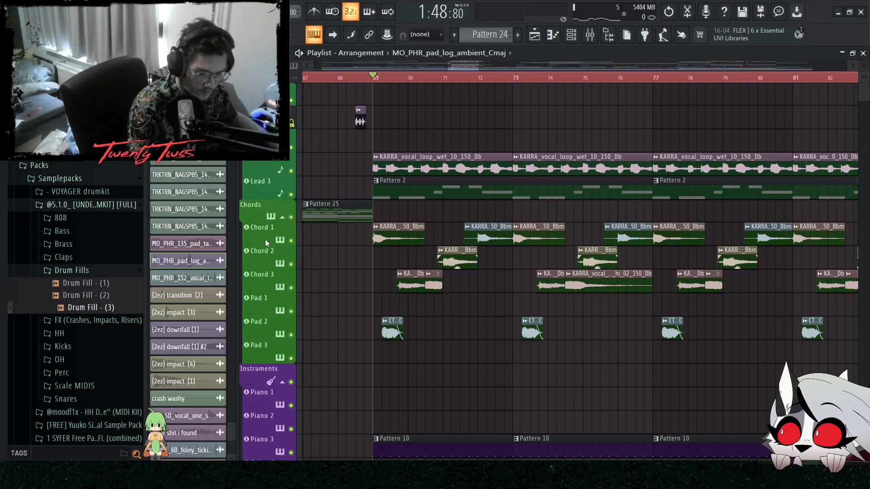
pyautogui.rightClick(291, 171)
pyautogui.press('space')
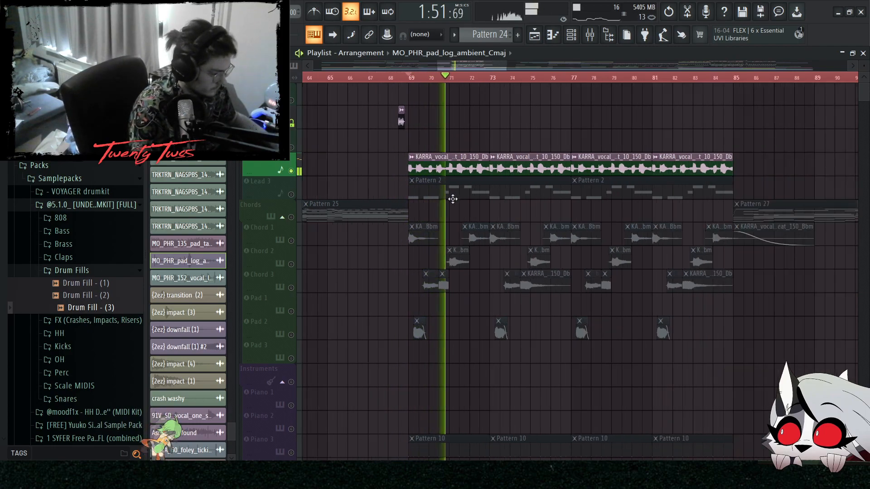
pyautogui.scroll(-2, 424, 226)
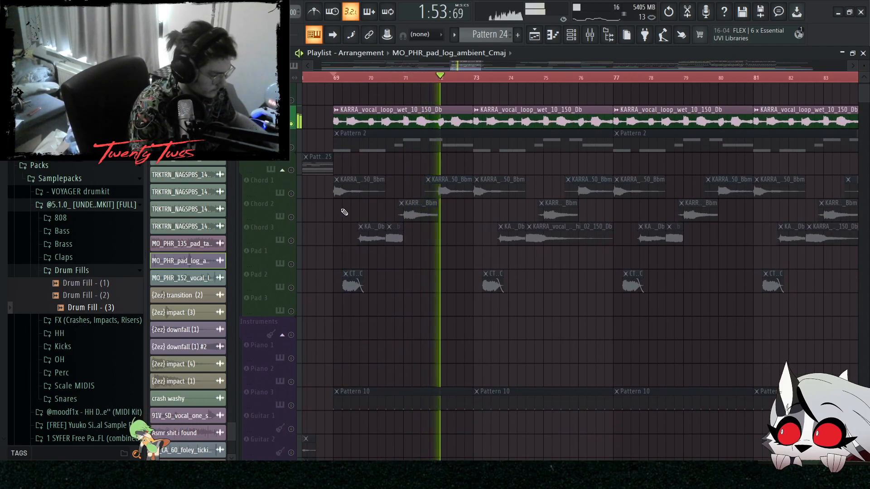
pyautogui.press('space')
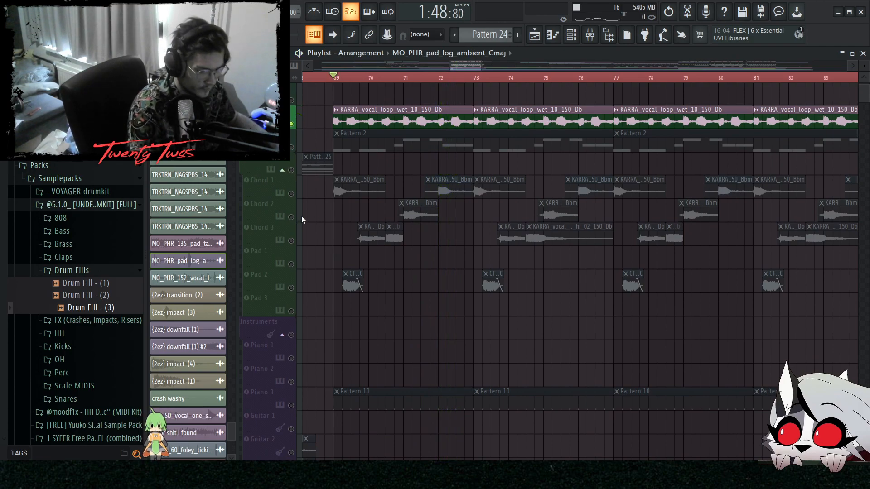
# - Unmute the Chord 1 to Chord 3 and Pad 1 and Pad 2 tracks and examine their clips between bars 69 and 85
pyautogui.click(291, 194)
pyautogui.click(292, 241)
pyautogui.click(291, 218)
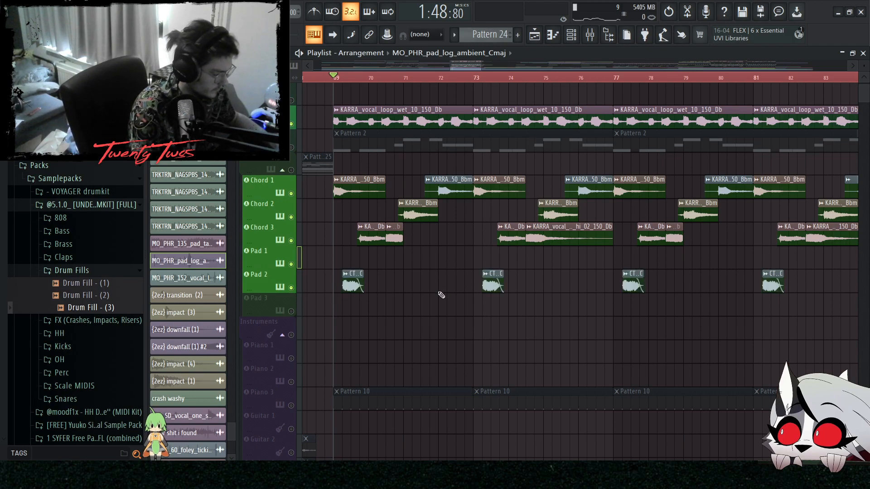
pyautogui.scroll(-3, 429, 291)
pyautogui.moveTo(684, 335); pyautogui.dragTo(391, 189)
pyautogui.keyDown('ctrl'); pyautogui.click(429, 247); pyautogui.keyUp('ctrl')
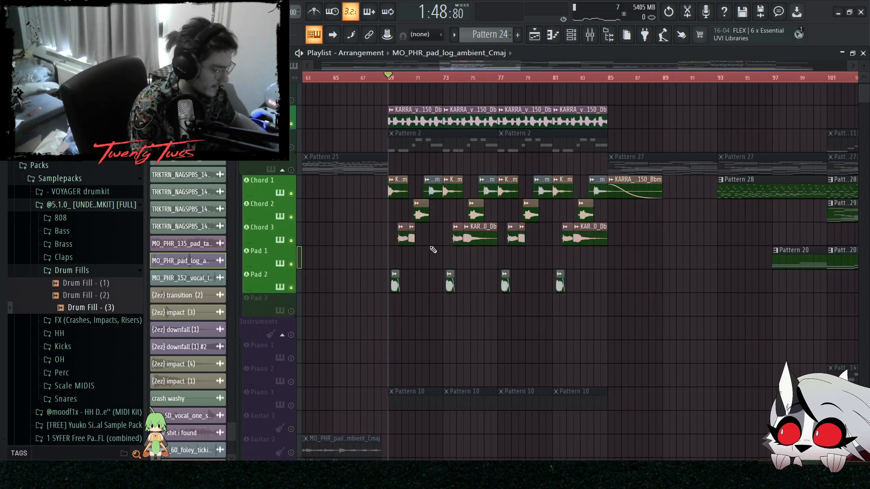
pyautogui.scroll(5, 421, 272)
pyautogui.scroll(-4, 415, 281)
pyautogui.moveTo(622, 333); pyautogui.dragTo(327, 233)
pyautogui.scroll(4, 328, 272)
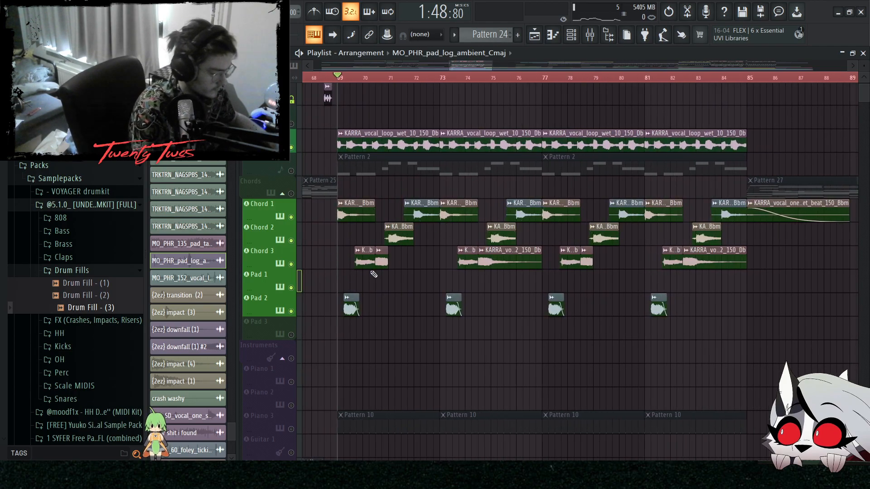
pyautogui.scroll(3, 373, 275)
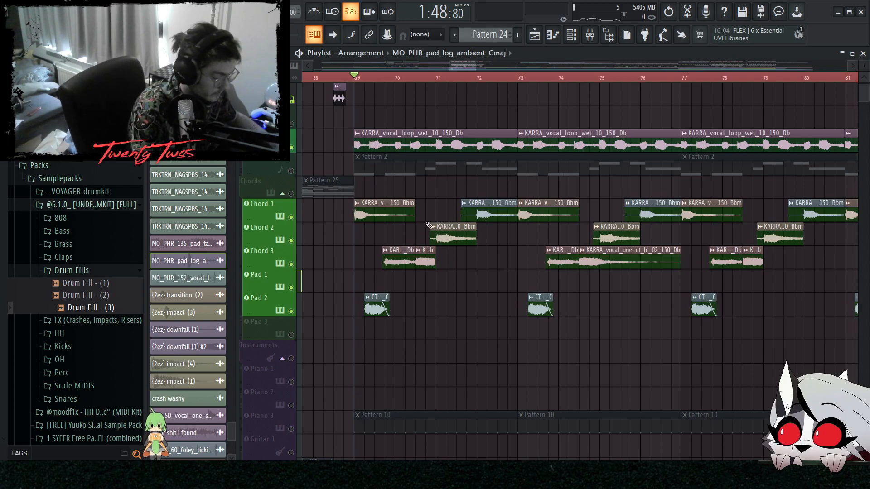
# - Play the vocal loop together with the chord and pad clips from bar 69 to about bar 74 and stop
pyautogui.scroll(-1, 429, 260)
pyautogui.press('space')
pyautogui.scroll(1, 443, 318)
pyautogui.scroll(2, 456, 321)
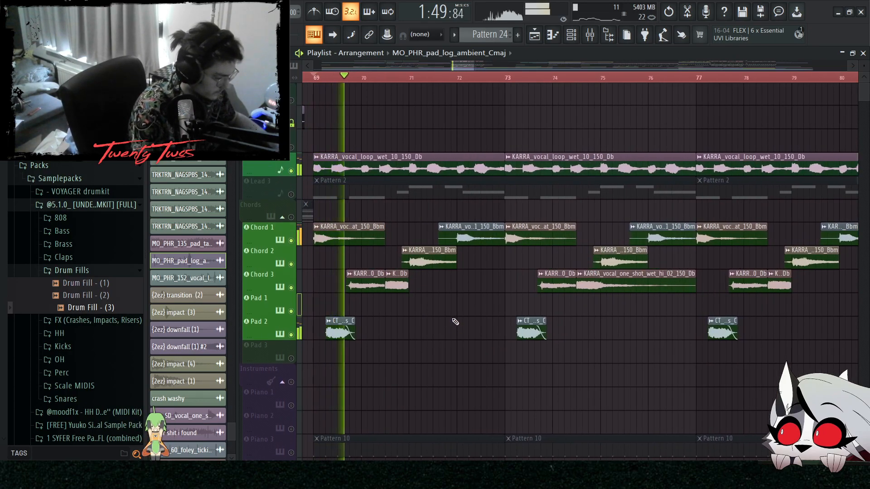
pyautogui.scroll(-2, 453, 320)
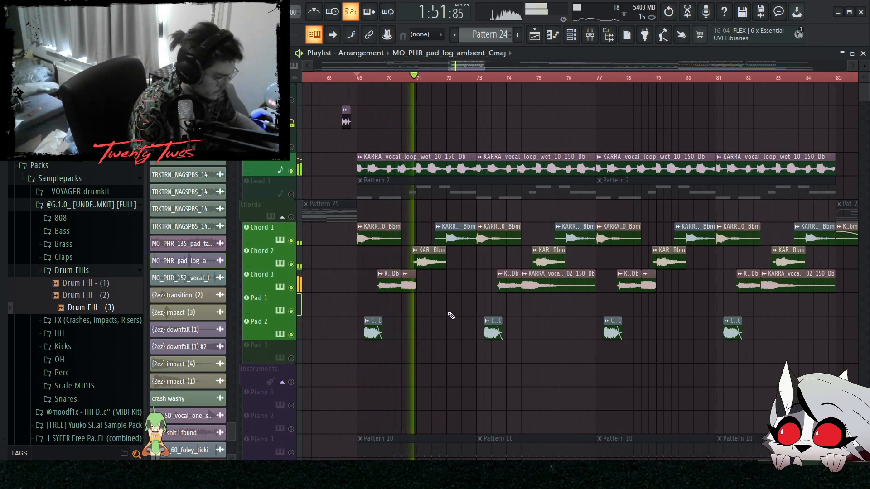
pyautogui.scroll(-2, 462, 303)
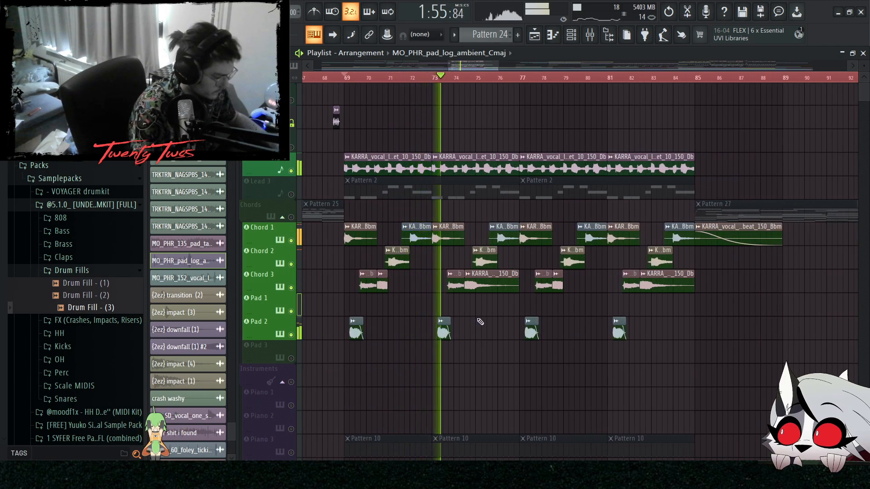
pyautogui.scroll(-7, 484, 317)
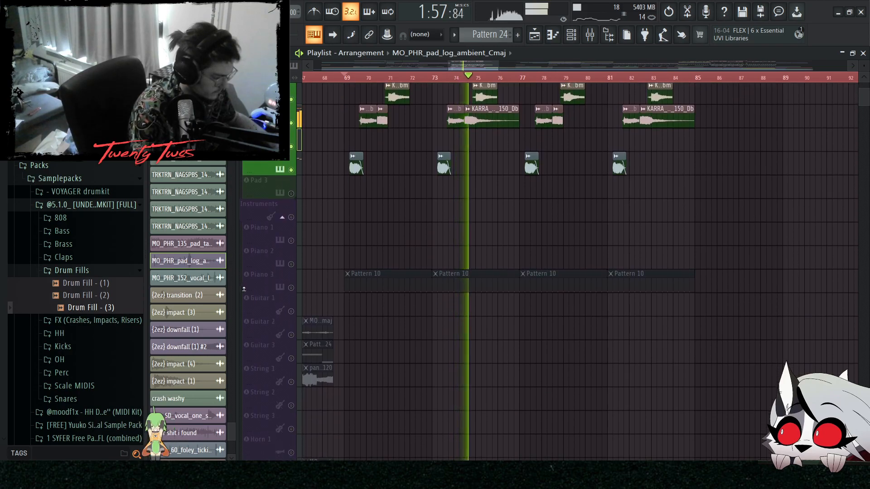
pyautogui.press('space')
# - Unmute the Piano 3 track with the Pattern 10 clips and play it briefly from bar 69
pyautogui.click(291, 288)
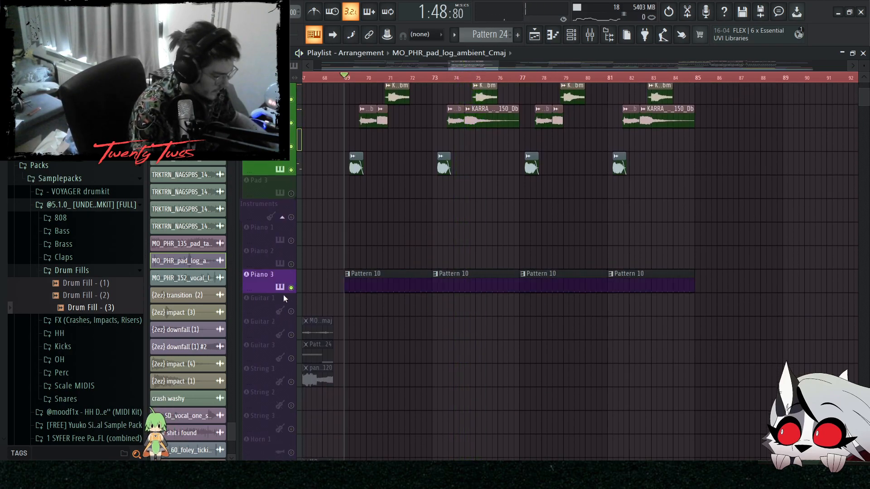
pyautogui.press('space')
pyautogui.scroll(-6, 383, 320)
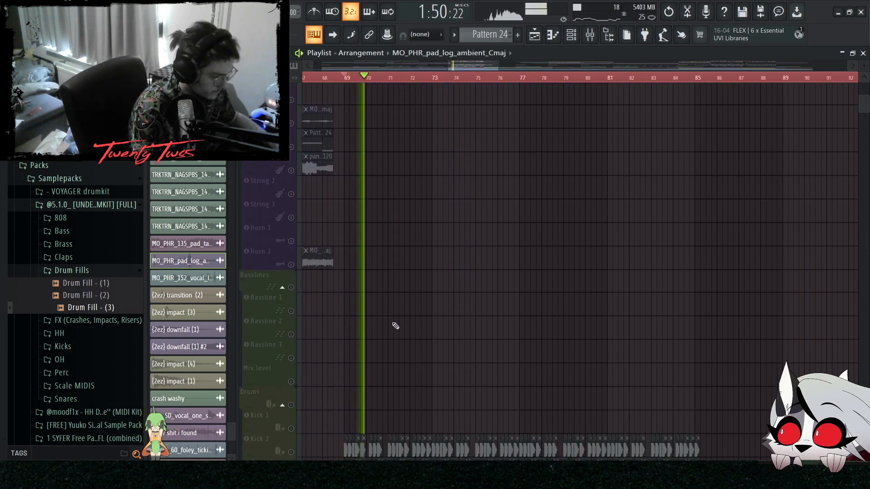
pyautogui.scroll(-7, 399, 325)
pyautogui.press('space')
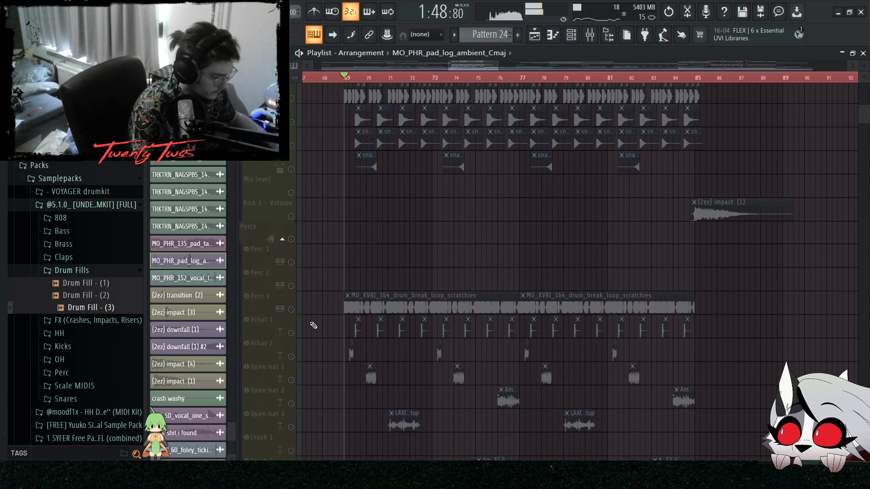
# - Unmute the Perc 3 track and play its MO_KVRI_164_drum_break_loop_scratchies clip briefly from bar 69
pyautogui.click(291, 310)
pyautogui.scroll(-5, 419, 245)
pyautogui.press('space')
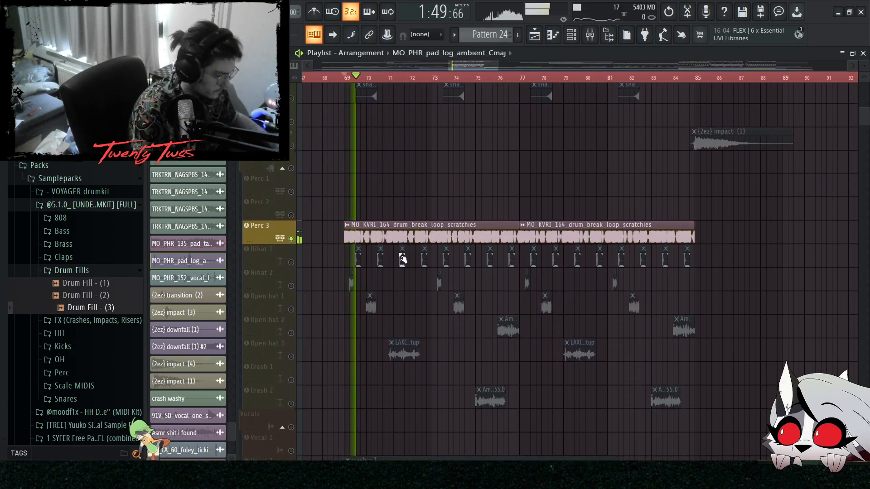
pyautogui.scroll(4, 389, 210)
pyautogui.press('space')
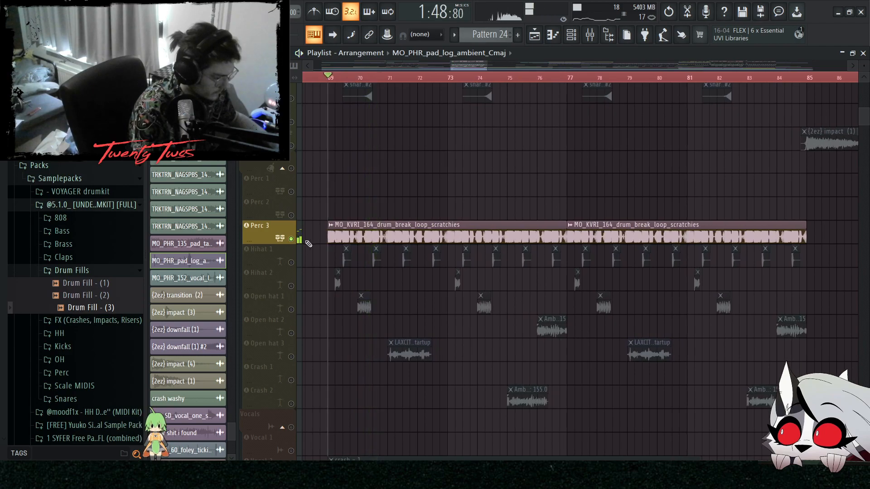
# - Replay the Perc 3 drum break loop from bar 69 to about bar 71 and stop
pyautogui.scroll(2, 354, 207)
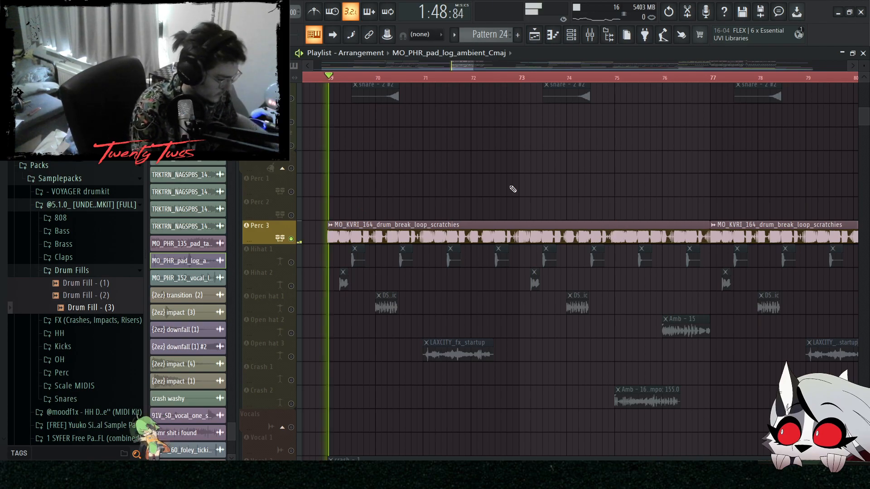
pyautogui.scroll(-3, 310, 184)
pyautogui.scroll(1, 281, 185)
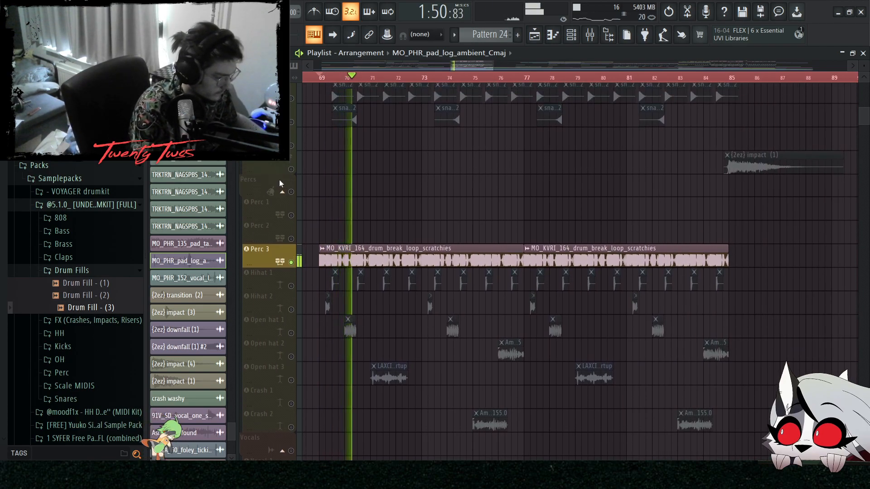
pyautogui.scroll(2, 380, 204)
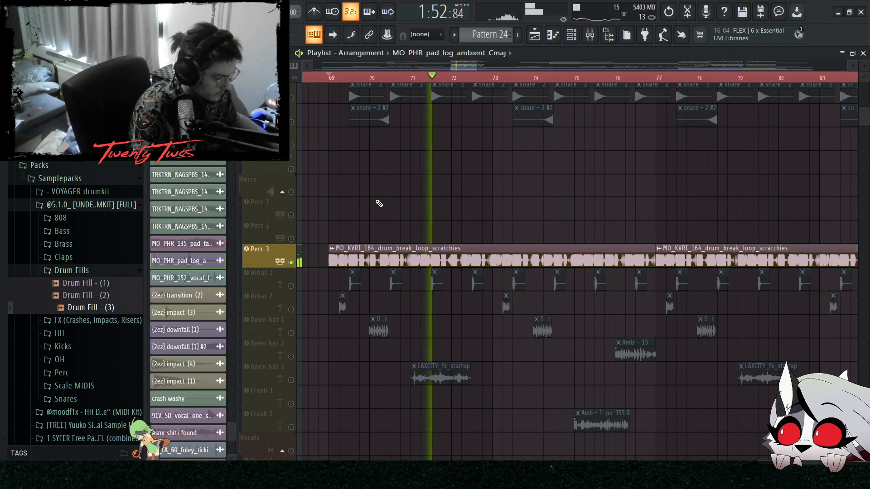
pyautogui.scroll(-2, 379, 204)
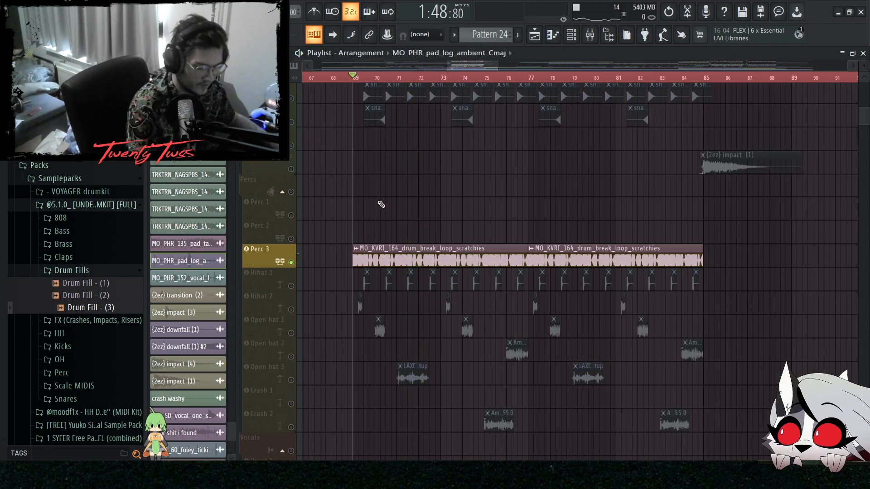
# - Solo the Kick 2 track and examine its kick clips between bars 69 and 85
pyautogui.scroll(6, 392, 216)
pyautogui.scroll(2, 295, 181)
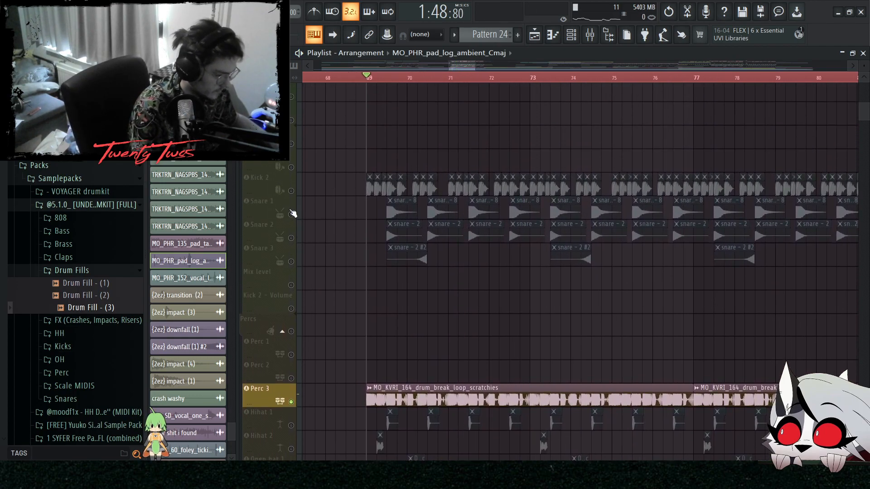
pyautogui.scroll(-2, 361, 221)
pyautogui.scroll(3, 364, 227)
pyautogui.moveTo(352, 216); pyautogui.dragTo(821, 219)
pyautogui.scroll(-2, 431, 220)
pyautogui.scroll(-1, 456, 221)
pyautogui.moveTo(777, 199); pyautogui.dragTo(533, 219)
pyautogui.moveTo(394, 210); pyautogui.dragTo(395, 210)
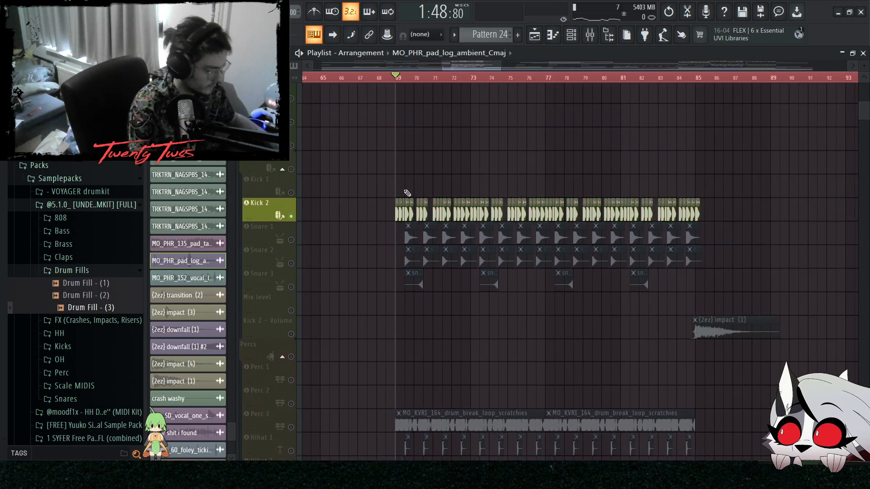
# - Play the soloed Kick 2 pattern from bar 69 while examining the snare, percussion, hi-hat and crash tracks below it
pyautogui.scroll(3, 366, 180)
pyautogui.scroll(1, 366, 180)
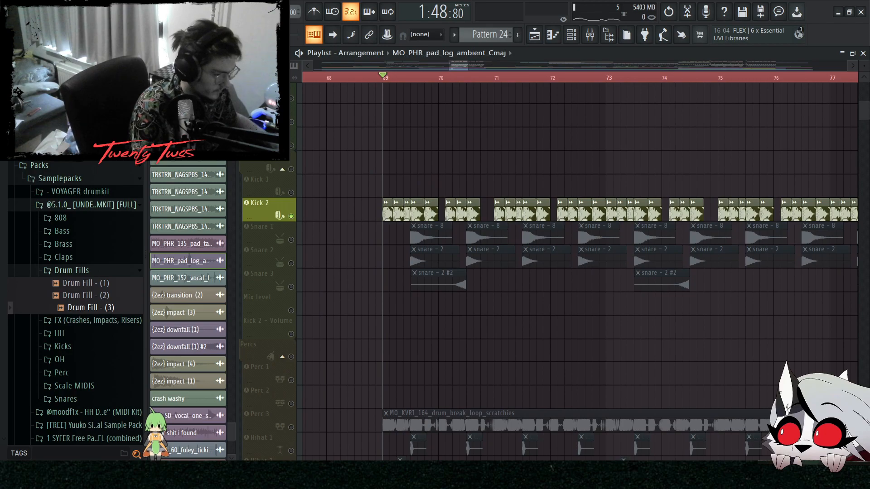
pyautogui.scroll(-4, 709, 210)
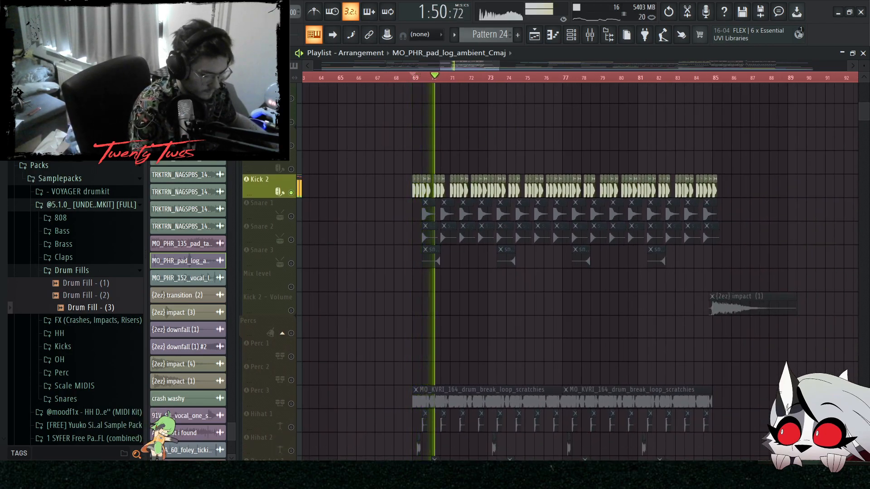
pyautogui.scroll(4, 457, 129)
pyautogui.scroll(-5, 407, 248)
pyautogui.scroll(-2, 431, 254)
pyautogui.scroll(2, 418, 248)
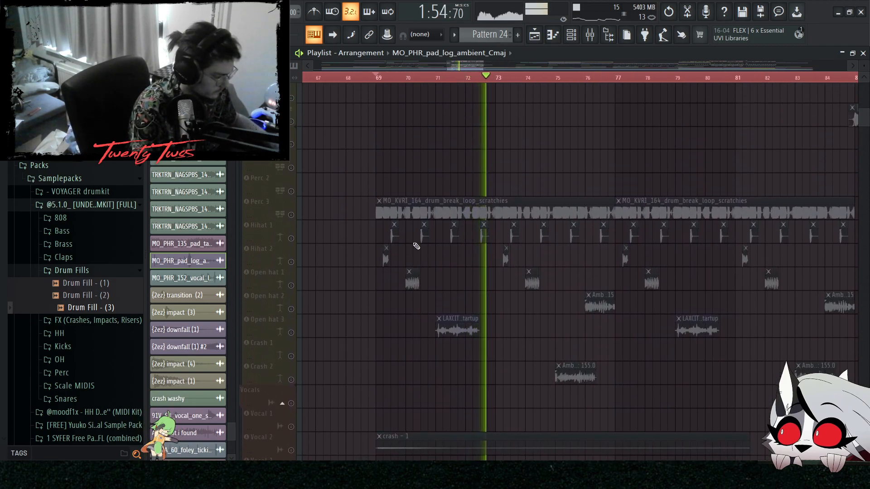
# - Stop playback and solo the Hihat 1 track, clearing the selection made on the open hat and crash clips
pyautogui.press('space')
pyautogui.rightClick(291, 286)
pyautogui.moveTo(371, 290); pyautogui.dragTo(839, 382)
pyautogui.scroll(-3, 494, 331)
pyautogui.hotkey('ctrl', 'd')
pyautogui.scroll(3, 483, 331)
pyautogui.scroll(3, 422, 321)
pyautogui.scroll(1, 421, 321)
pyautogui.rightClick(291, 333)
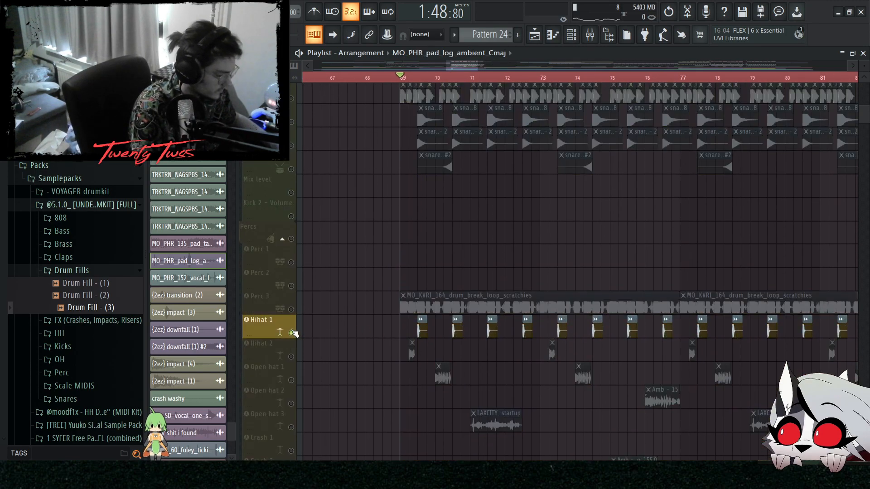
# - Unmute Snare 1, Snare 2 and Snare 3 alongside Hihat 1 and play them briefly from bar 69
pyautogui.click(291, 170)
pyautogui.click(291, 145)
pyautogui.click(291, 122)
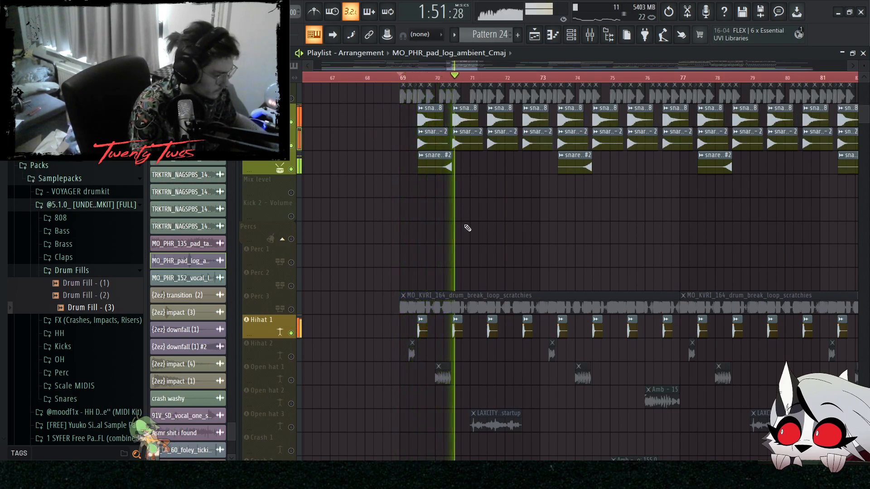
pyautogui.scroll(-10, 485, 222)
pyautogui.press('space')
# - Solo the Lead 3 track and play its Pattern 2 melody from bar 69
pyautogui.scroll(6, 492, 230)
pyautogui.click(291, 195)
pyautogui.scroll(4, 467, 195)
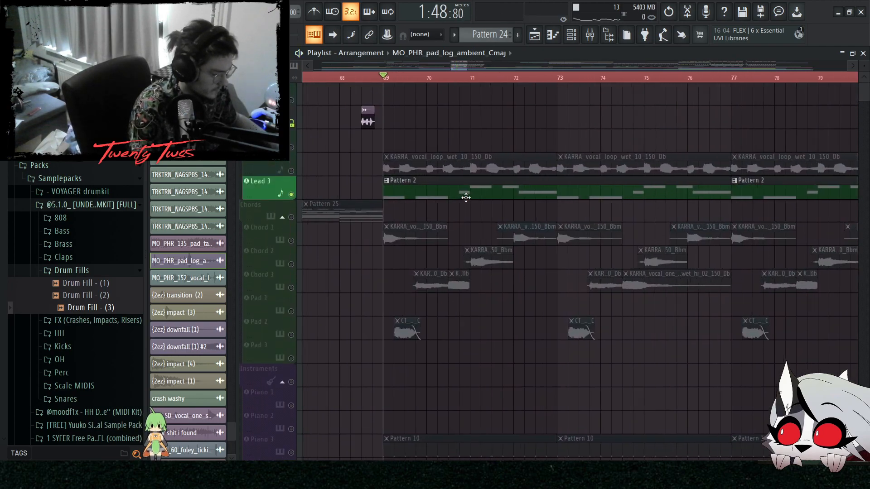
pyautogui.moveTo(356, 191); pyautogui.dragTo(399, 194)
pyautogui.scroll(-3, 451, 213)
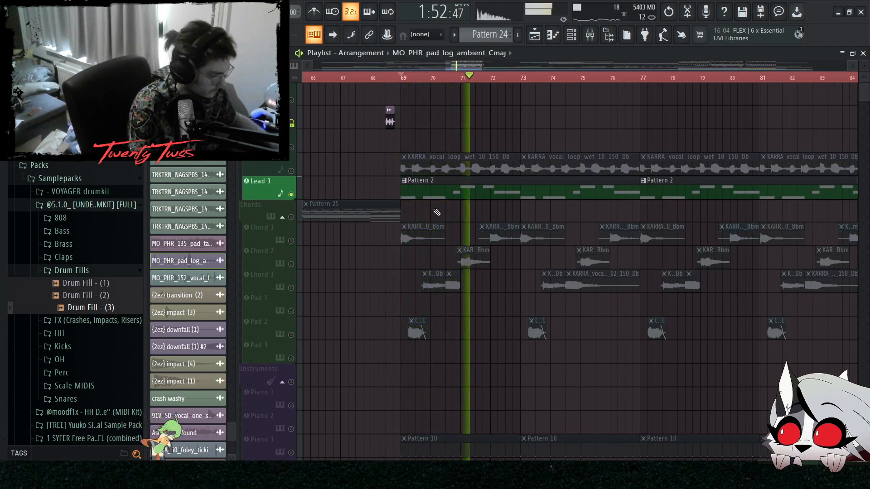
pyautogui.scroll(-2, 490, 201)
pyautogui.scroll(1, 490, 200)
pyautogui.scroll(-3, 480, 211)
pyautogui.scroll(2, 363, 199)
pyautogui.press('space')
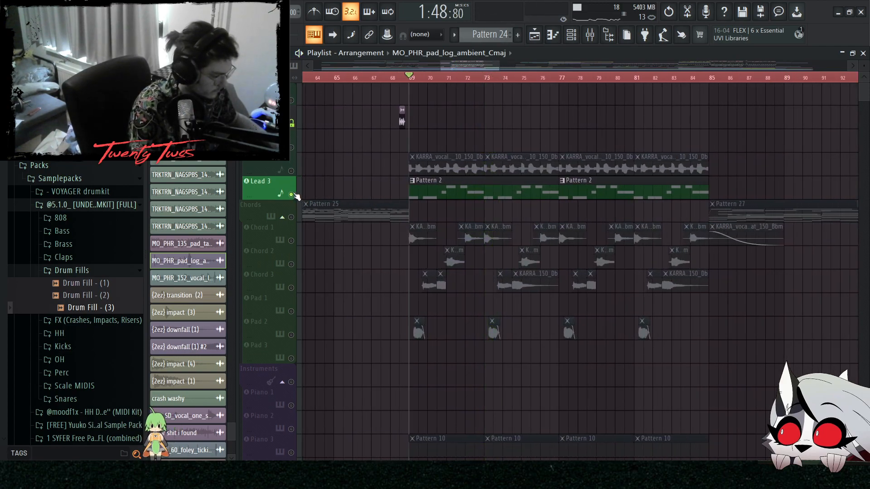
# - Unsolo Lead 3 and play the full mix from bar 69 while examining the following sections up to about bar 137
pyautogui.rightClick(292, 195)
pyautogui.scroll(-3, 497, 150)
pyautogui.press('space')
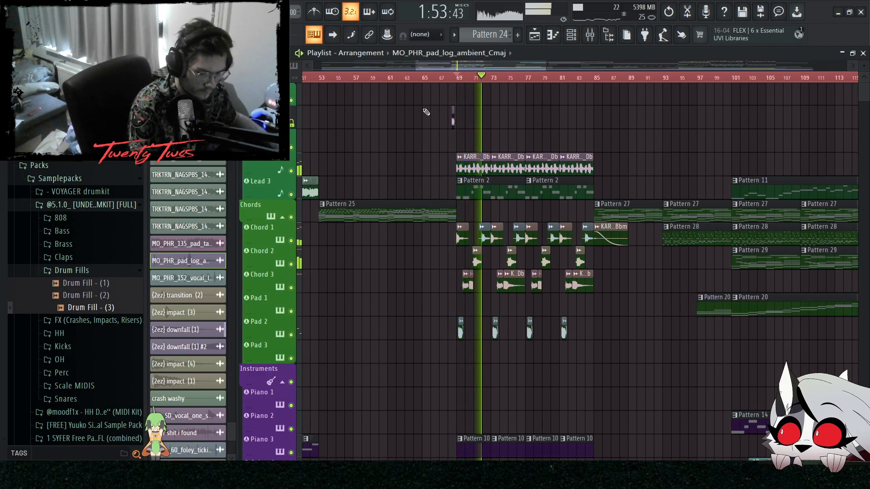
pyautogui.scroll(-3, 427, 111)
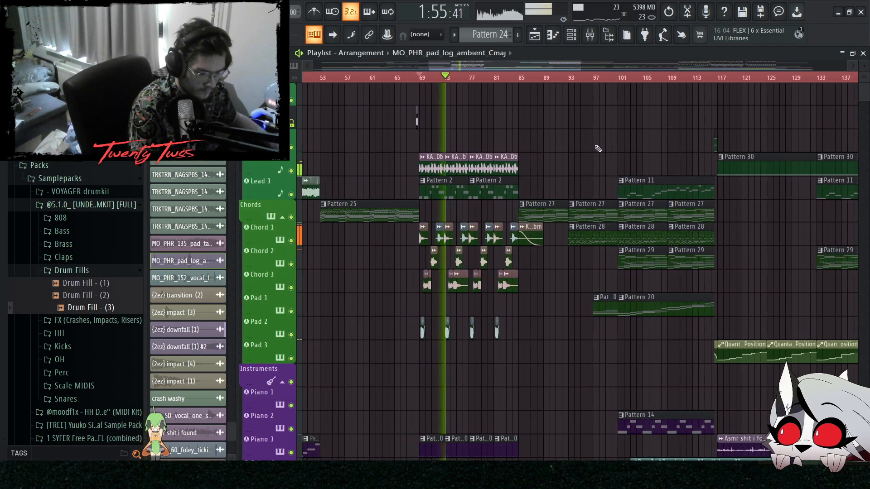
pyautogui.scroll(4, 598, 149)
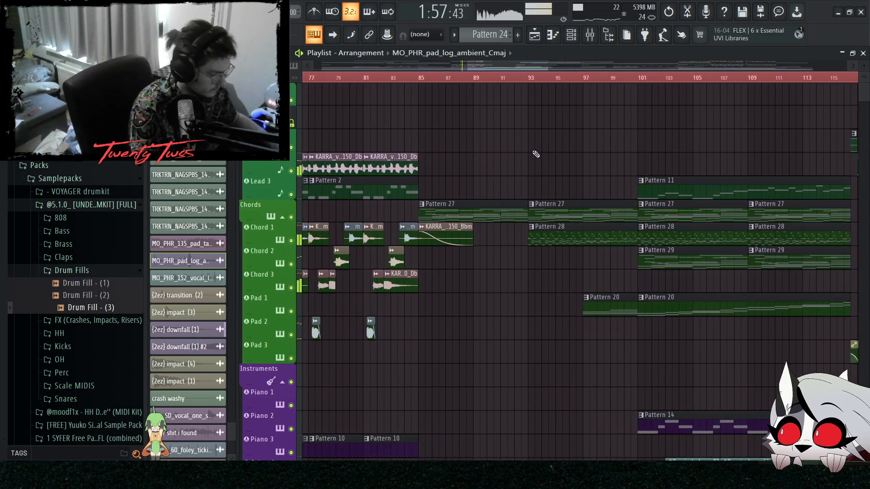
pyautogui.scroll(-2, 536, 154)
pyautogui.scroll(-6, 530, 160)
pyautogui.scroll(4, 522, 168)
pyautogui.scroll(3, 395, 155)
pyautogui.scroll(-2, 516, 121)
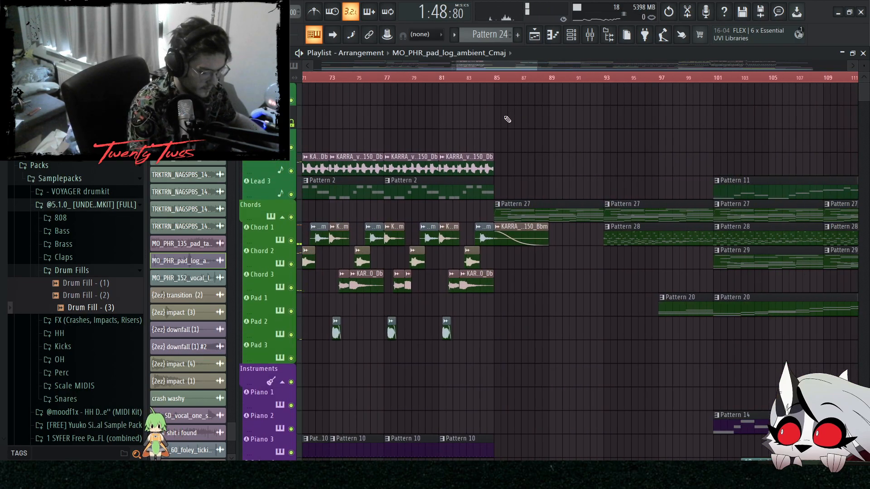
# - Examine the whole arrangement, outlining the clips before bar 85, the middle section and the final section in turn, and clear the selection
pyautogui.scroll(-6, 540, 137)
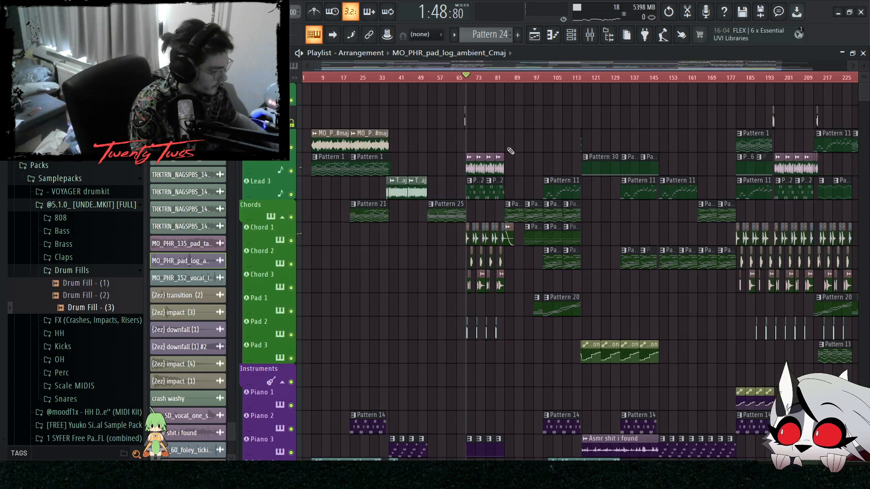
pyautogui.keyDown('ctrl'); pyautogui.rightClick(494, 124); pyautogui.keyUp('ctrl')
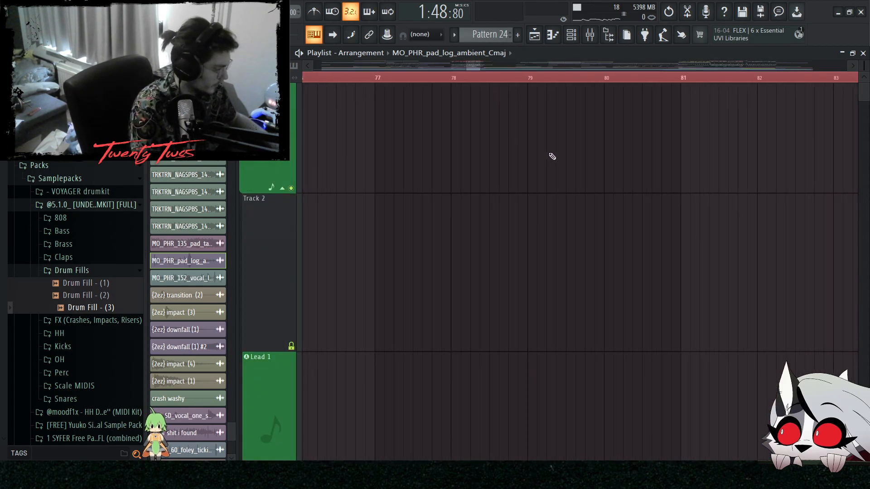
pyautogui.scroll(-5, 547, 154)
pyautogui.scroll(-6, 528, 156)
pyautogui.scroll(-2, 522, 158)
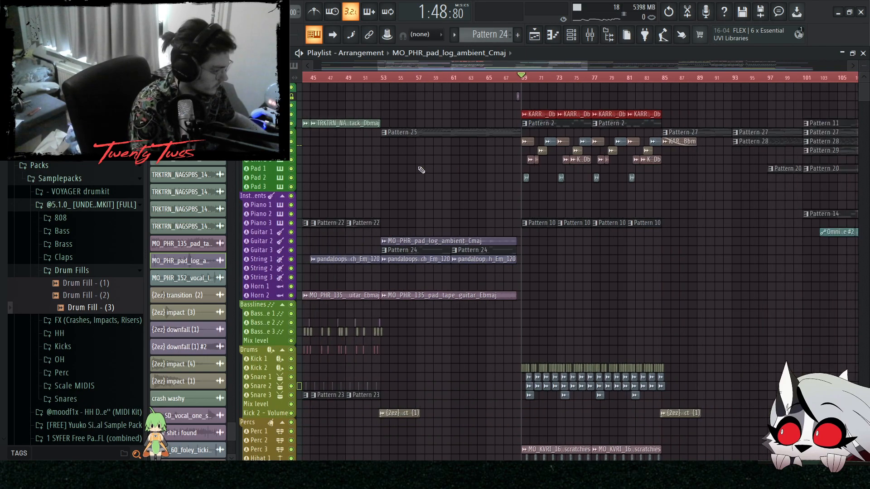
pyautogui.scroll(-6, 426, 171)
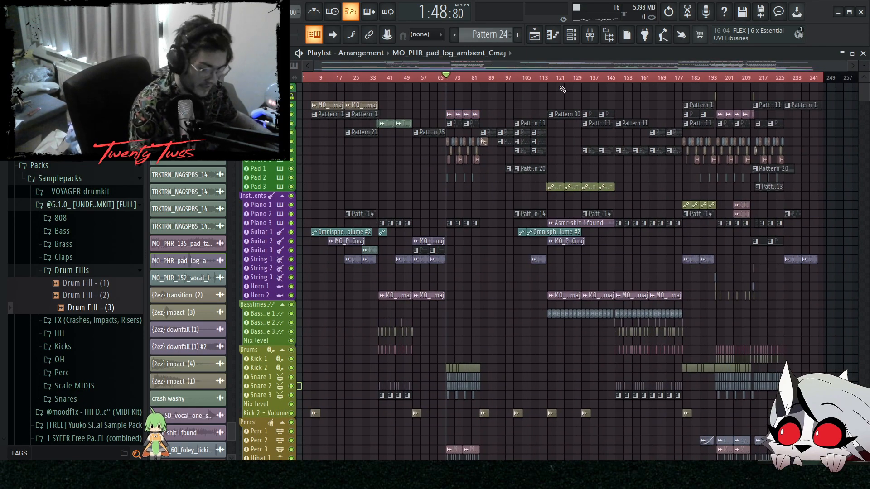
pyautogui.moveTo(480, 93); pyautogui.dragTo(303, 430)
pyautogui.moveTo(487, 96); pyautogui.dragTo(683, 454)
pyautogui.moveTo(688, 93); pyautogui.dragTo(854, 458)
pyautogui.keyDown('ctrl'); pyautogui.click(838, 286); pyautogui.keyUp('ctrl')
# - Open the Pattern 27 clip at bar 85 in the piano roll, play its LABS #4 chords, and close it
pyautogui.scroll(2, 469, 230)
pyautogui.scroll(6, 471, 233)
pyautogui.click(453, 78)
pyautogui.scroll(2, 468, 111)
pyautogui.doubleClick(480, 132)
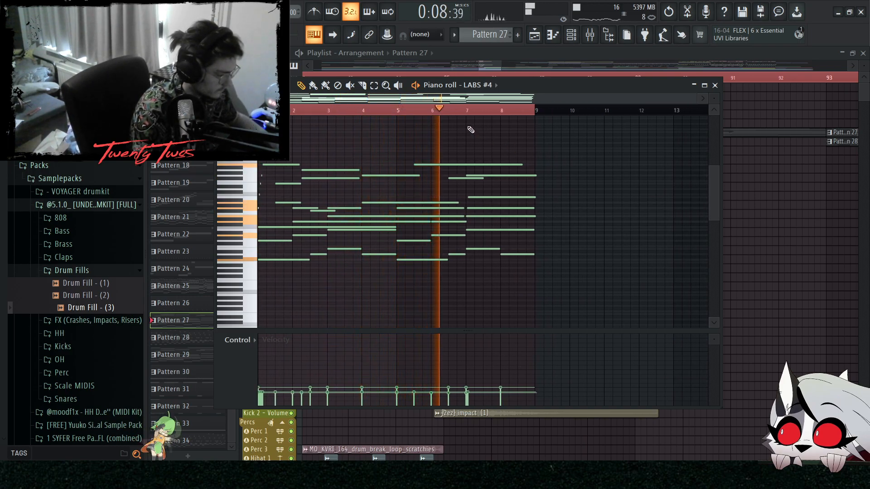
pyautogui.rightClick(789, 218)
pyautogui.scroll(-5, 593, 195)
pyautogui.scroll(2, 428, 179)
pyautogui.press('space')
# - Examine the instrument, drum, vocal and automation tracks from bar 85 onward for the clips that accompany the chords
pyautogui.scroll(-4, 421, 178)
pyautogui.moveTo(864, 65); pyautogui.dragTo(864, 79)
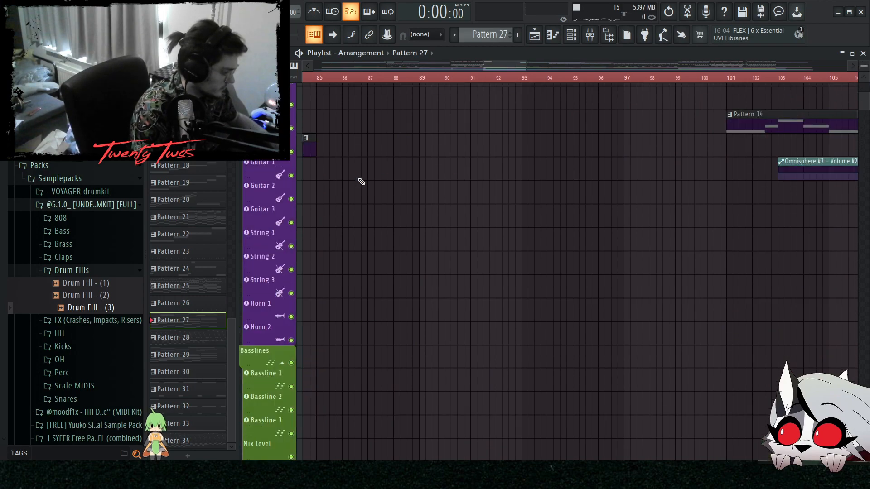
pyautogui.scroll(-3, 390, 179)
pyautogui.scroll(-9, 423, 208)
pyautogui.scroll(-5, 417, 224)
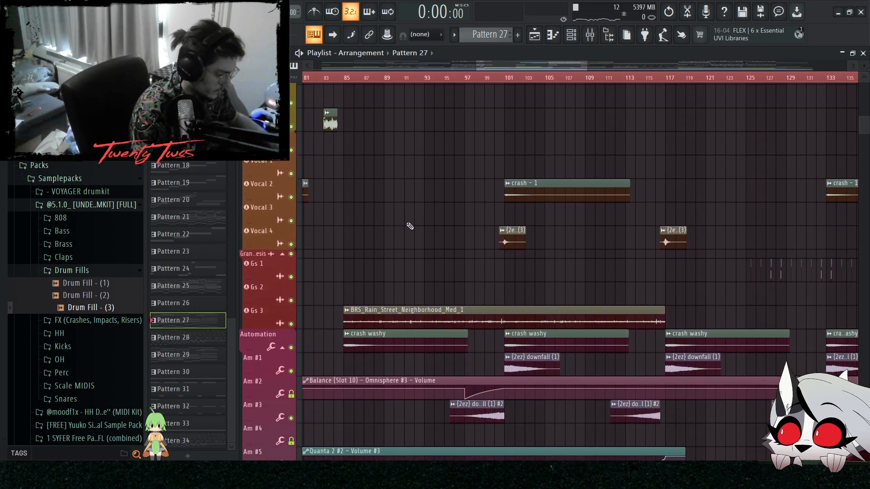
pyautogui.scroll(15, 418, 228)
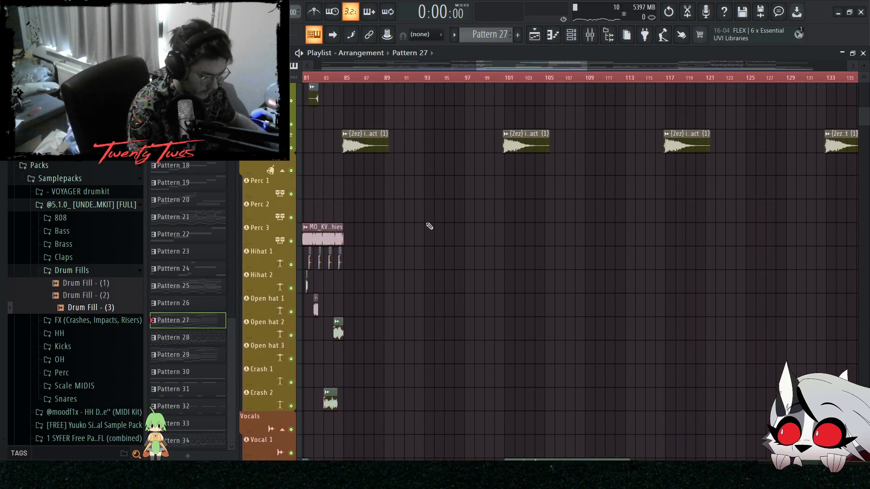
pyautogui.scroll(4, 358, 127)
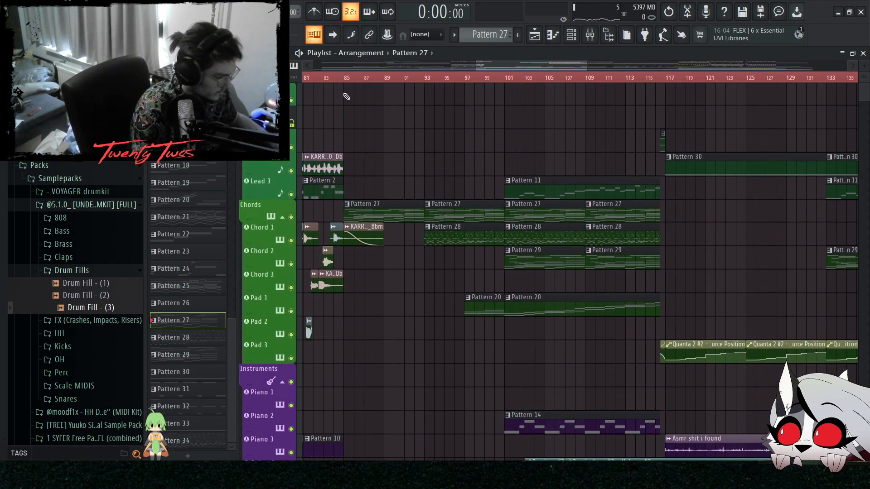
# - Play the arrangement from bar 85 to about bar 92 and stop
pyautogui.scroll(-3, 369, 276)
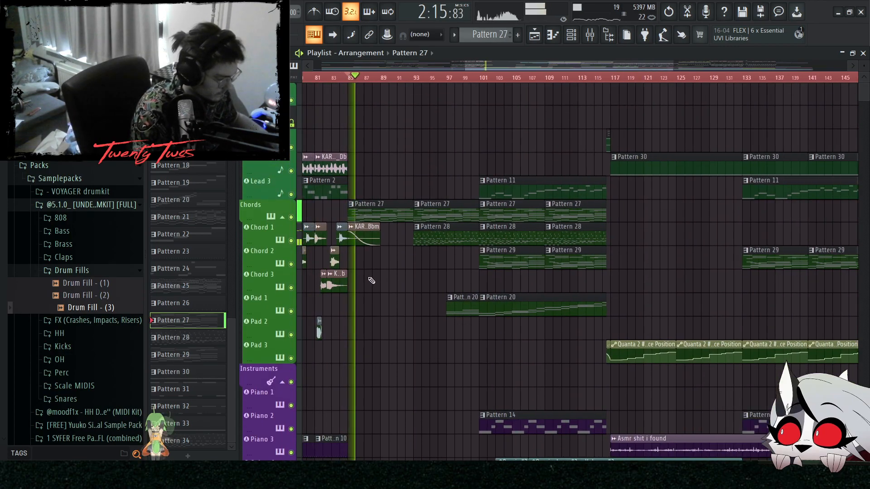
pyautogui.scroll(5, 381, 287)
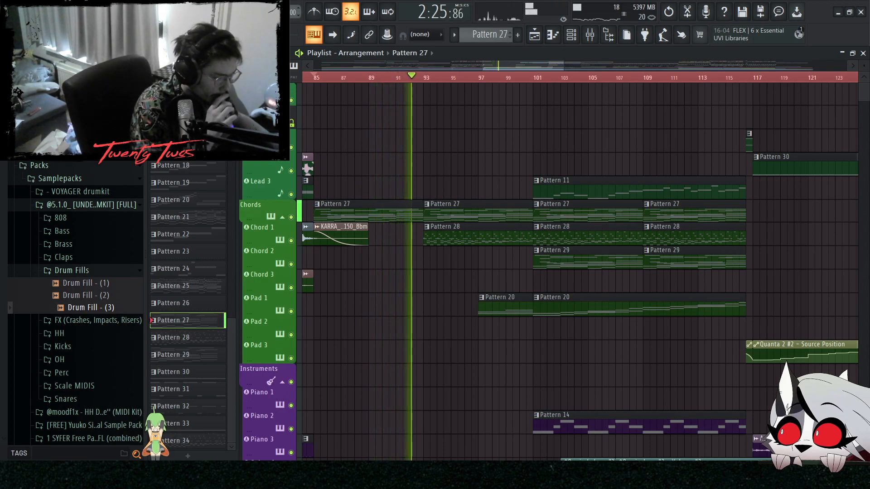
pyautogui.press('space')
# - Open Pattern 28 from the Chord 1 track in the piano roll, play its notes, and return to the playlist
pyautogui.doubleClick(468, 228)
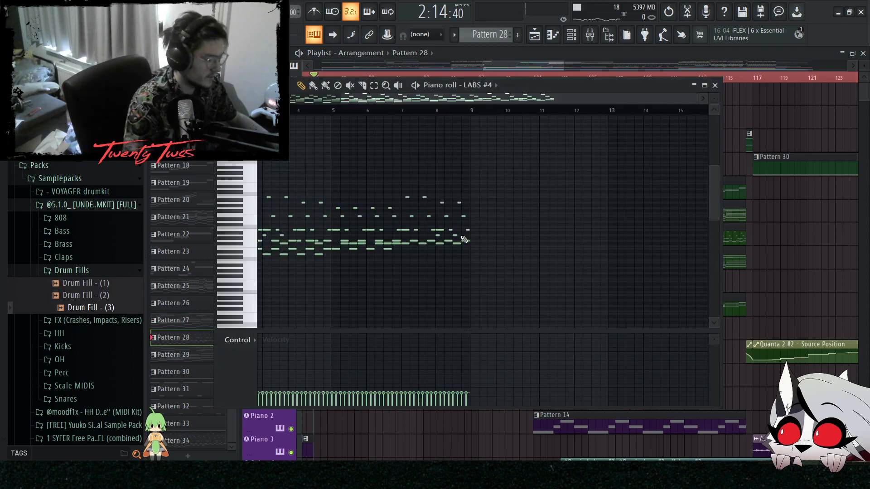
pyautogui.click(473, 301)
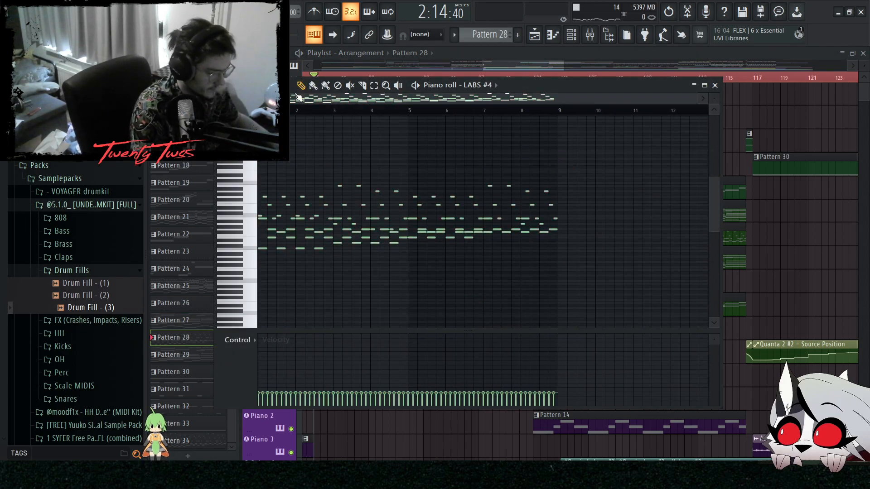
pyautogui.press('space')
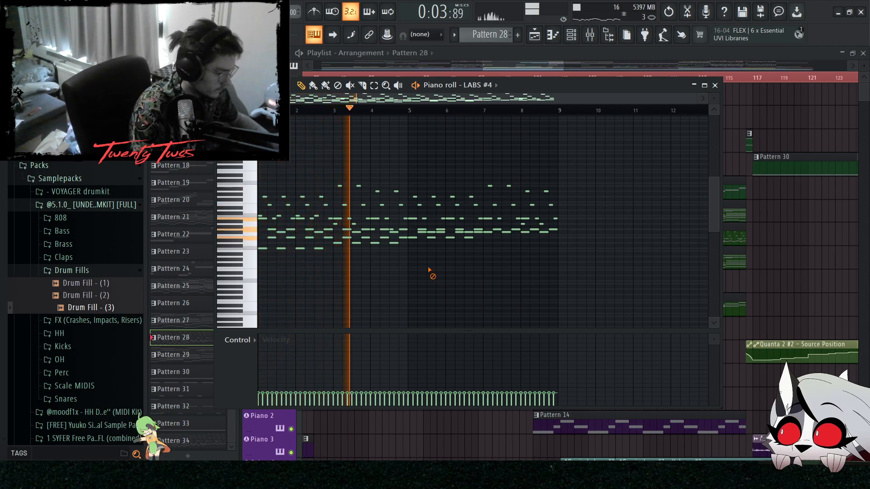
pyautogui.rightClick(476, 268)
pyautogui.press('F7')
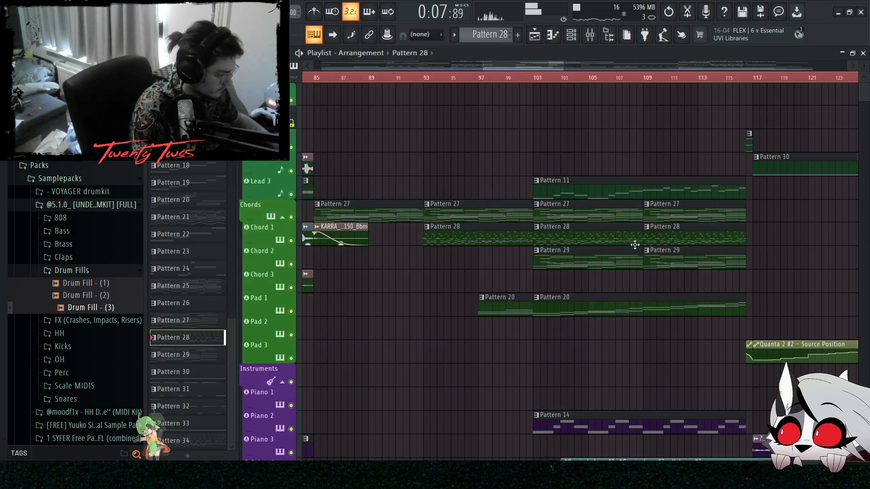
pyautogui.scroll(2, 533, 257)
pyautogui.scroll(-6, 527, 261)
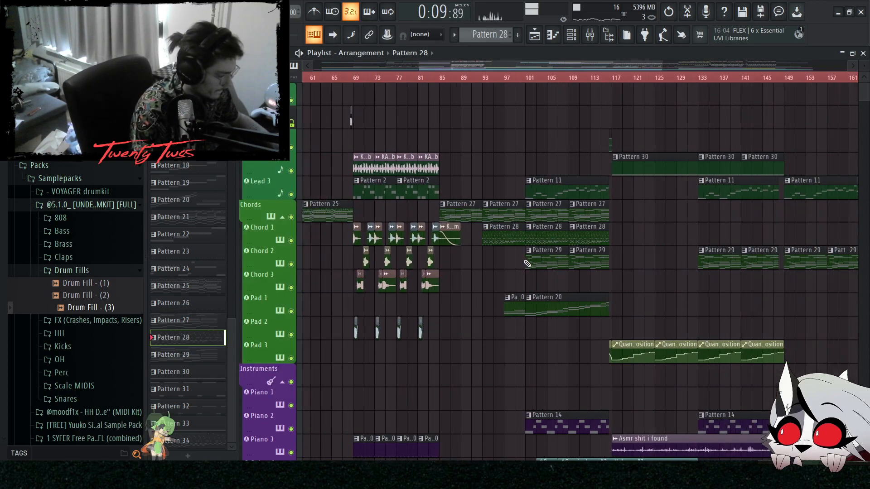
pyautogui.scroll(5, 475, 243)
pyautogui.press('space')
# - Open Pattern 29 from the Chord 2 track, select and deselect its Omnisphere #6 notes, play them, and close the piano roll
pyautogui.scroll(-2, 447, 214)
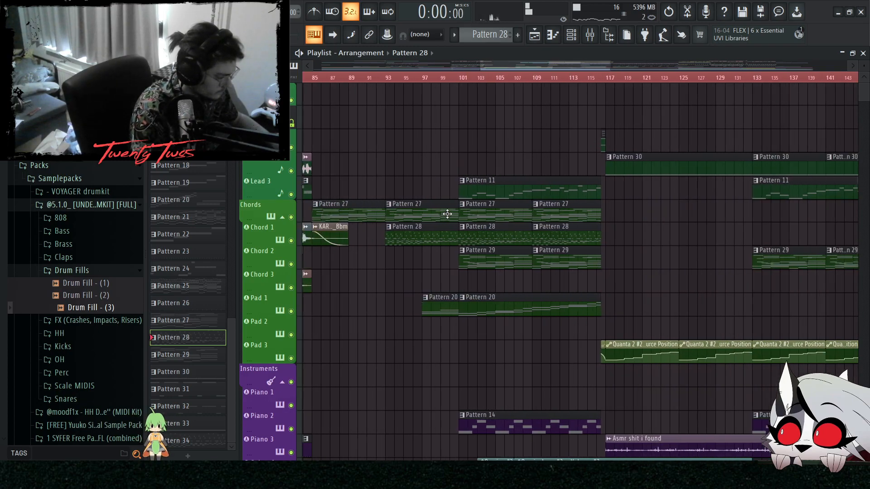
pyautogui.doubleClick(486, 257)
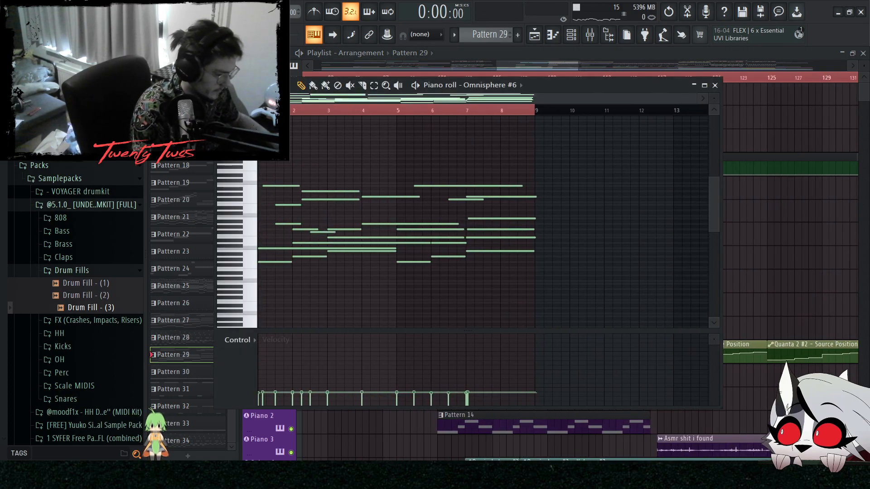
pyautogui.moveTo(548, 152); pyautogui.dragTo(267, 310)
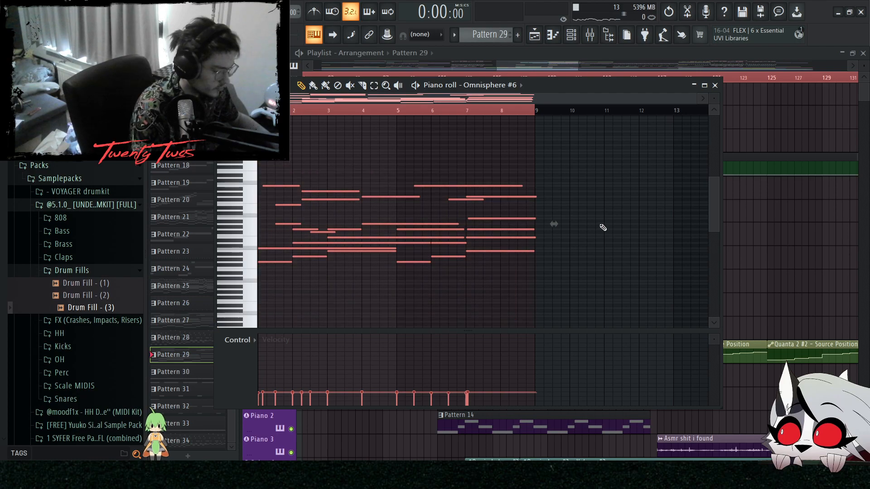
pyautogui.keyDown('ctrl'); pyautogui.click(603, 227); pyautogui.keyUp('ctrl')
pyautogui.press('space')
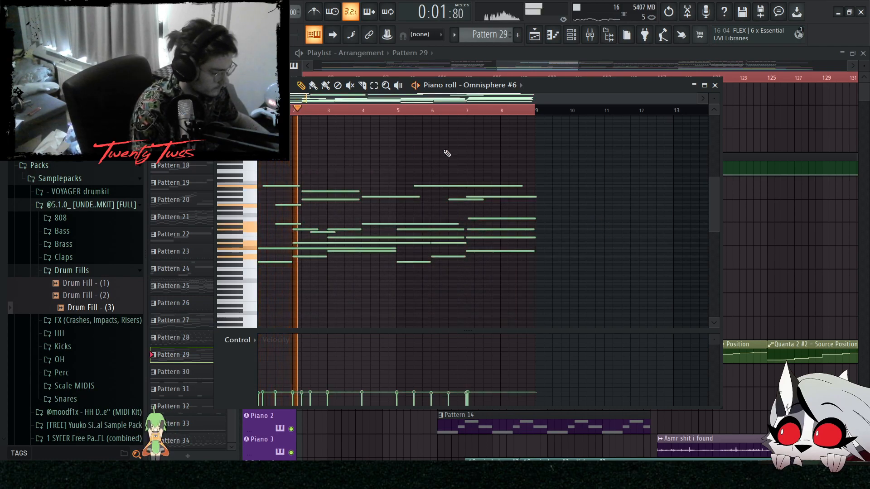
pyautogui.rightClick(756, 217)
pyautogui.scroll(-4, 499, 226)
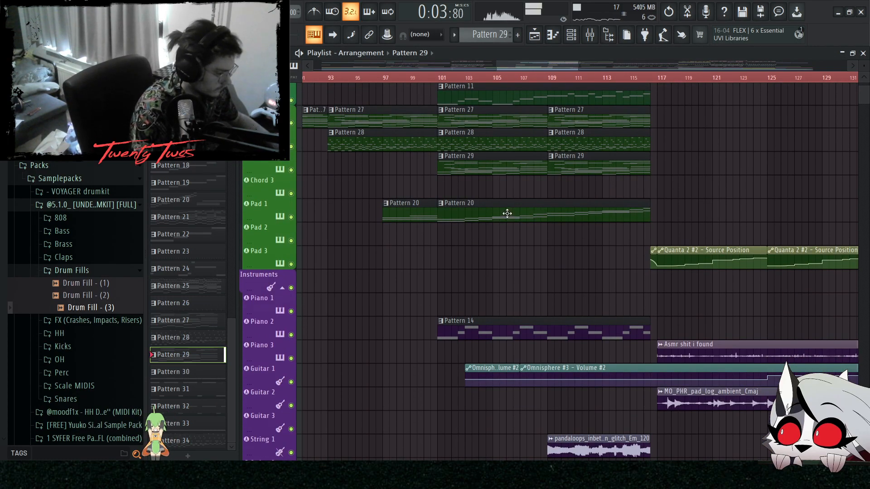
# - Open Pattern 14 from the Piano 2 track in the piano roll, listen to its Serum #4 part, and close it
pyautogui.scroll(-2, 506, 222)
pyautogui.doubleClick(506, 281)
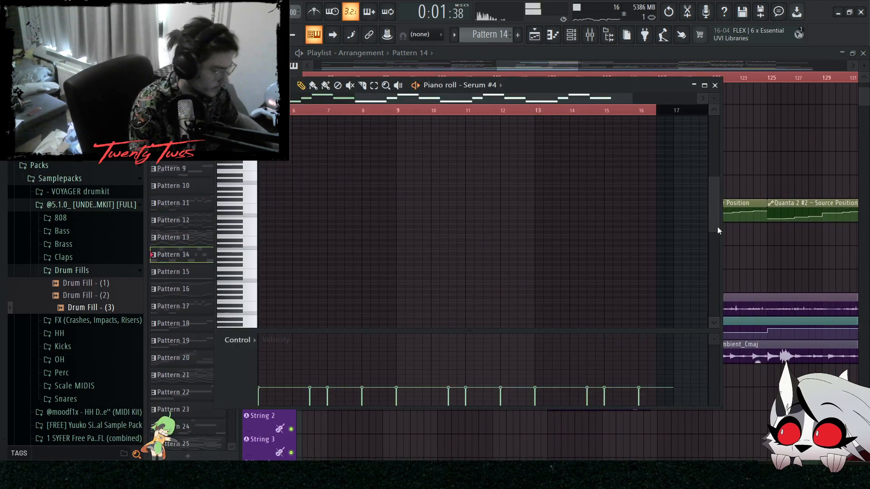
pyautogui.rightClick(744, 174)
pyautogui.scroll(-3, 611, 183)
# - Open Pattern 20 from the Pad 1 track in the piano roll and play its rising Omnisphere #3 notes
pyautogui.scroll(8, 605, 199)
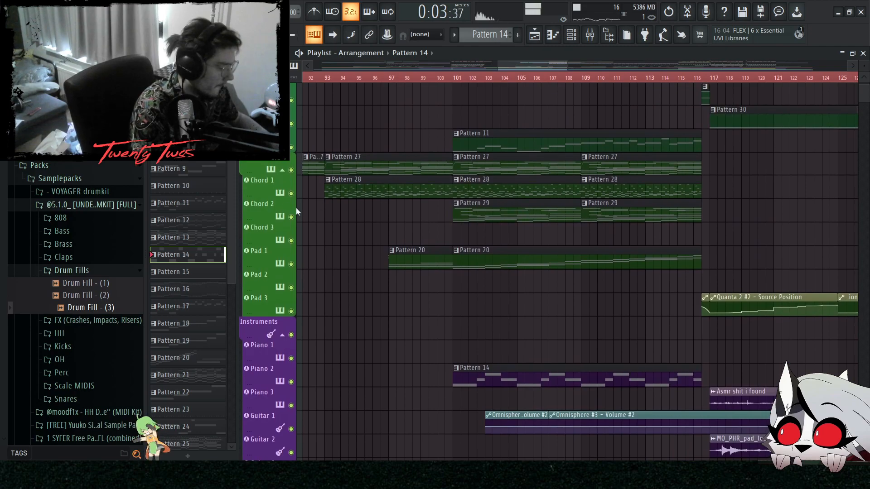
pyautogui.doubleClick(491, 260)
pyautogui.scroll(-3, 373, 188)
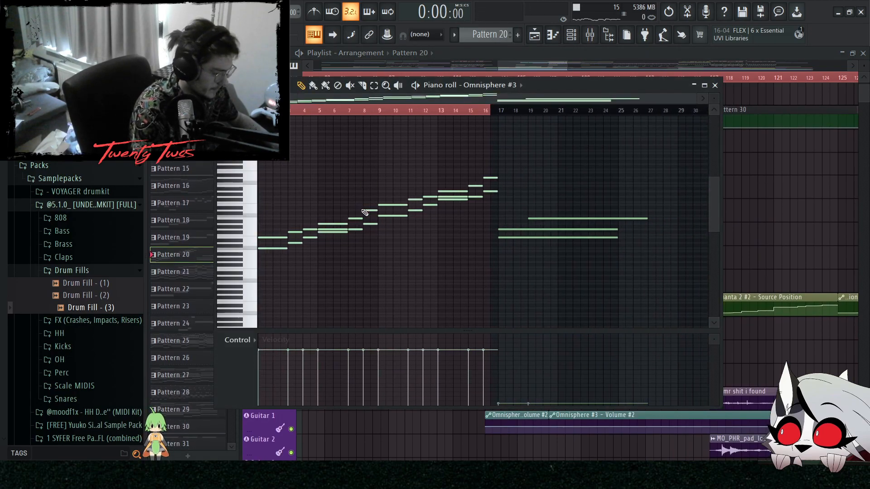
pyautogui.press('space')
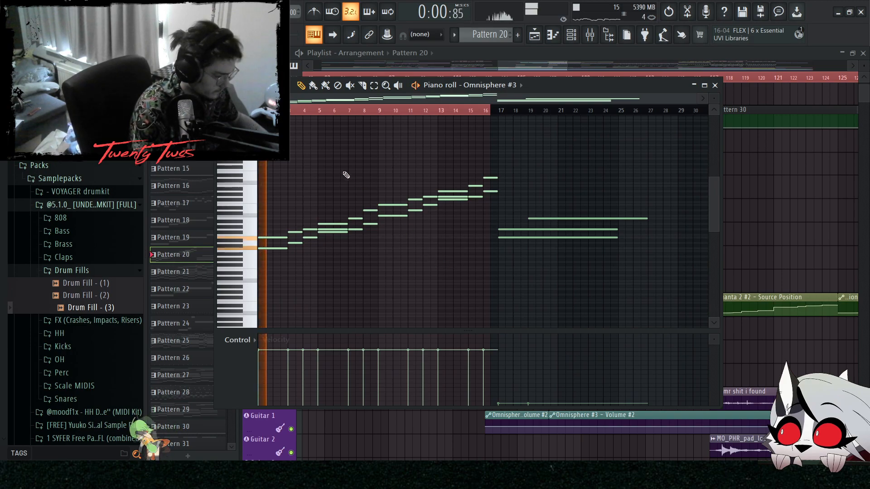
pyautogui.scroll(2, 288, 181)
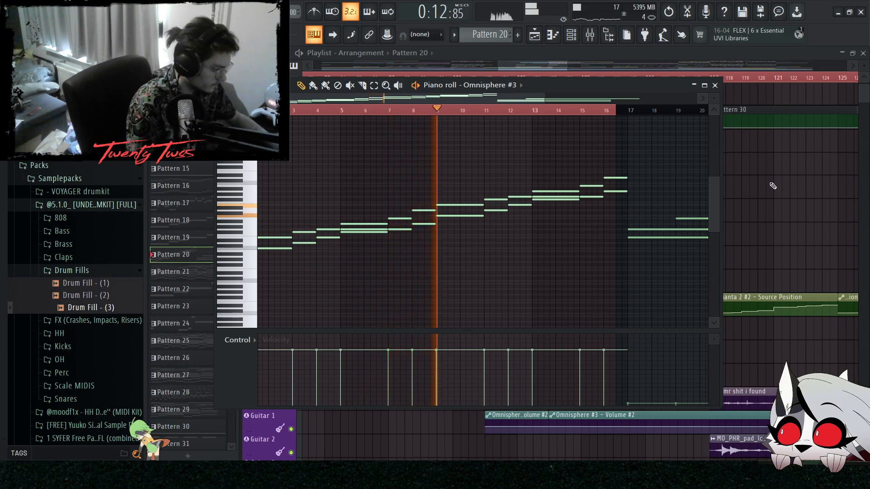
# - Close the piano roll and audition the pandaloops_inbetween_glitch_Em_120 clip on the String 1 track
pyautogui.press('F7')
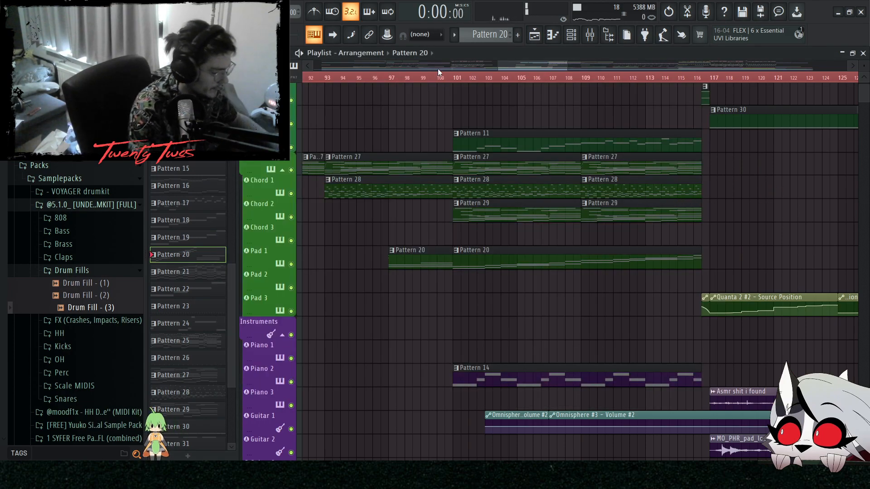
pyautogui.scroll(-6, 546, 271)
pyautogui.scroll(2, 602, 275)
pyautogui.moveTo(565, 286); pyautogui.dragTo(680, 206)
pyautogui.scroll(-4, 589, 258)
pyautogui.keyDown('ctrl'); pyautogui.click(565, 272); pyautogui.keyUp('ctrl')
pyautogui.scroll(3, 575, 247)
pyautogui.doubleClick(604, 186)
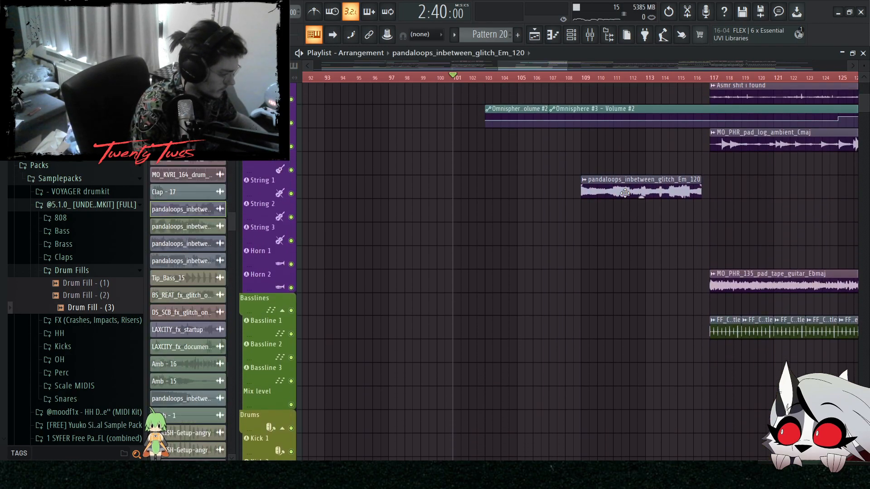
pyautogui.moveTo(369, 387); pyautogui.dragTo(648, 356)
pyautogui.press('space')
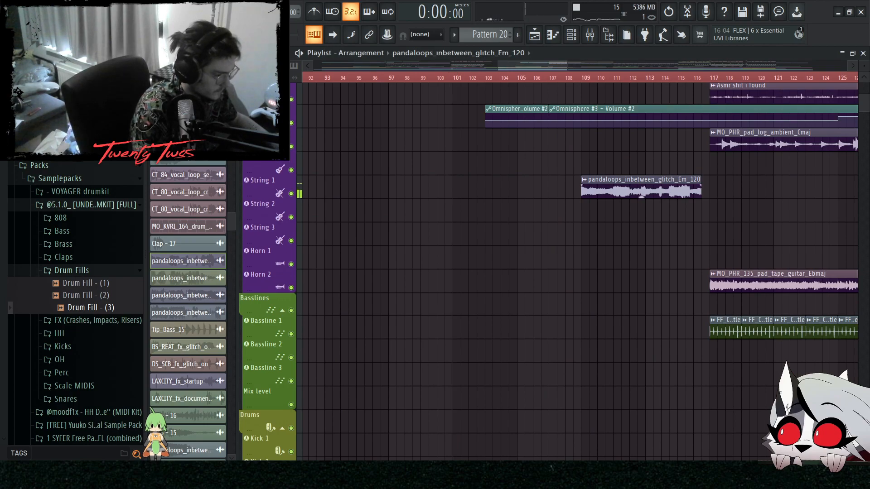
# - Review the drum, effects and automation clips around bar 101, and play the arrangement from bar 101
pyautogui.scroll(-10, 509, 282)
pyautogui.scroll(-5, 539, 341)
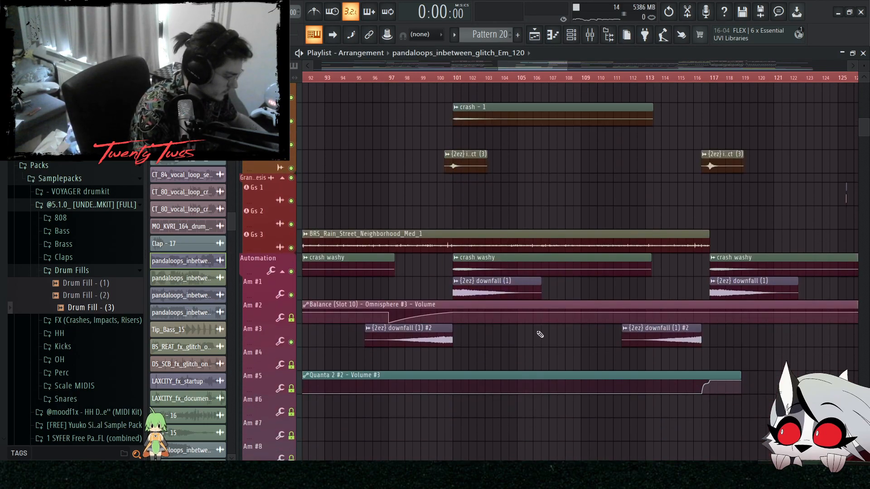
pyautogui.scroll(12, 540, 335)
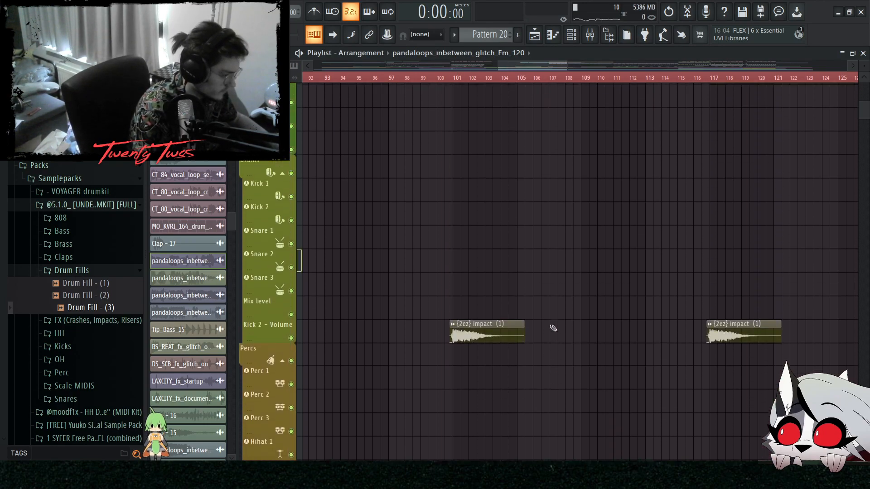
pyautogui.scroll(15, 567, 340)
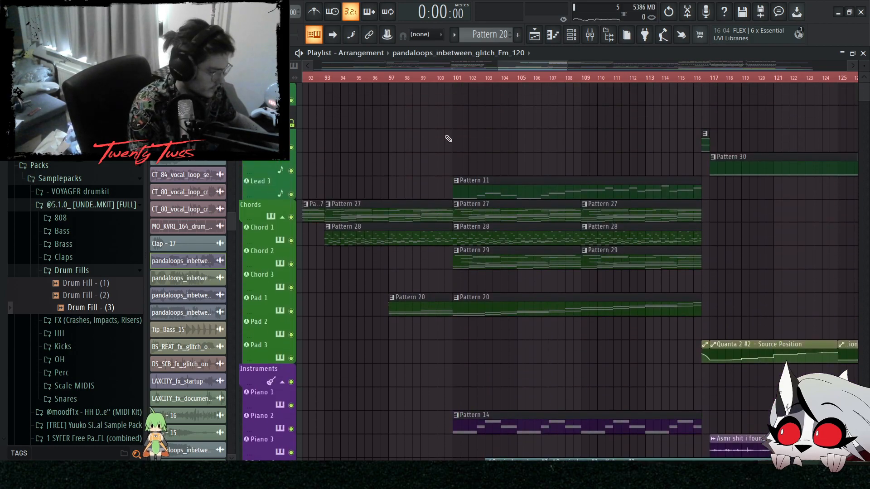
pyautogui.scroll(-4, 482, 131)
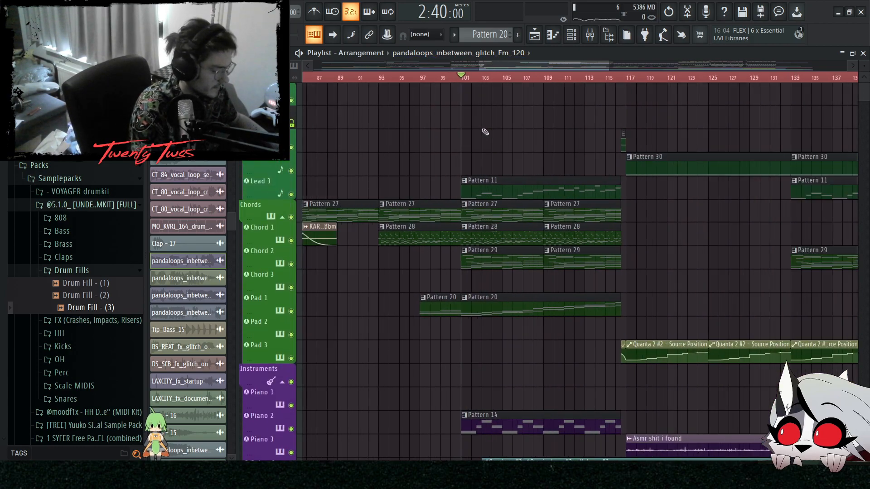
pyautogui.press('space')
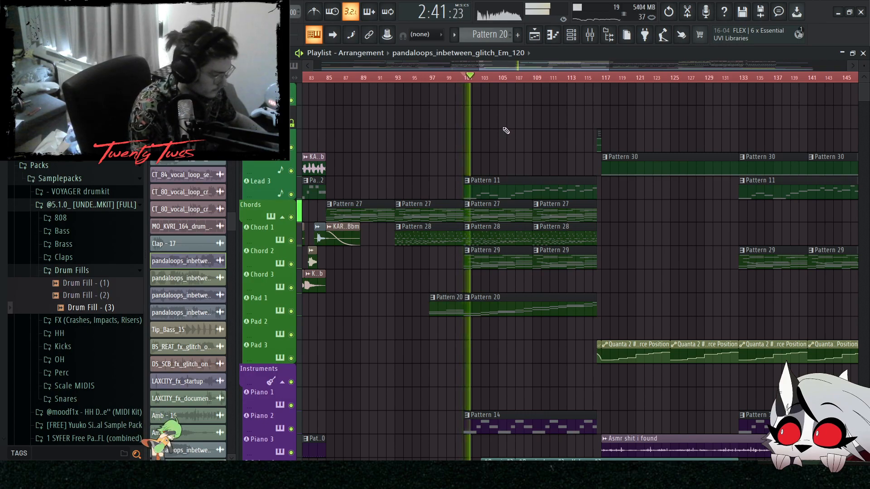
pyautogui.scroll(-4, 508, 131)
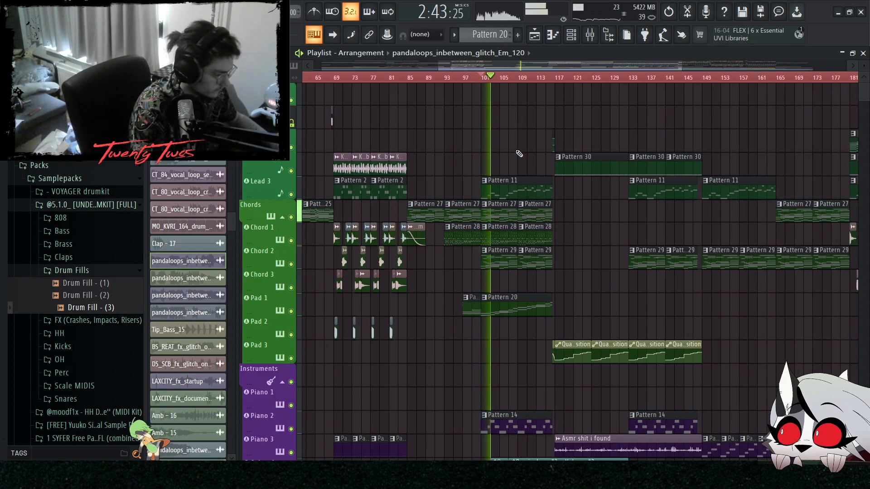
pyautogui.scroll(4, 508, 159)
pyautogui.press('space')
# - Open Pattern 11 from the Lead 3 track in the piano roll, then select and deselect its Serum #2 notes
pyautogui.doubleClick(487, 189)
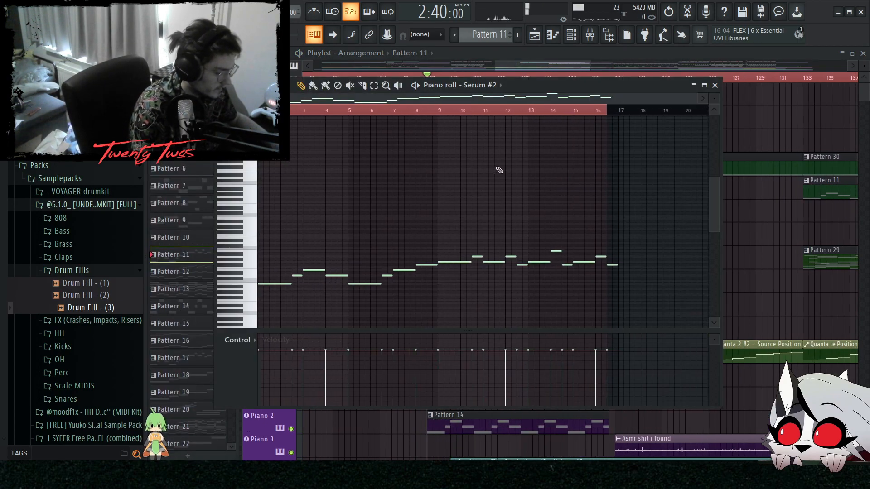
pyautogui.moveTo(653, 195); pyautogui.dragTo(233, 333)
pyautogui.hotkey('ctrl', 'd')
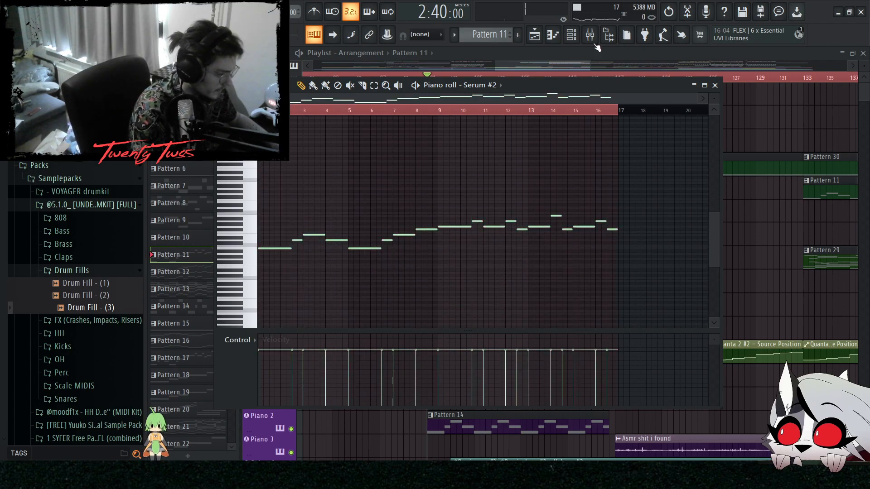
# - Open the Serum #2 instrument, show oscillator A's wavetable in 3D, and play Pattern 11 after closing the plugin
pyautogui.click(571, 36)
pyautogui.click(281, 161)
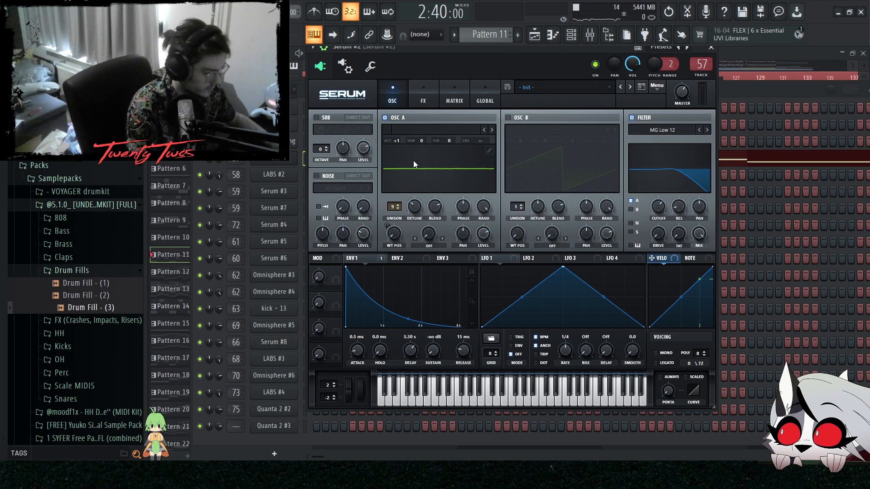
pyautogui.click(421, 167)
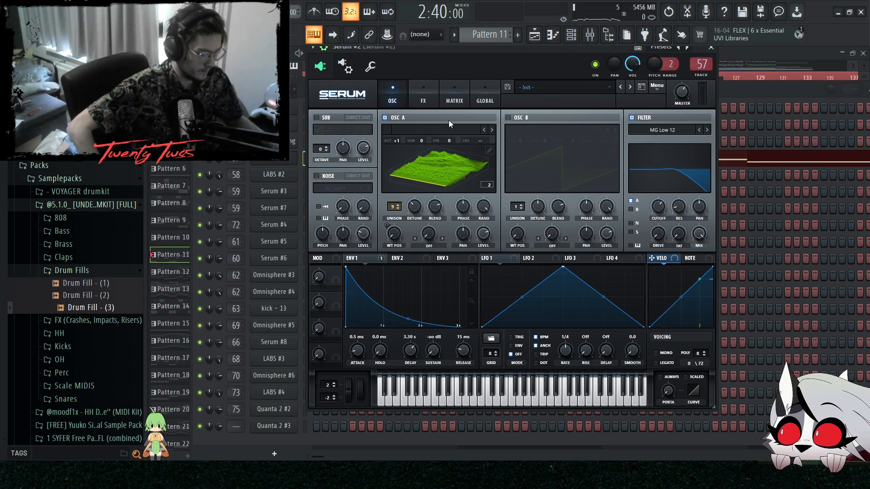
pyautogui.click(776, 94)
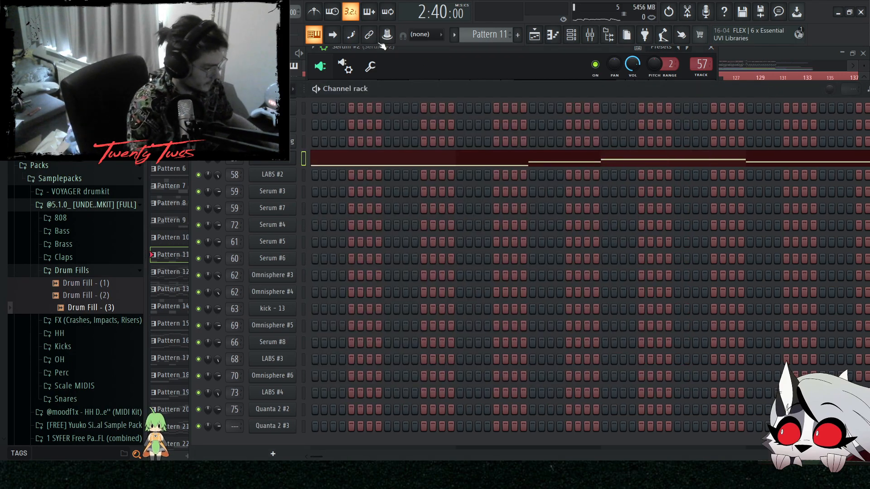
pyautogui.click(571, 35)
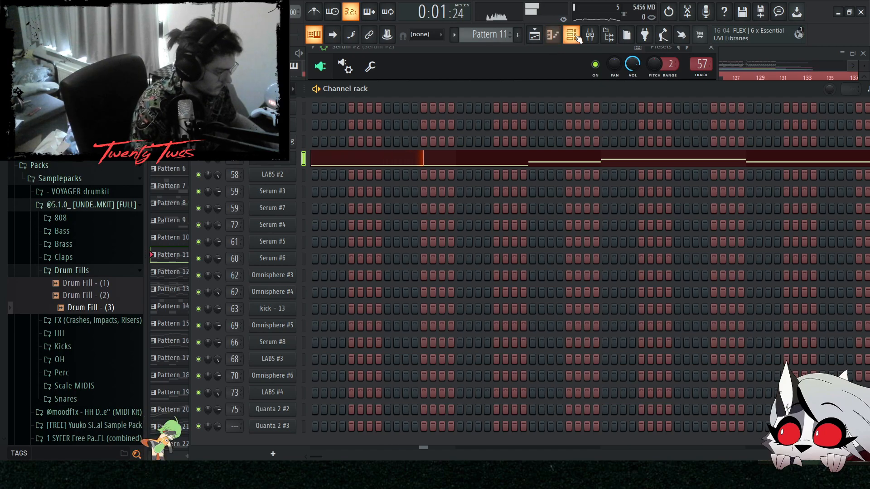
pyautogui.press('space')
# - Switch to Spotify, search for the artist acloudyskye, and play the song Somewhere Out There from about 2:26
pyautogui.hotkey('alt', 'Tab')
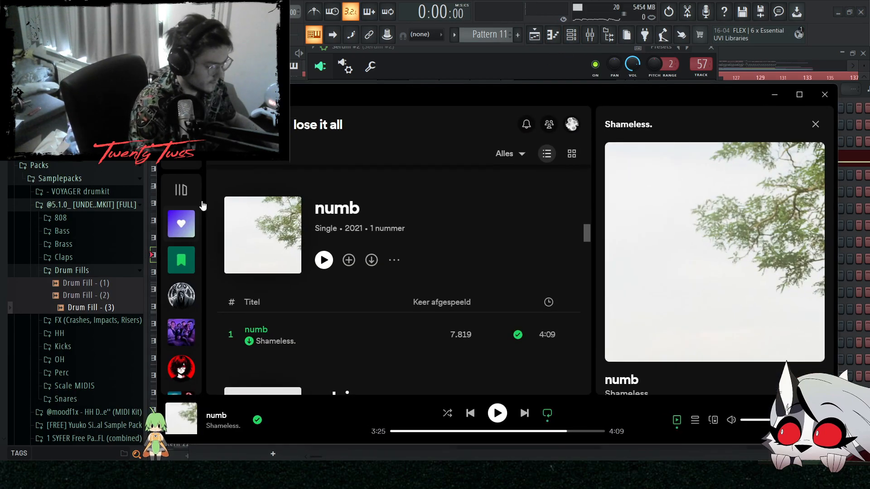
pyautogui.hotkey('ctrl', 'k')
pyautogui.write('cloudy')
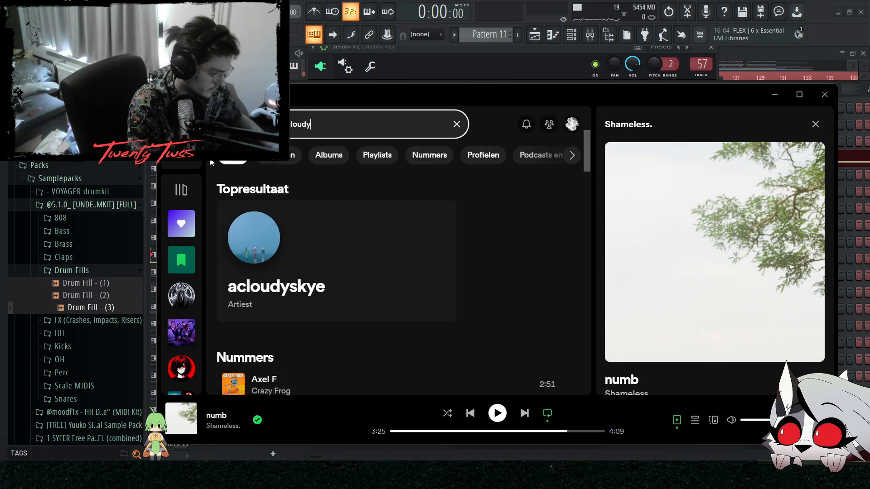
pyautogui.click(305, 264)
pyautogui.scroll(-2, 230, 232)
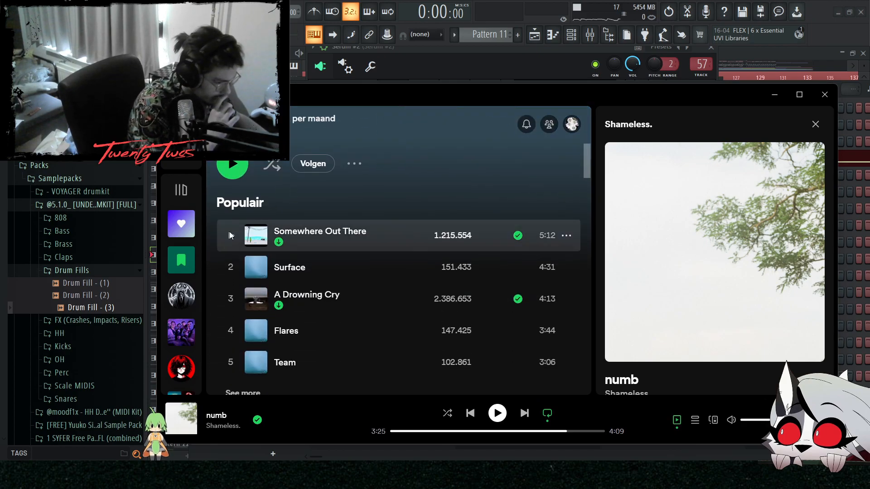
pyautogui.click(230, 235)
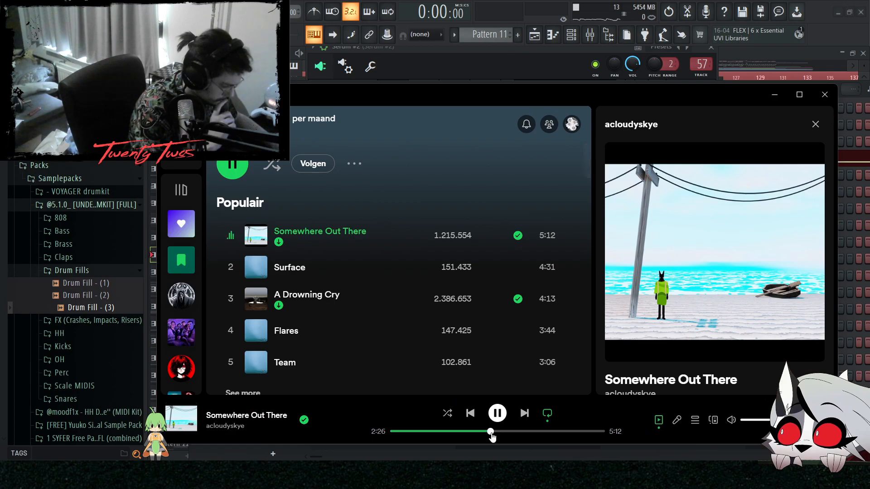
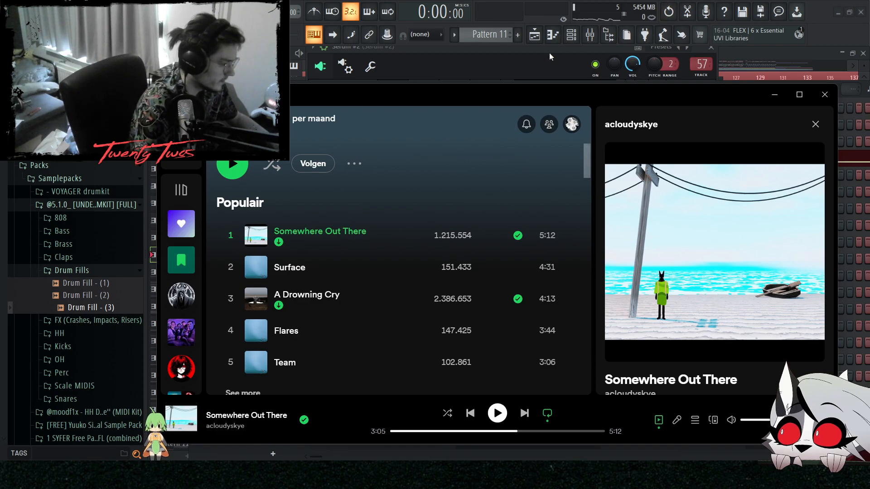
# - Return to the FL Studio playlist and play the arrangement from bar 101 while following the section leading to bar 117
pyautogui.click(535, 35)
pyautogui.scroll(5, 462, 312)
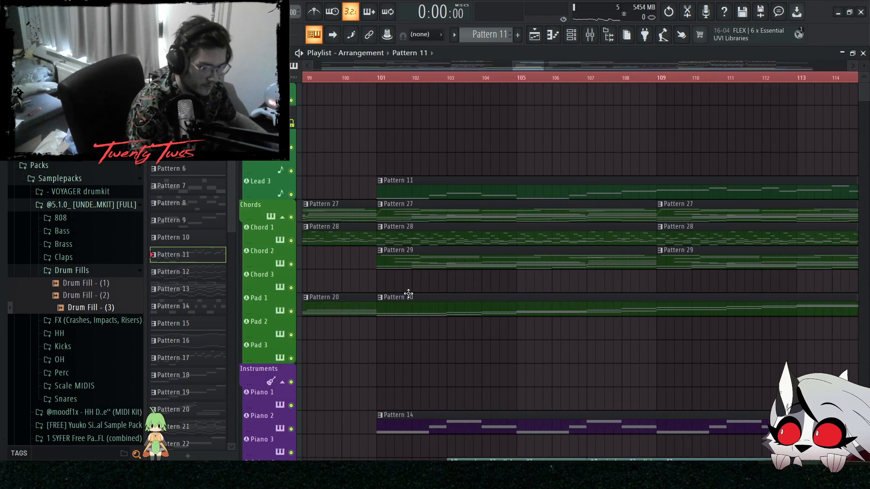
pyautogui.scroll(-5, 379, 84)
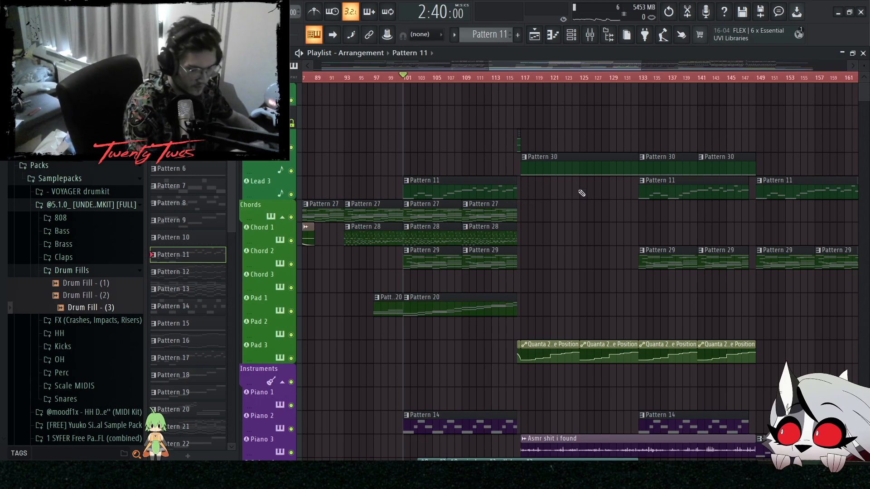
pyautogui.scroll(-4, 570, 297)
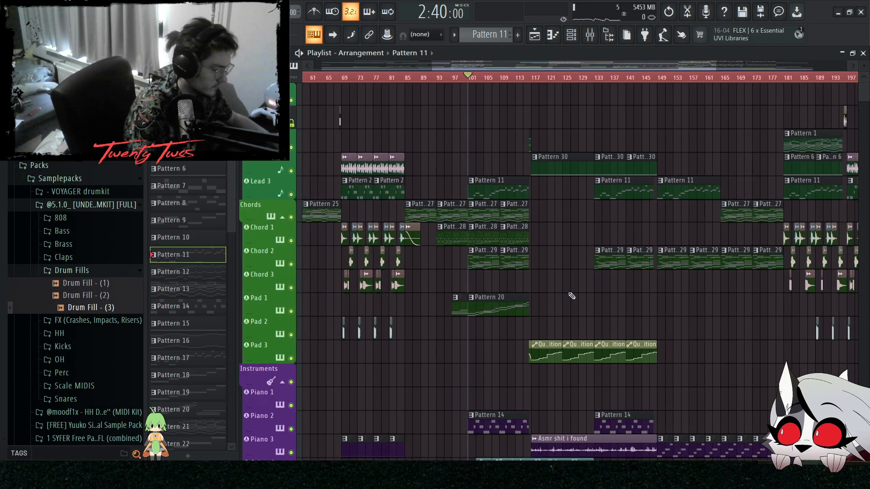
pyautogui.scroll(4, 550, 254)
pyautogui.press('space')
pyautogui.scroll(2, 567, 237)
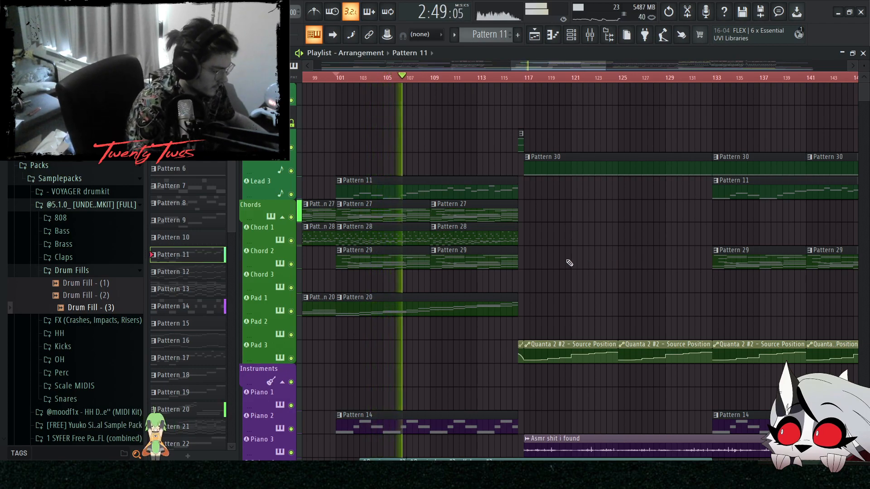
pyautogui.hscroll(-2, 593, 263)
pyautogui.hscroll(5, 606, 291)
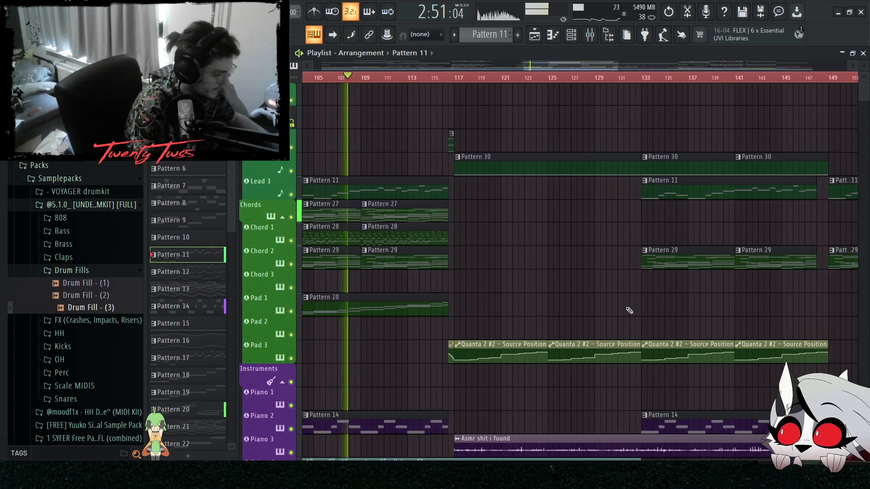
pyautogui.scroll(-5, 644, 312)
pyautogui.scroll(3, 542, 293)
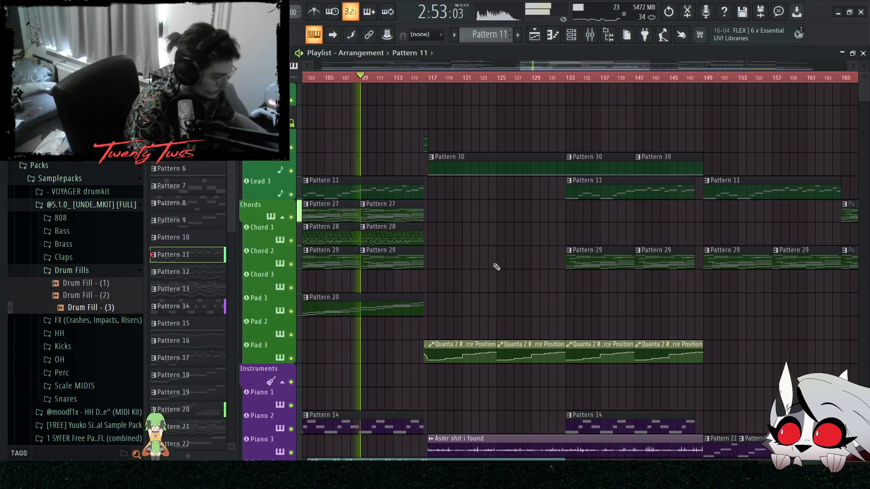
pyautogui.scroll(4, 494, 285)
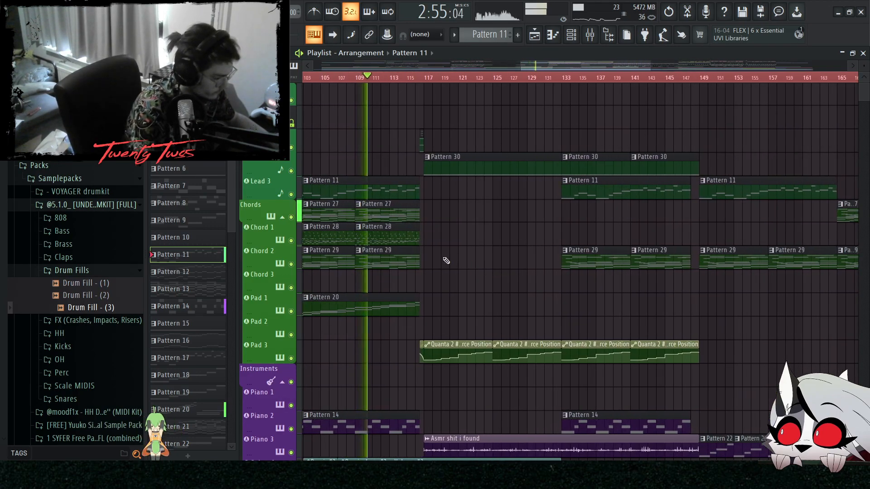
pyautogui.scroll(-2, 508, 273)
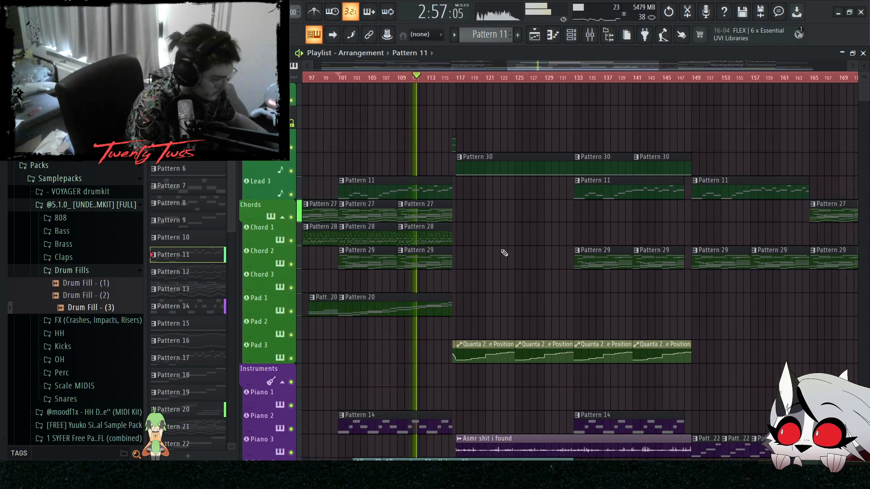
pyautogui.scroll(5, 504, 253)
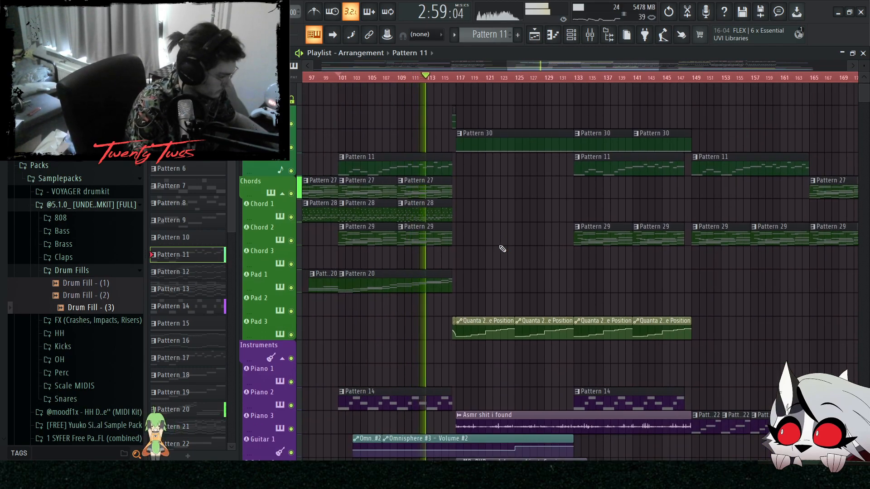
pyautogui.scroll(-4, 476, 252)
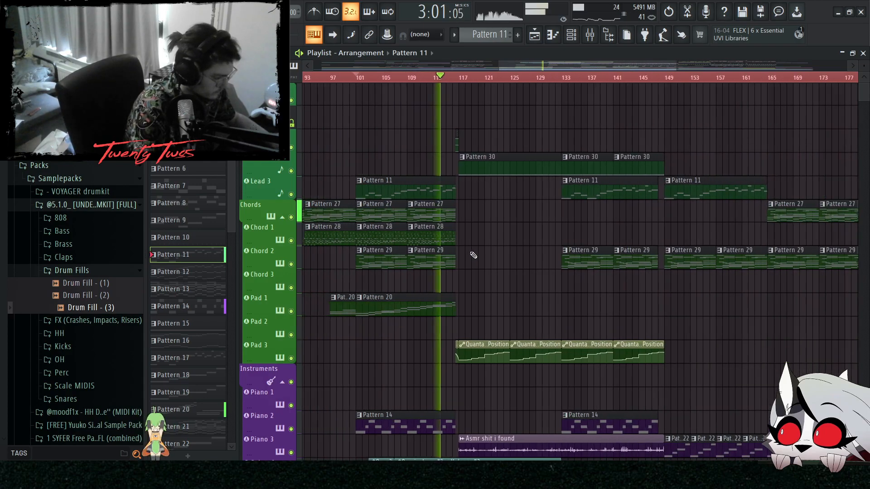
pyautogui.scroll(2, 473, 249)
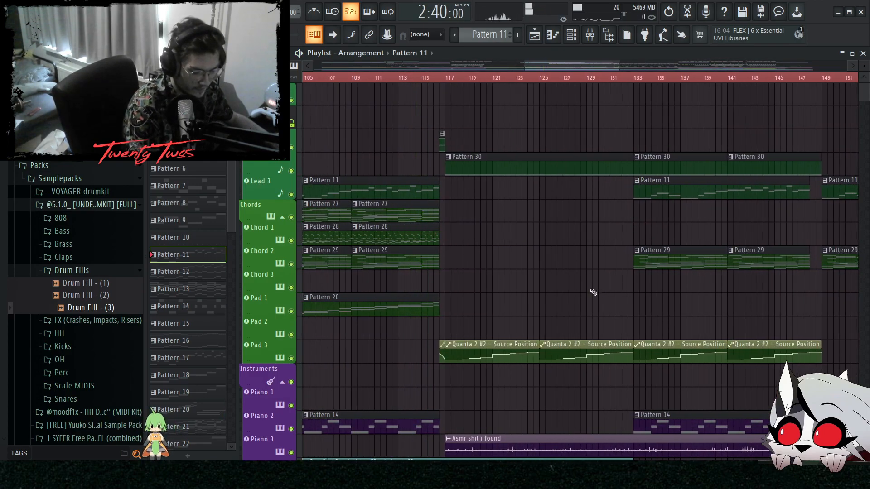
# - Select the Pattern 11, 27, 28, 29 and 20 clips leading up to bar 117, then clear the selection
pyautogui.scroll(-2, 402, 81)
pyautogui.moveTo(384, 169); pyautogui.dragTo(390, 293)
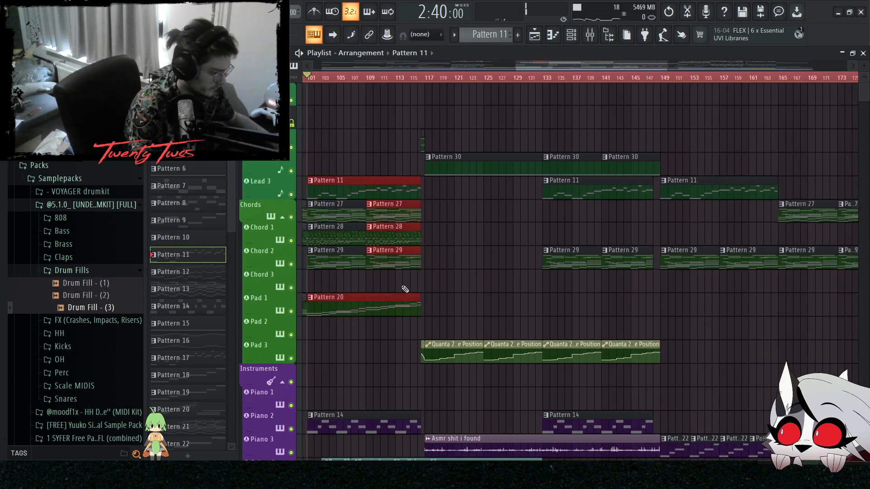
pyautogui.scroll(5, 408, 245)
pyautogui.keyDown('ctrl'); pyautogui.click(539, 165); pyautogui.keyUp('ctrl')
# - Solo the track holding the Pattern 30 clips and unmute the Pad 3 track with the Quanta 2 #2 automation
pyautogui.scroll(-5, 554, 241)
pyautogui.rightClick(550, 254)
pyautogui.scroll(3, 551, 254)
pyautogui.keyDown('ctrl'); pyautogui.click(291, 358); pyautogui.keyUp('ctrl')
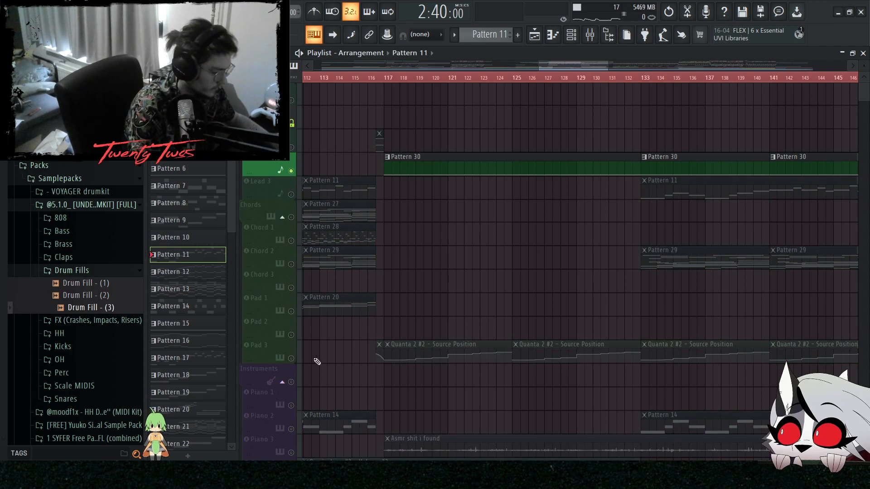
pyautogui.scroll(-2, 462, 272)
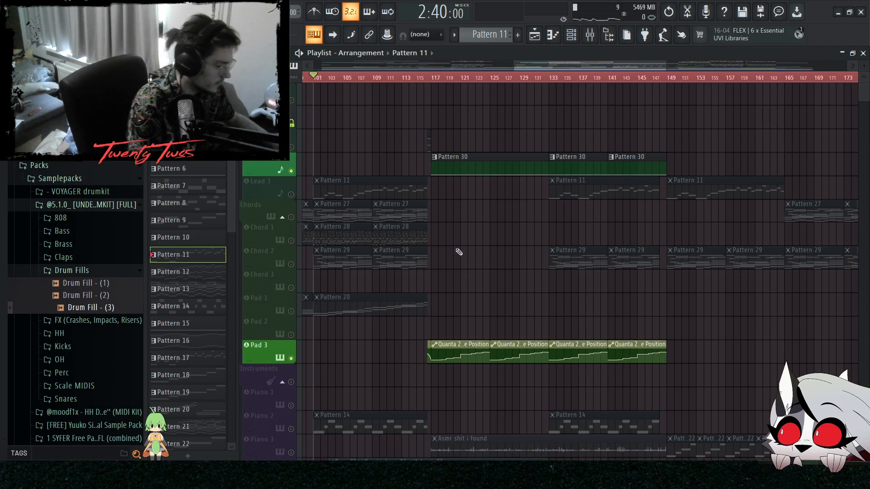
pyautogui.scroll(3, 466, 252)
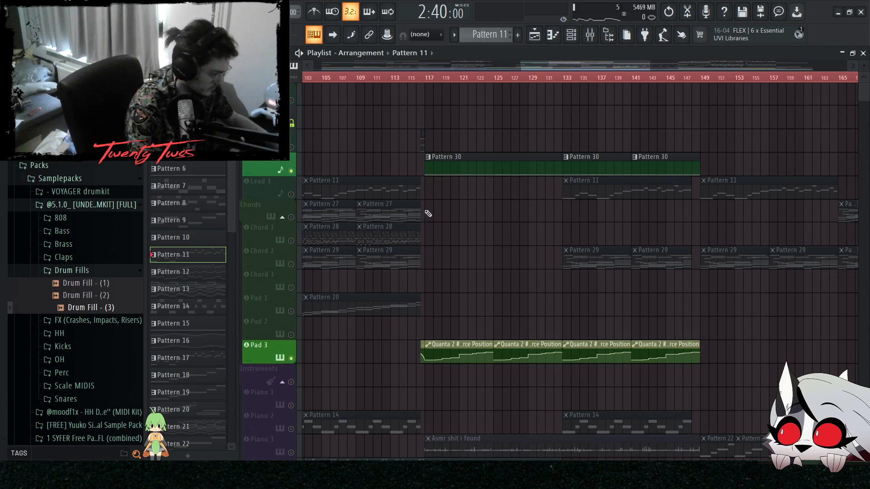
# - Move the play position to bar 117, select the clips spanning bars 101 to 116, then clear the selection
pyautogui.click(429, 82)
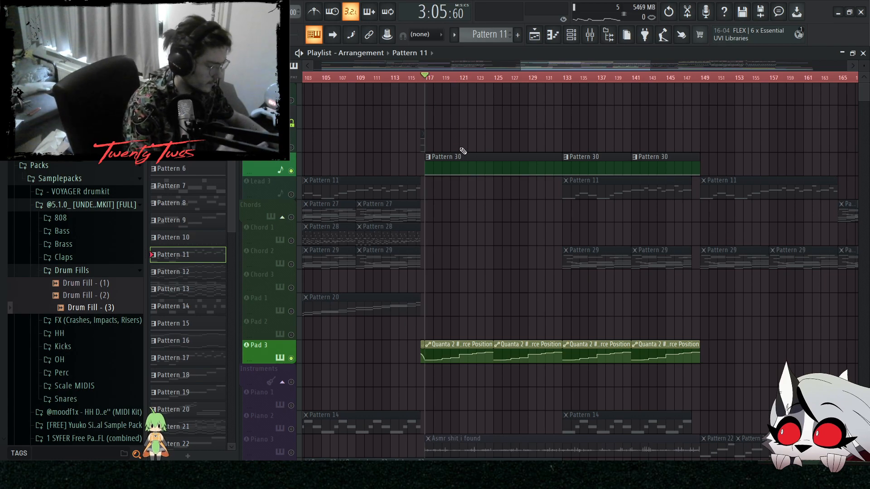
pyautogui.scroll(-4, 358, 177)
pyautogui.moveTo(348, 153); pyautogui.dragTo(420, 306)
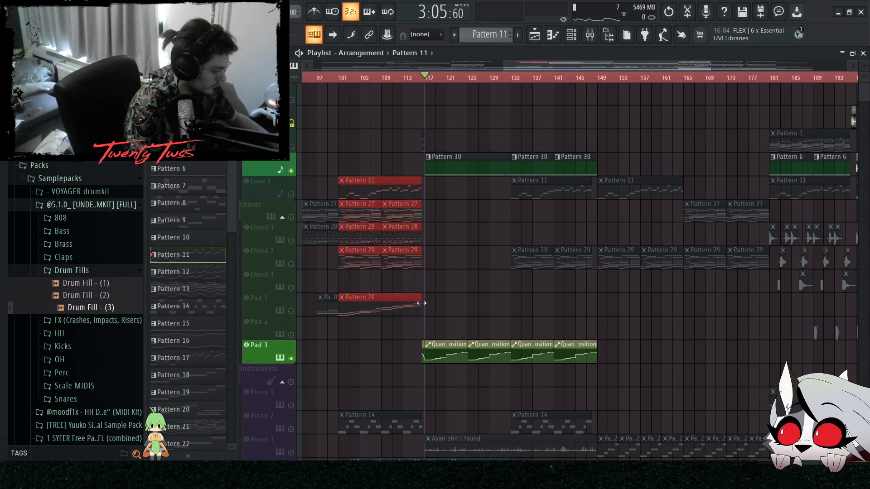
pyautogui.keyDown('ctrl'); pyautogui.click(389, 281); pyautogui.keyUp('ctrl')
# - Unmute all playlist tracks and play the arrangement briefly from bar 101
pyautogui.scroll(1, 365, 249)
pyautogui.scroll(1, 366, 250)
pyautogui.rightClick(292, 195)
pyautogui.click(313, 79)
pyautogui.press('space')
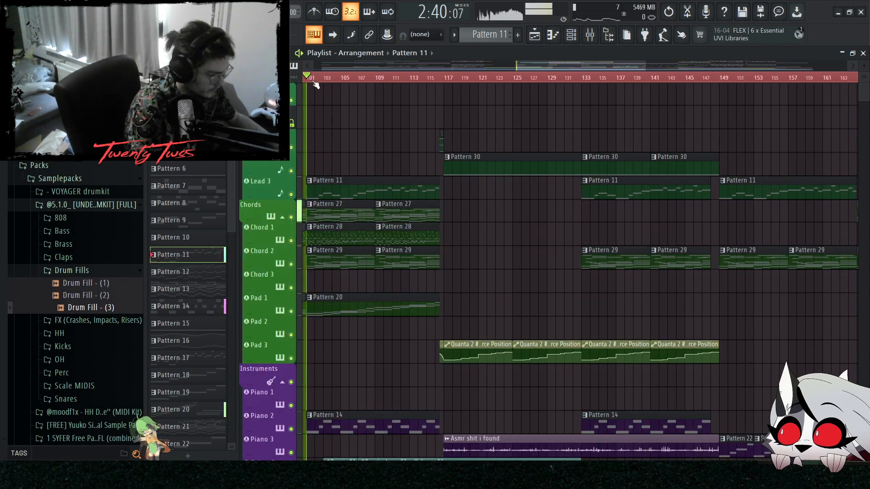
pyautogui.press('space')
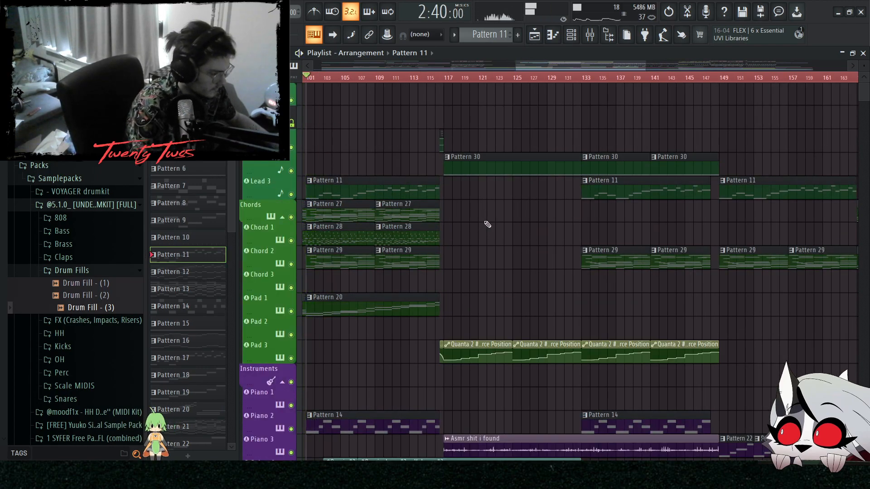
# - Set the play position to bar 117, solo the track holding Pattern 30, and unmute the Pad 3 track
pyautogui.scroll(2, 516, 247)
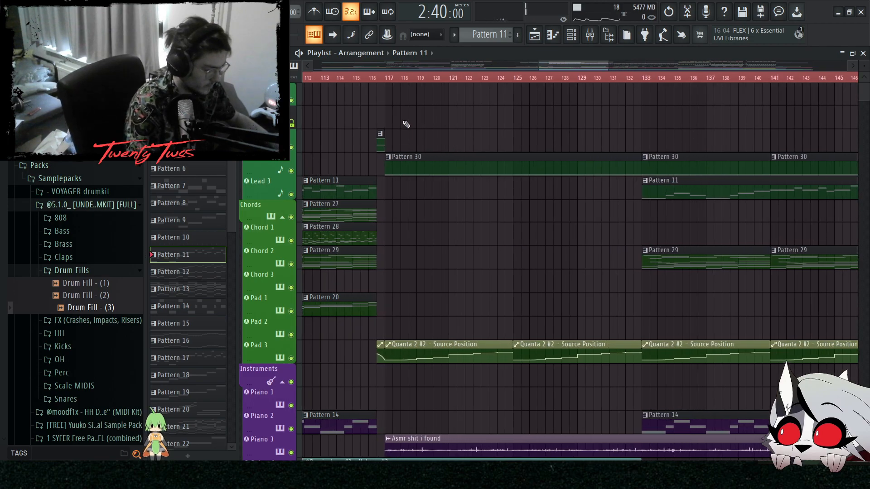
pyautogui.click(392, 80)
pyautogui.scroll(3, 421, 252)
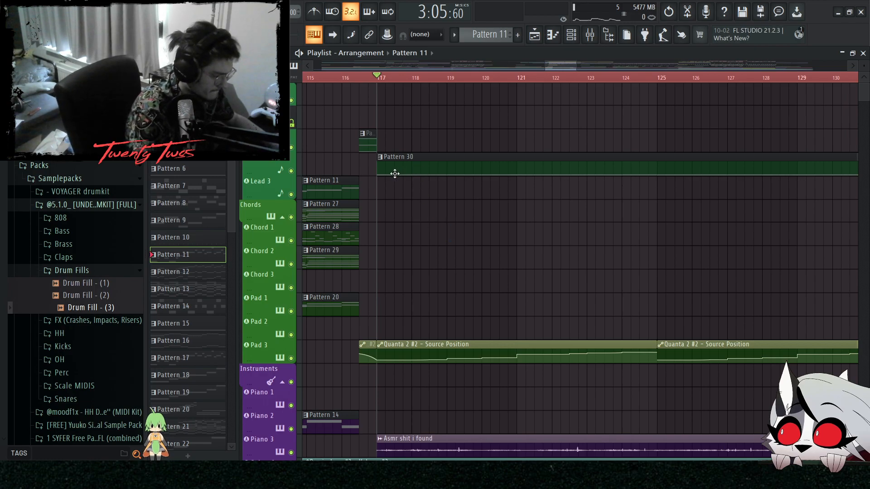
pyautogui.keyDown('ctrl'); pyautogui.click(291, 171); pyautogui.keyUp('ctrl')
pyautogui.moveTo(285, 361); pyautogui.dragTo(286, 360)
pyautogui.click(291, 359)
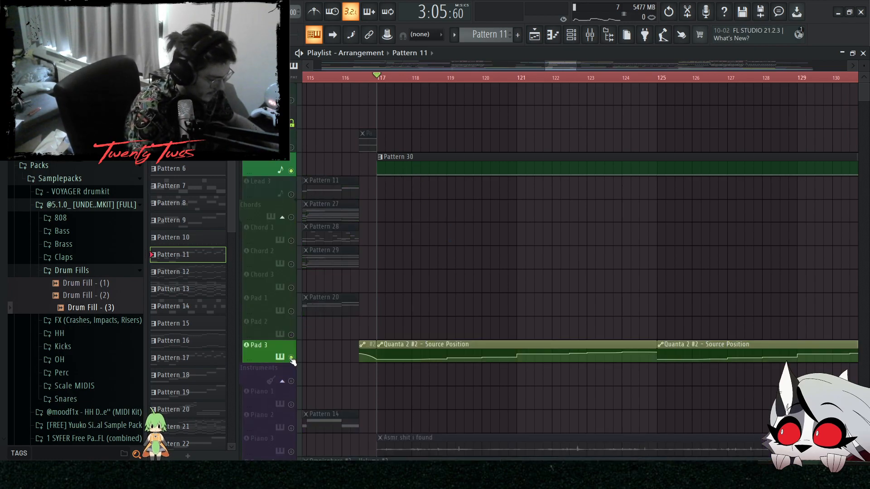
# - Show Pattern 30 in the channel rack and open the Quanta 2 #2 instrument to examine its waveform and granular settings
pyautogui.scroll(-3, 475, 226)
pyautogui.moveTo(469, 225); pyautogui.dragTo(501, 167)
pyautogui.scroll(3, 519, 231)
pyautogui.rightClick(533, 267)
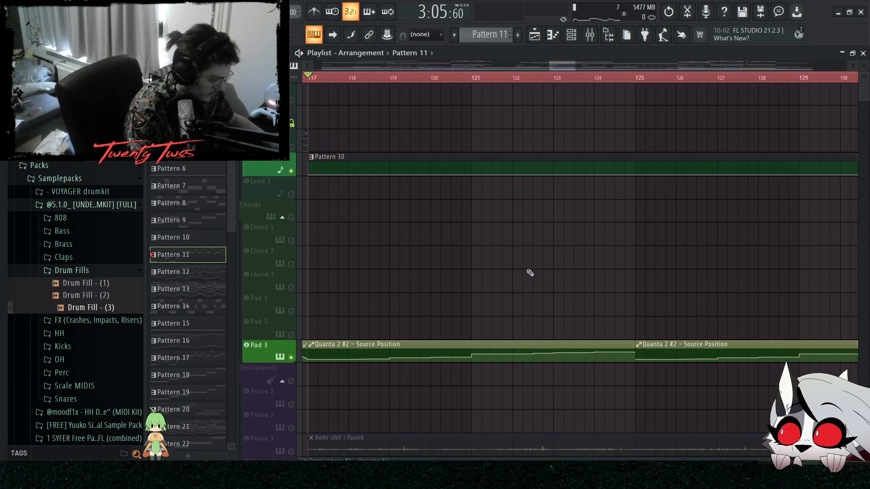
pyautogui.scroll(-4, 527, 269)
pyautogui.doubleClick(528, 171)
pyautogui.click(571, 35)
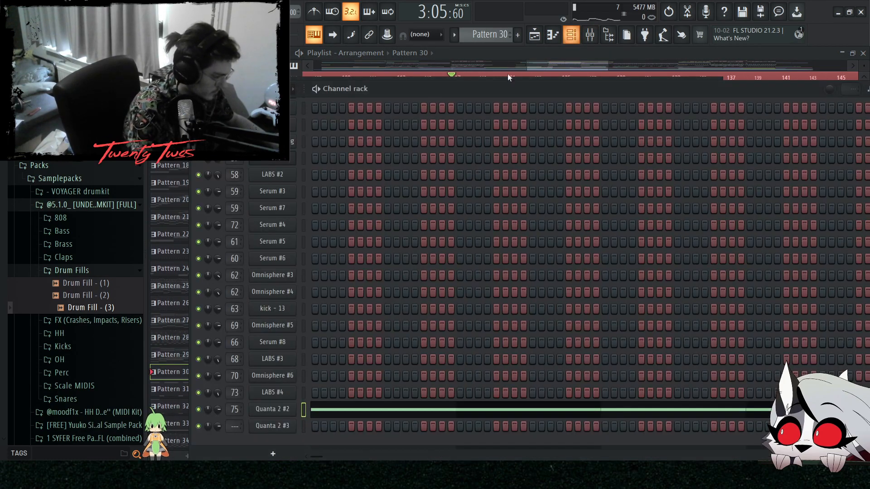
pyautogui.click(271, 409)
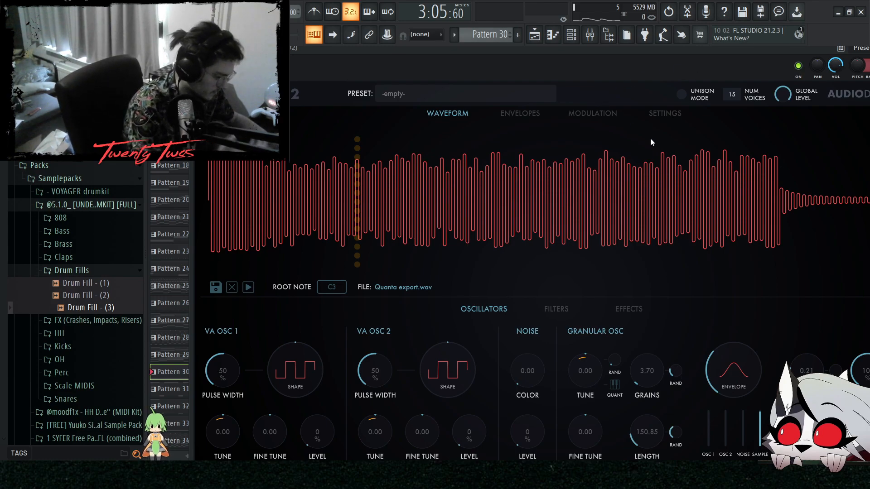
# - Return to the playlist and play the soloed Lead 2 and Pad 3 tracks from bar 117 to about bar 125
pyautogui.click(534, 36)
pyautogui.scroll(-5, 540, 283)
pyautogui.scroll(5, 536, 278)
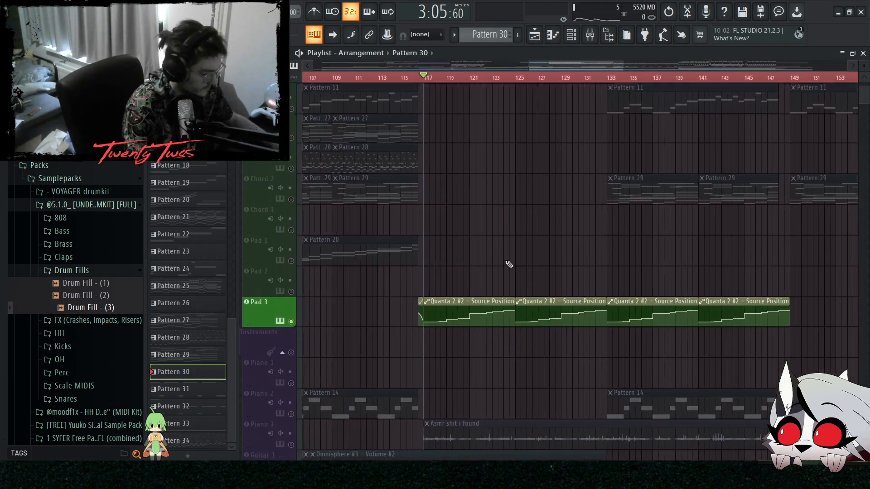
pyautogui.scroll(4, 511, 264)
pyautogui.scroll(4, 865, 66)
pyautogui.press('space')
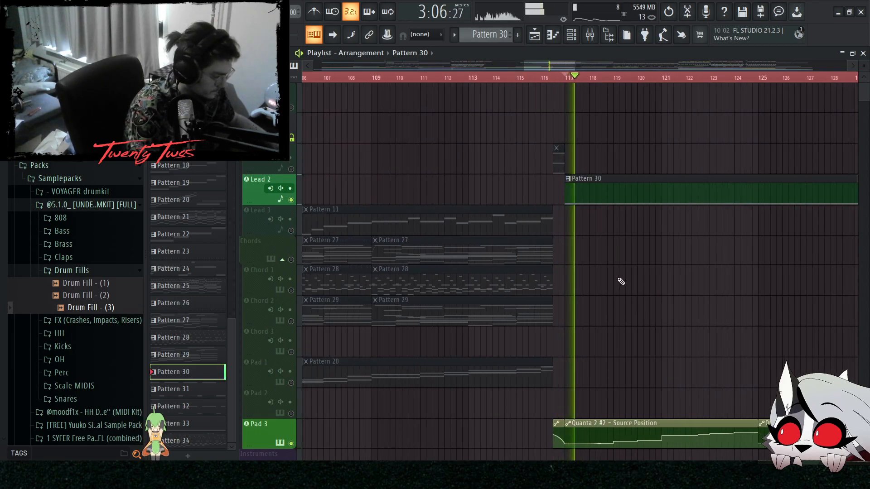
pyautogui.hscroll(3, 671, 286)
pyautogui.scroll(-4, 521, 270)
pyautogui.scroll(2, 520, 270)
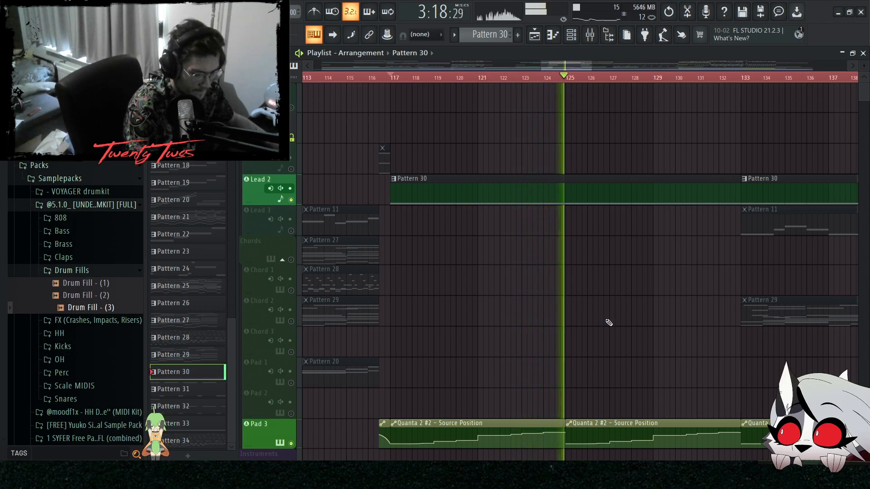
pyautogui.press('space')
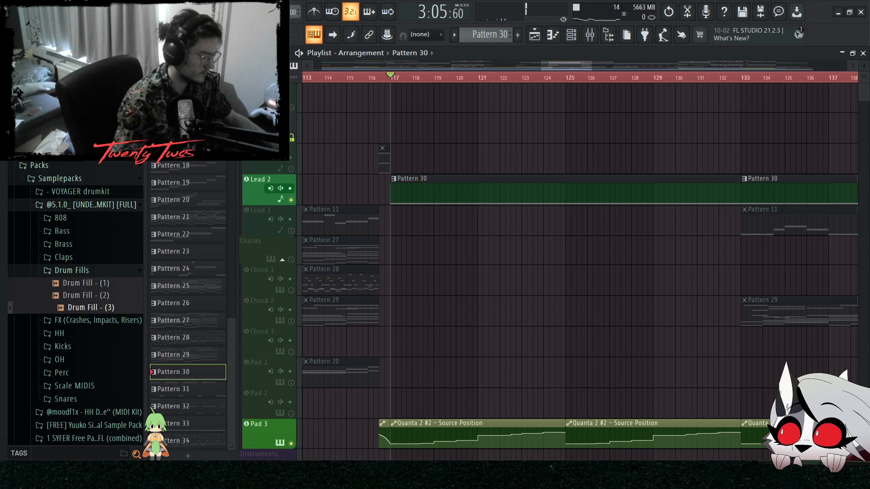
# - Switch to Spotify, search for the IVOXYGEN single deja vu, and play it from about 0:19
pyautogui.click(659, 476)
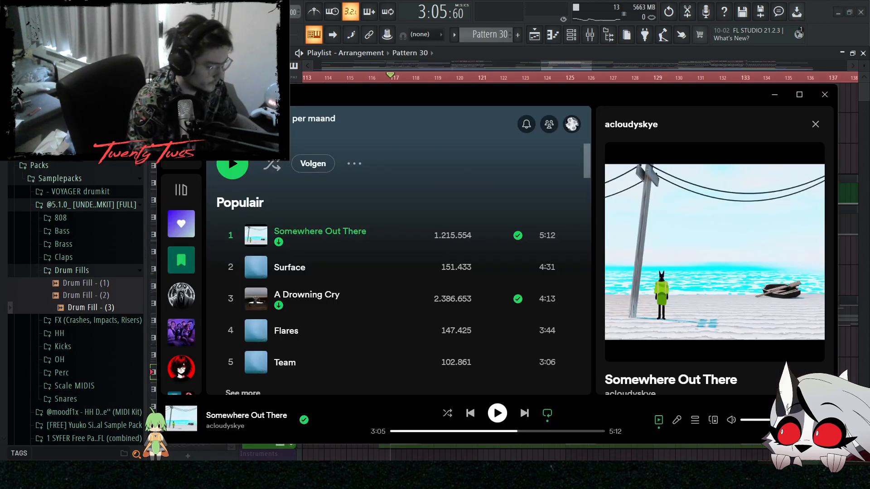
pyautogui.click(181, 151)
pyautogui.write('a')
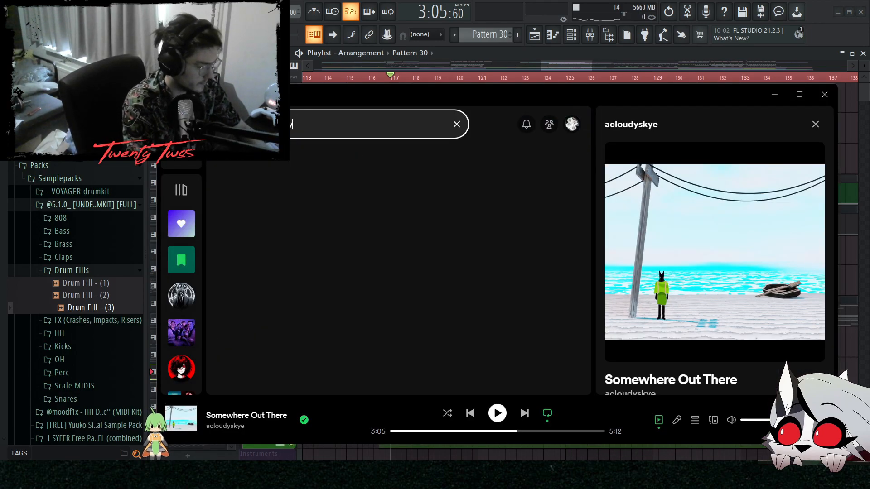
pyautogui.click(267, 271)
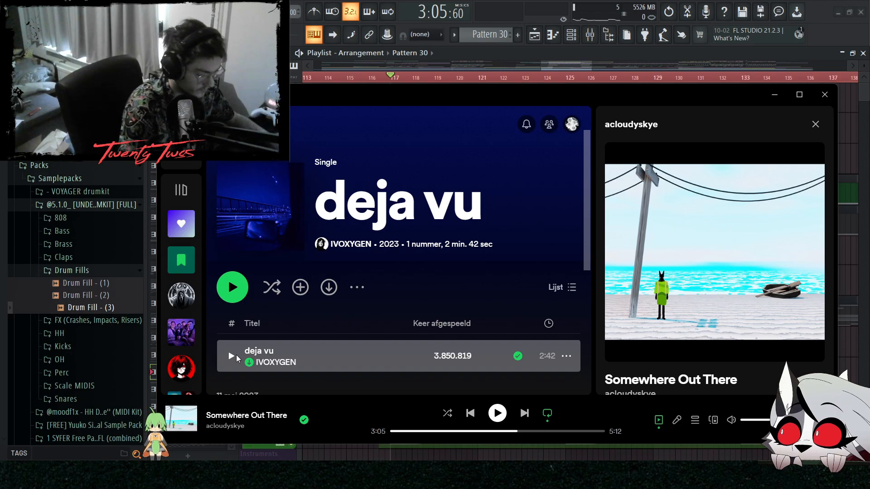
pyautogui.click(232, 356)
pyautogui.click(415, 431)
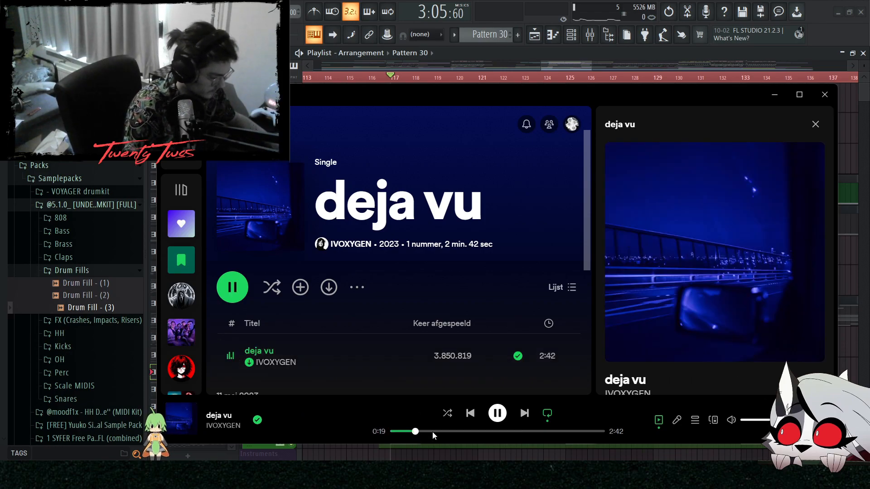
# - Listen to deja vu from about 0:30, 0:55 and 1:05, then return to the FL Studio playlist
pyautogui.click(431, 432)
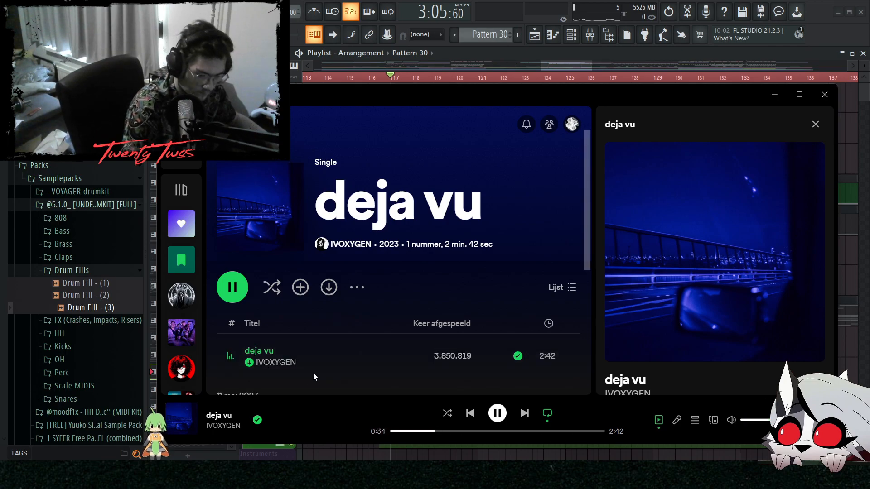
pyautogui.click(461, 432)
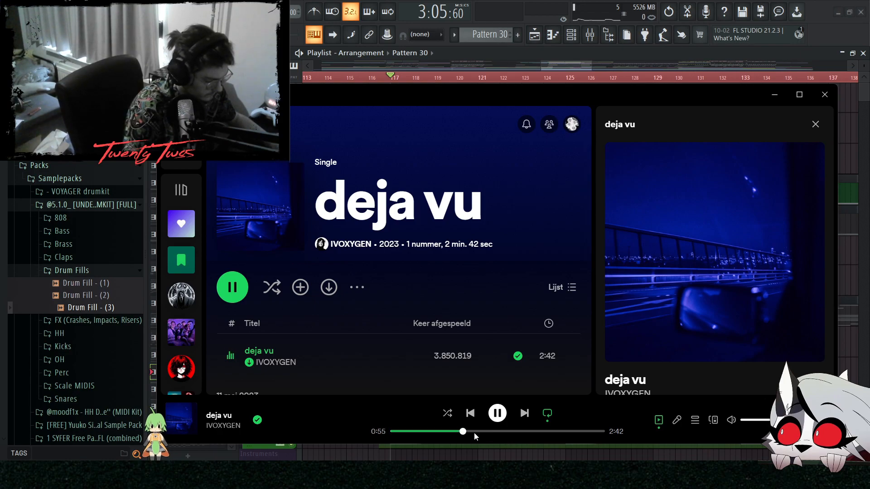
pyautogui.click(476, 431)
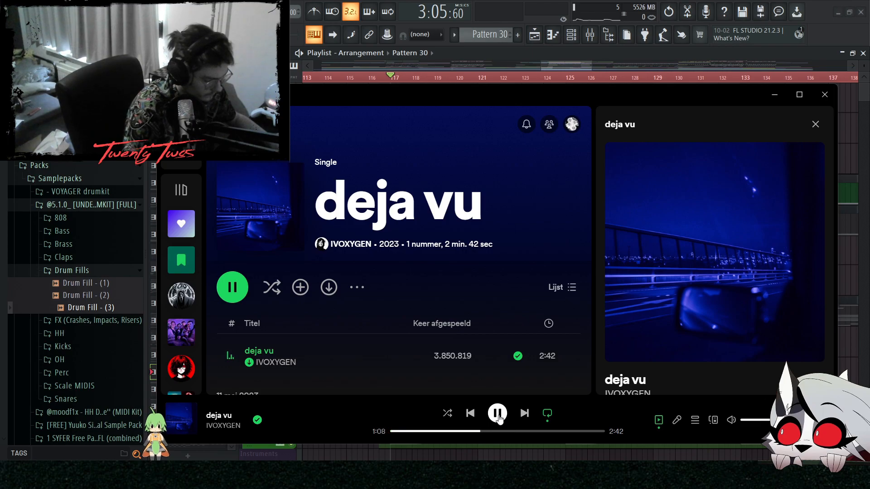
pyautogui.click(775, 95)
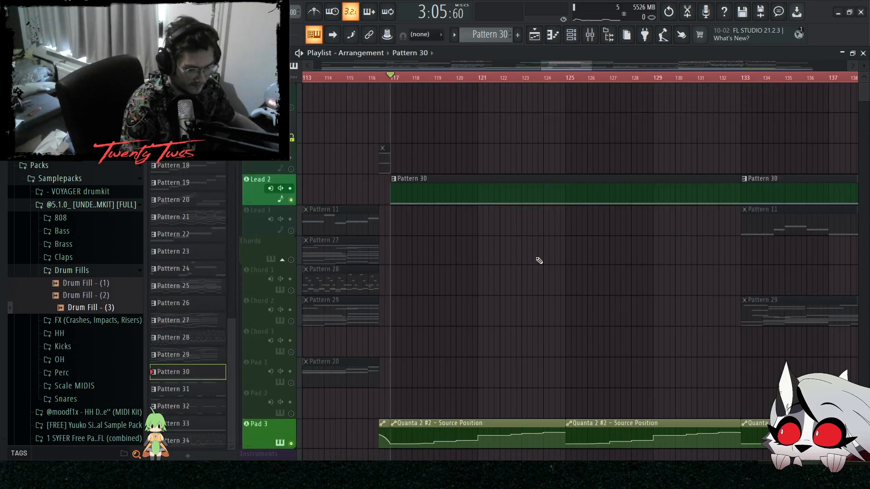
# - Select the first Pattern 30 clip on Lead 2, clear the selection, and briefly play the soloed tracks from bar 117
pyautogui.scroll(3, 363, 270)
pyautogui.keyDown('ctrl'); pyautogui.click(498, 191); pyautogui.keyUp('ctrl')
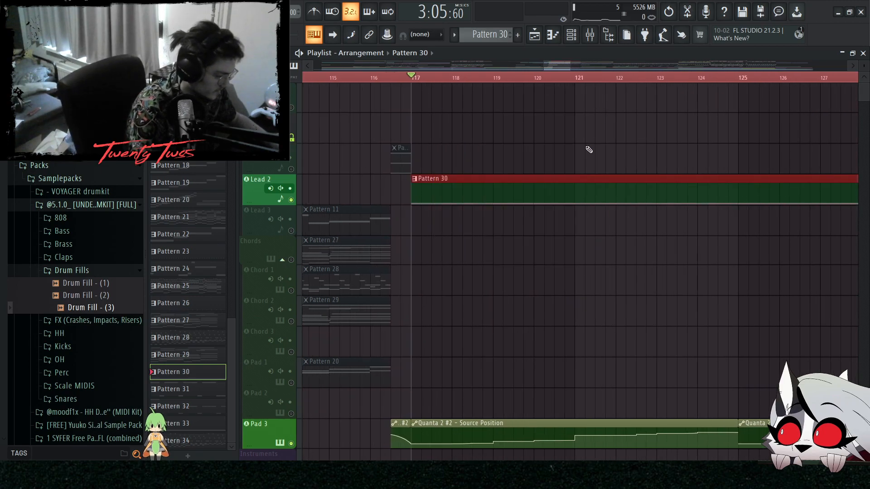
pyautogui.scroll(-6, 529, 270)
pyautogui.scroll(3, 546, 258)
pyautogui.press('space')
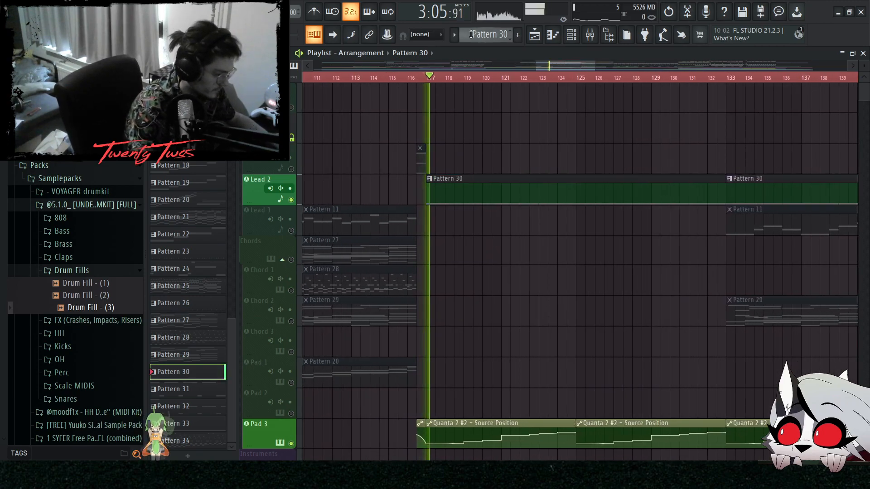
pyautogui.scroll(-8, 528, 181)
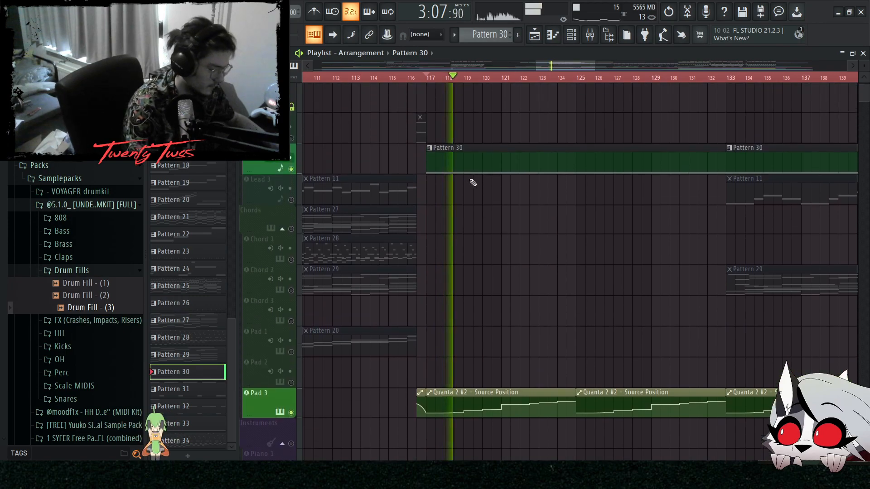
pyautogui.press('space')
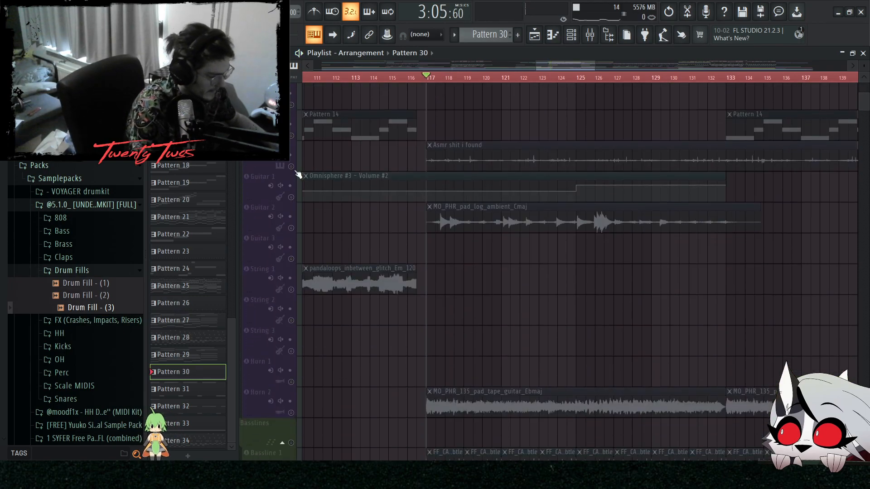
# - Unmute the track holding the "Asmr shit i found" clip and start playback from bar 117
pyautogui.scroll(-4, 353, 173)
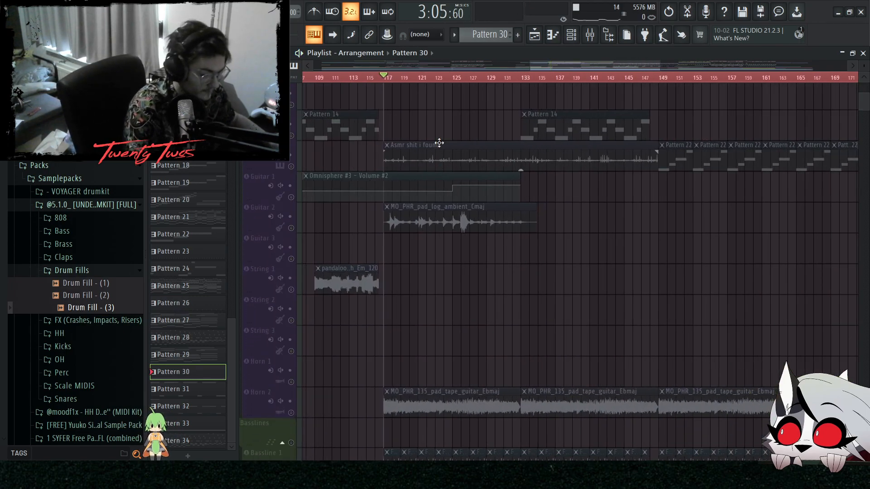
pyautogui.scroll(-4, 439, 143)
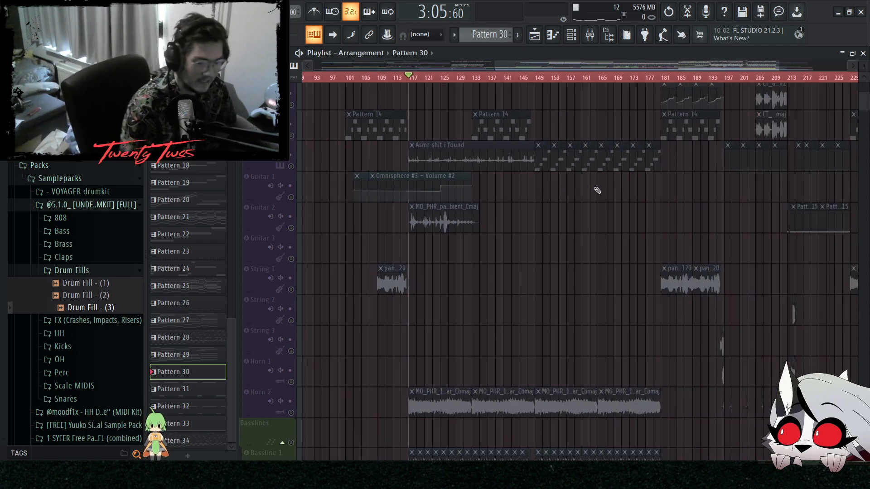
pyautogui.press('space')
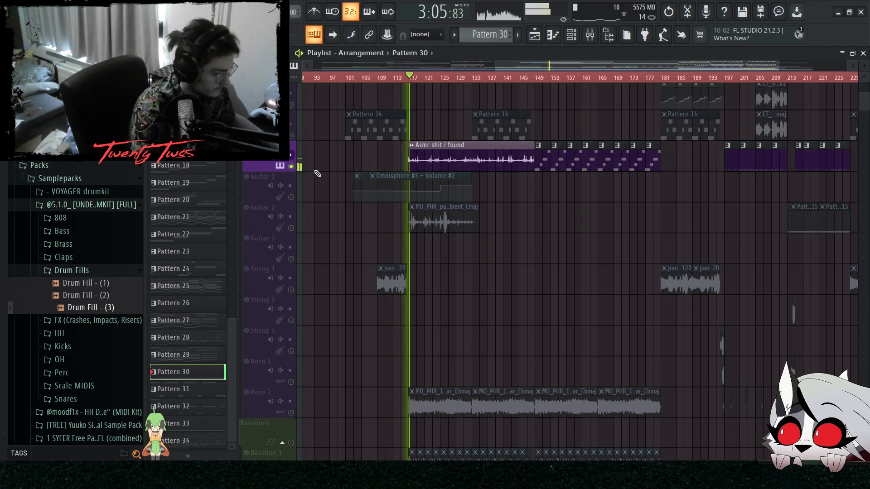
# - Listen to the Lead 2, Pad 3 and Piano 3 layers from bar 117 while reviewing their clips, and stop playback
pyautogui.scroll(6, 517, 221)
pyautogui.scroll(4, 508, 221)
pyautogui.scroll(-4, 476, 222)
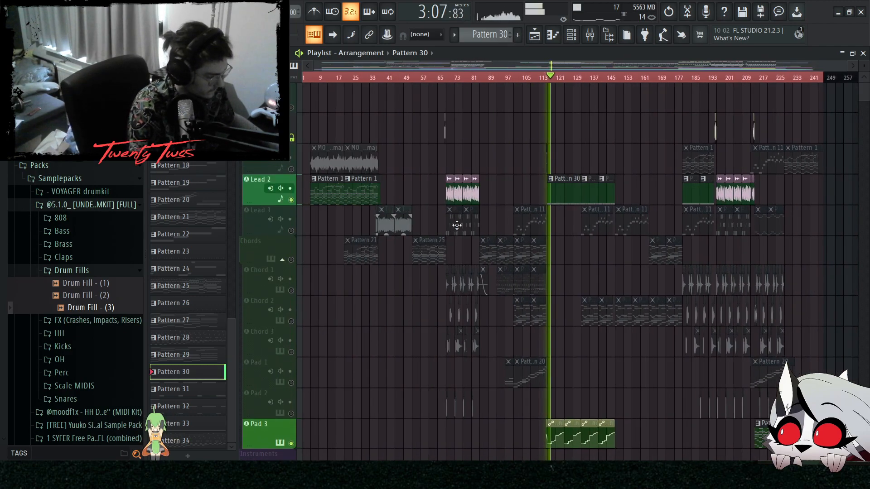
pyautogui.scroll(3, 764, 252)
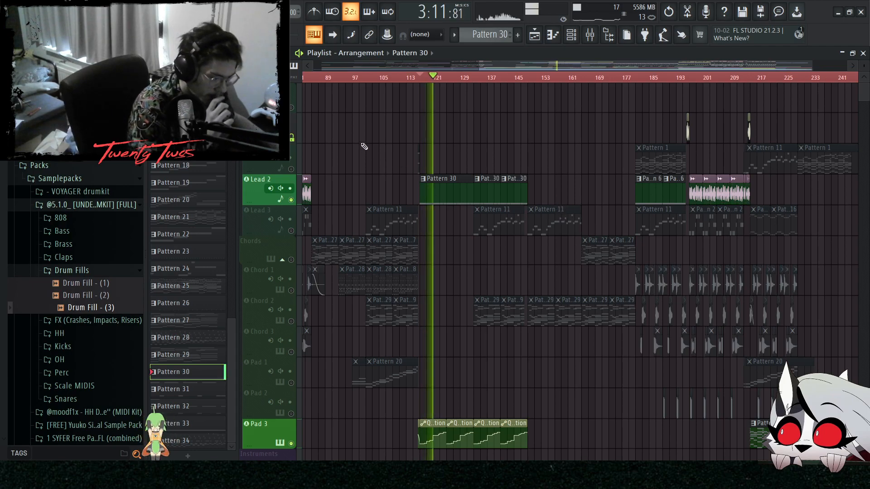
pyautogui.press('space')
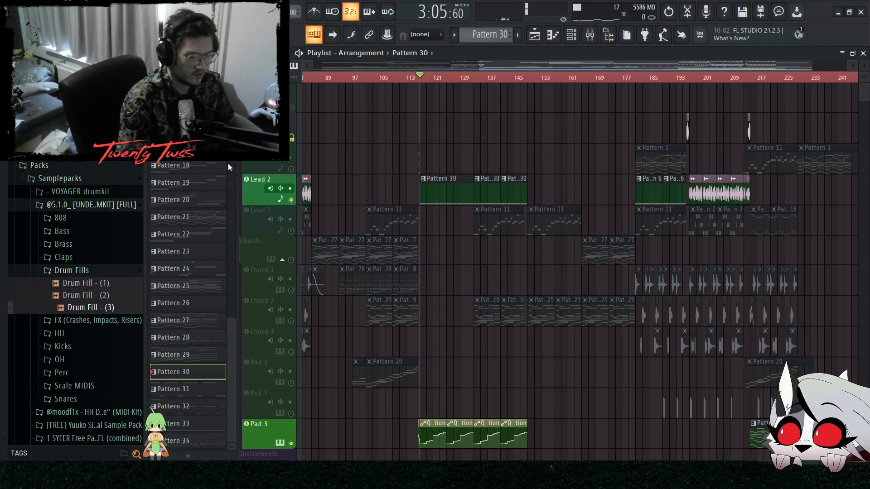
# - Unmute the Guitar 2 track holding the MO_PHR_pad_log_ambient_Cmaj clip at bar 117
pyautogui.scroll(-8, 382, 261)
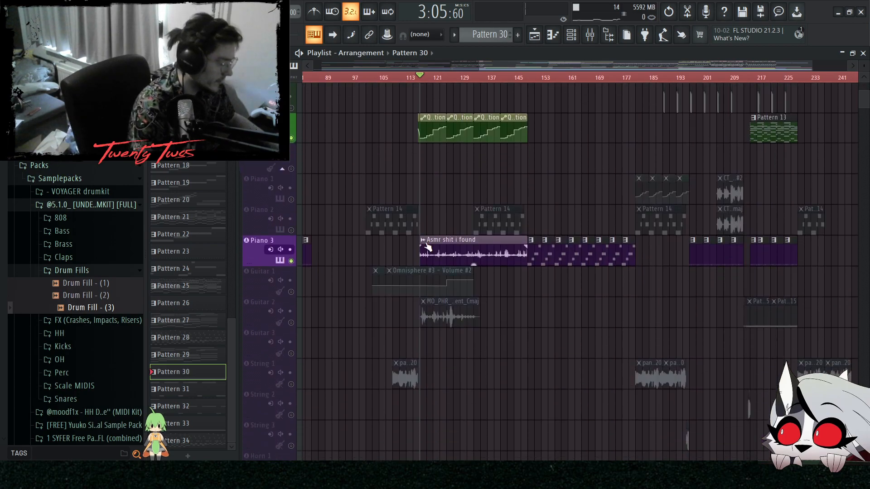
pyautogui.scroll(3, 434, 235)
pyautogui.click(291, 166)
pyautogui.scroll(3, 426, 184)
pyautogui.keyDown('ctrl'); pyautogui.click(487, 191); pyautogui.keyUp('ctrl')
pyautogui.keyDown('ctrl'); pyautogui.click(509, 210); pyautogui.keyUp('ctrl')
pyautogui.scroll(-2, 512, 226)
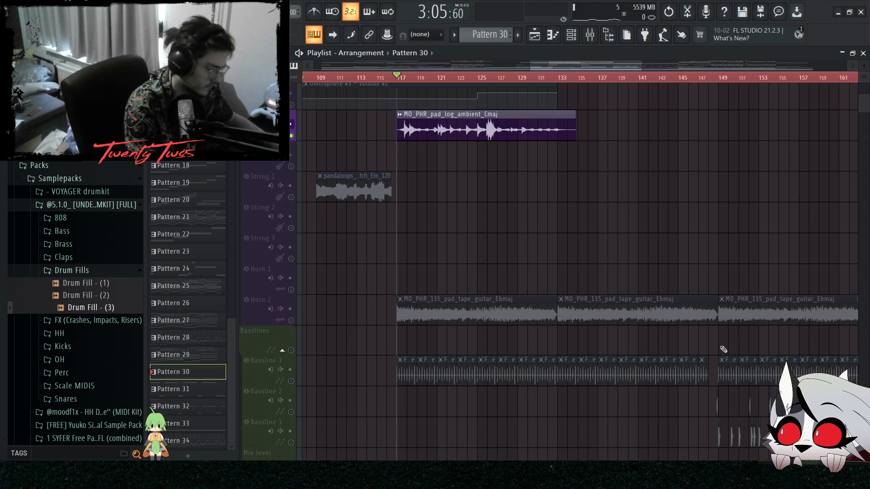
# - Unmute the Horn 2 track holding the MO_PHR_135_pad_tape_guitar_Ebmaj clips
pyautogui.scroll(-5, 505, 295)
pyautogui.click(291, 166)
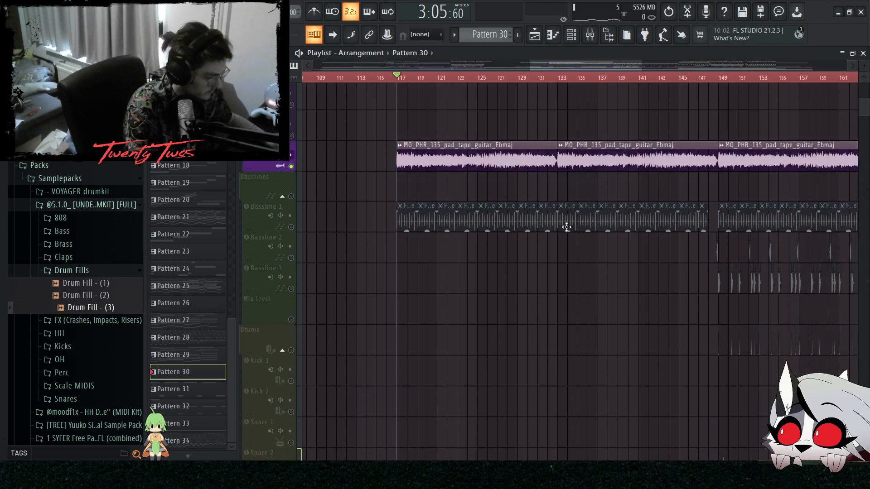
pyautogui.moveTo(361, 112); pyautogui.dragTo(678, 148)
pyautogui.keyDown('ctrl'); pyautogui.click(441, 134); pyautogui.keyUp('ctrl')
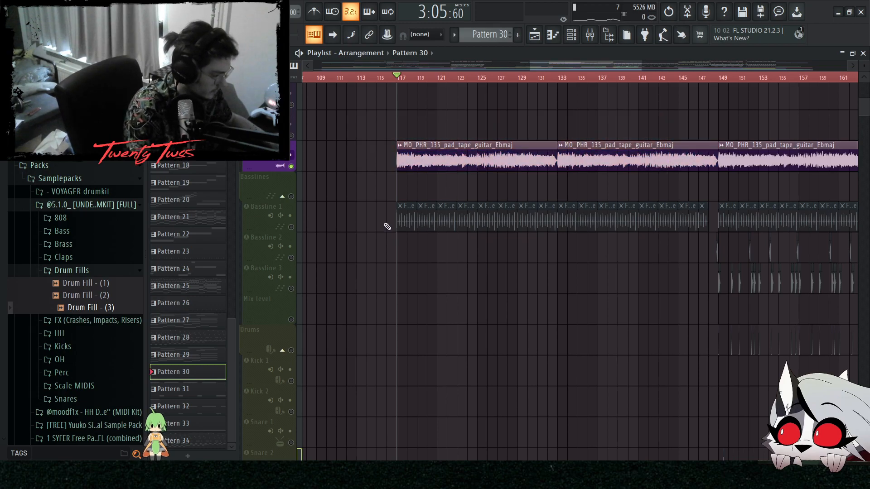
# - Unmute the Bassline 1 track and view the channel settings of its ticking clock foley clip
pyautogui.scroll(2, 382, 218)
pyautogui.click(291, 227)
pyautogui.hscroll(2, 399, 240)
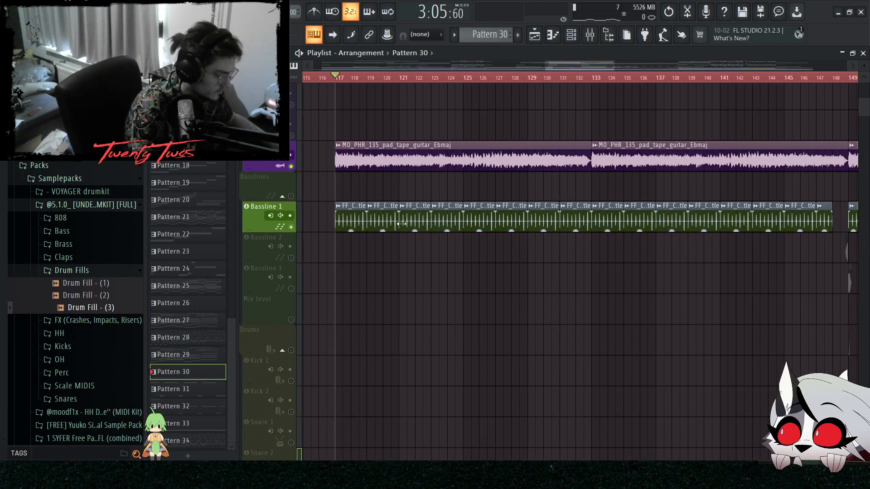
pyautogui.doubleClick(397, 230)
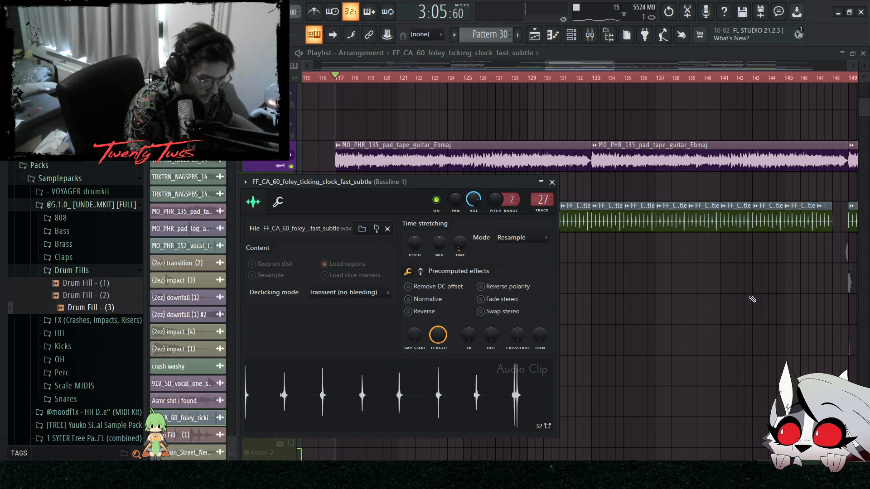
pyautogui.press('Escape')
# - Select the ticking clock clips from bar 117 to 137 and look over the drum, crash, vocal and instrument tracks
pyautogui.scroll(1, 376, 304)
pyautogui.scroll(-1, 344, 290)
pyautogui.moveTo(341, 285); pyautogui.dragTo(637, 214)
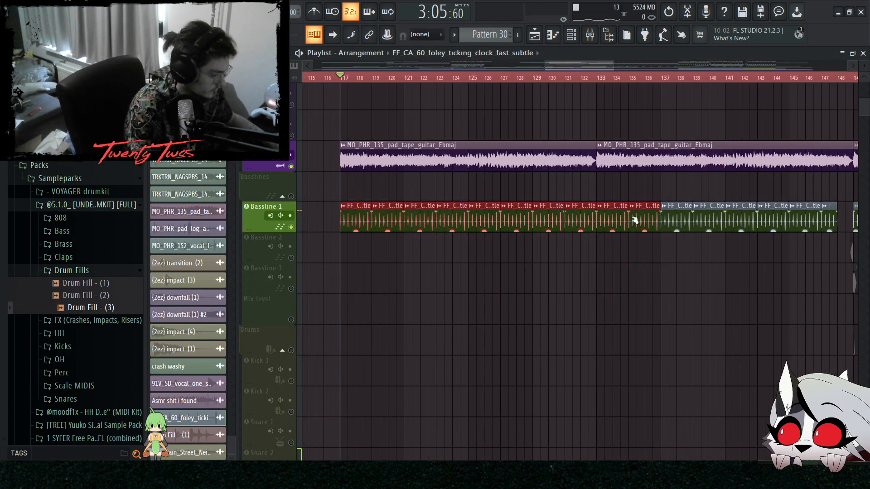
pyautogui.scroll(-3, 521, 285)
pyautogui.scroll(-10, 475, 291)
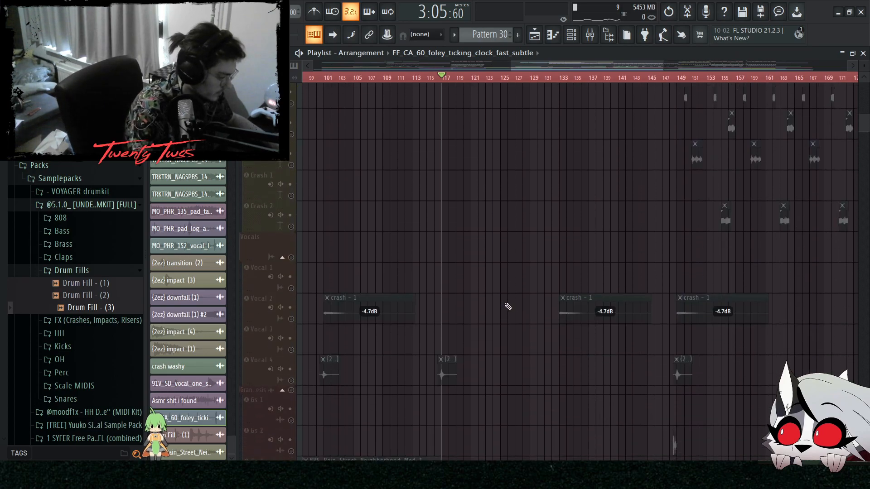
pyautogui.scroll(-8, 515, 302)
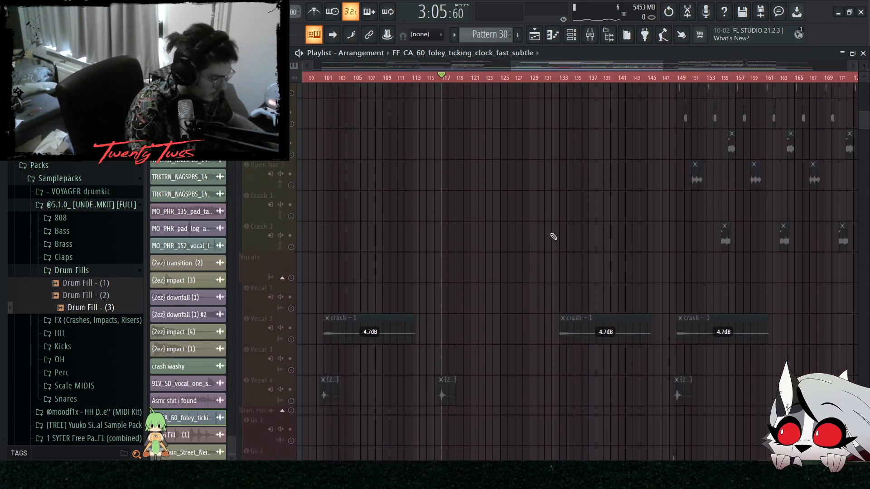
pyautogui.scroll(8, 516, 254)
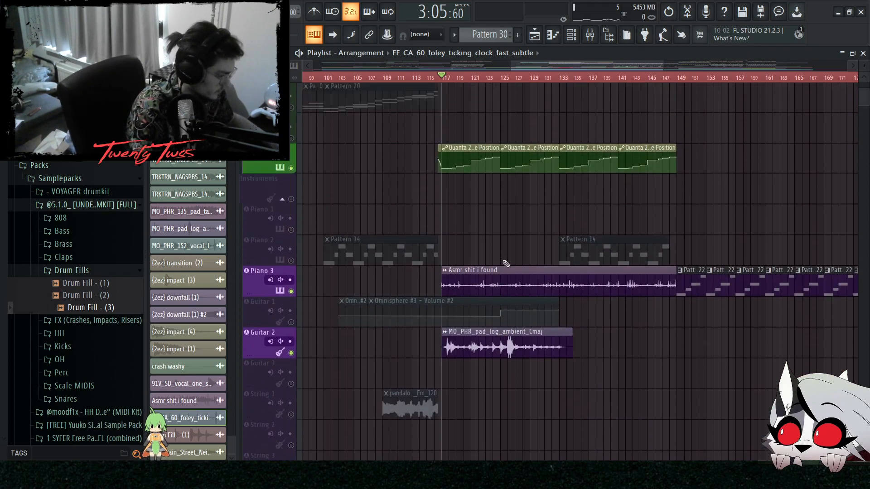
pyautogui.scroll(-3, 516, 258)
# - Play the section from bar 117, unmute the Lead 3 track holding the Pattern 11 clips, and stop playback
pyautogui.press('space')
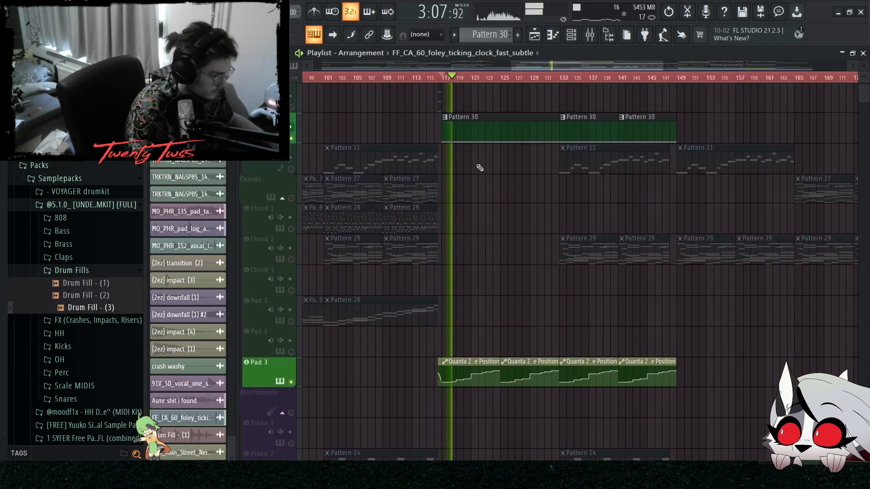
pyautogui.scroll(-3, 541, 214)
pyautogui.scroll(3, 540, 212)
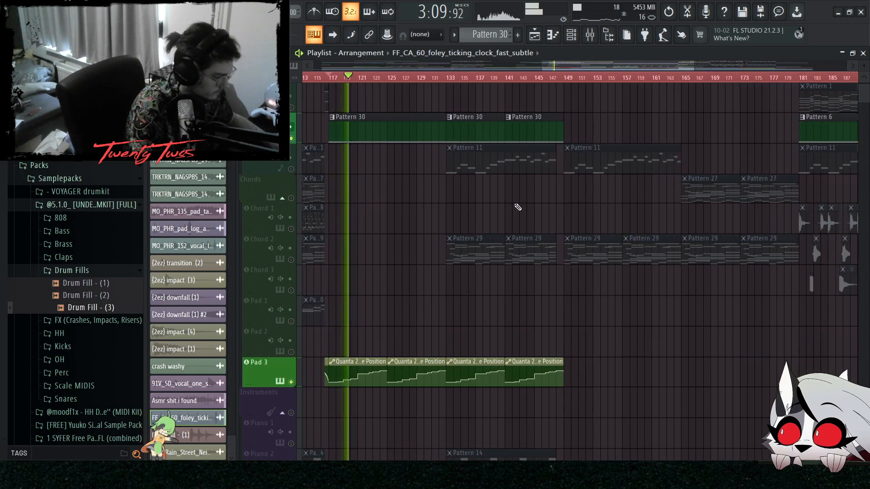
pyautogui.click(292, 169)
pyautogui.press('space')
# - Unmute the Chord 2 track and make its Pattern 29 the current pattern
pyautogui.moveTo(425, 162); pyautogui.dragTo(526, 157)
pyautogui.click(292, 260)
pyautogui.scroll(3, 507, 247)
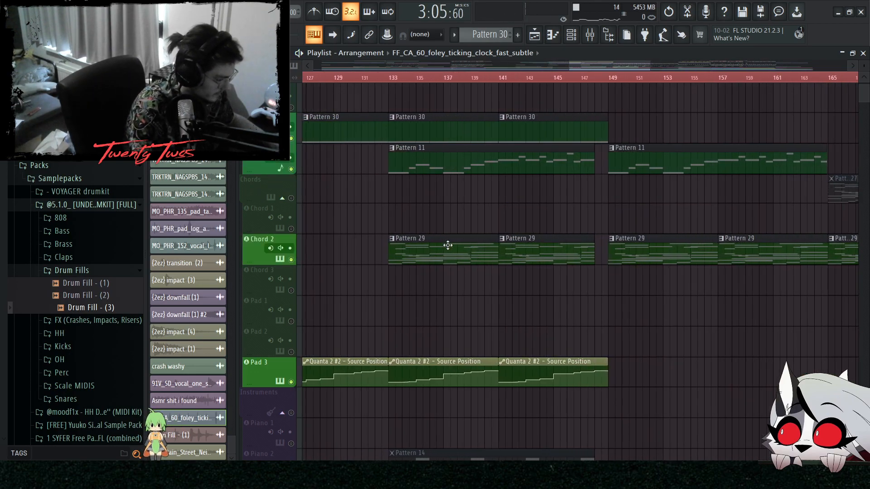
pyautogui.click(454, 242)
pyautogui.scroll(-3, 499, 241)
pyautogui.scroll(3, 316, 231)
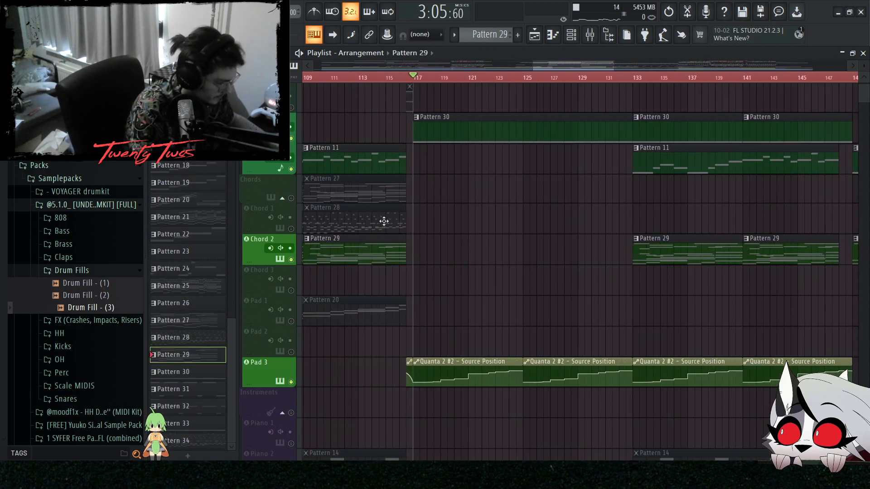
# - Set the playback position to bar 125, ahead of the Pattern 11 and Pattern 29 clips
pyautogui.scroll(-3, 401, 272)
pyautogui.scroll(3, 544, 231)
pyautogui.click(462, 78)
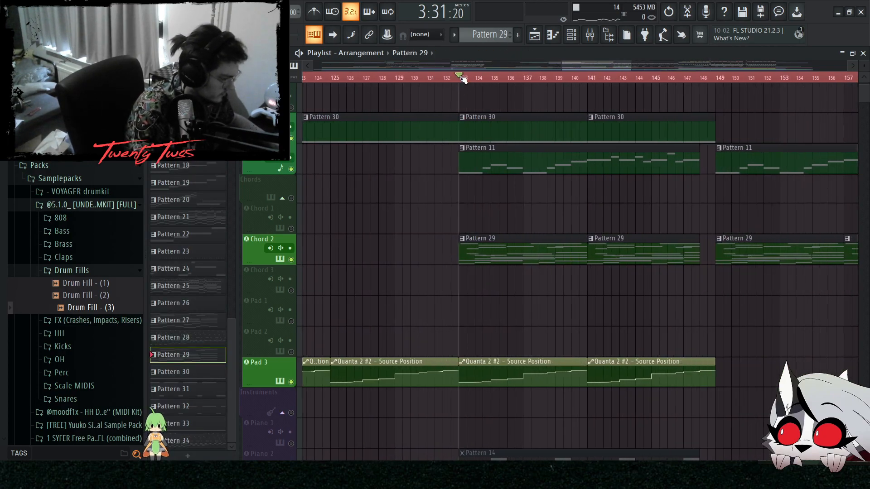
pyautogui.scroll(-3, 388, 210)
pyautogui.click(360, 78)
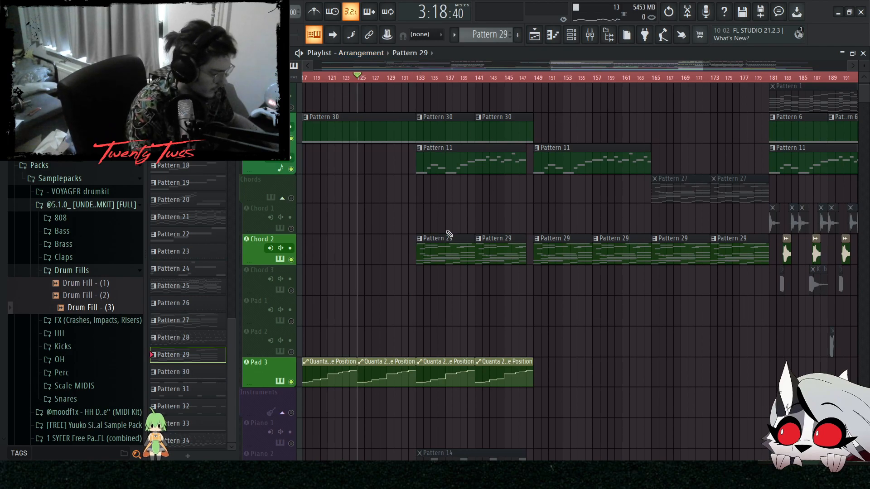
# - Select the Pattern 11 clip on Lead 3 and the two Pattern 29 clips on Chord 2 starting at bar 133
pyautogui.scroll(-4, 454, 230)
pyautogui.moveTo(431, 230); pyautogui.dragTo(485, 98)
pyautogui.scroll(3, 471, 189)
pyautogui.rightClick(479, 203)
pyautogui.hotkey('ctrl', 'z')
pyautogui.scroll(1, 589, 231)
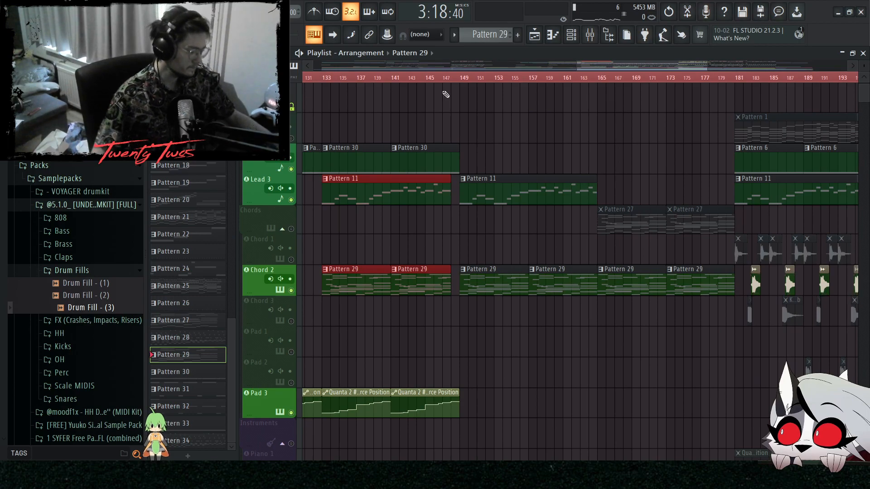
# - Unmute the Piano 2 track with Pattern 14 and the Guitar 1 track with the Omnisphere #3 volume automation
pyautogui.scroll(-6, 491, 99)
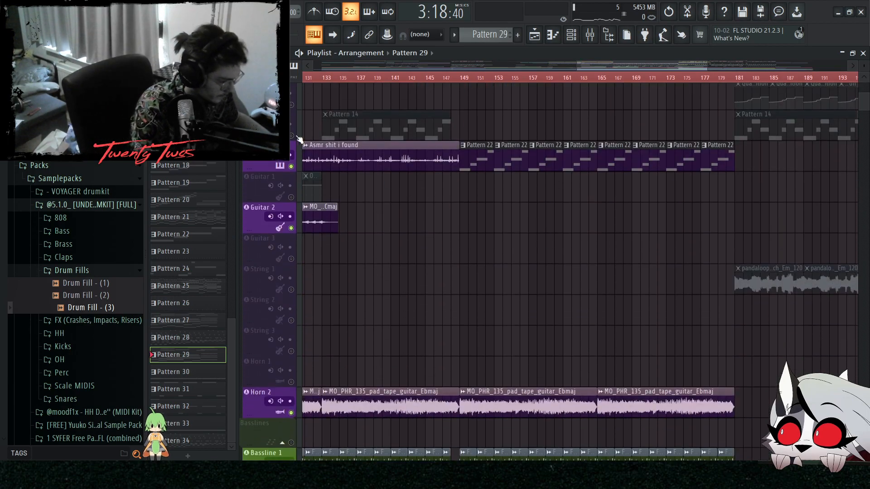
pyautogui.scroll(-3, 319, 144)
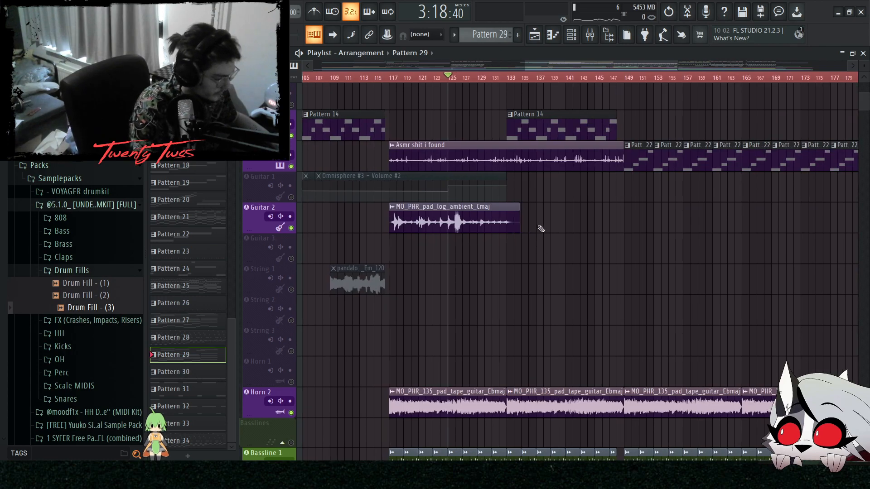
pyautogui.scroll(3, 498, 268)
pyautogui.scroll(6, 514, 278)
pyautogui.scroll(-6, 518, 287)
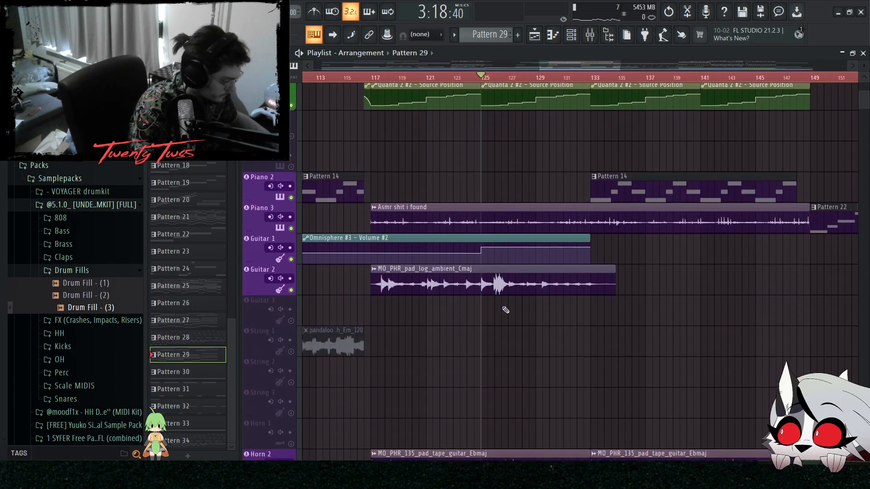
pyautogui.scroll(-3, 539, 304)
pyautogui.scroll(3, 546, 312)
# - Play briefly from bar 125, stop, and examine the Omnisphere #3 volume automation clip on Guitar 1
pyautogui.press('space')
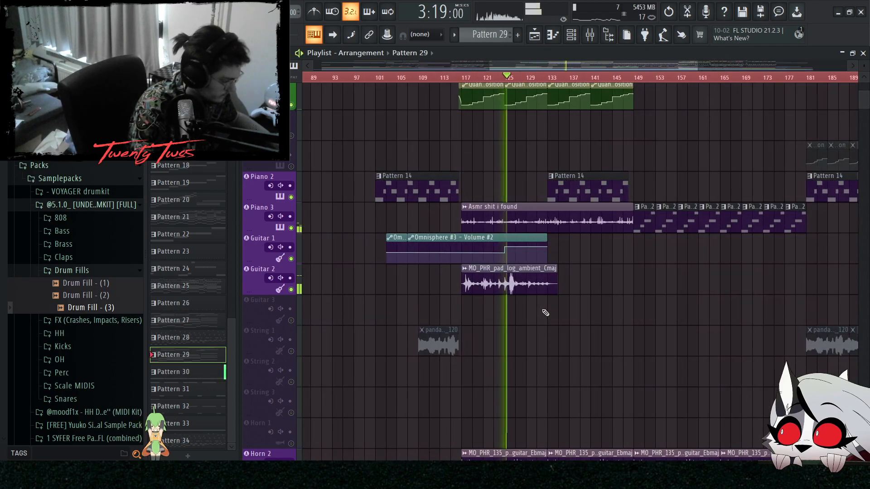
pyautogui.scroll(3, 543, 309)
pyautogui.scroll(6, 523, 295)
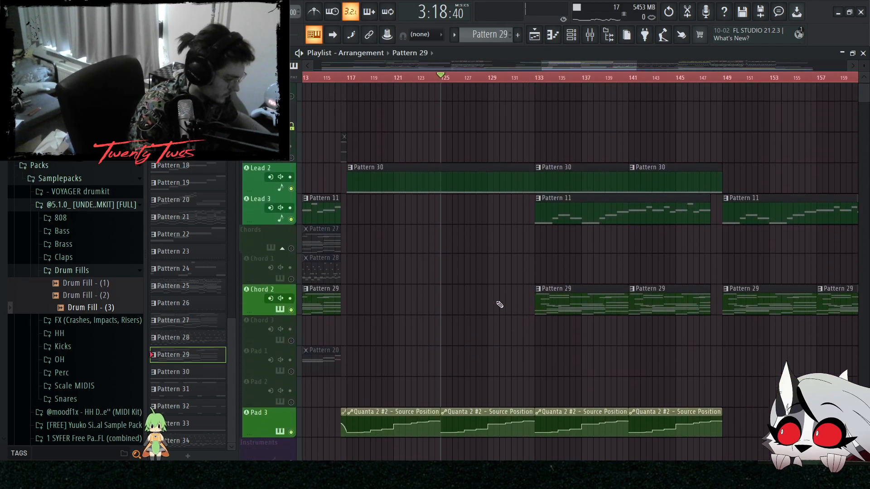
pyautogui.scroll(-5, 499, 306)
pyautogui.scroll(-1, 493, 310)
pyautogui.scroll(-2, 621, 294)
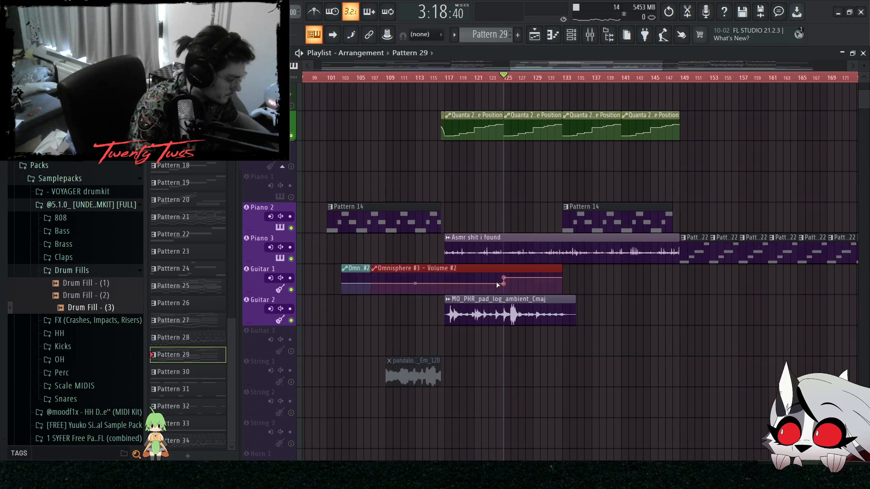
# - Listen to the transition into bar 133 while scanning the Pattern 29 chords and the impact and drum tracks below
pyautogui.scroll(9, 653, 292)
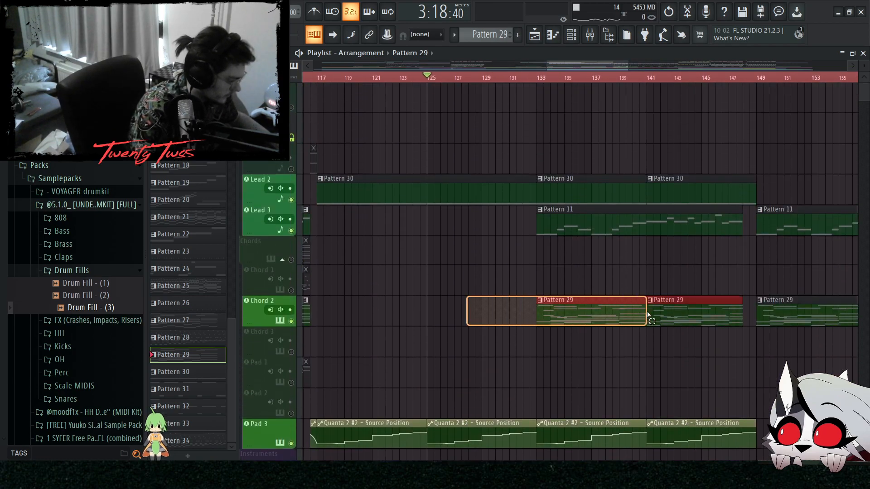
pyautogui.scroll(-6, 468, 326)
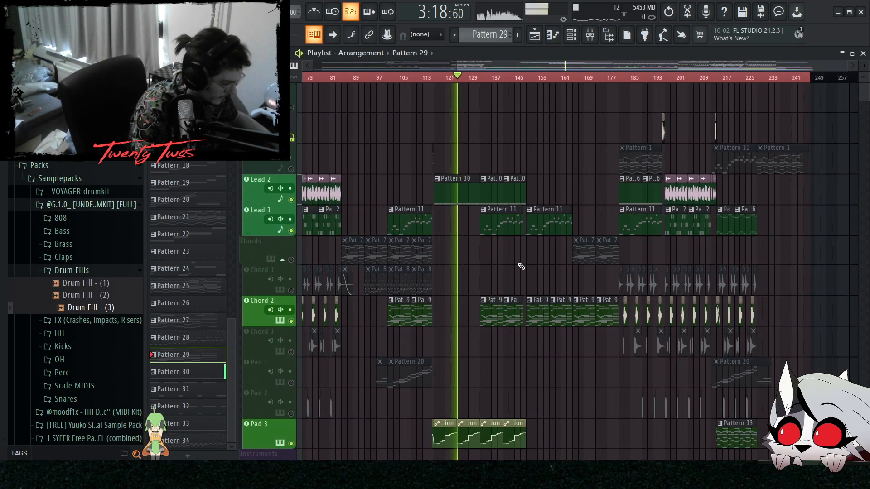
pyautogui.scroll(3, 521, 266)
pyautogui.scroll(3, 524, 177)
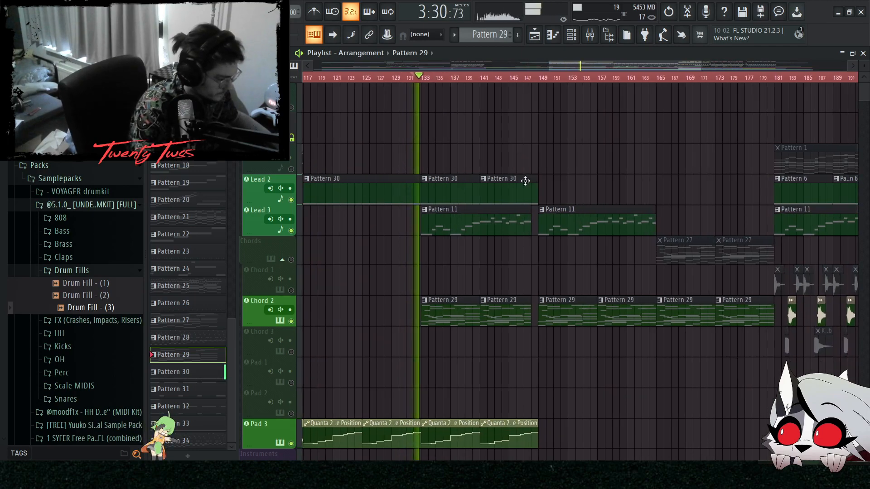
pyautogui.scroll(-10, 595, 166)
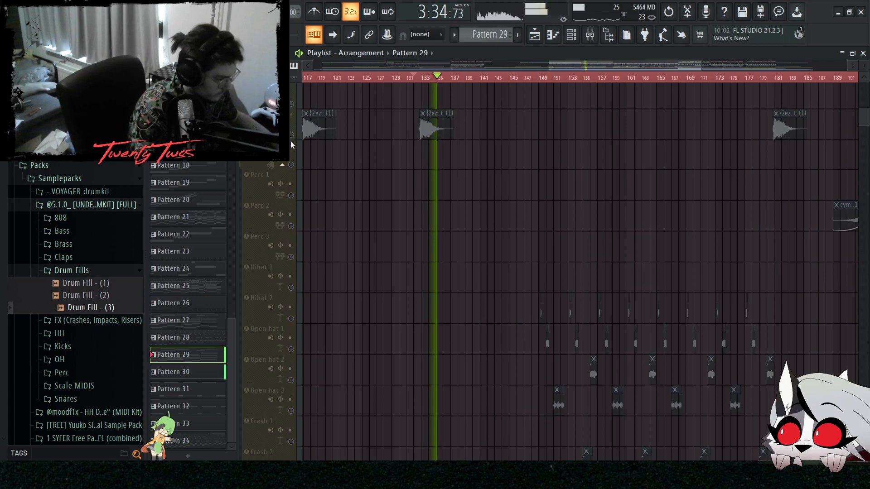
pyautogui.scroll(-12, 596, 245)
pyautogui.scroll(12, 621, 271)
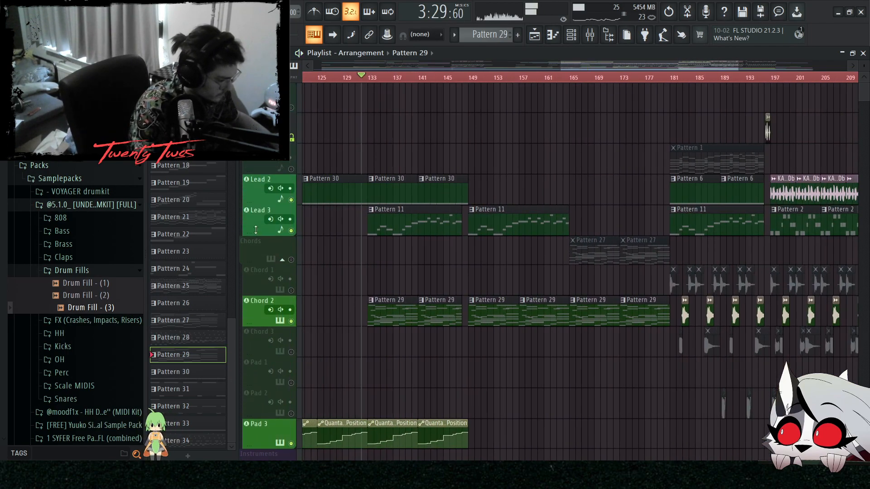
# - Unmute all playlist tracks and select the Pattern 11 clip at bar 149 on Lead 3
pyautogui.rightClick(292, 232)
pyautogui.scroll(5, 557, 230)
pyautogui.keyDown('ctrl'); pyautogui.click(419, 227); pyautogui.keyUp('ctrl')
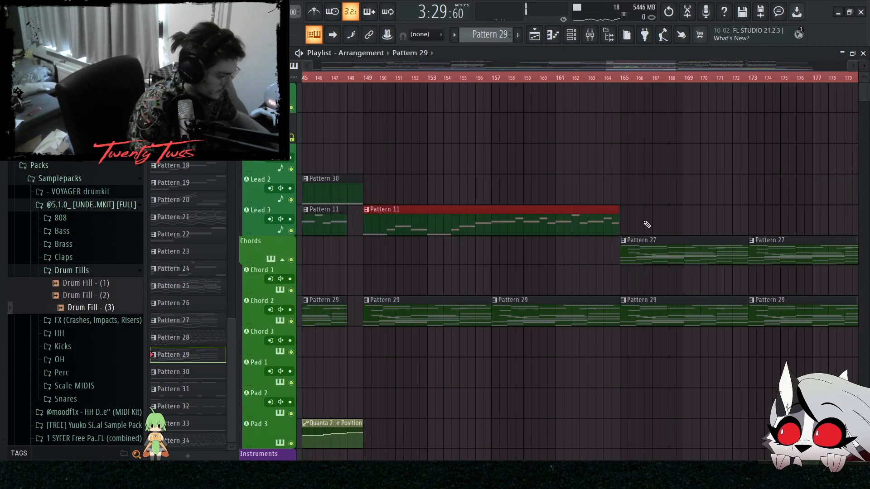
# - Examine the section from bar 149 downwards, selecting the ticking clock and open hat clips and viewing the crash and automation tracks
pyautogui.scroll(-10, 520, 333)
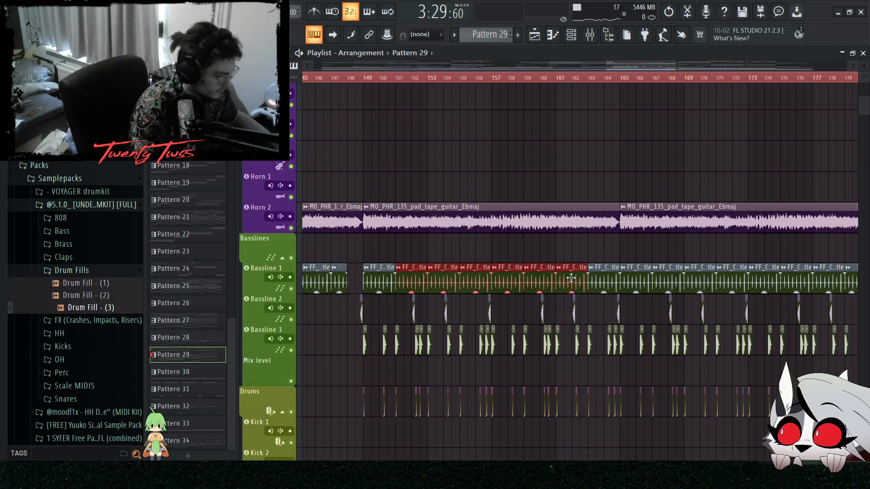
pyautogui.scroll(-10, 398, 327)
pyautogui.moveTo(337, 139); pyautogui.dragTo(457, 199)
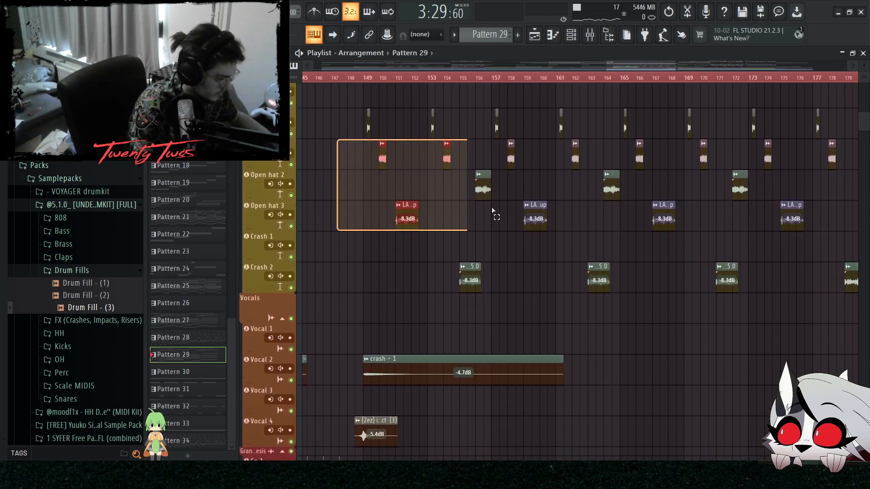
pyautogui.scroll(-3, 522, 310)
pyautogui.scroll(-8, 576, 350)
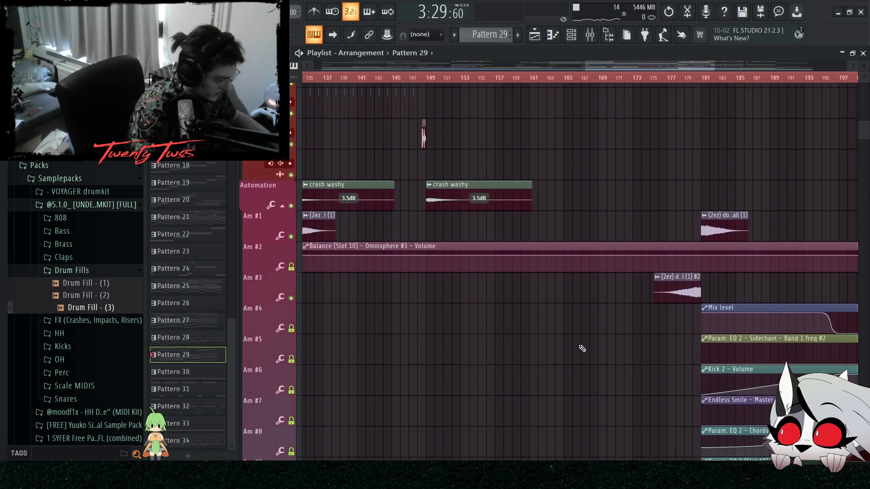
# - Play the transition into bar 149 while viewing the lead and chord tracks and the drum tracks below
pyautogui.scroll(15, 575, 349)
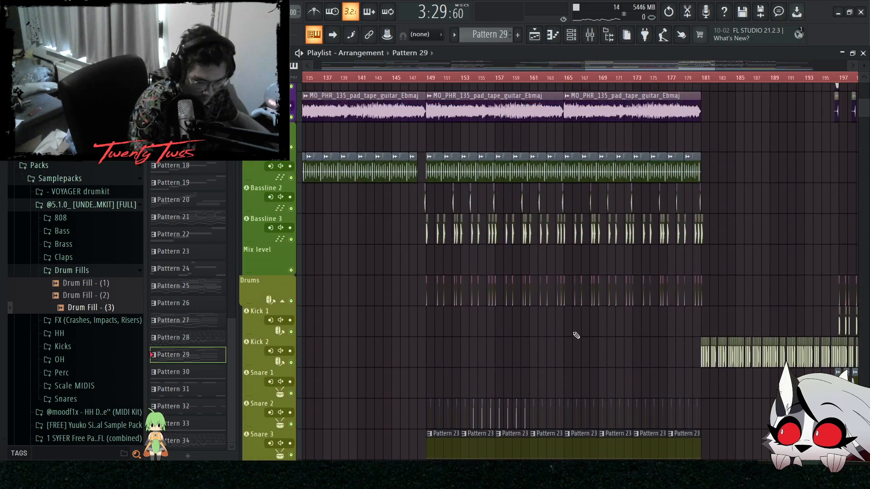
pyautogui.scroll(8, 573, 331)
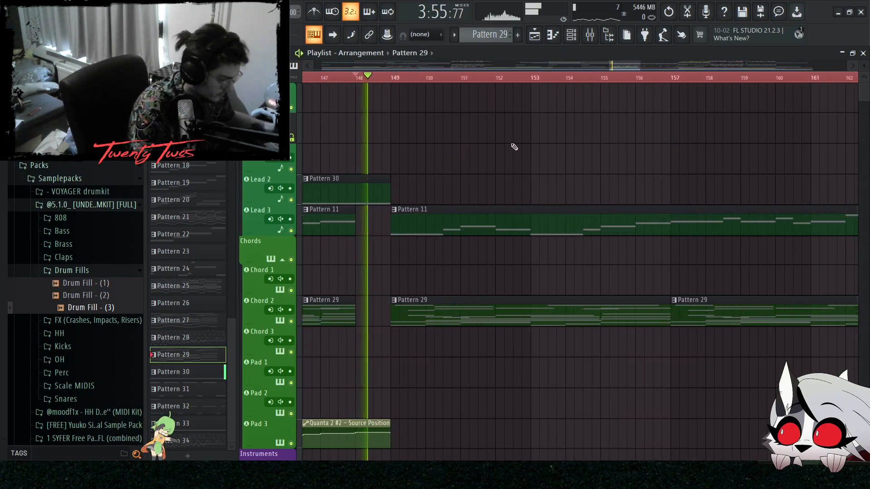
pyautogui.scroll(-8, 501, 161)
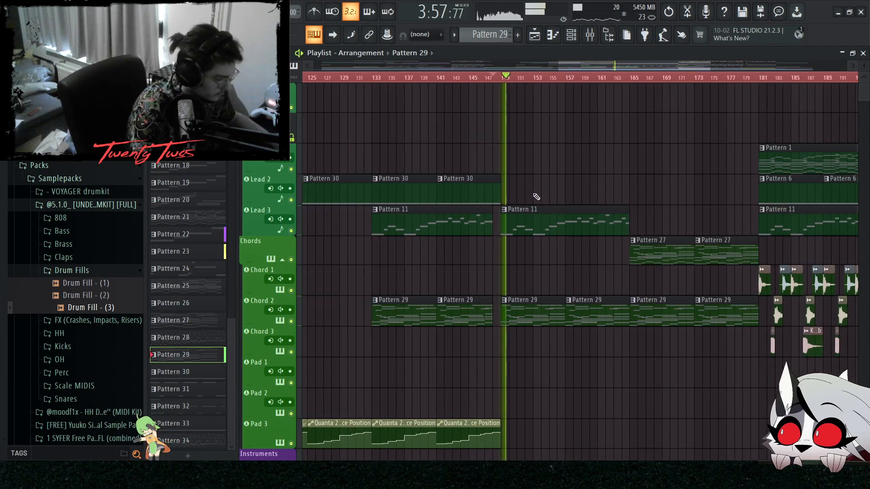
pyautogui.scroll(-8, 509, 254)
pyautogui.scroll(-10, 523, 279)
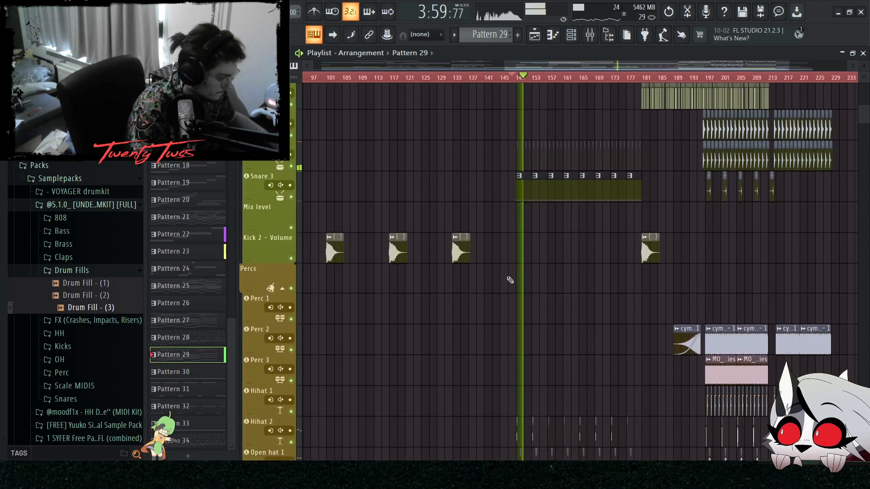
# - Examine the crash, impact and drum fill clips around bar 149, along with the percussion tracks, during playback
pyautogui.scroll(5, 470, 303)
pyautogui.scroll(-6, 602, 265)
pyautogui.scroll(5, 567, 252)
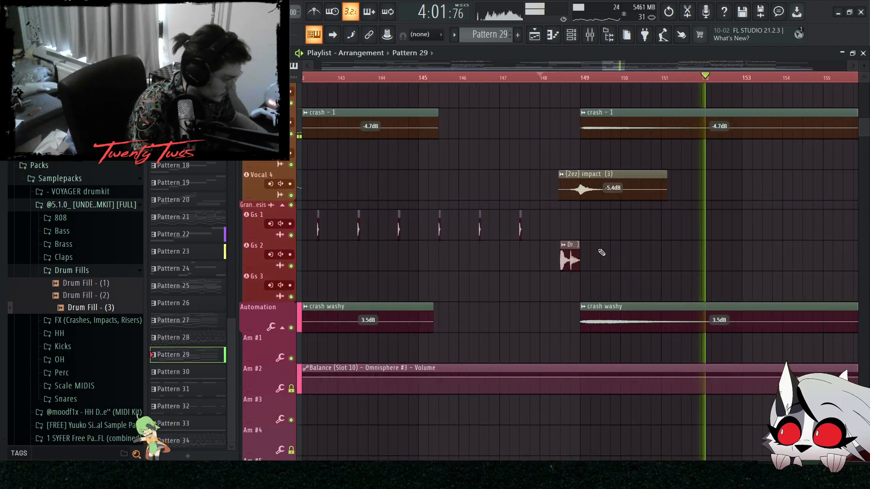
pyautogui.scroll(-10, 541, 261)
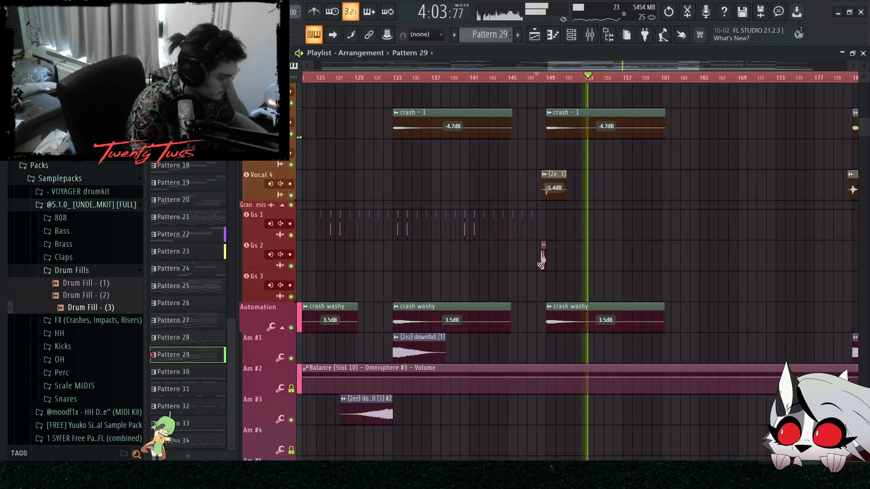
pyautogui.scroll(10, 590, 285)
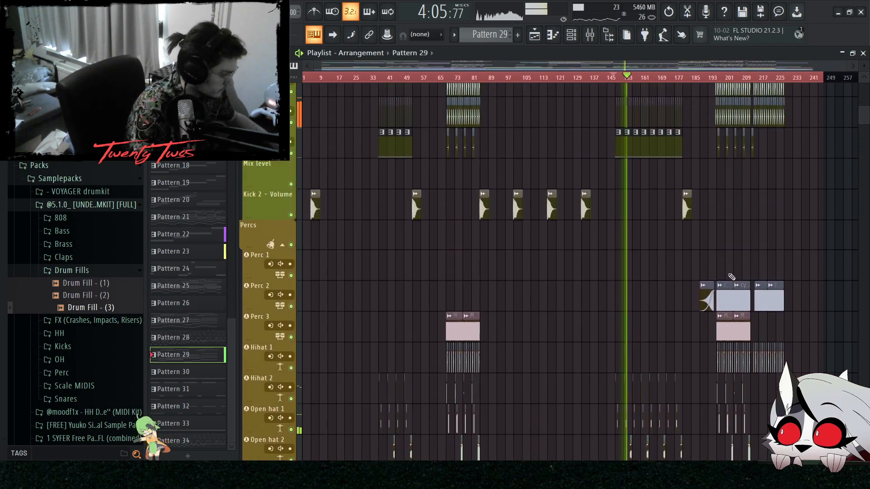
pyautogui.scroll(-2, 764, 283)
pyautogui.scroll(4, 747, 285)
pyautogui.scroll(6, 724, 279)
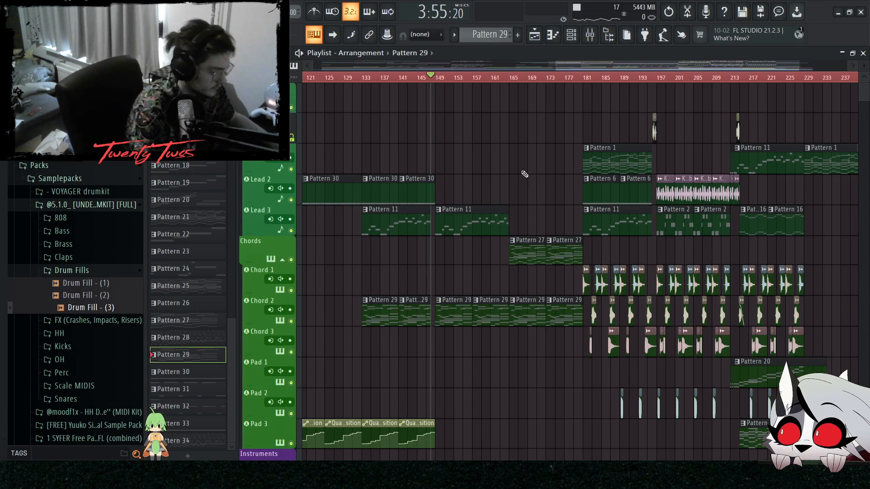
# - Survey the whole arrangement and highlight the clips on the lead tracks from bar 197 to the end
pyautogui.scroll(-1, 522, 168)
pyautogui.scroll(-3, 508, 164)
pyautogui.scroll(3, 500, 162)
pyautogui.scroll(-4, 533, 111)
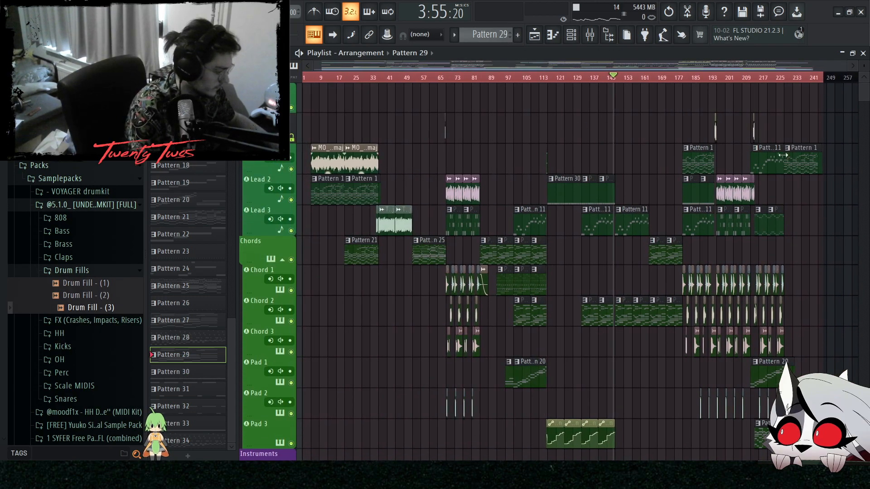
pyautogui.scroll(5, 778, 153)
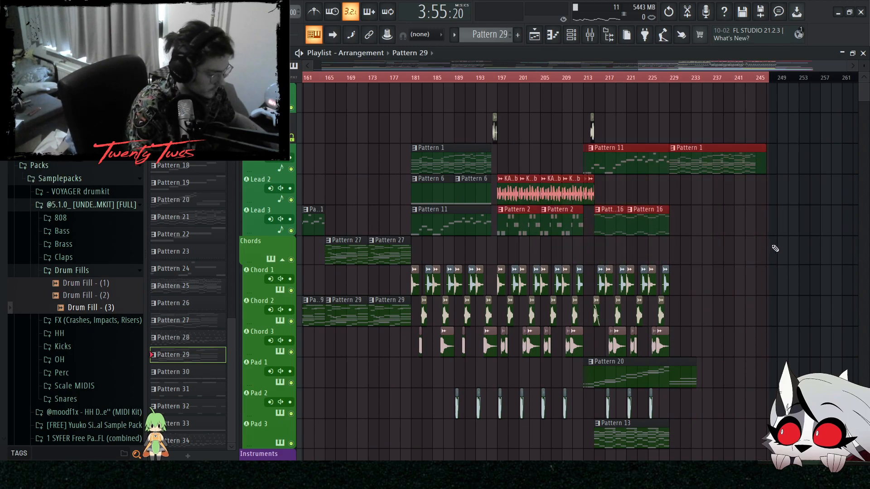
pyautogui.scroll(5, 470, 190)
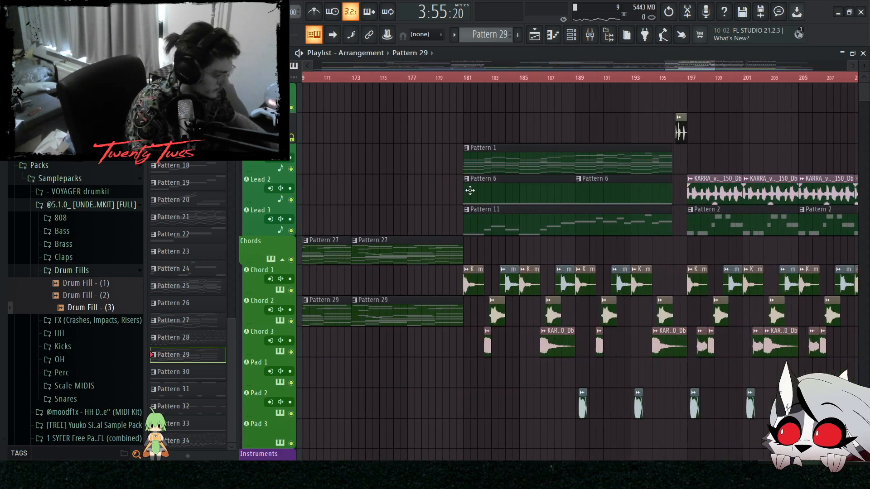
pyautogui.scroll(3, 470, 191)
# - Compare the sections before and after bar 149 and play the Pattern 27 and Pattern 29 chords briefly from bar 165
pyautogui.scroll(-12, 369, 146)
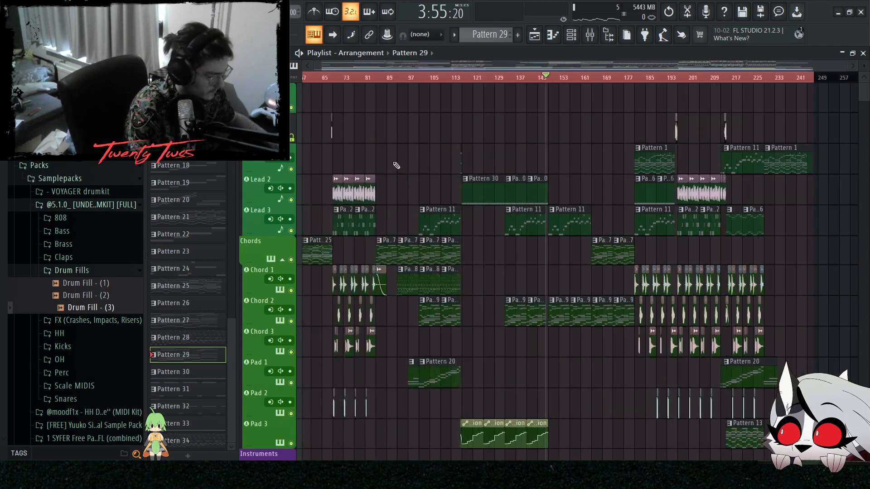
pyautogui.scroll(5, 634, 158)
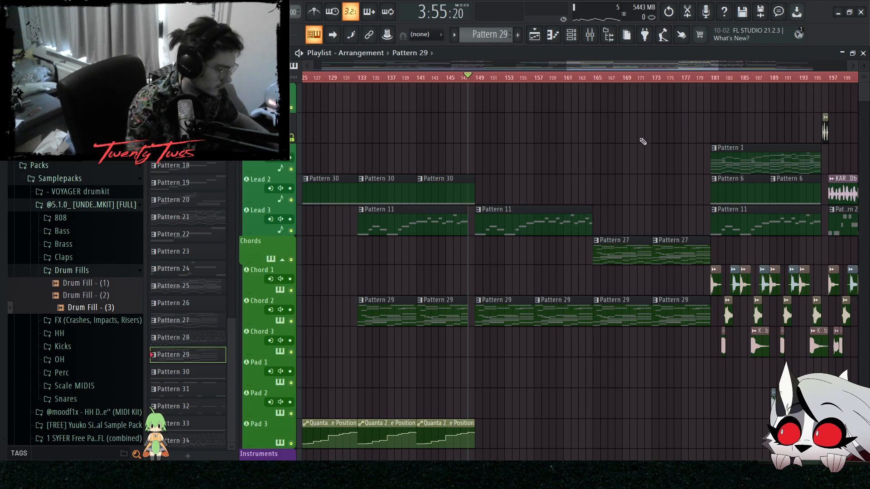
pyautogui.scroll(-6, 516, 208)
pyautogui.scroll(5, 770, 252)
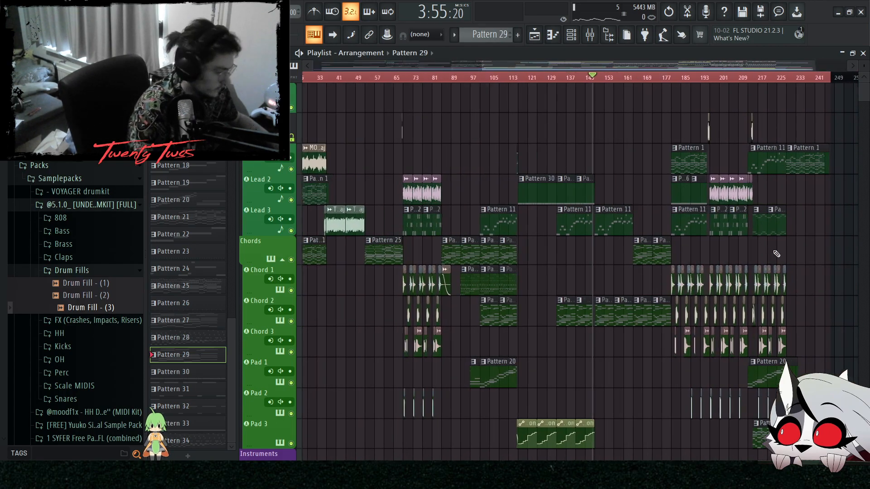
pyautogui.scroll(3, 361, 73)
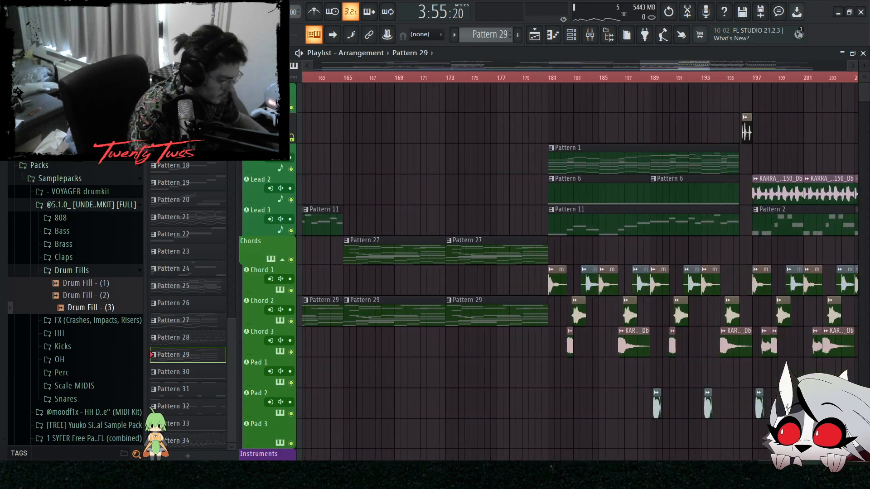
pyautogui.click(371, 79)
pyautogui.press('space')
pyautogui.scroll(1, 481, 206)
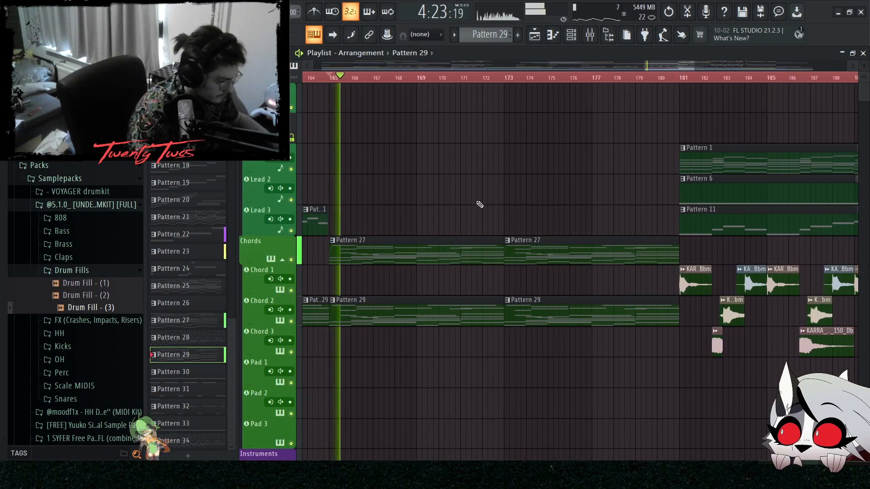
pyautogui.scroll(-3, 362, 213)
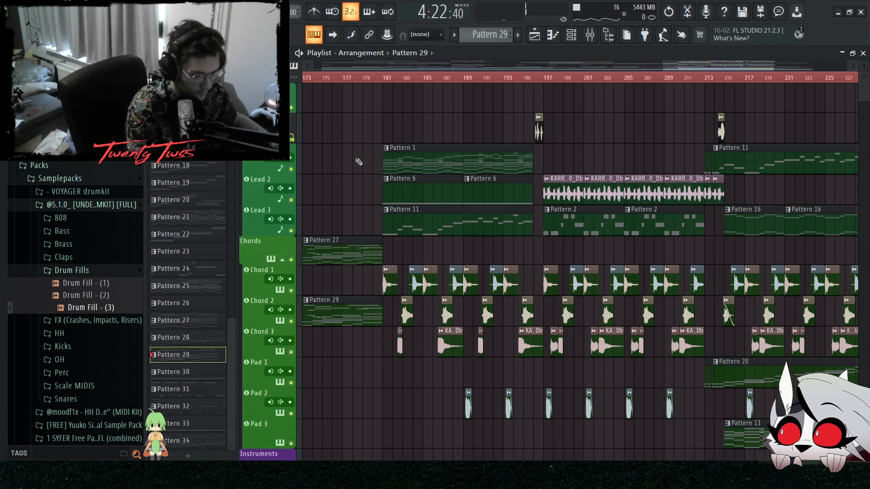
# - Open the Pattern 1 clip at bar 181 in the piano roll, view its LABS notes and close it
pyautogui.scroll(5, 394, 148)
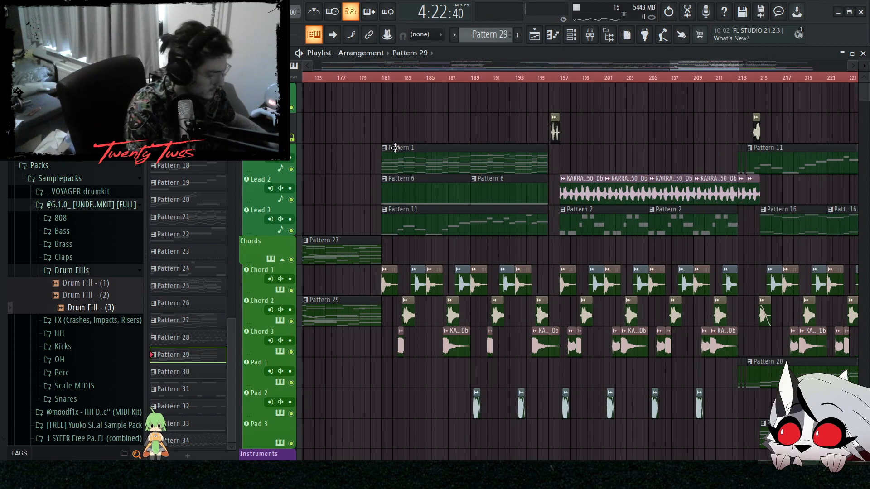
pyautogui.scroll(-3, 385, 157)
pyautogui.scroll(-2, 384, 156)
pyautogui.scroll(3, 390, 177)
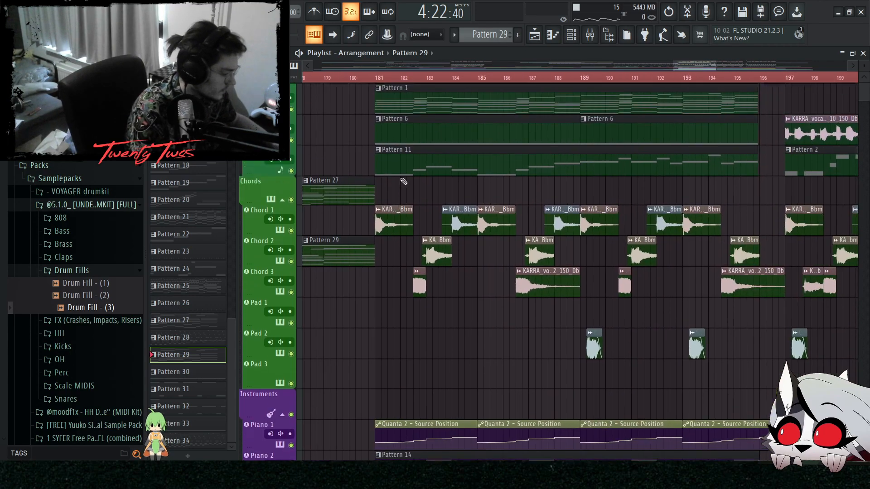
pyautogui.doubleClick(459, 161)
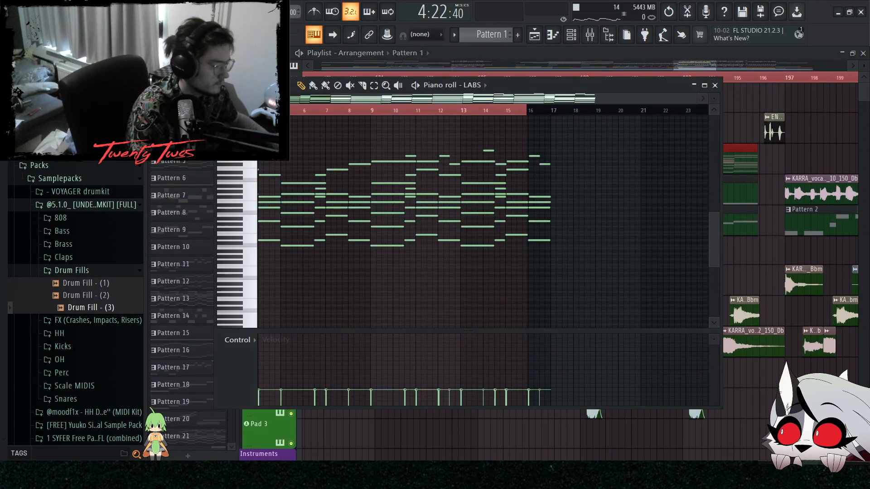
pyautogui.click(715, 85)
pyautogui.scroll(-1, 475, 177)
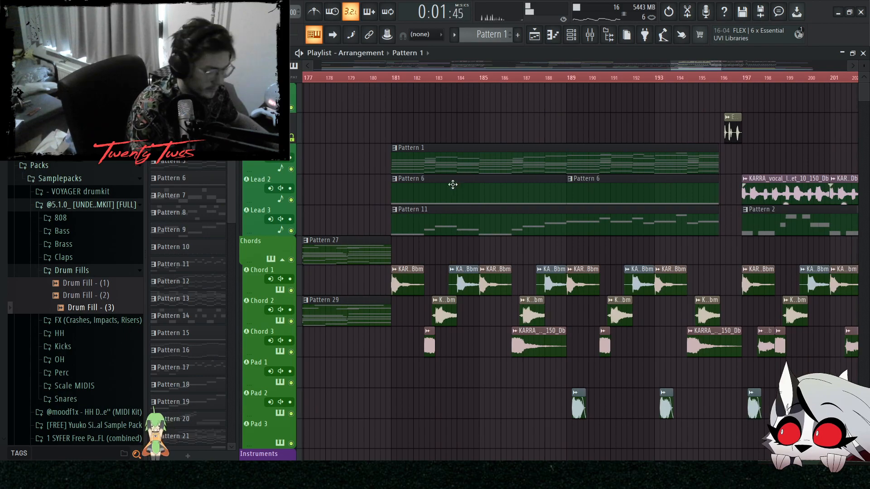
# - Open the Pattern 6 clip at bar 181 in the piano roll, view its Quanta 2 note and close it
pyautogui.doubleClick(453, 194)
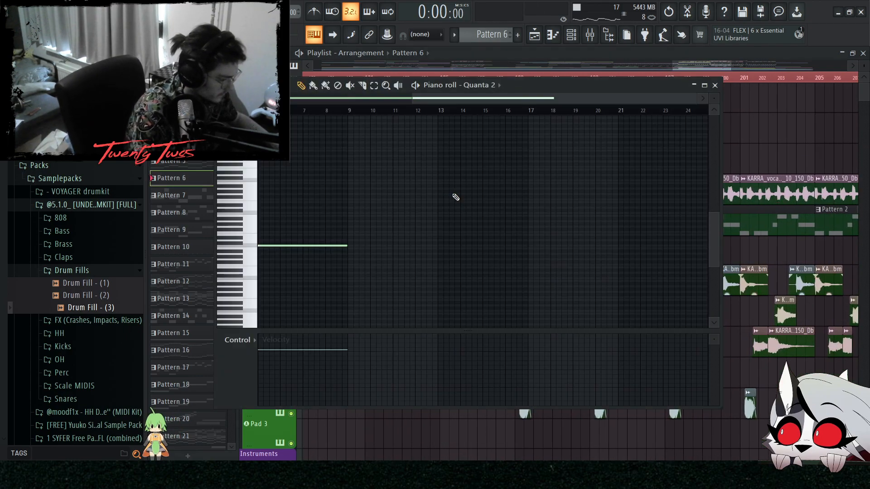
pyautogui.scroll(2, 411, 211)
pyautogui.press('space')
pyautogui.rightClick(762, 144)
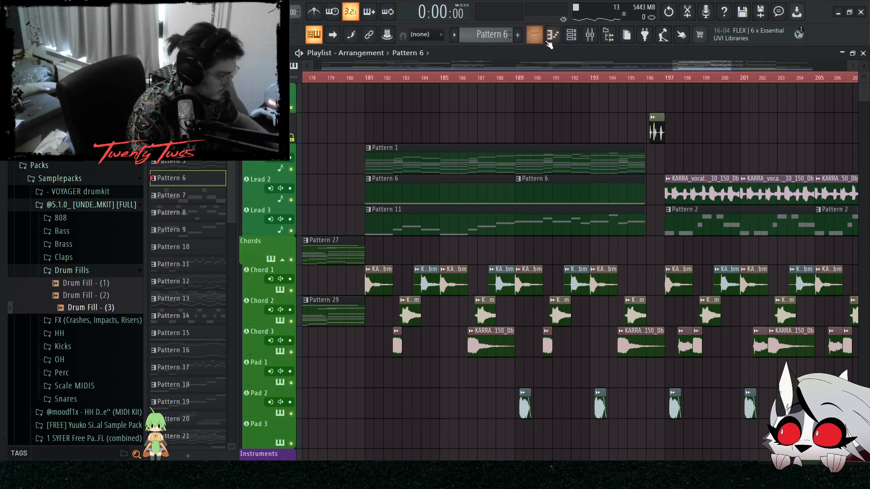
# - Check the Quanta 2 channel in the channel rack, return to the playlist and set the song position to bar 181
pyautogui.click(571, 34)
pyautogui.scroll(4, 385, 307)
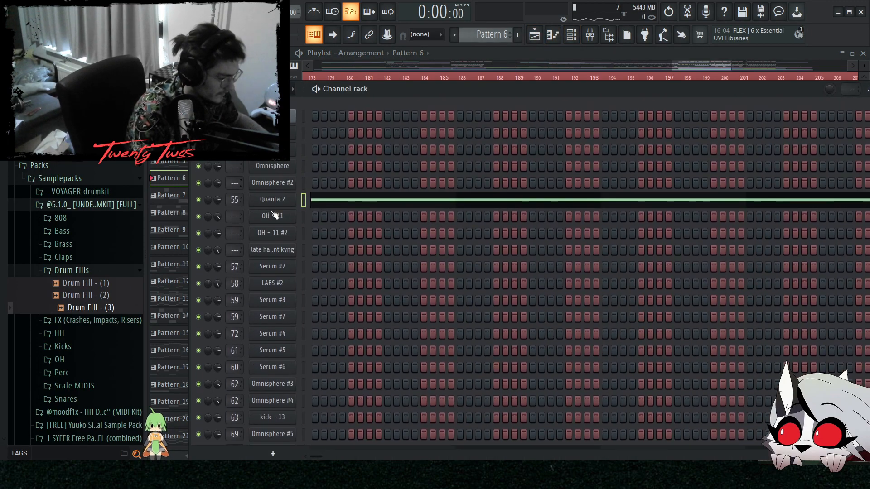
pyautogui.click(535, 35)
pyautogui.scroll(2, 428, 74)
pyautogui.hscroll(-1, 345, 74)
pyautogui.click(343, 78)
pyautogui.scroll(-3, 362, 313)
pyautogui.scroll(-5, 407, 314)
pyautogui.scroll(4, 462, 313)
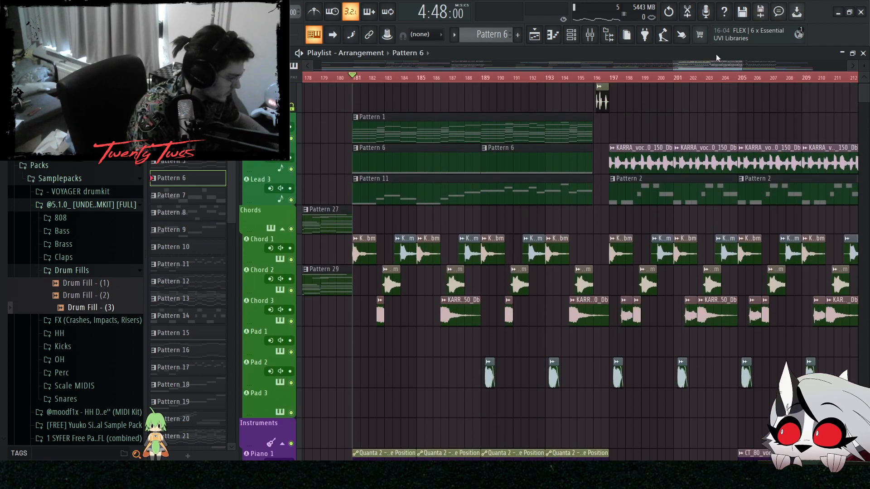
# - Open the Quanta 2 instrument from the channel rack, view its granular oscillator settings and return to the playlist
pyautogui.click(589, 35)
pyautogui.click(571, 35)
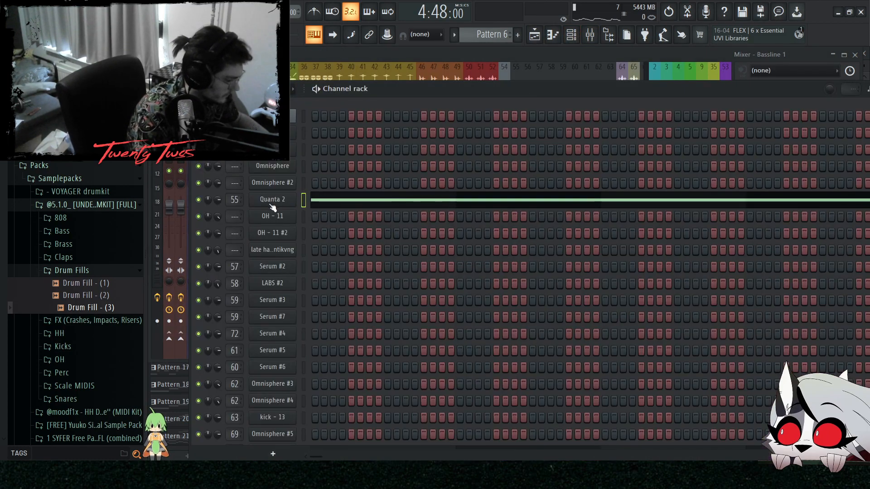
pyautogui.click(271, 204)
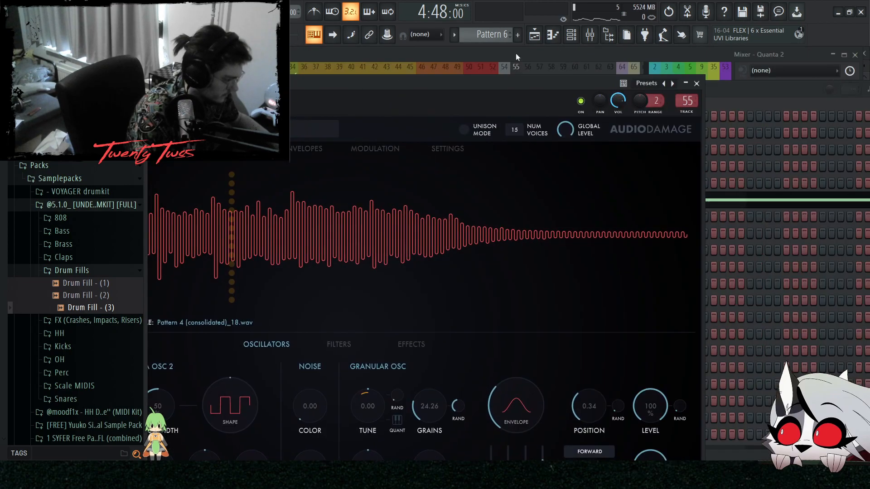
pyautogui.click(551, 37)
pyautogui.click(535, 38)
# - Play from bar 181 while viewing the vocal chops, the Quanta 2 source position automation and Pattern 14 on the piano tracks
pyautogui.scroll(-4, 500, 258)
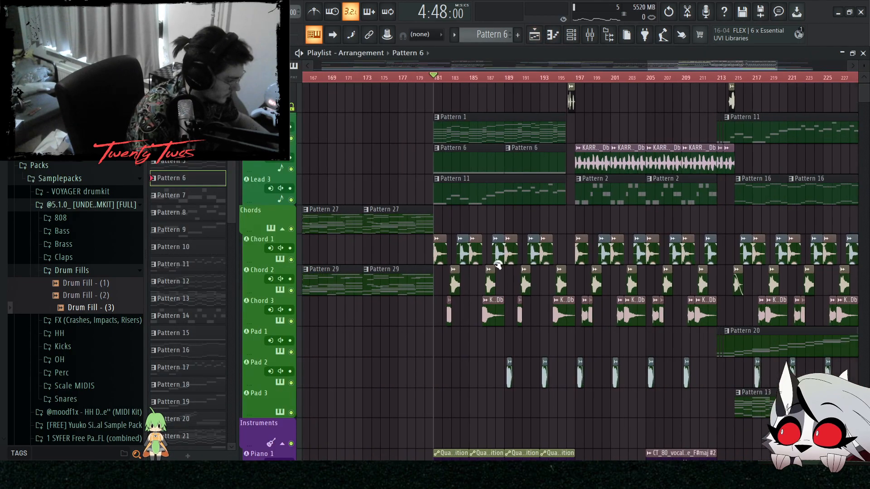
pyautogui.scroll(4, 428, 311)
pyautogui.press('space')
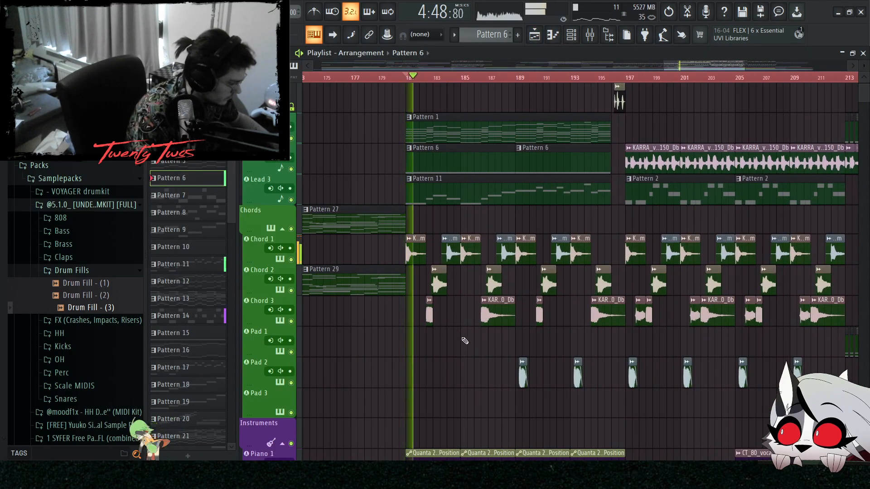
pyautogui.scroll(-3, 480, 335)
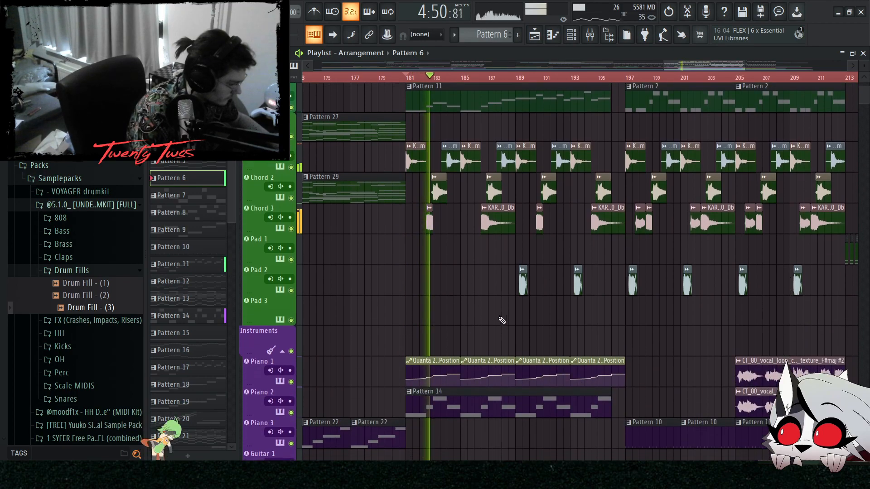
pyautogui.scroll(-5, 511, 288)
pyautogui.press('space')
# - Go back to bar 21 and select the intro's Lead 1 audio, Pattern 1 and Pattern 21 clips
pyautogui.scroll(-2, 539, 301)
pyautogui.scroll(4, 453, 272)
pyautogui.scroll(2, 367, 87)
pyautogui.scroll(3, 349, 294)
pyautogui.press('space')
pyautogui.scroll(-5, 399, 295)
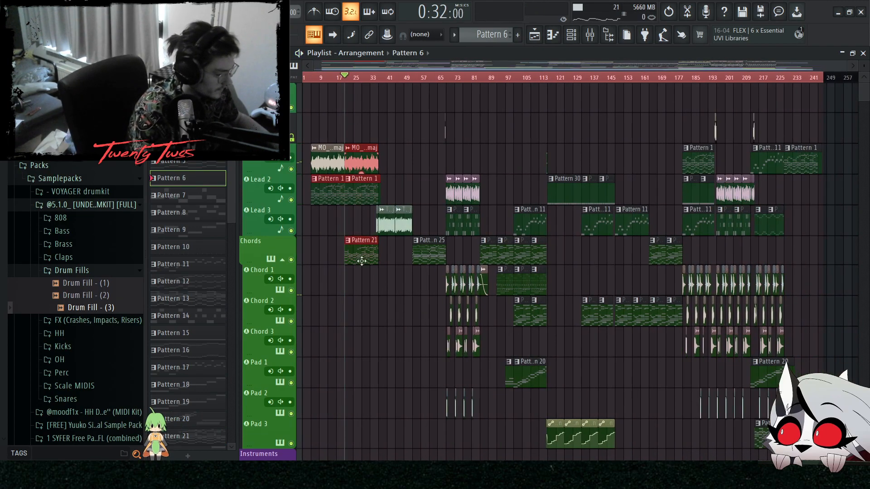
# - Compare the lead and chord tracks from bar 73 onward, highlighting clips such as the second Pattern 6 near bar 189
pyautogui.scroll(3, 619, 300)
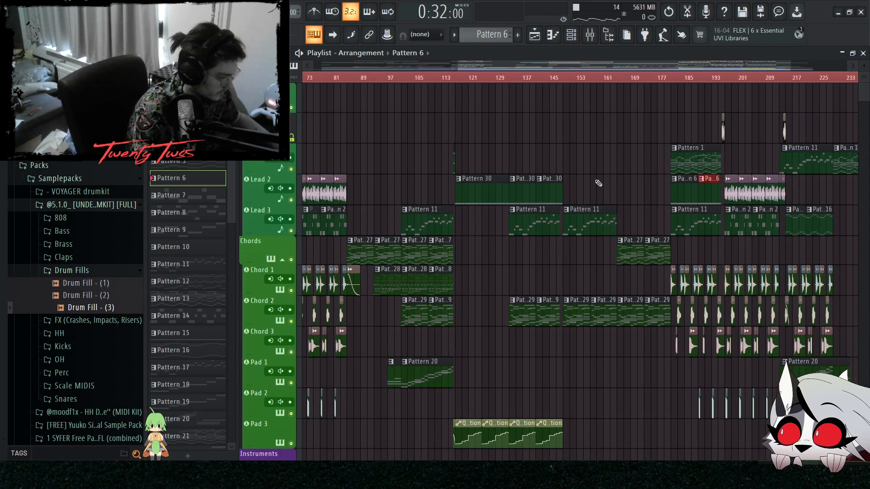
pyautogui.scroll(-2, 516, 236)
pyautogui.scroll(4, 514, 213)
pyautogui.moveTo(522, 160); pyautogui.dragTo(610, 386)
pyautogui.scroll(-2, 546, 277)
pyautogui.scroll(-1, 544, 276)
pyautogui.keyDown('ctrl'); pyautogui.click(531, 154); pyautogui.keyUp('ctrl')
pyautogui.scroll(-2, 534, 158)
pyautogui.scroll(6, 740, 224)
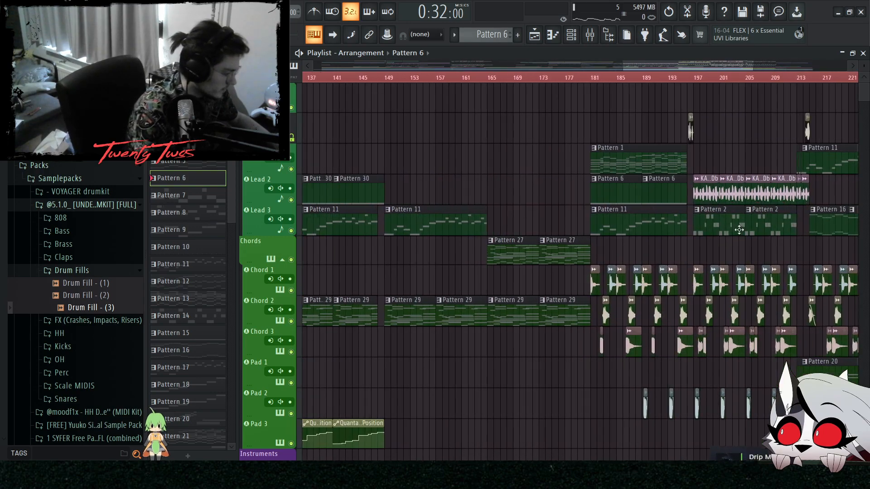
# - View the lead clips between bars 181 and 229 and start playback from bar 181
pyautogui.scroll(-3, 436, 204)
pyautogui.moveTo(828, 213); pyautogui.dragTo(673, 233)
pyautogui.scroll(4, 422, 136)
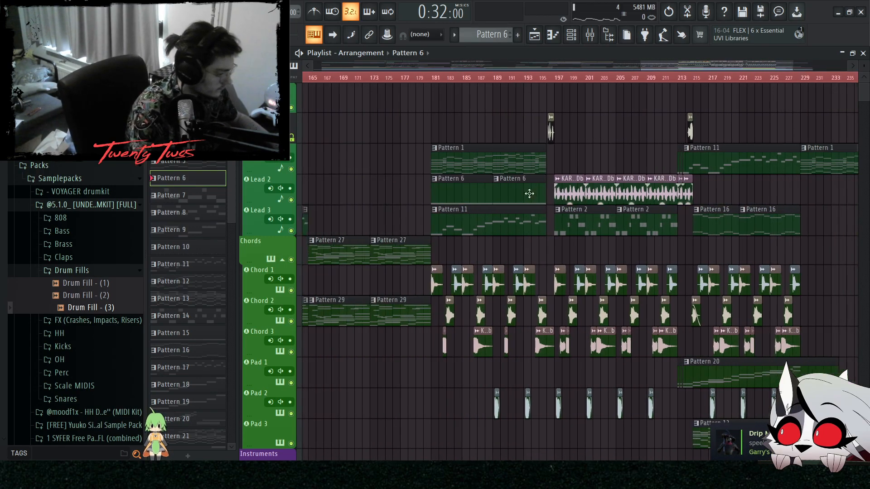
pyautogui.click(441, 78)
pyautogui.press('space')
pyautogui.scroll(3, 501, 224)
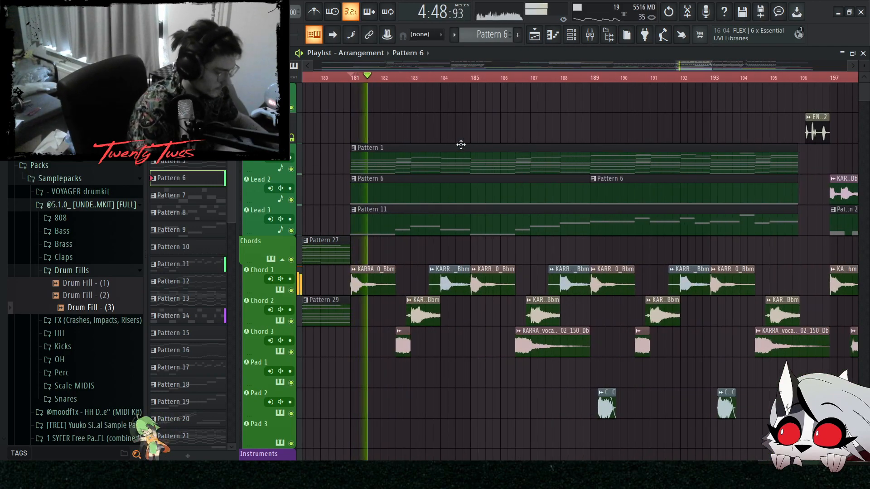
# - Check the Piano 2 and lead layers, select the first Pattern 6 clip, and solo Lead 2 briefly before restoring all tracks
pyautogui.scroll(-6, 472, 252)
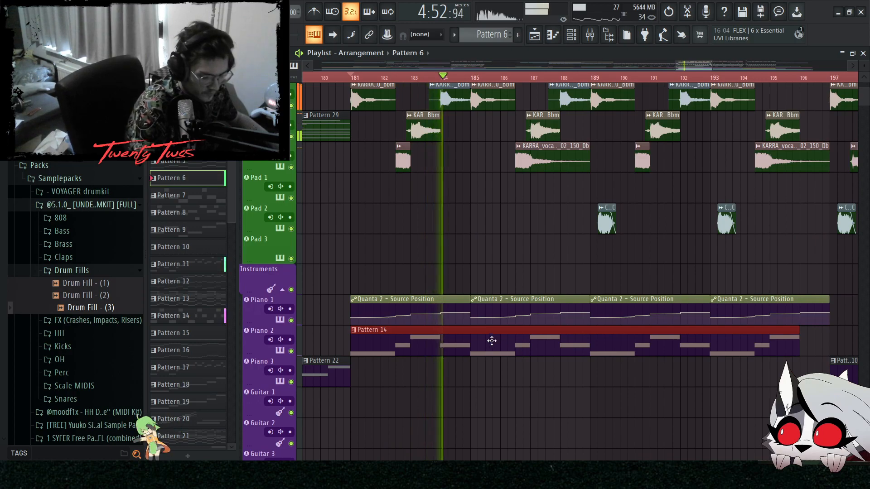
pyautogui.scroll(5, 495, 341)
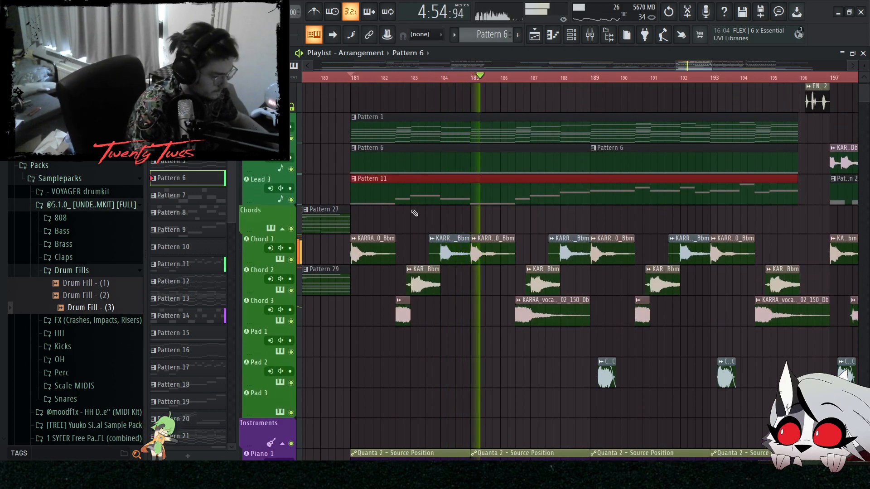
pyautogui.scroll(1, 434, 240)
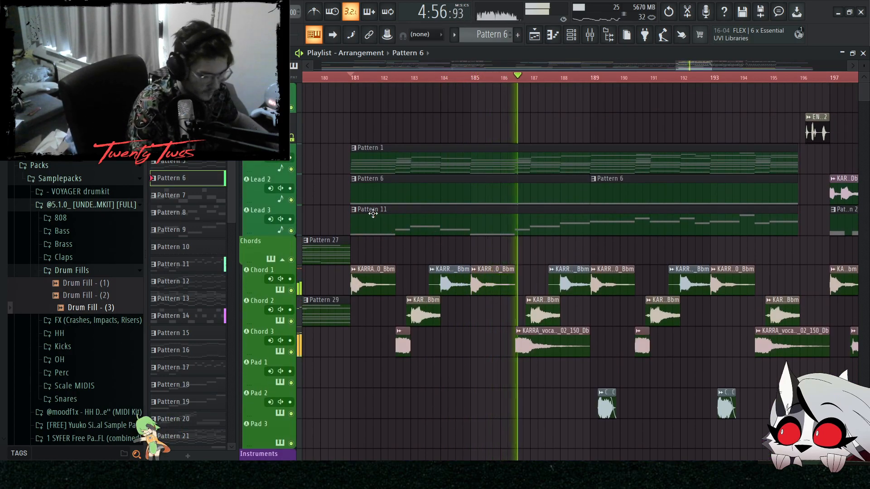
pyautogui.moveTo(362, 196); pyautogui.dragTo(390, 196)
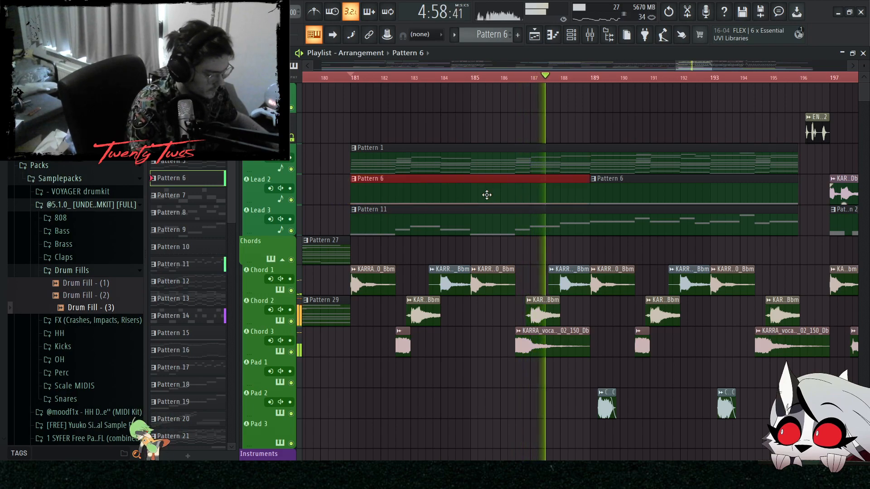
pyautogui.rightClick(290, 200)
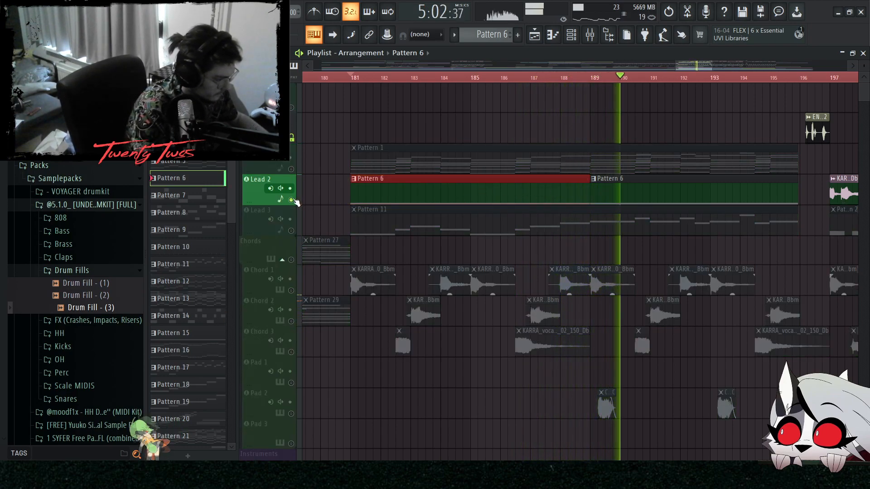
pyautogui.press('space')
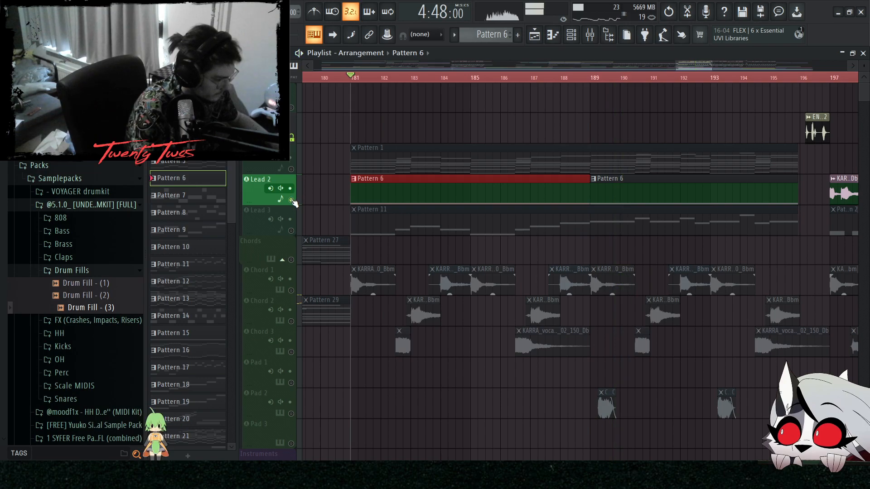
pyautogui.rightClick(290, 199)
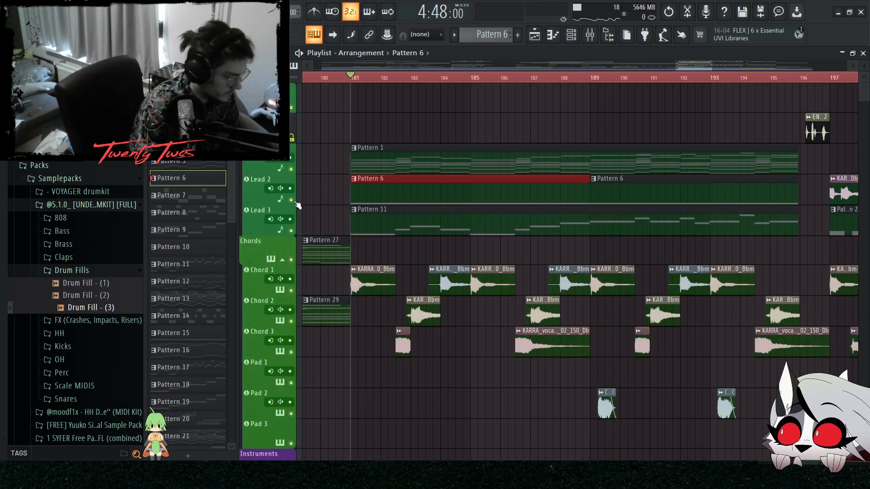
# - View the chord and piano layers from bar 181 and select both pandaloops_inbetween_glitch_Em_120 clips on String 1
pyautogui.scroll(-6, 438, 297)
pyautogui.scroll(2, 446, 282)
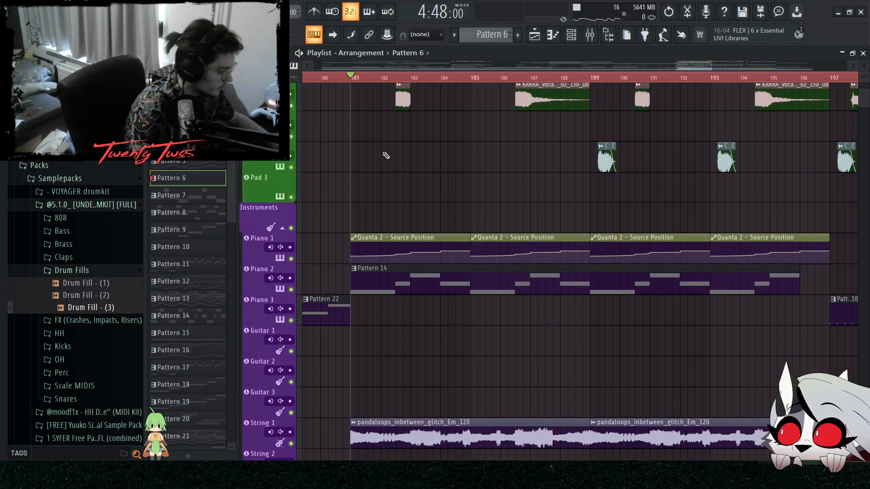
pyautogui.moveTo(384, 154); pyautogui.dragTo(762, 80)
pyautogui.scroll(5, 754, 205)
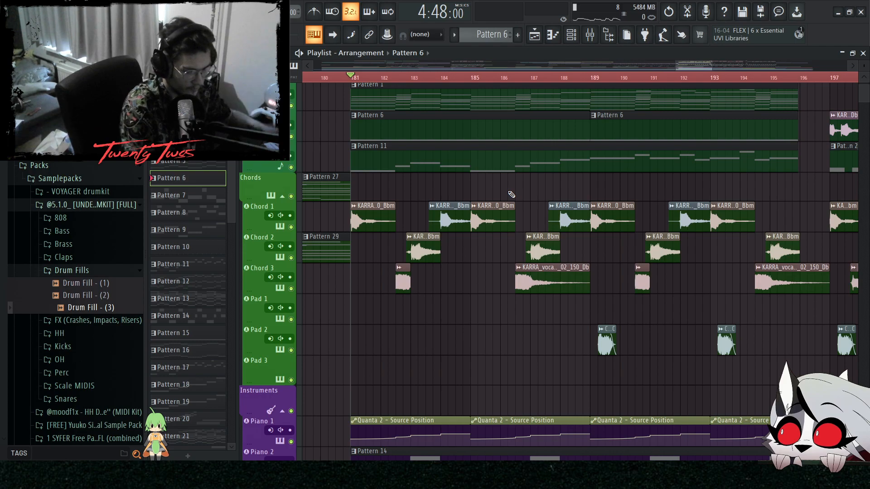
pyautogui.scroll(-12, 610, 122)
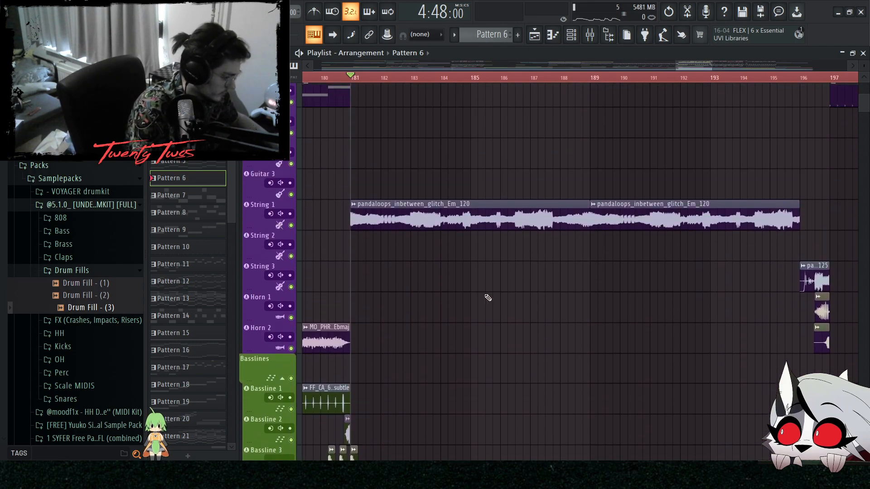
pyautogui.scroll(-4, 567, 284)
pyautogui.scroll(4, 543, 278)
pyautogui.moveTo(442, 251); pyautogui.dragTo(723, 158)
pyautogui.scroll(-4, 477, 266)
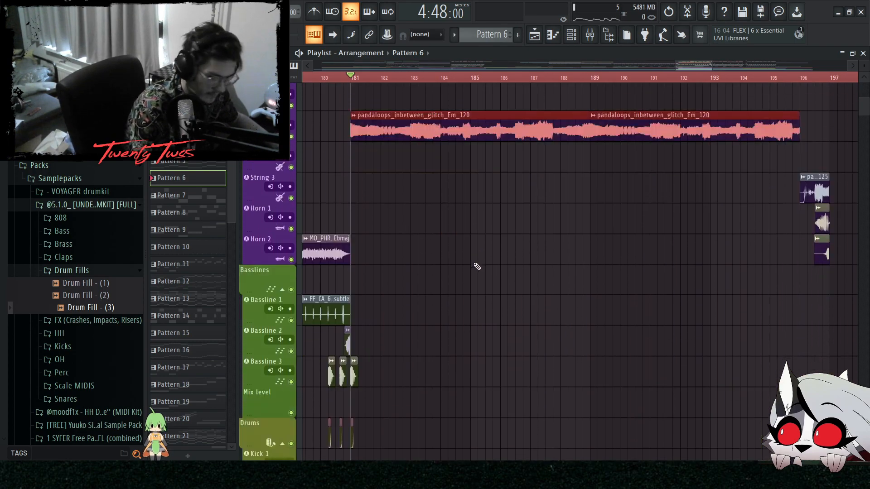
# - Select the Kick 2 clips from bar 181 to about bar 193 and view the percussion tracks beneath them
pyautogui.scroll(-3, 385, 317)
pyautogui.moveTo(311, 354); pyautogui.dragTo(740, 323)
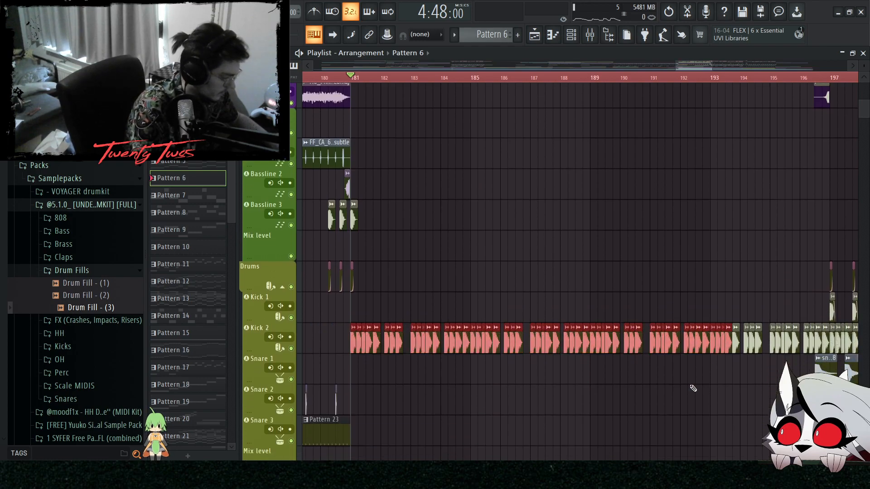
pyautogui.scroll(-1, 684, 381)
pyautogui.click(681, 376)
pyautogui.scroll(-2, 612, 367)
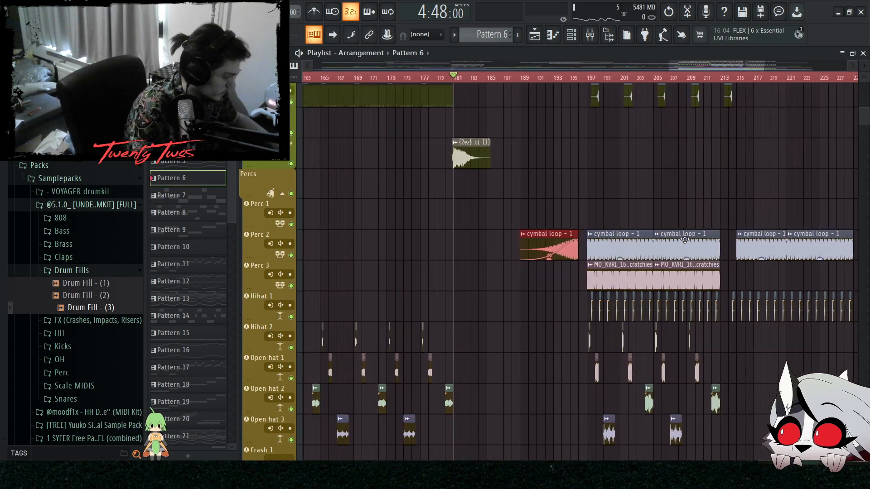
# - Open and close the fading-in cymbal loop - 1 clip on Perc 2, and view the crash, impact and downfall clips at bar 181
pyautogui.doubleClick(556, 249)
pyautogui.press('Escape')
pyautogui.scroll(-2, 598, 226)
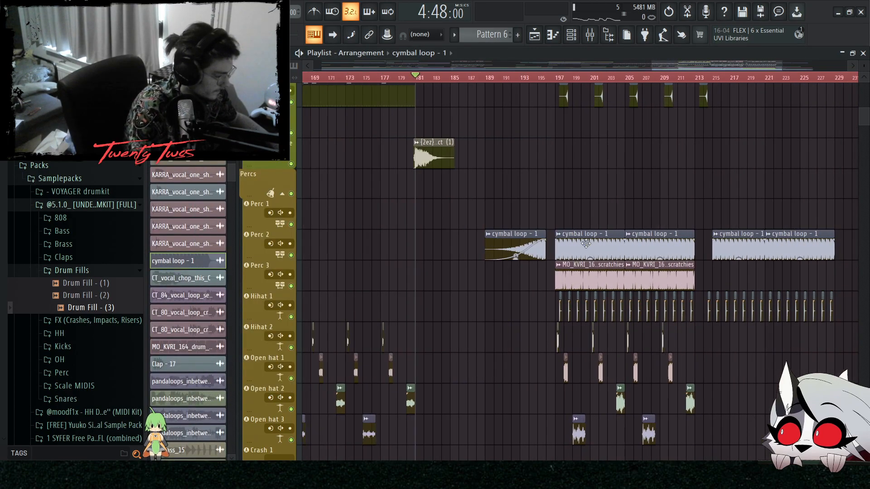
pyautogui.scroll(2, 456, 240)
pyautogui.scroll(-6, 492, 299)
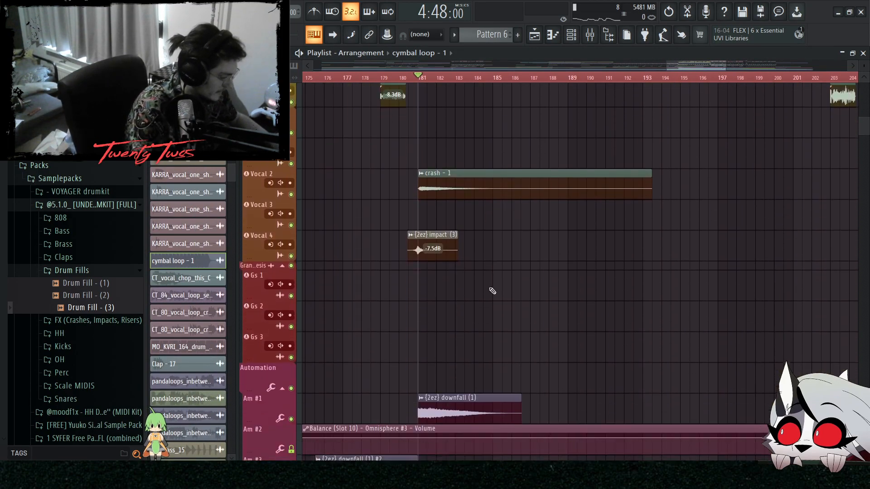
# - Play from bar 189 up to the bar 197 transition while viewing the instrument, chord and lead tracks, and stop playback
pyautogui.scroll(12, 652, 310)
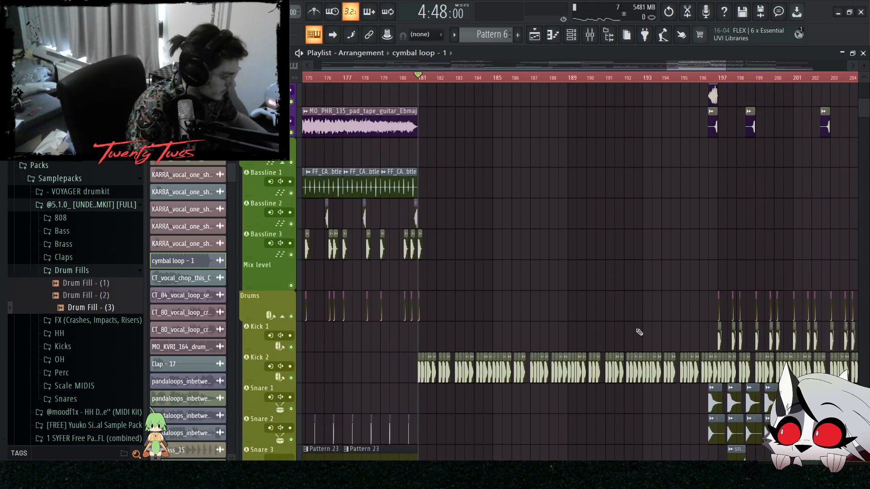
pyautogui.scroll(5, 616, 217)
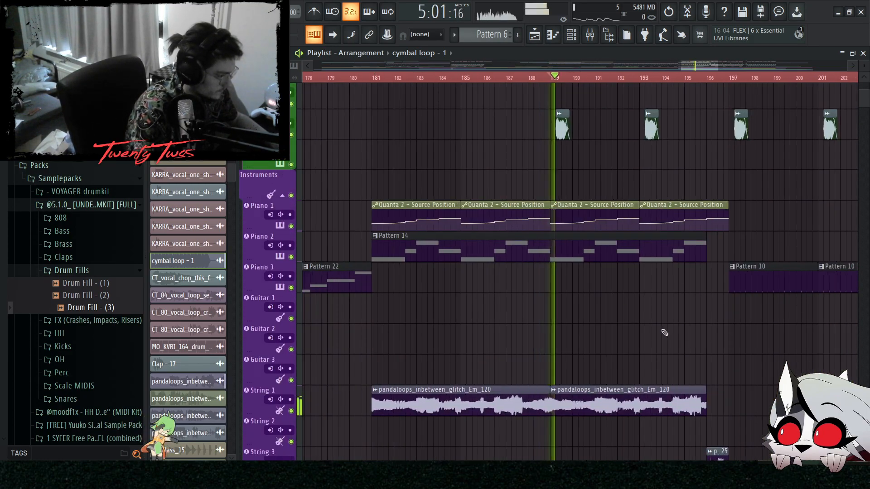
pyautogui.scroll(4, 608, 287)
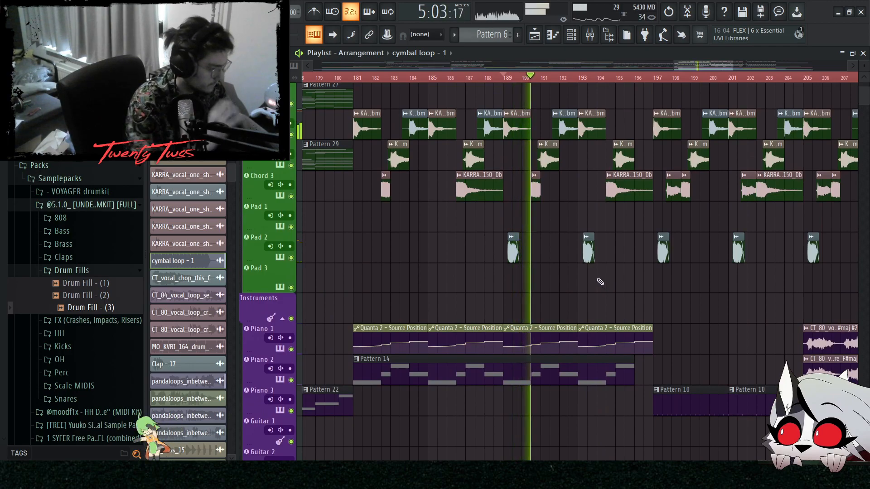
pyautogui.scroll(5, 623, 309)
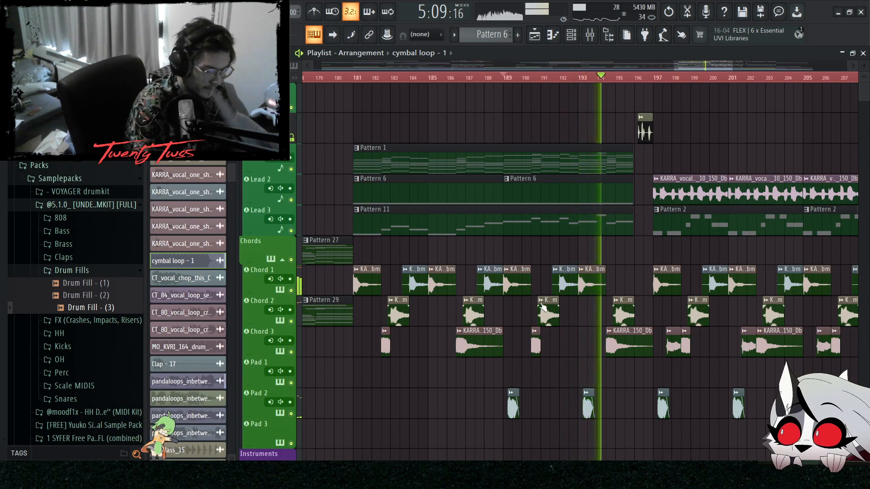
pyautogui.scroll(4, 768, 211)
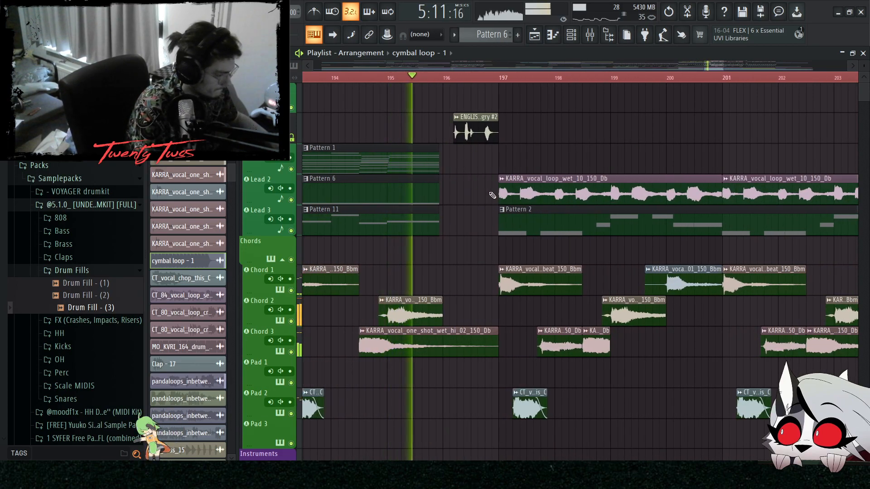
pyautogui.scroll(-3, 574, 185)
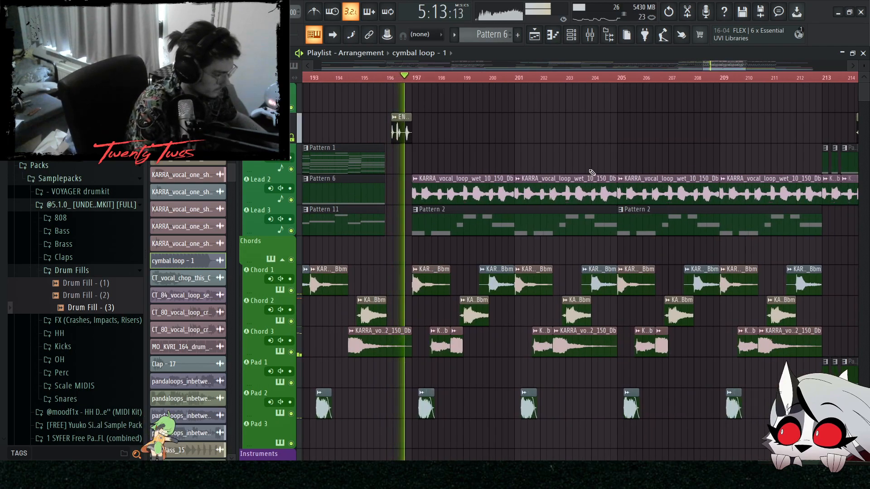
pyautogui.press('space')
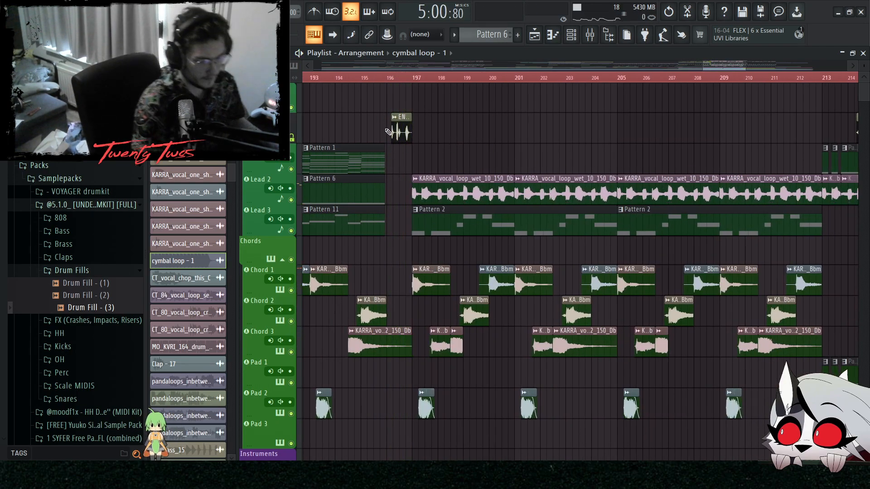
# - Examine the transition clips between bars 196 and 197 and solo the track holding the ENGLISH-Getup-angry #2 clip
pyautogui.scroll(-8, 430, 181)
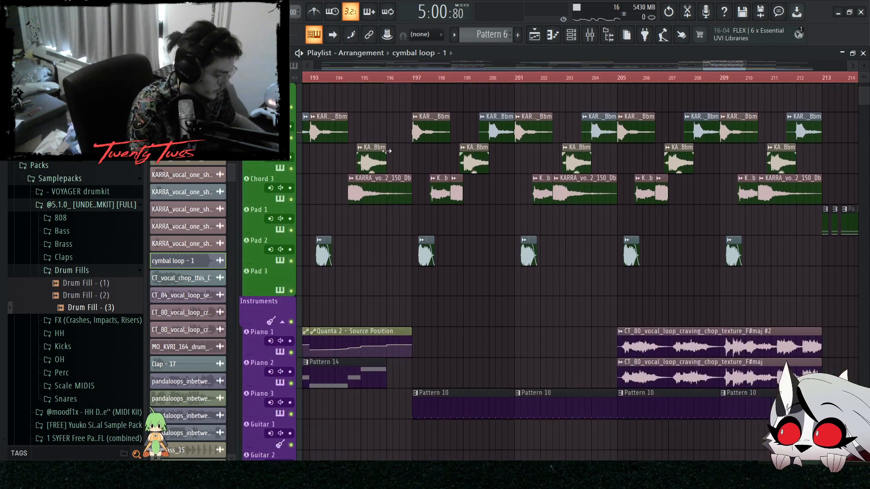
pyautogui.scroll(3, 404, 224)
pyautogui.scroll(3, 404, 224)
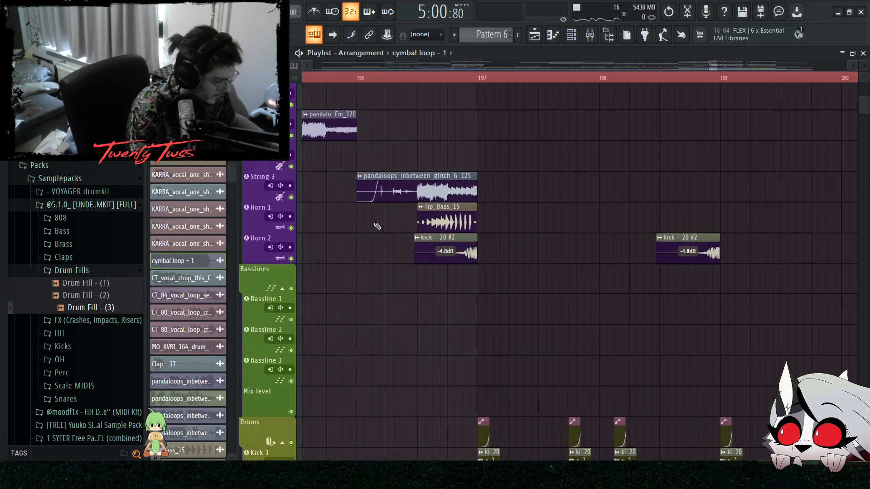
pyautogui.scroll(8, 405, 212)
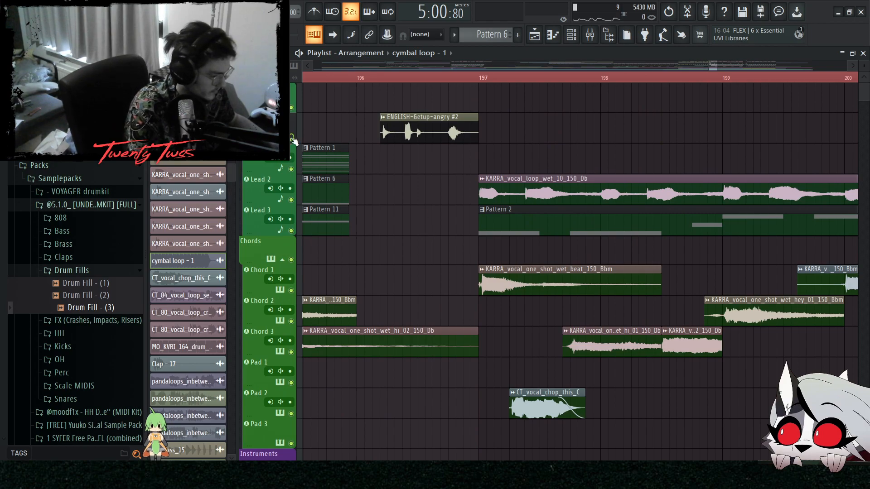
pyautogui.rightClick(294, 140)
pyautogui.rightClick(287, 140)
pyautogui.rightClick(292, 139)
pyautogui.scroll(-3, 331, 145)
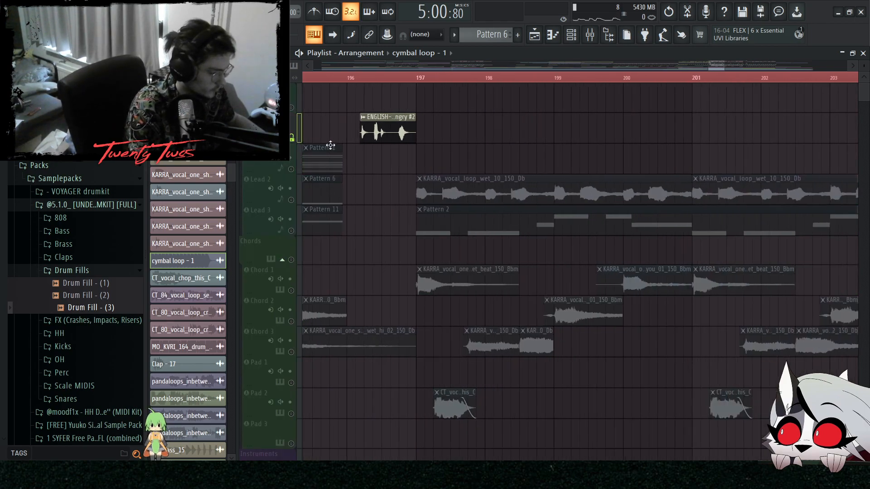
pyautogui.moveTo(331, 102); pyautogui.dragTo(459, 143)
pyautogui.moveTo(499, 101); pyautogui.dragTo(380, 150)
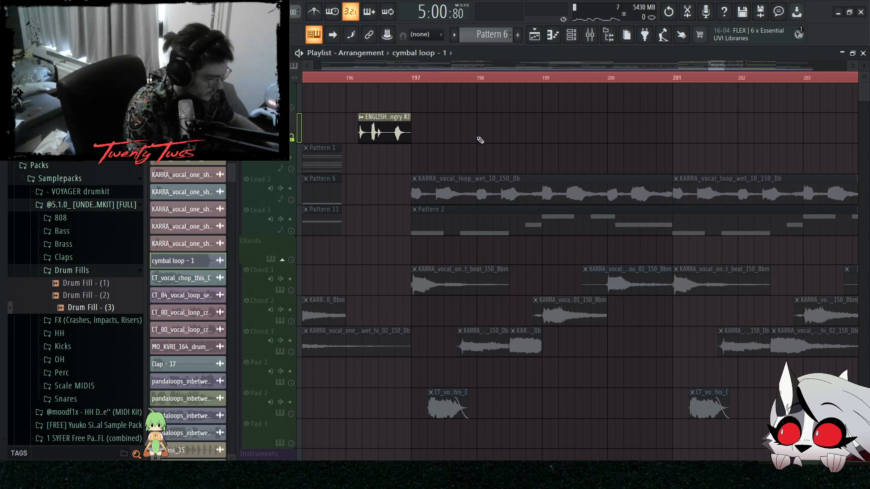
pyautogui.scroll(-2, 480, 140)
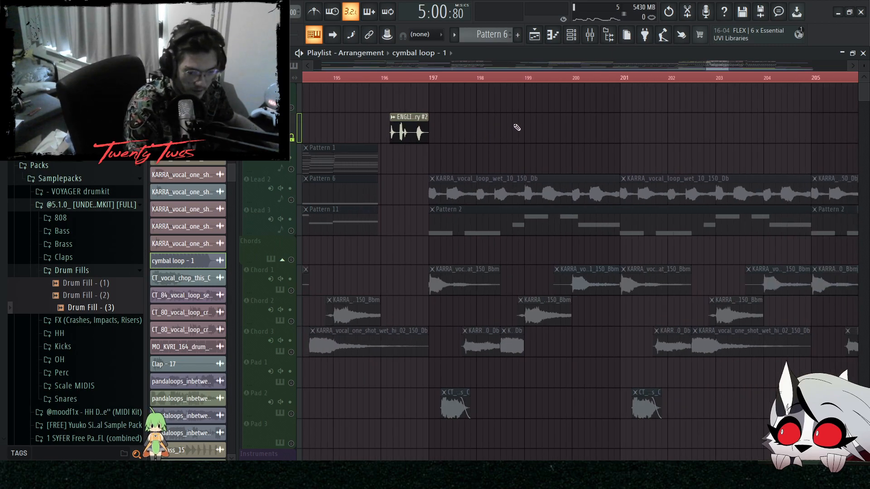
# - Set the playback position to bar 196 and play the soloed ENGLISH-Getup-angry #2 vocal clip
pyautogui.scroll(-5, 522, 128)
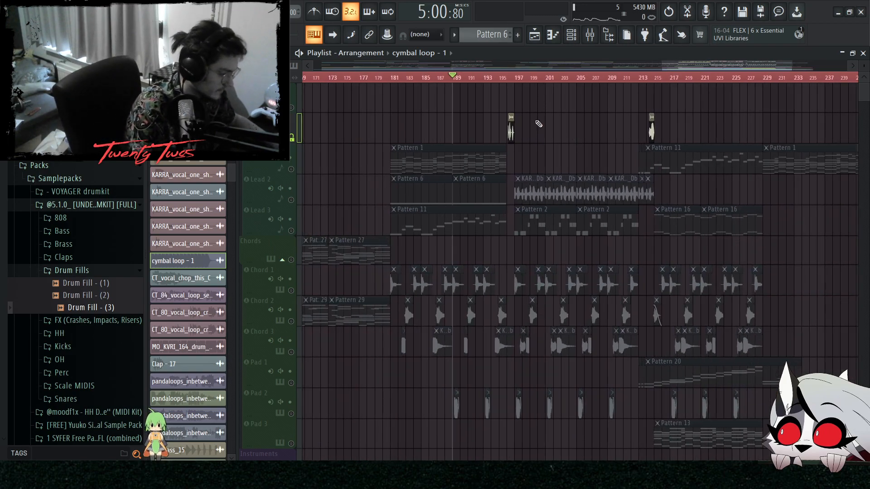
pyautogui.scroll(5, 497, 272)
pyautogui.scroll(-2, 493, 165)
pyautogui.scroll(2, 494, 165)
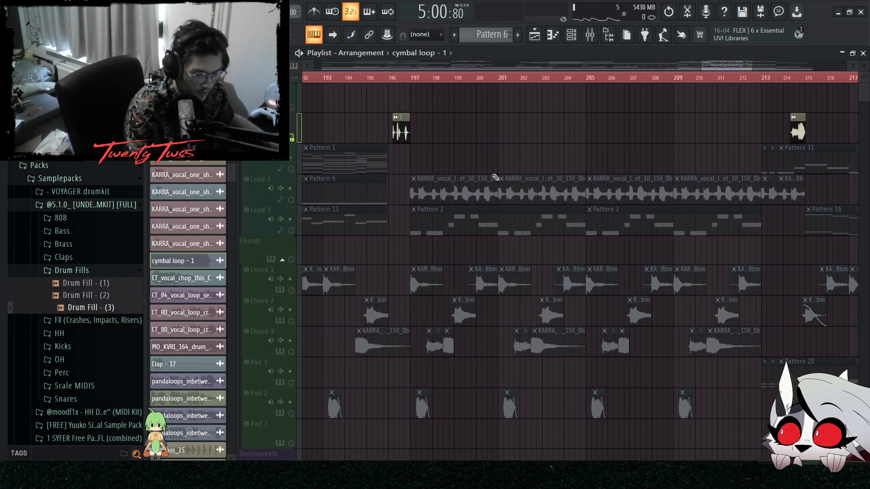
pyautogui.scroll(-2, 419, 147)
pyautogui.scroll(3, 419, 147)
pyautogui.click(392, 79)
pyautogui.scroll(-3, 491, 115)
pyautogui.press('space')
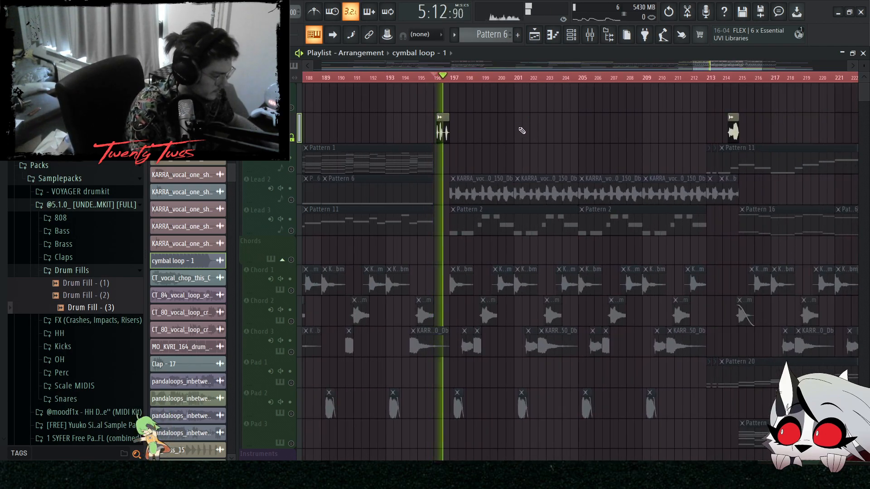
pyautogui.press('space')
# - Solo String 3 and play its pandaloops_inbetween_glitch_G_125 clip from bar 196
pyautogui.scroll(3, 490, 177)
pyautogui.scroll(-3, 489, 181)
pyautogui.scroll(3, 434, 188)
pyautogui.scroll(-7, 396, 225)
pyautogui.scroll(-8, 355, 216)
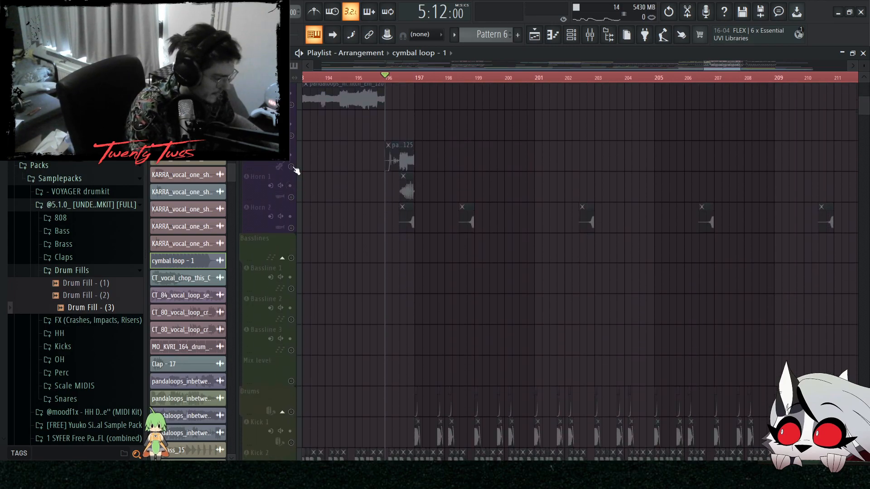
pyautogui.scroll(5, 392, 159)
pyautogui.scroll(2, 498, 155)
pyautogui.scroll(-5, 530, 162)
pyautogui.press('space')
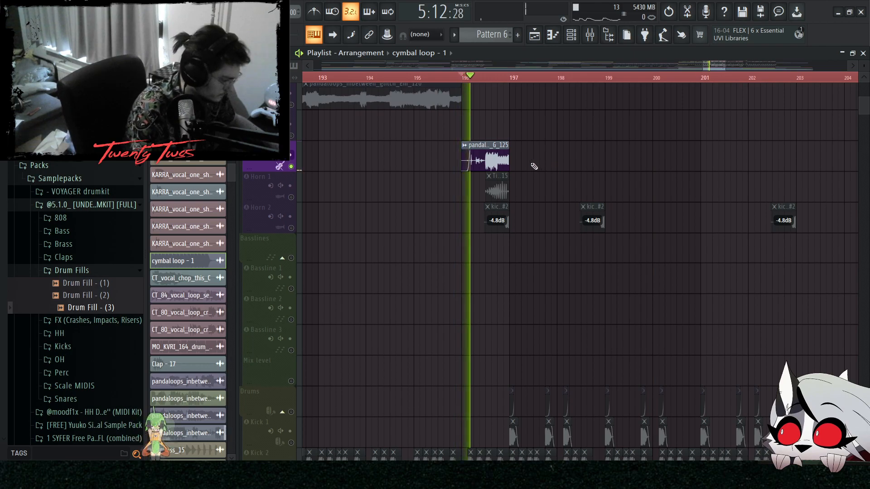
pyautogui.press('space')
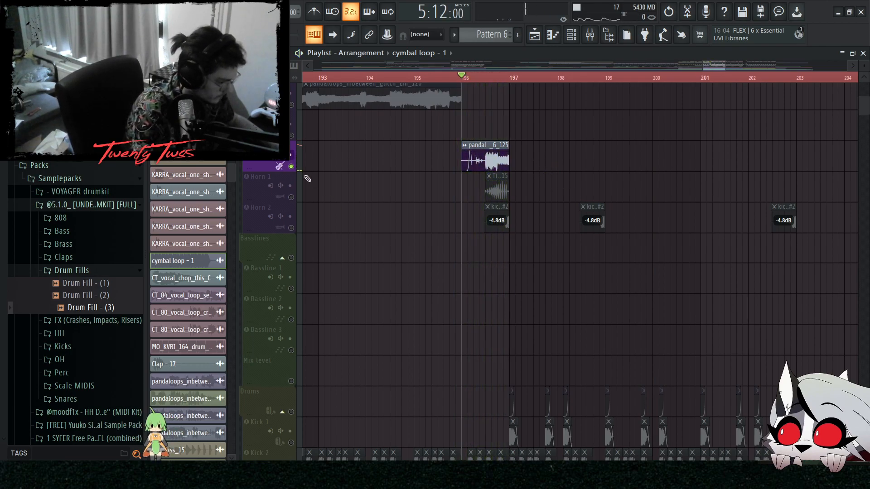
# - Solo Horn 1 and play its Tip_Bass_15 clip from bar 196
pyautogui.scroll(2, 490, 206)
pyautogui.rightClick(291, 197)
pyautogui.press('space')
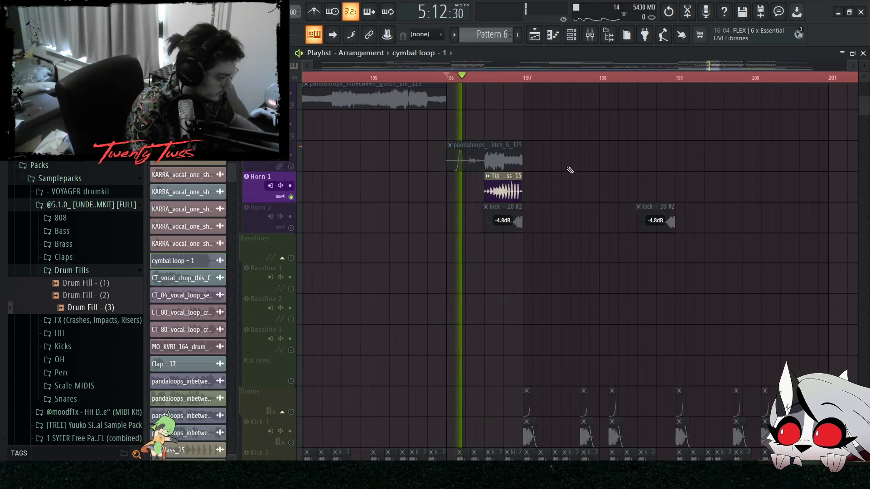
# - Stop playback, solo Horn 2 and play its kick - 20 #2 clip from bar 196
pyautogui.scroll(4, 593, 177)
pyautogui.press('space')
pyautogui.scroll(6, 372, 190)
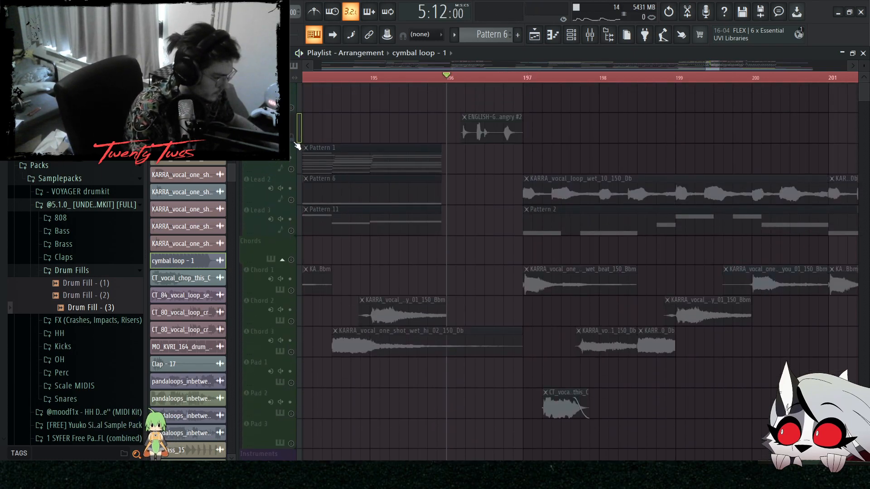
pyautogui.scroll(-8, 391, 164)
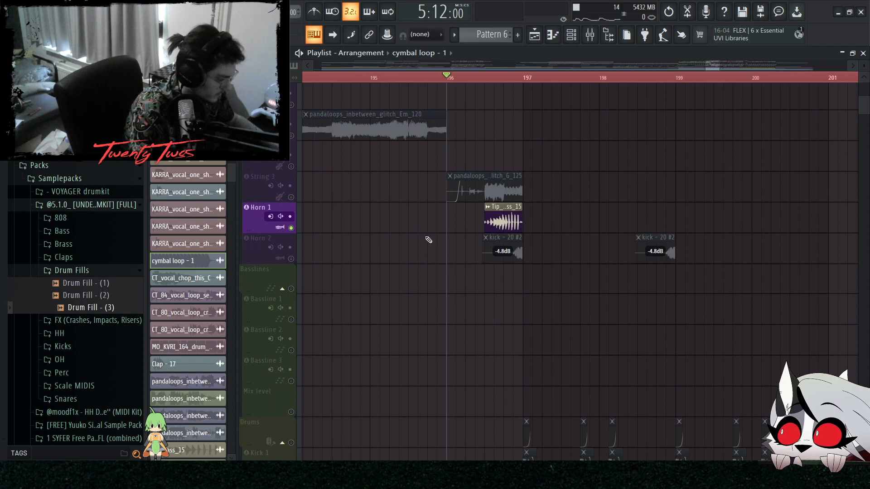
pyautogui.rightClick(291, 258)
pyautogui.scroll(2, 527, 245)
pyautogui.press('space')
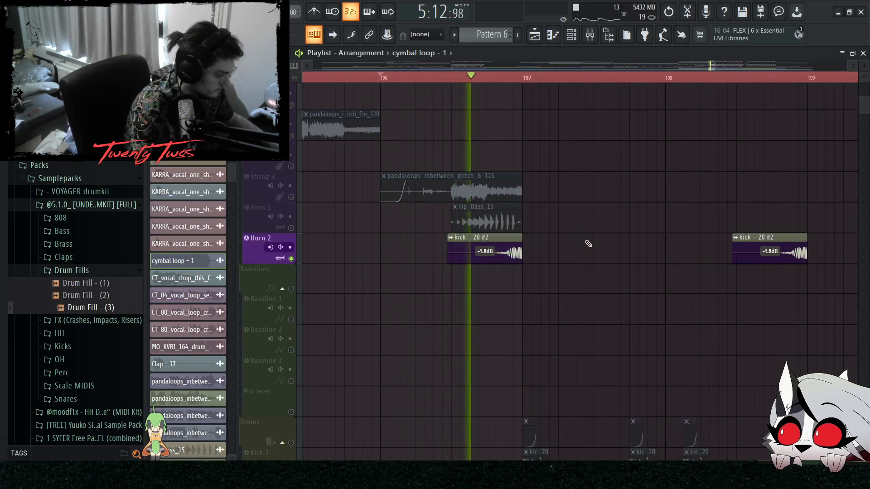
pyautogui.press('space')
# - Isolate Kick 2, Snare 1 and Snare 2 and play their kick and snare clips from bar 196
pyautogui.scroll(-8, 553, 248)
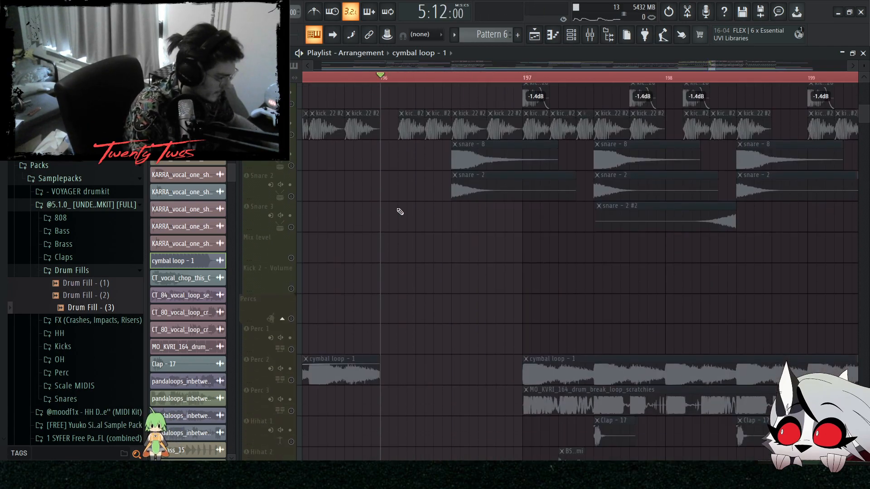
pyautogui.scroll(2, 360, 197)
pyautogui.moveTo(387, 237); pyautogui.dragTo(500, 169)
pyautogui.scroll(-3, 463, 317)
pyautogui.hotkey('ctrl', 'd')
pyautogui.click(291, 103)
pyautogui.click(292, 135)
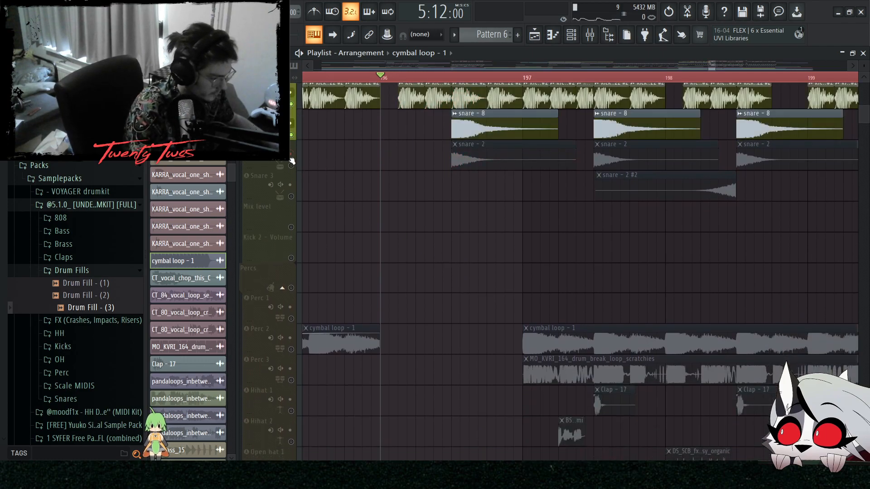
pyautogui.click(291, 166)
pyautogui.press('space')
pyautogui.scroll(3, 523, 247)
pyautogui.press('space')
# - Examine the percussion, hi-hat, lead and chord clips that start around bar 197
pyautogui.scroll(-3, 513, 259)
pyautogui.scroll(-10, 468, 252)
pyautogui.scroll(2, 464, 253)
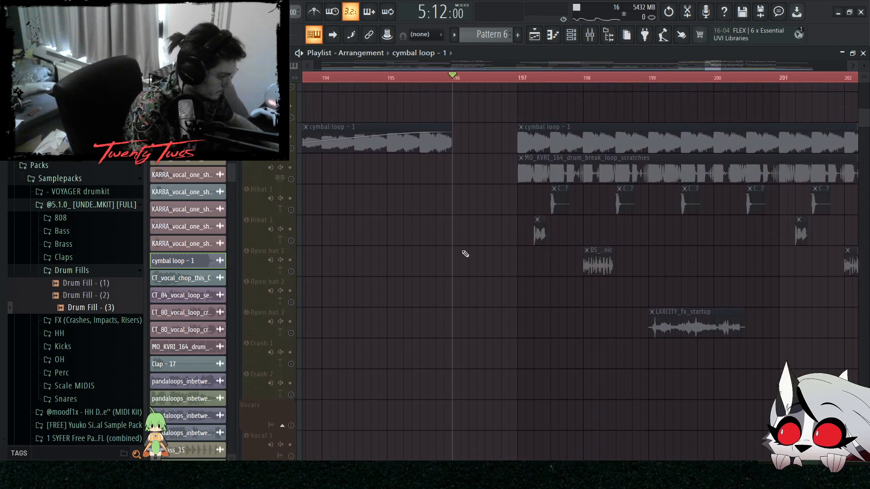
pyautogui.scroll(-8, 453, 244)
pyautogui.scroll(11, 607, 295)
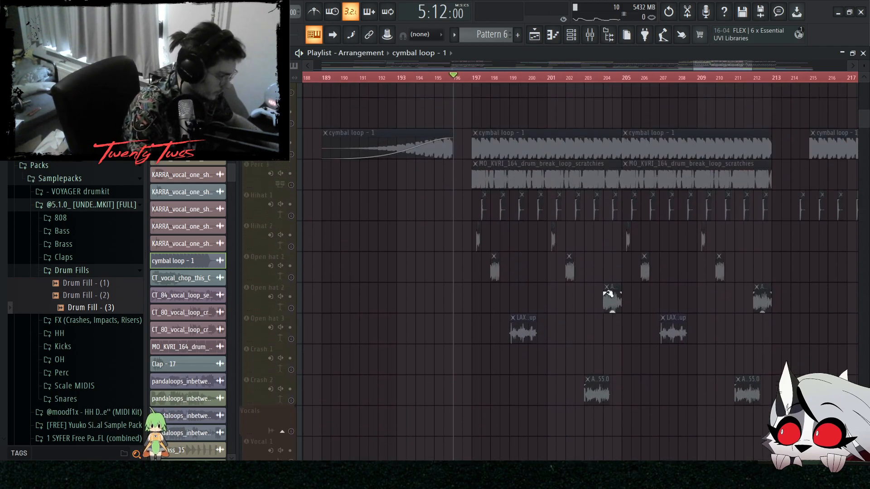
pyautogui.scroll(-15, 584, 283)
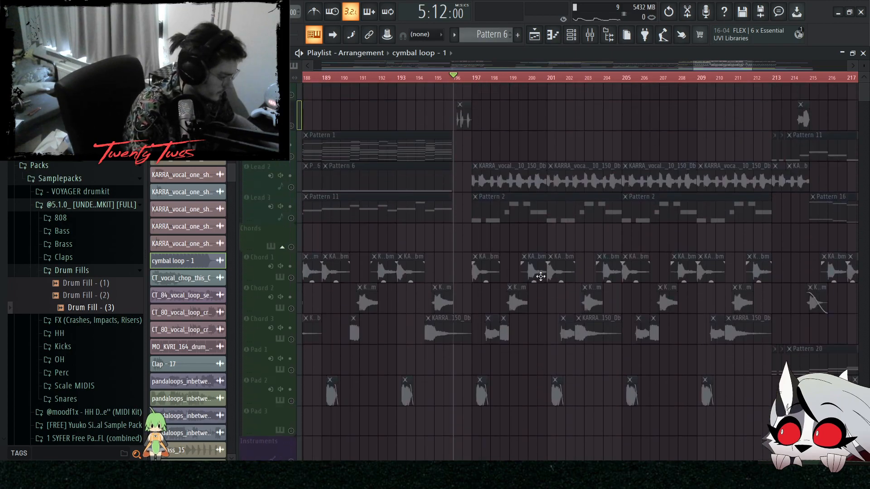
pyautogui.scroll(5, 516, 206)
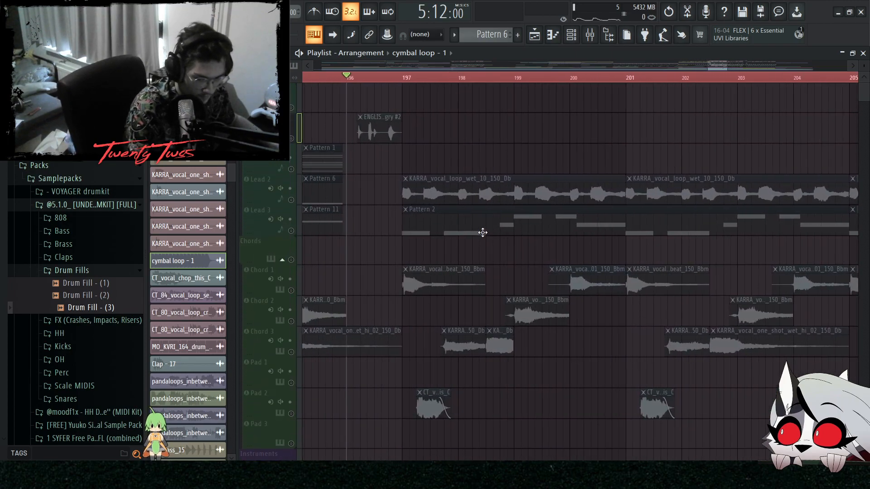
# - Isolate Lead 2, Chord 1 to 3, Pad 1 and Pad 2 and play their vocal clips from bar 197
pyautogui.scroll(3, 461, 225)
pyautogui.click(295, 202)
pyautogui.click(349, 80)
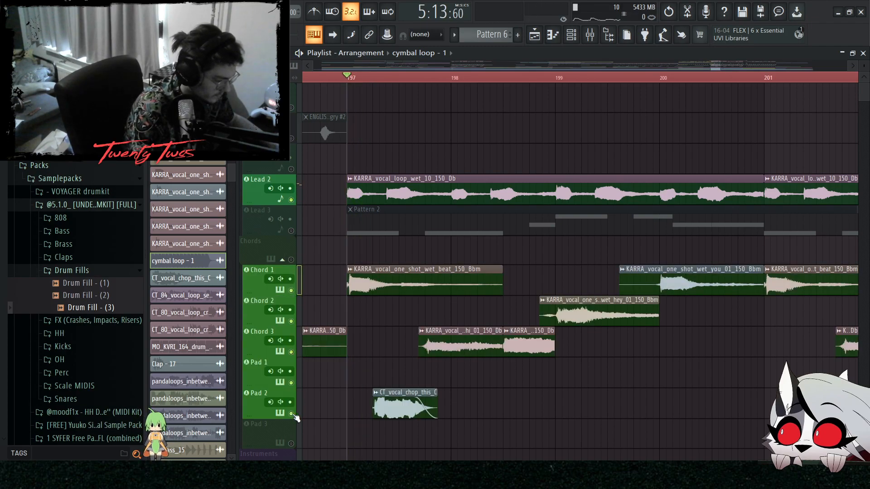
pyautogui.press('space')
pyautogui.scroll(-2, 392, 331)
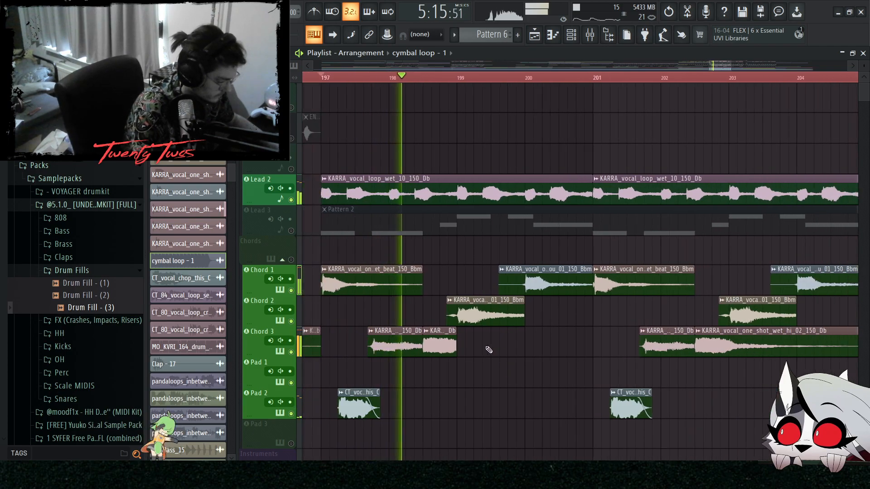
pyautogui.scroll(-2, 537, 345)
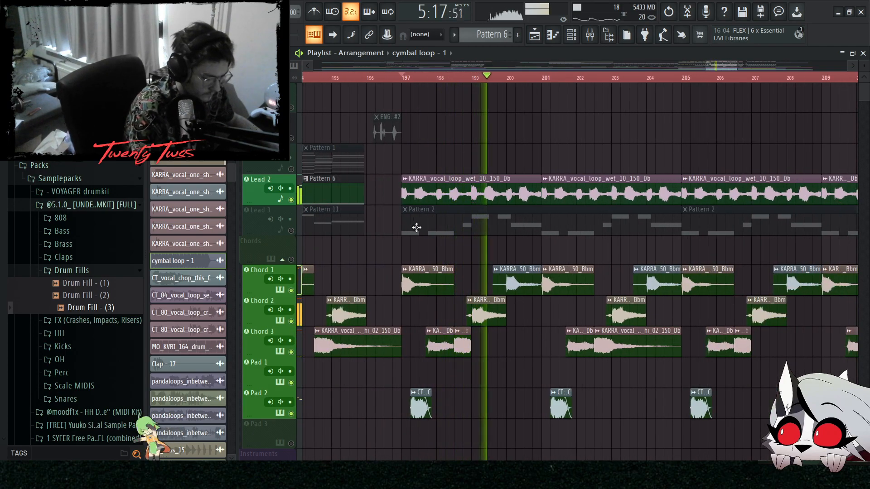
# - Add Lead 3 with its Pattern 2 clips to the audible layers and replay them from bar 197
pyautogui.scroll(2, 405, 236)
pyautogui.press('space')
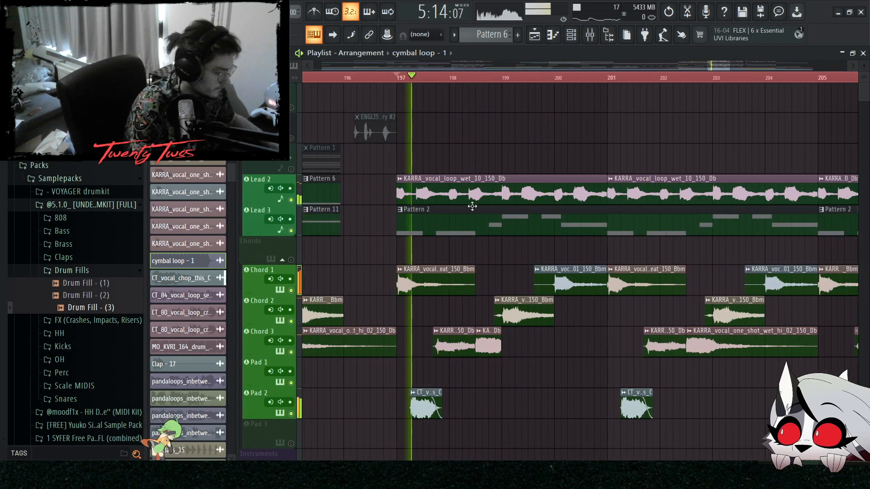
pyautogui.scroll(-7, 479, 202)
pyautogui.scroll(1, 583, 225)
pyautogui.scroll(-2, 457, 230)
pyautogui.press('space')
# - Unmute Piano 3 and play its Pattern 10 clips together with the vocal layers from bar 197
pyautogui.click(292, 259)
pyautogui.scroll(-1, 569, 200)
pyautogui.press('space')
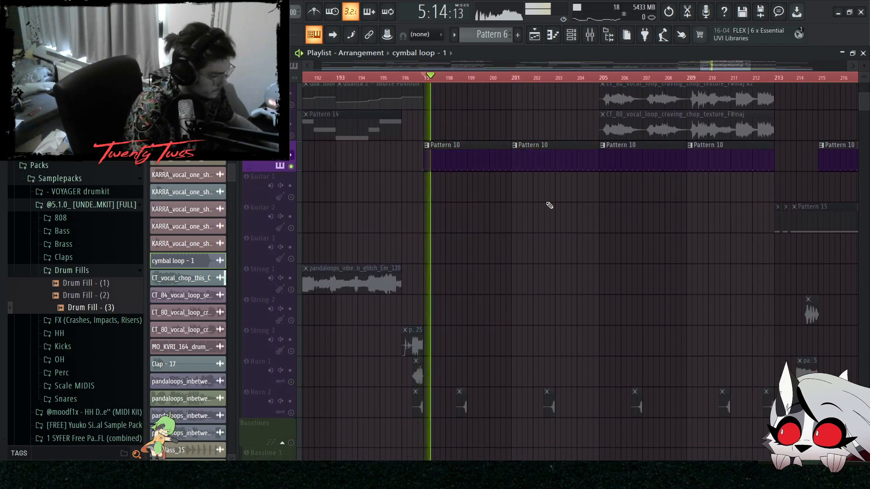
pyautogui.scroll(-10, 458, 179)
pyautogui.scroll(-9, 432, 204)
pyautogui.scroll(3, 430, 193)
pyautogui.scroll(2, 494, 220)
pyautogui.scroll(2, 497, 215)
pyautogui.scroll(2, 498, 208)
pyautogui.press('space')
# - Unmute the Drums track, Kick 1 and 2, Snare 1 to 3, and the hi-hat, open hat and crash tracks
pyautogui.click(292, 259)
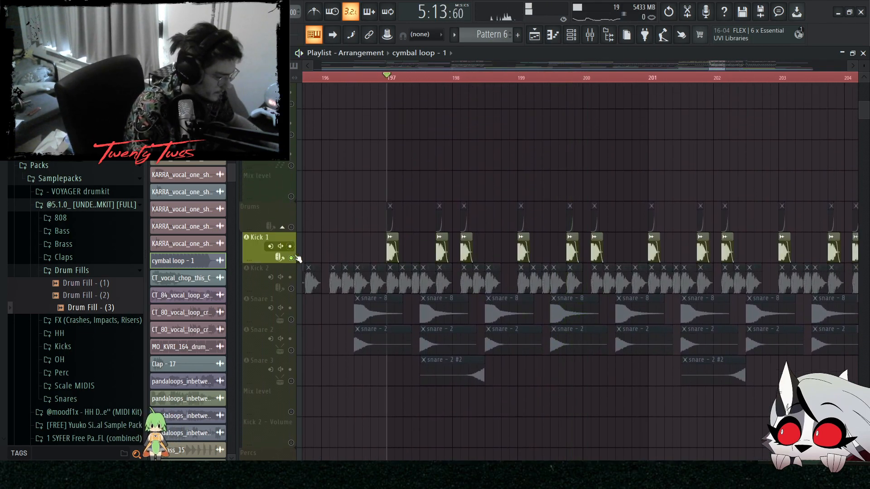
pyautogui.scroll(-3, 290, 222)
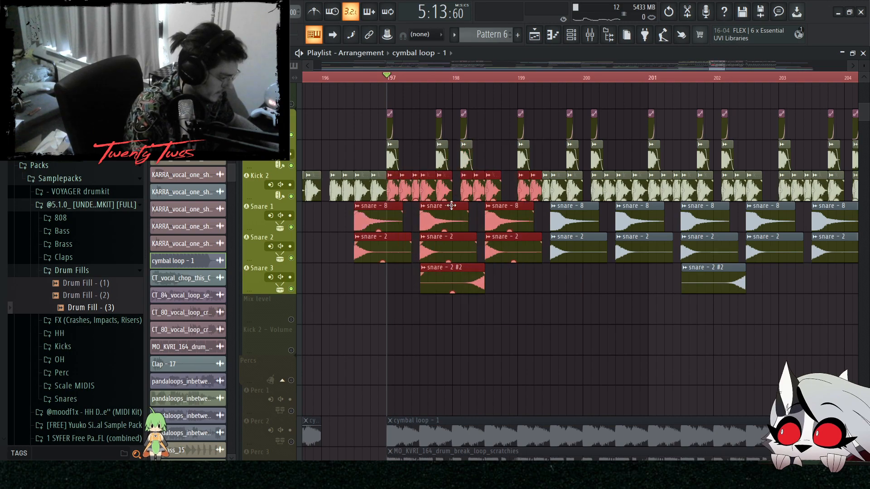
pyautogui.scroll(-10, 423, 195)
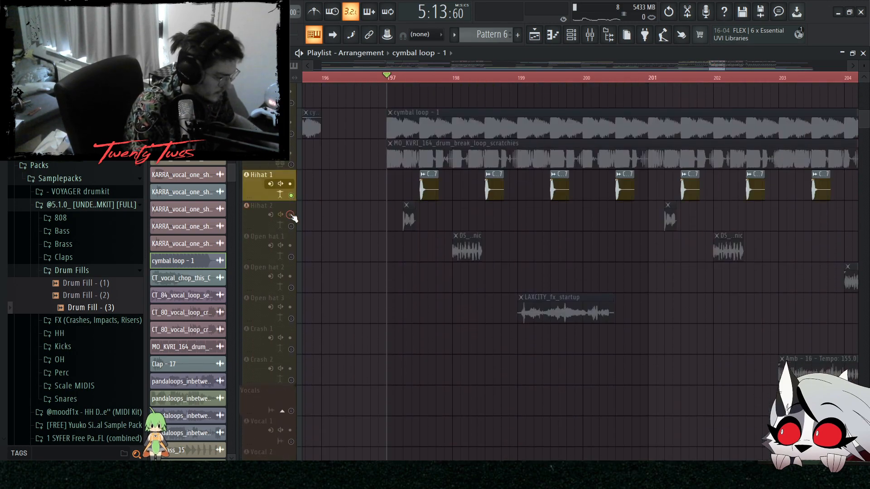
pyautogui.click(295, 329)
pyautogui.click(296, 351)
pyautogui.scroll(-5, 393, 197)
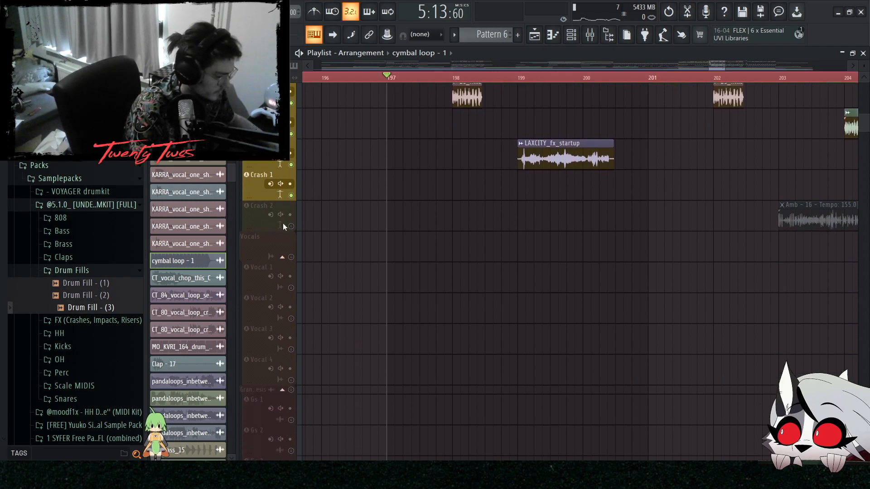
# - Play the section from bar 197 with the drum layers and look over the kick, snare and hi-hat clips
pyautogui.scroll(10, 423, 199)
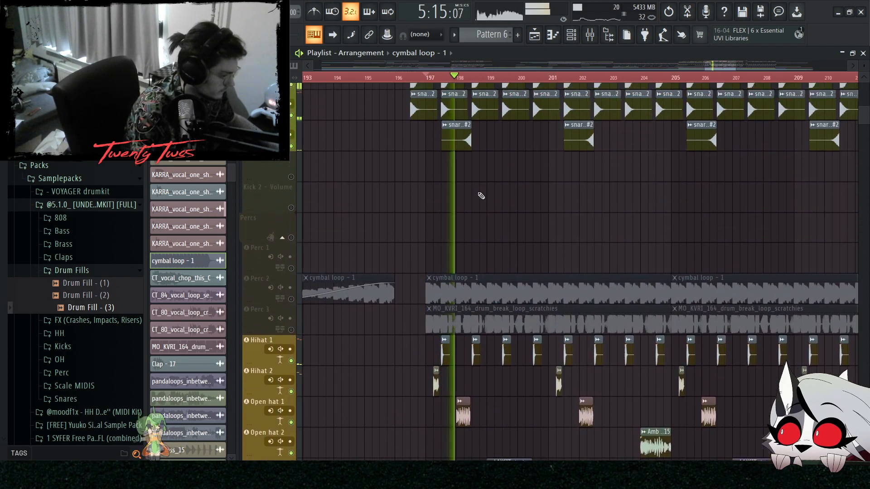
pyautogui.scroll(4, 494, 195)
pyautogui.scroll(-5, 493, 189)
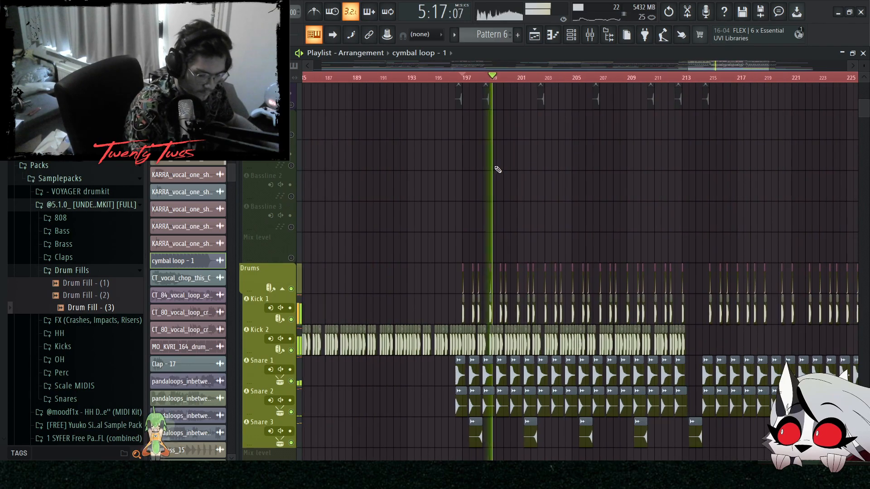
pyautogui.scroll(-4, 498, 169)
pyautogui.scroll(-9, 499, 167)
pyautogui.scroll(4, 382, 148)
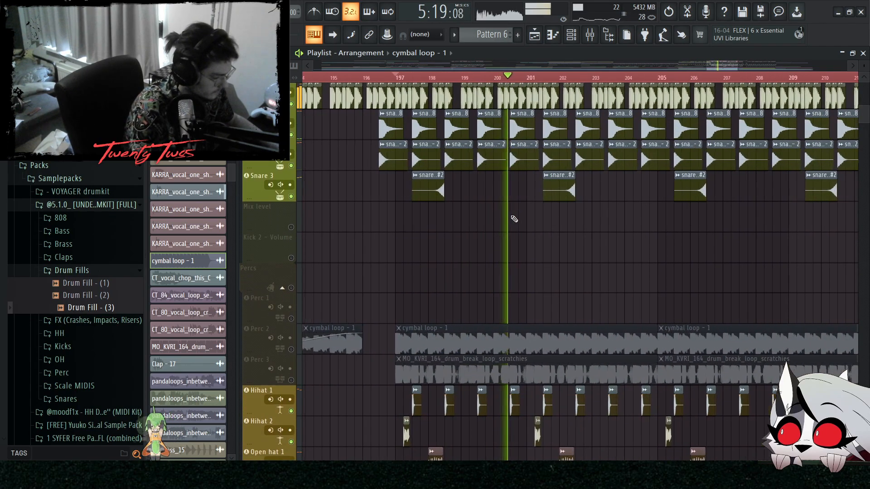
# - Unmute Perc 2 and examine its cymbal loop - 1 clips across bars 189 to 221
pyautogui.scroll(5, 358, 177)
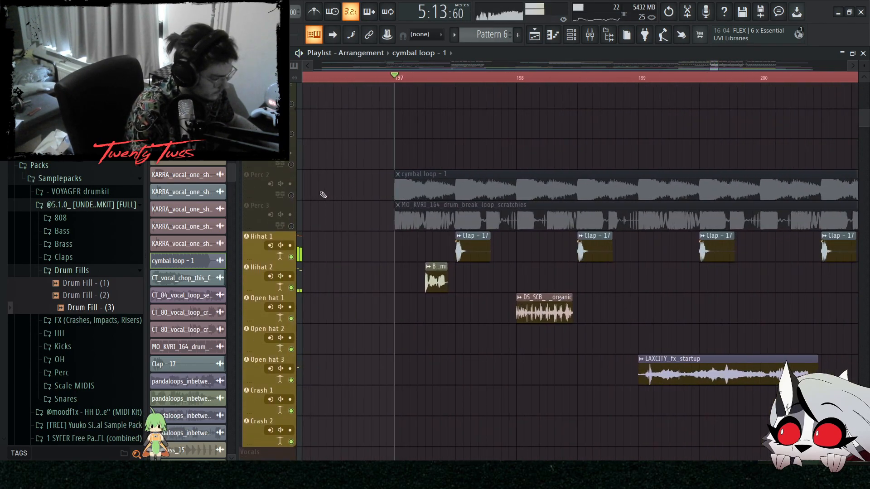
pyautogui.click(291, 195)
pyautogui.scroll(-5, 415, 150)
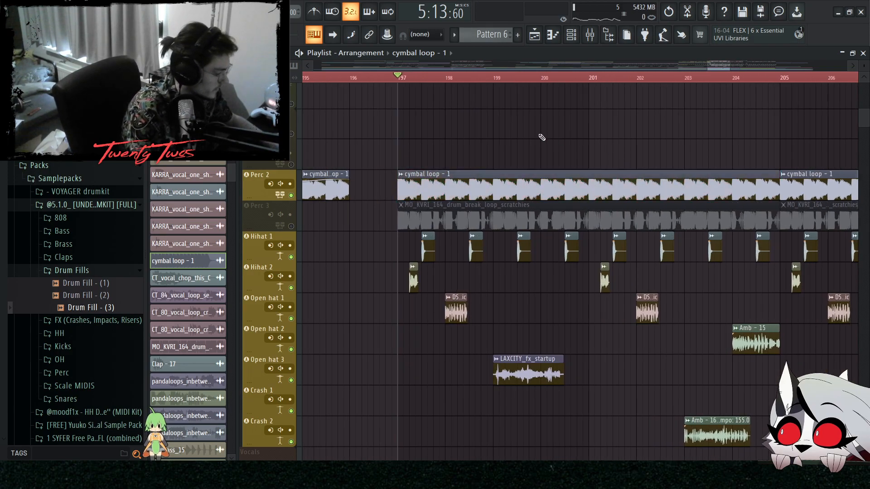
pyautogui.scroll(-1, 571, 153)
pyautogui.scroll(-4, 573, 136)
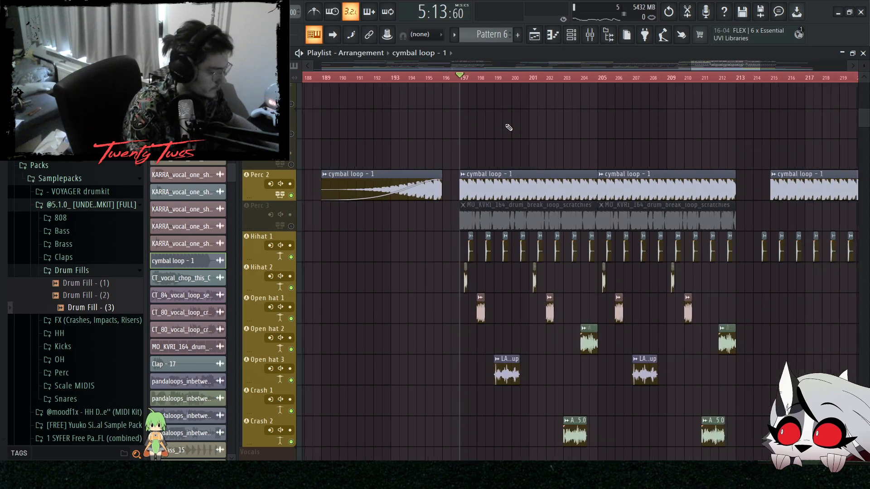
pyautogui.scroll(-1, 525, 128)
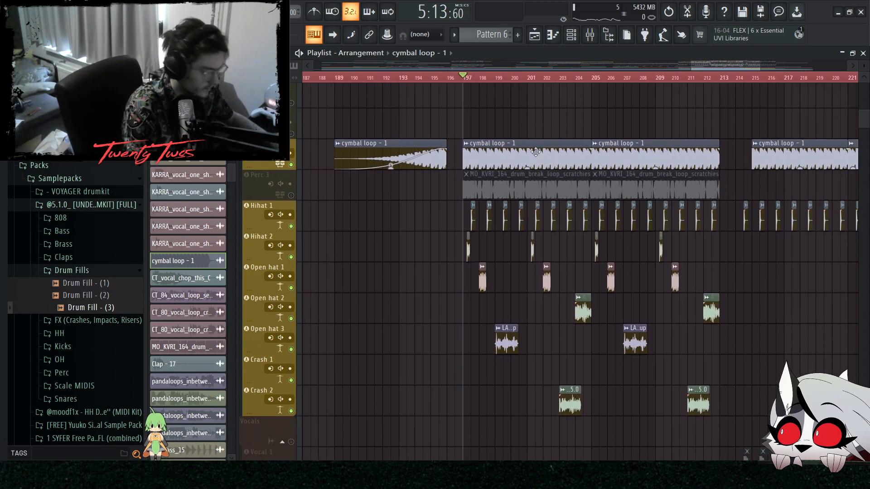
pyautogui.scroll(5, 531, 147)
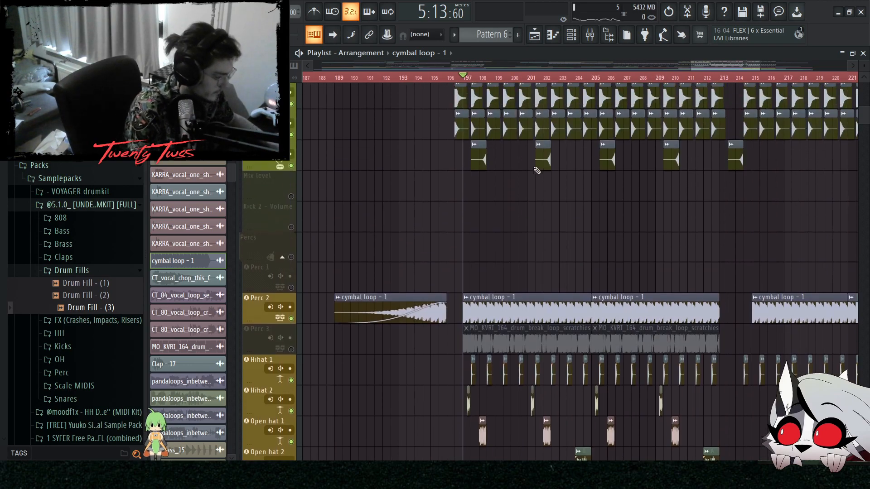
# - Unmute Perc 3 with its MO_KVRI_164_drum_break_loop_scratchies clips and play the combined layers from bar 197
pyautogui.click(291, 349)
pyautogui.scroll(3, 524, 264)
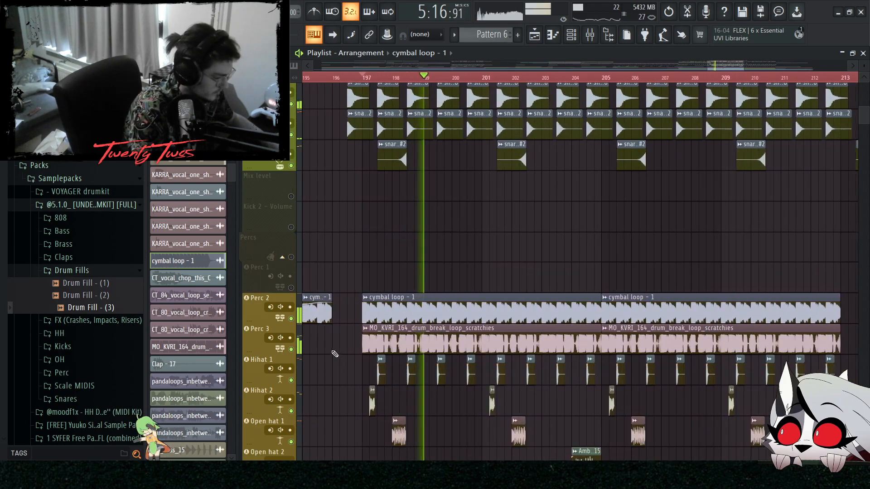
pyautogui.scroll(-6, 460, 249)
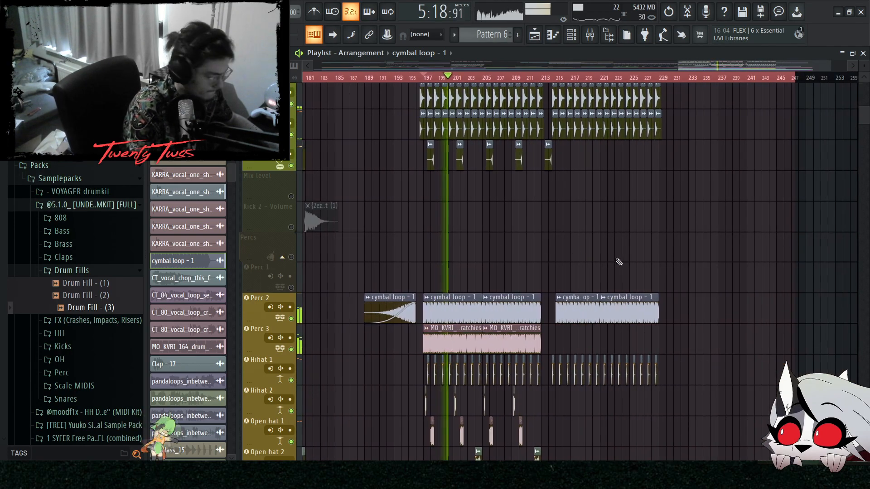
pyautogui.scroll(3, 617, 262)
pyautogui.scroll(18, 468, 273)
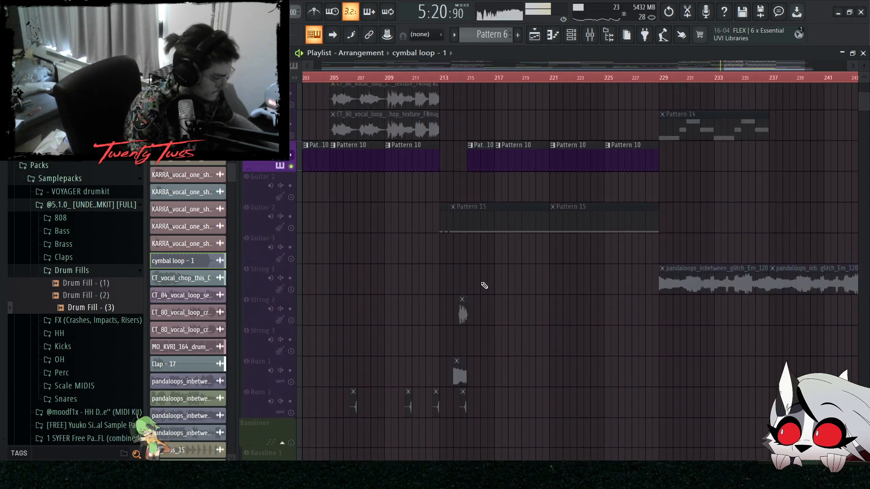
# - Unmute String 3, Horn 1 and Horn 2 while the section plays and inspect their transition clips
pyautogui.scroll(-8, 483, 290)
pyautogui.scroll(5, 412, 310)
pyautogui.click(292, 228)
pyautogui.scroll(-4, 346, 245)
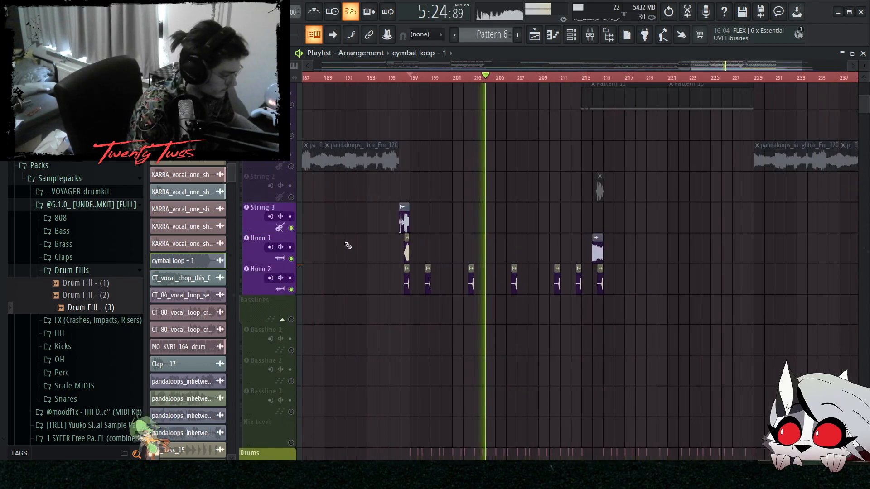
pyautogui.scroll(4, 544, 253)
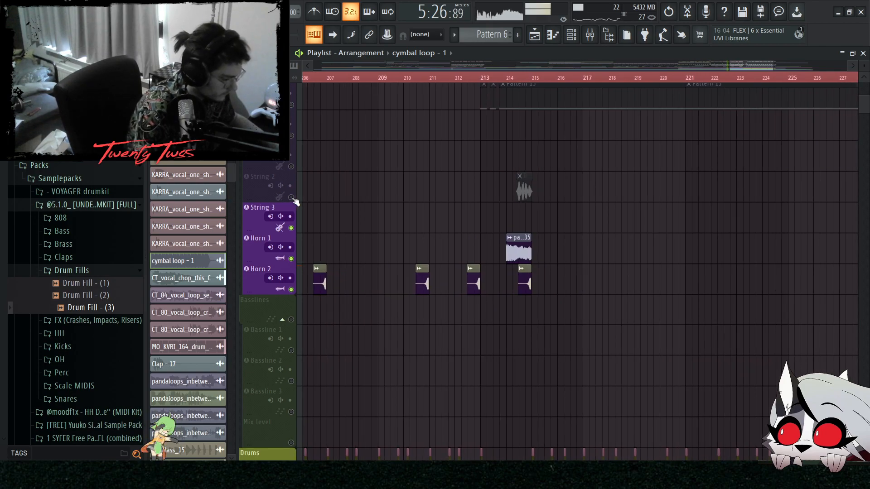
# - Make all playlist tracks audible again and stop playback
pyautogui.click(293, 198)
pyautogui.rightClick(292, 198)
pyautogui.rightClick(293, 198)
pyautogui.scroll(-3, 404, 218)
pyautogui.scroll(6, 412, 236)
pyautogui.press('space')
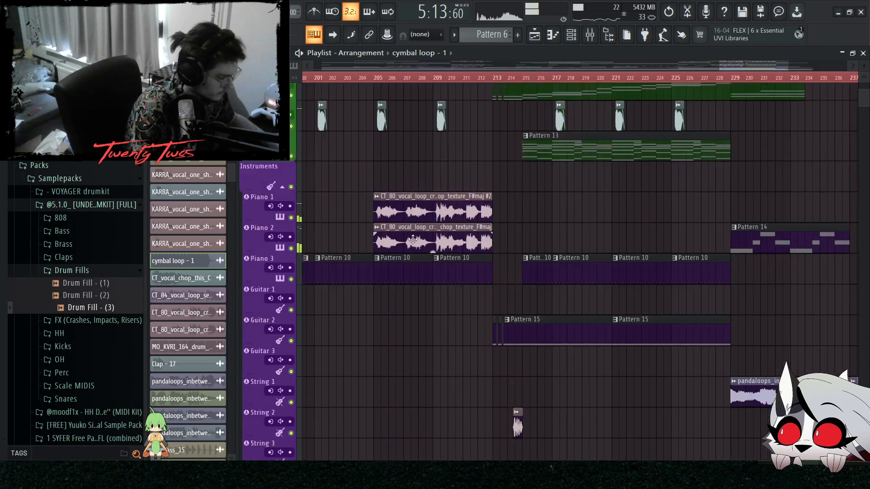
# - Isolate Piano 1 and Piano 2, play their CT_80_vocal_loop_craving_chop_texture clips from bar 205, and unmute all tracks again
pyautogui.scroll(4, 412, 239)
pyautogui.scroll(4, 352, 301)
pyautogui.rightClick(291, 320)
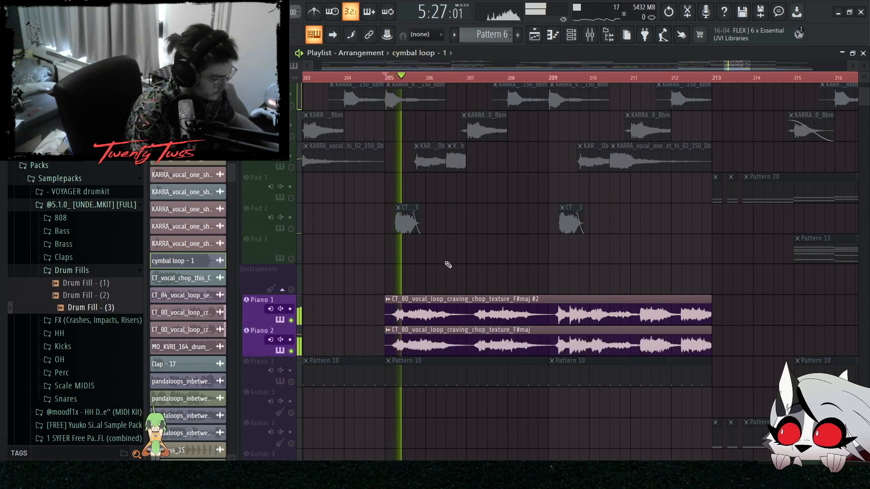
pyautogui.scroll(-5, 455, 262)
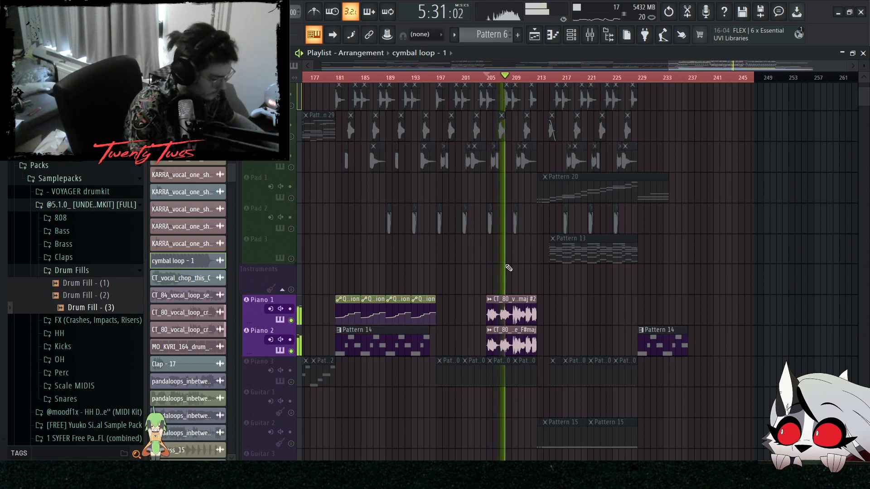
pyautogui.scroll(3, 507, 268)
pyautogui.rightClick(292, 321)
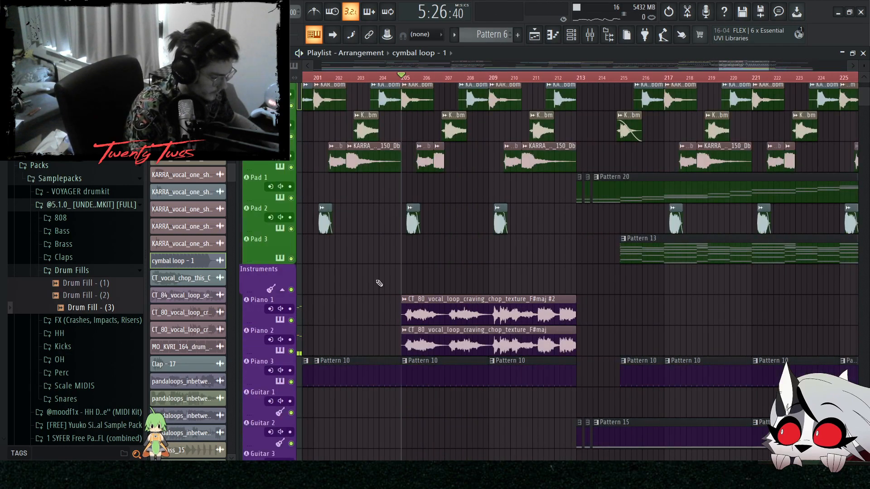
# - Play the full arrangement from bar 205 with all tracks audible, follow it toward bar 213, and stop playback
pyautogui.scroll(2, 398, 242)
pyautogui.scroll(-2, 408, 235)
pyautogui.press('space')
pyautogui.scroll(2, 410, 246)
pyautogui.scroll(-2, 425, 253)
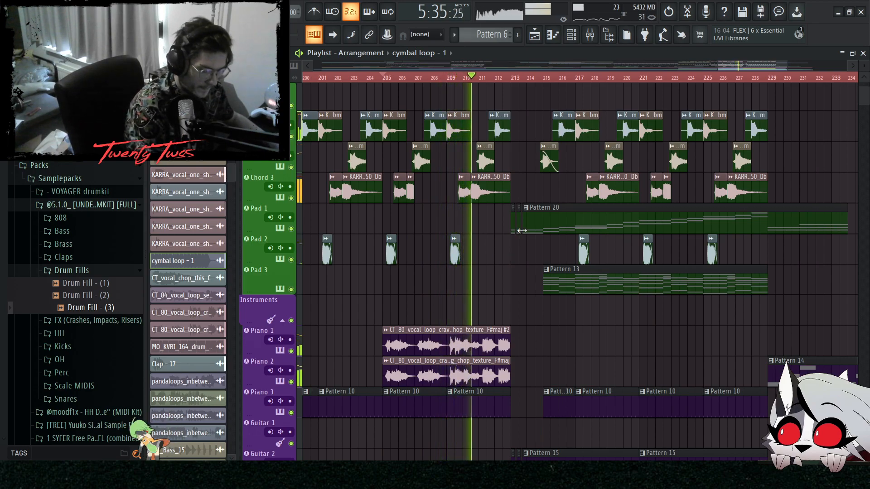
pyautogui.scroll(4, 547, 272)
pyautogui.keyDown('ctrl'); pyautogui.scroll(4, 567, 290); pyautogui.keyUp('ctrl')
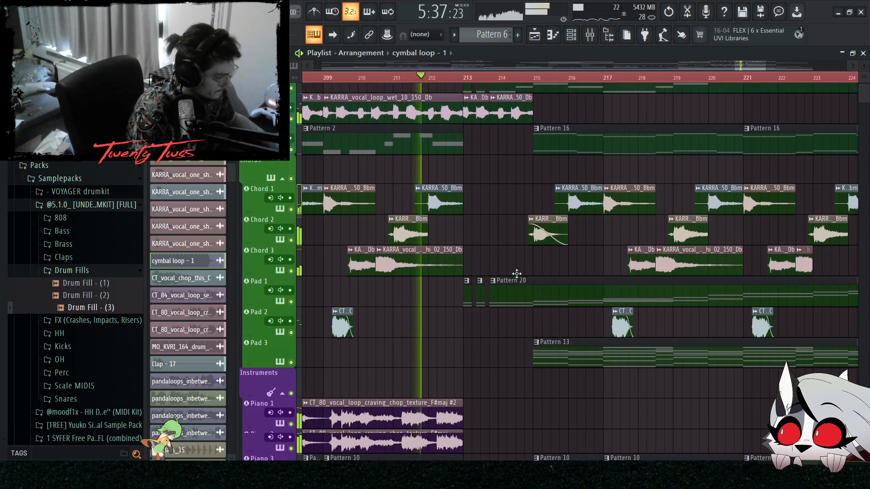
pyautogui.keyDown('ctrl'); pyautogui.scroll(1, 579, 299); pyautogui.keyUp('ctrl')
pyautogui.keyDown('ctrl'); pyautogui.scroll(-1, 424, 265); pyautogui.keyUp('ctrl')
pyautogui.scroll(-1, 407, 262)
pyautogui.keyDown('ctrl'); pyautogui.scroll(2, 396, 260); pyautogui.keyUp('ctrl')
pyautogui.press('space')
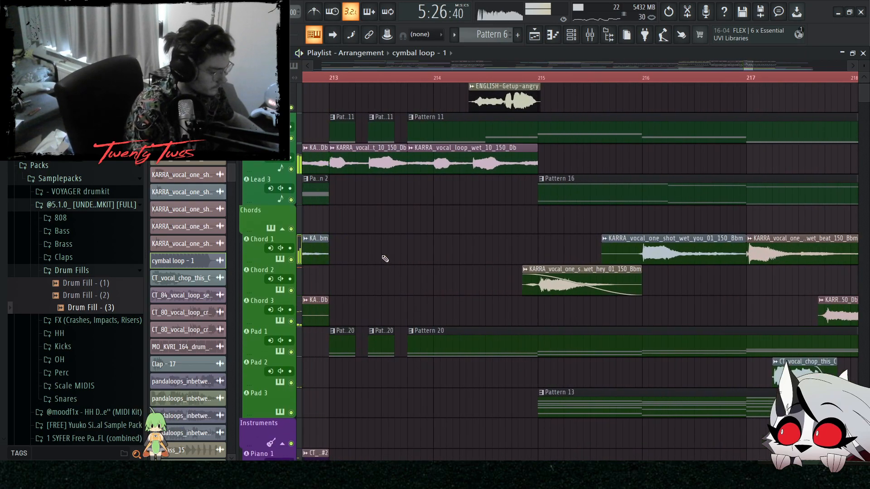
# - Set the playback position to bar 213, select the ENGLISH-Getup-angry clip, and isolate its track
pyautogui.keyDown('ctrl'); pyautogui.scroll(2, 334, 88); pyautogui.keyUp('ctrl')
pyautogui.keyDown('ctrl'); pyautogui.scroll(-2, 456, 258); pyautogui.keyUp('ctrl')
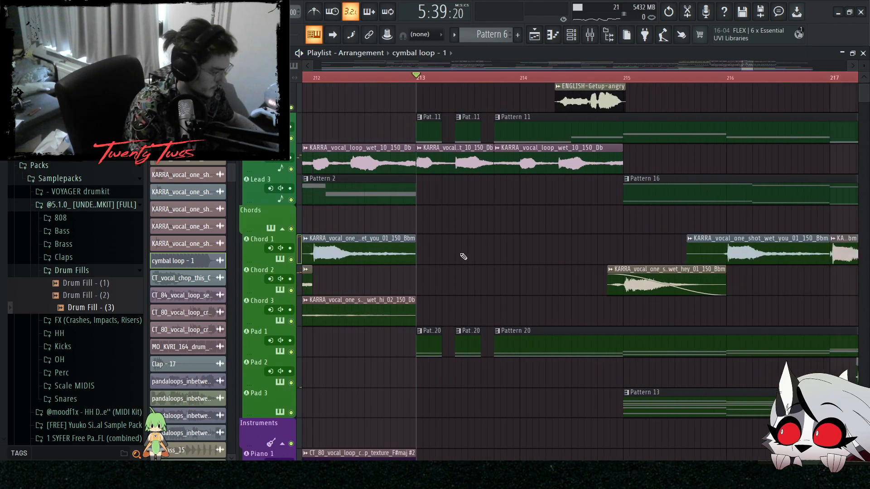
pyautogui.keyDown('ctrl'); pyautogui.scroll(-1, 583, 257); pyautogui.keyUp('ctrl')
pyautogui.scroll(1, 583, 256)
pyautogui.keyDown('ctrl'); pyautogui.scroll(-6, 585, 131); pyautogui.keyUp('ctrl')
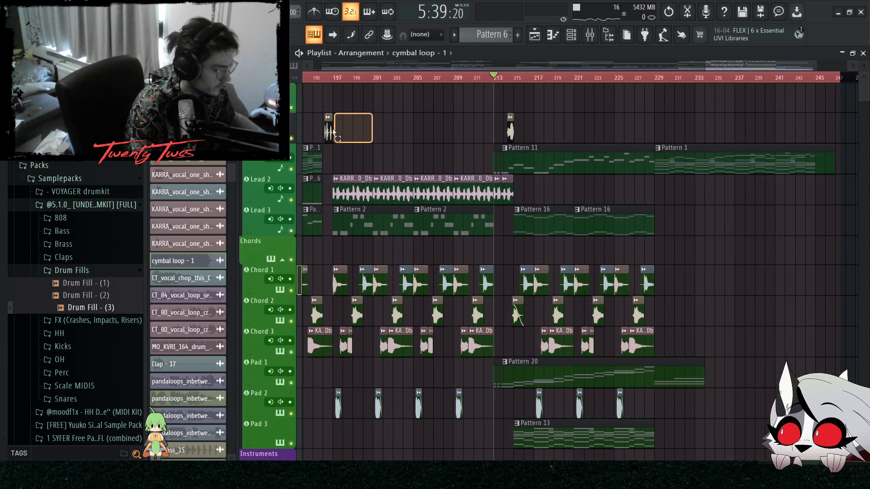
pyautogui.moveTo(347, 132); pyautogui.dragTo(311, 132)
pyautogui.hscroll(-1, 455, 122)
pyautogui.moveTo(460, 124); pyautogui.dragTo(558, 121)
pyautogui.scroll(5, 653, 139)
pyautogui.rightClick(291, 138)
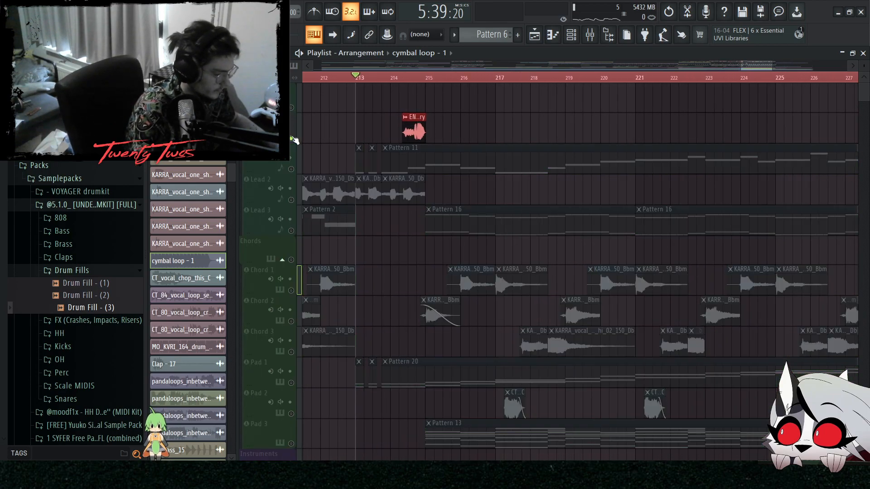
# - Play the isolated ENGLISH-Getup-angry clip from just after bar 214 and stop playback
pyautogui.click(404, 78)
pyautogui.press('space')
pyautogui.scroll(-2, 448, 151)
pyautogui.scroll(1, 458, 154)
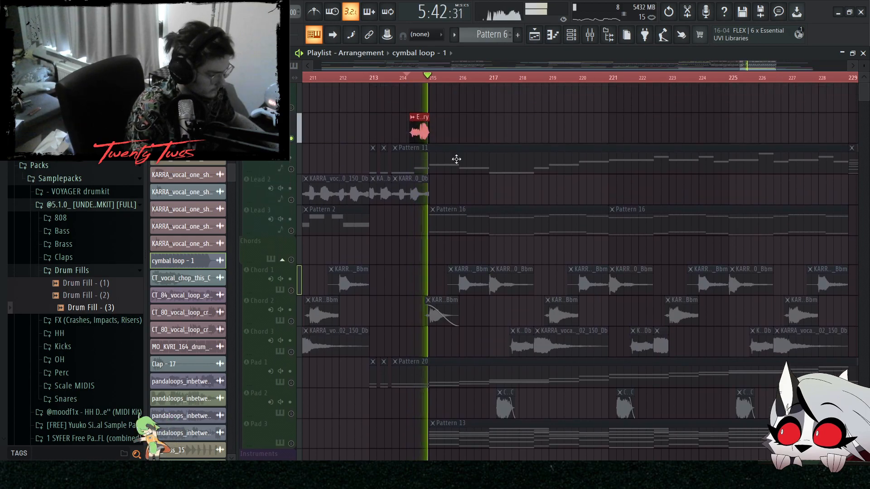
pyautogui.press('space')
# - Isolate the lead track holding Pattern 11 and play it briefly from bar 213
pyautogui.rightClick(291, 169)
pyautogui.scroll(4, 391, 135)
pyautogui.click(343, 78)
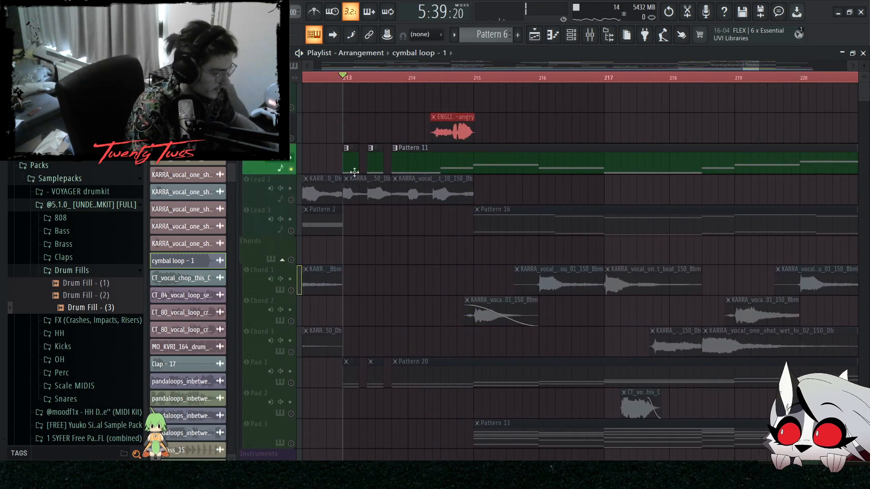
pyautogui.scroll(-4, 383, 228)
pyautogui.press('space')
pyautogui.press('space')
pyautogui.scroll(2, 399, 229)
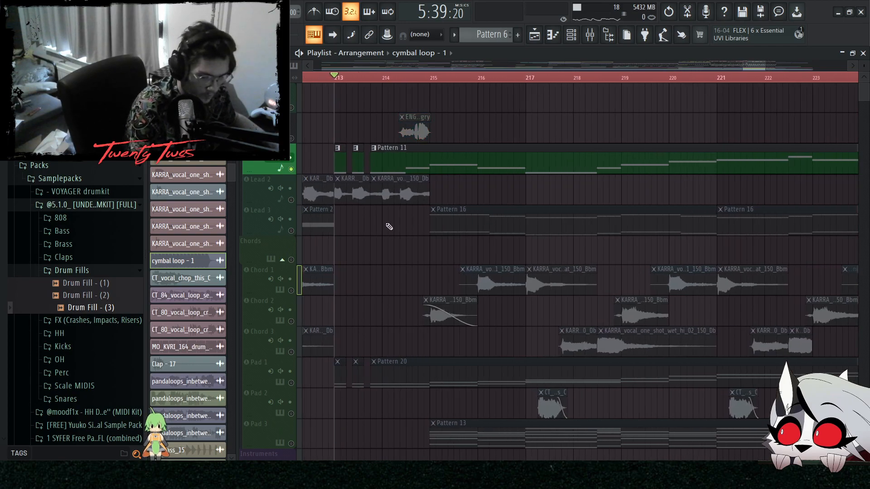
# - Unmute Lead 2 with its KARRA_vocal_loop_wet clips, play it together with Pattern 11 from bar 213, and stop playback
pyautogui.scroll(2, 388, 233)
pyautogui.click(292, 201)
pyautogui.scroll(-4, 413, 212)
pyautogui.moveTo(443, 195); pyautogui.dragTo(373, 194)
pyautogui.scroll(-2, 368, 194)
pyautogui.scroll(2, 397, 199)
pyautogui.keyDown('ctrl'); pyautogui.click(421, 201); pyautogui.keyUp('ctrl')
pyautogui.moveTo(447, 193)
pyautogui.mouseDown()
pyautogui.moveTo(507, 216)
pyautogui.moveTo(477, 194)
pyautogui.mouseUp()
pyautogui.press('space')
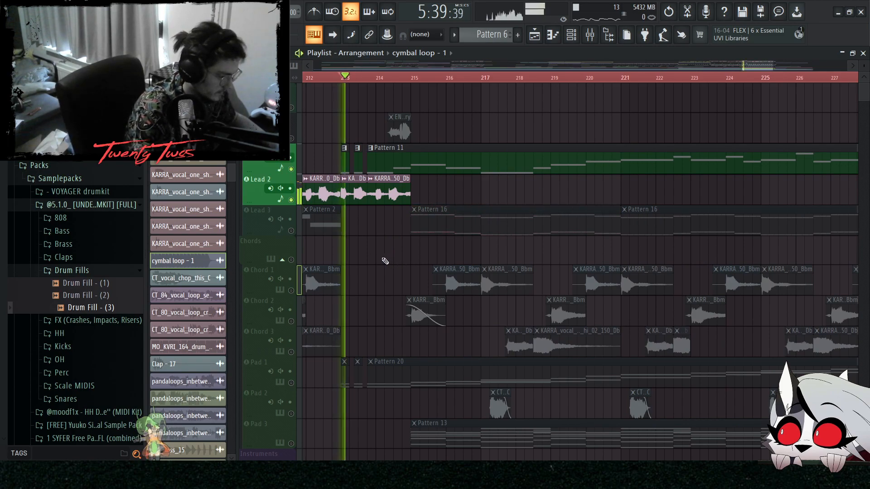
pyautogui.scroll(-5, 367, 240)
pyautogui.scroll(4, 399, 247)
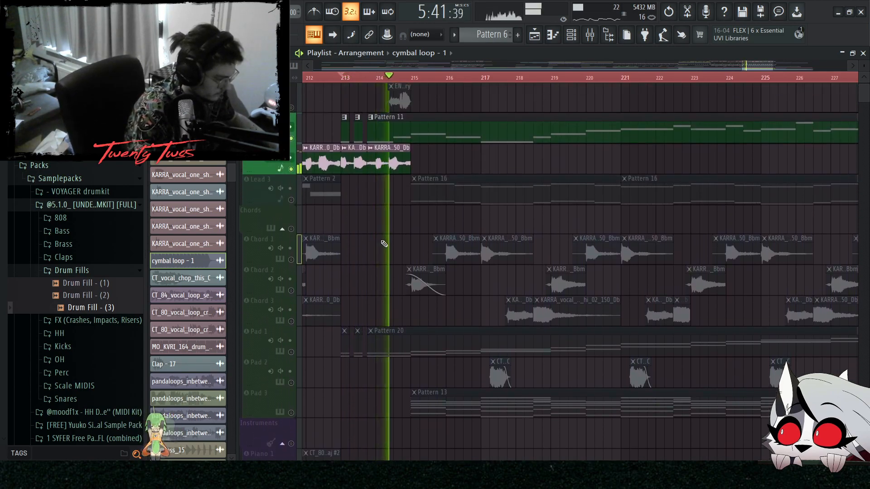
pyautogui.scroll(-3, 394, 234)
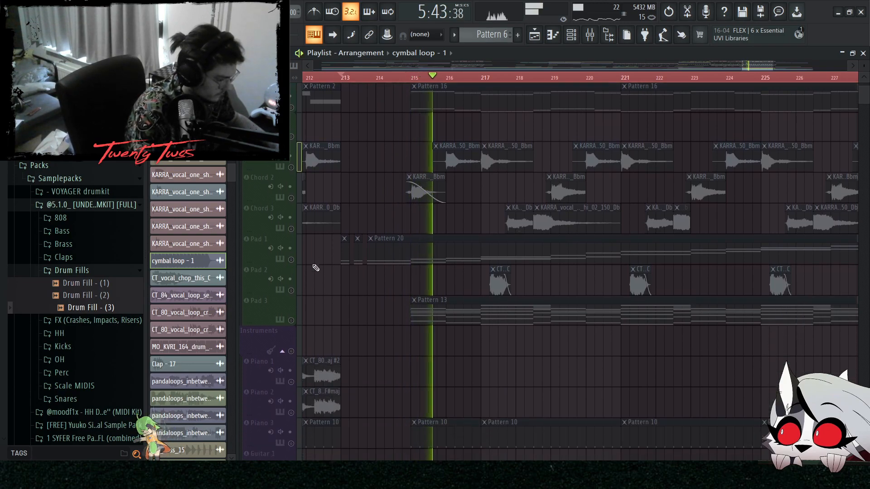
pyautogui.press('space')
# - Unmute Pad 1, examine Pattern 20's Omnisphere #3 notes in the piano roll, and return to the playlist
pyautogui.click(291, 260)
pyautogui.scroll(3, 352, 259)
pyautogui.doubleClick(416, 255)
pyautogui.scroll(-4, 419, 257)
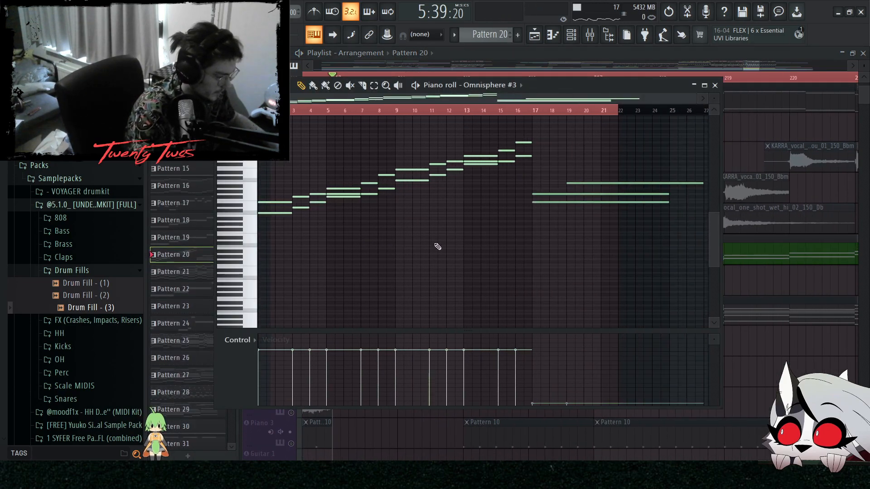
pyautogui.moveTo(491, 281); pyautogui.dragTo(254, 117)
pyautogui.rightClick(780, 280)
pyautogui.scroll(-3, 625, 256)
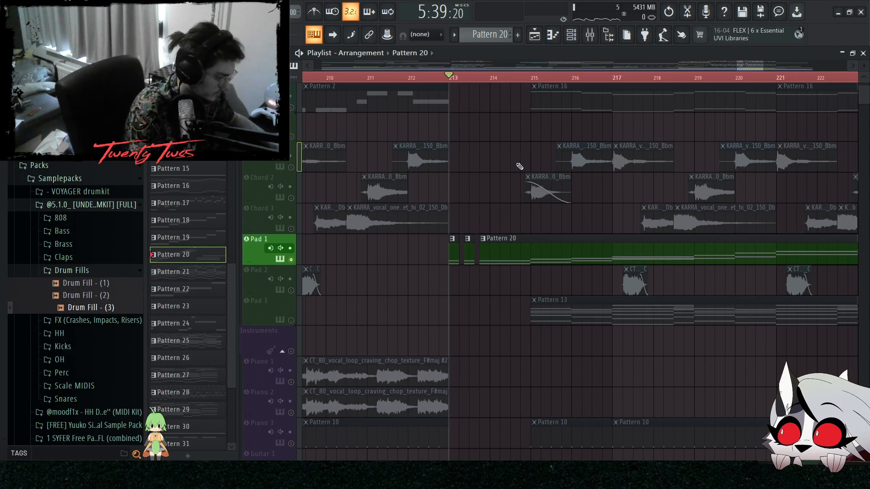
# - Play the unmuted lead and Pad 1 layers from bar 213, check the instrument tracks below, and stop playback
pyautogui.press('space')
pyautogui.scroll(-2, 521, 305)
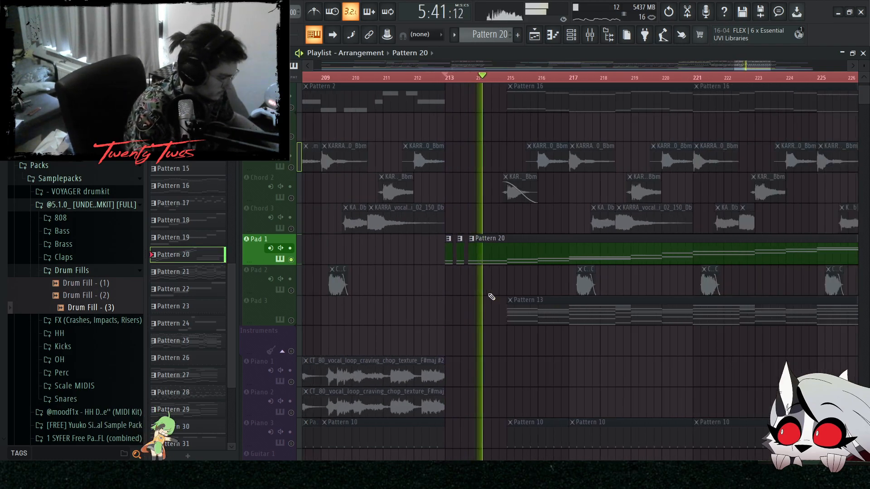
pyautogui.scroll(-2, 504, 307)
pyautogui.scroll(-10, 505, 307)
pyautogui.scroll(2, 521, 290)
pyautogui.scroll(1, 471, 274)
pyautogui.press('space')
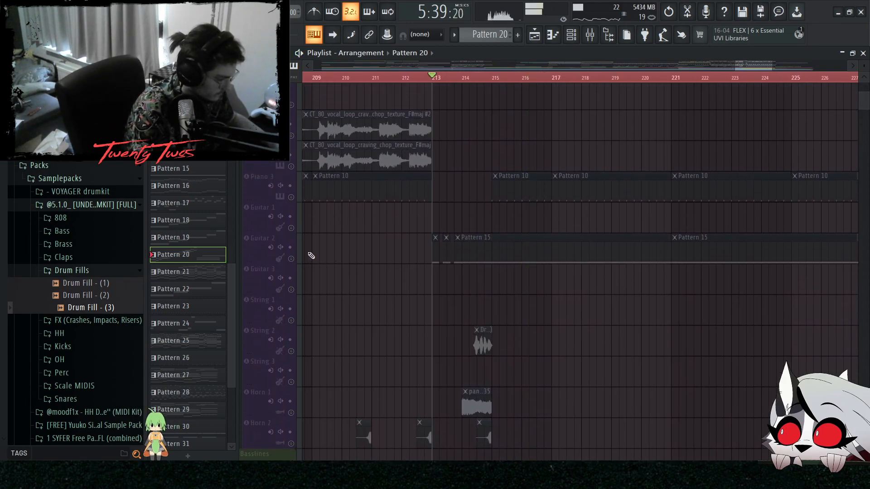
# - Unmute Guitar 2 with its Pattern 15 clips and play it with the other audible layers from bar 213
pyautogui.click(292, 259)
pyautogui.scroll(3, 468, 294)
pyautogui.press('space')
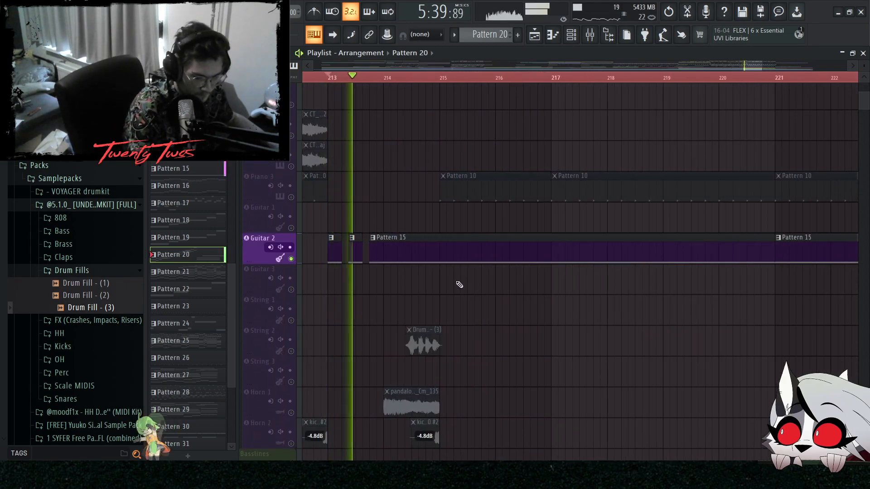
pyautogui.scroll(-2, 506, 293)
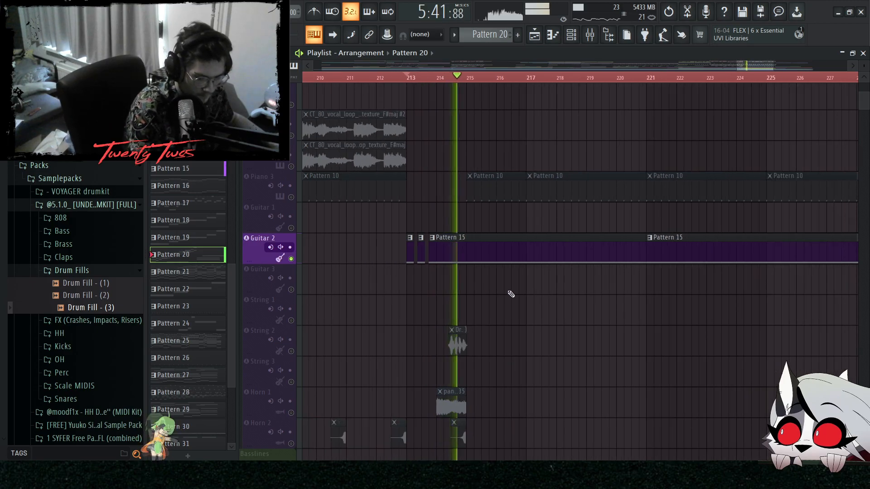
pyautogui.scroll(5, 521, 299)
pyautogui.scroll(4, 537, 316)
pyautogui.scroll(2, 532, 274)
pyautogui.scroll(-4, 531, 273)
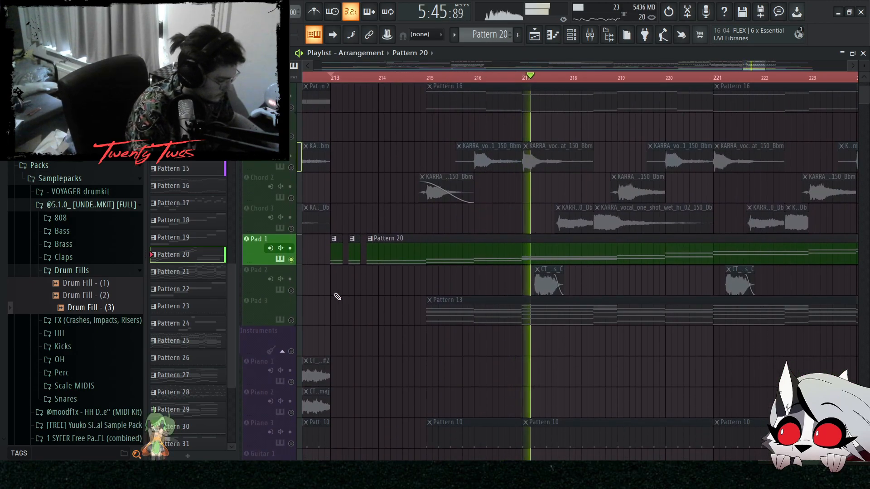
# - Unmute Pad 3 with its Pattern 13 clip and replay the combined layers from bar 213
pyautogui.click(291, 320)
pyautogui.press('space')
pyautogui.press('space')
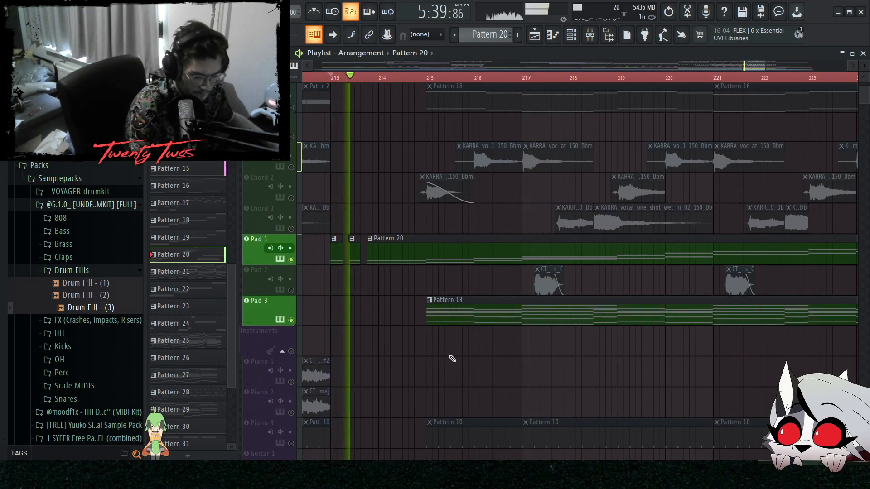
pyautogui.scroll(1, 476, 363)
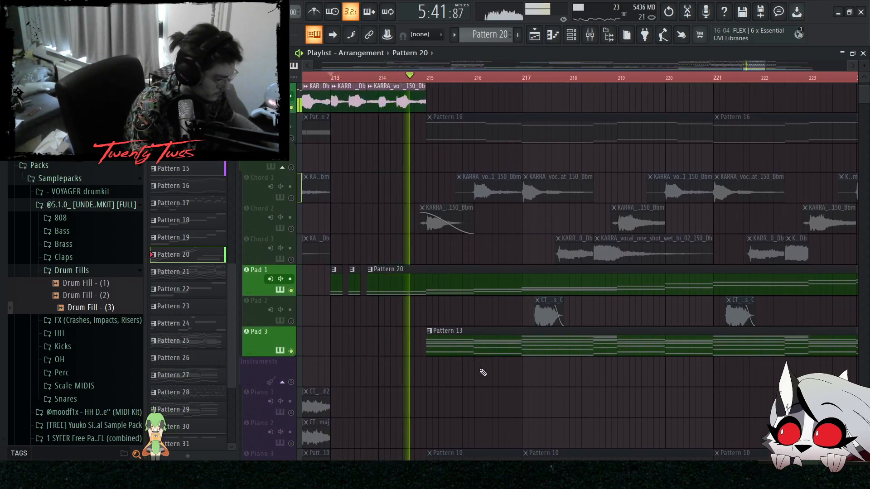
pyautogui.scroll(-3, 482, 375)
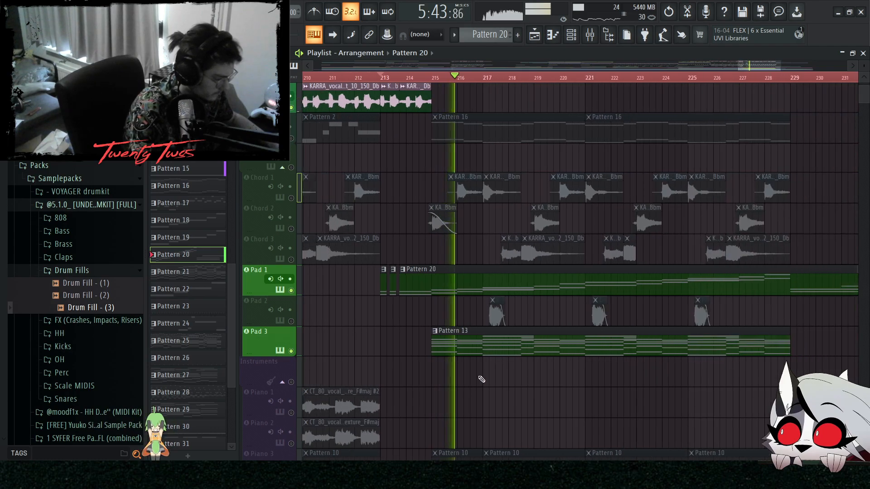
pyautogui.scroll(-4, 481, 379)
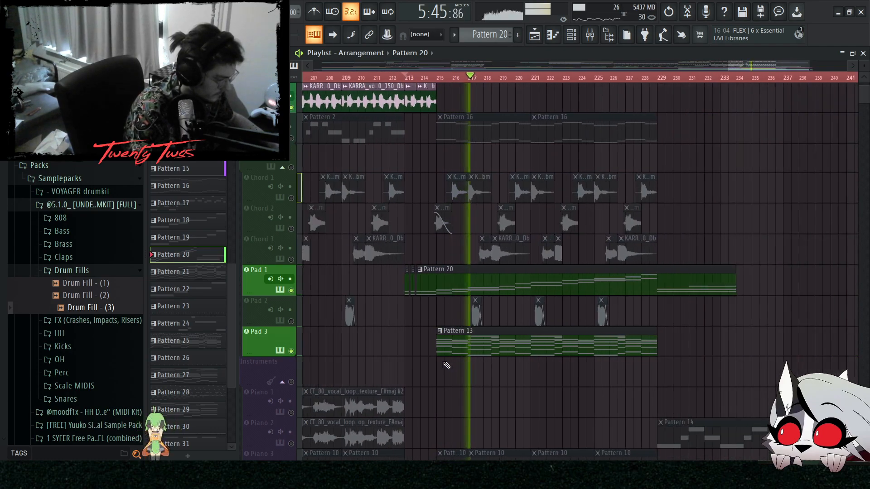
# - Open Pattern 13 in the piano roll, select all its Serum #3 notes, and bring up the channel rack
pyautogui.doubleClick(450, 343)
pyautogui.scroll(1, 489, 266)
pyautogui.hotkey('ctrl', 'a')
pyautogui.press('F6')
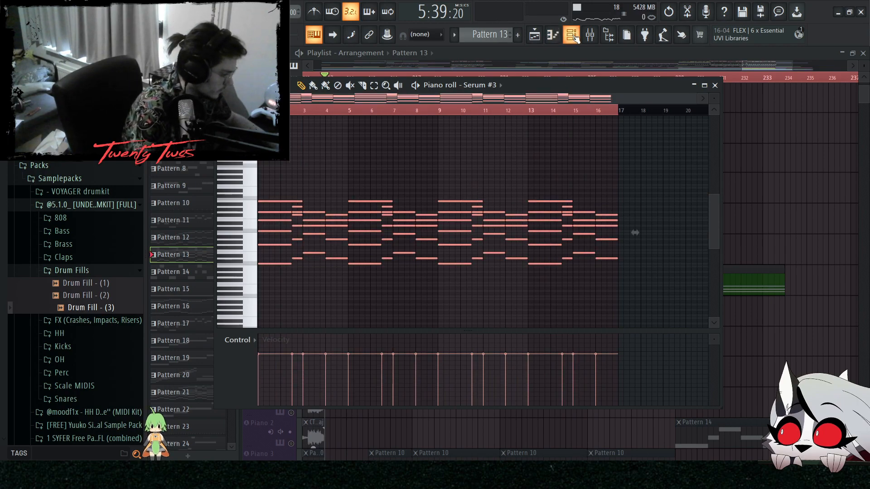
# - Open the Serum #3 instrument, move its window clear, and examine its oscillator and effects pages
pyautogui.click(271, 305)
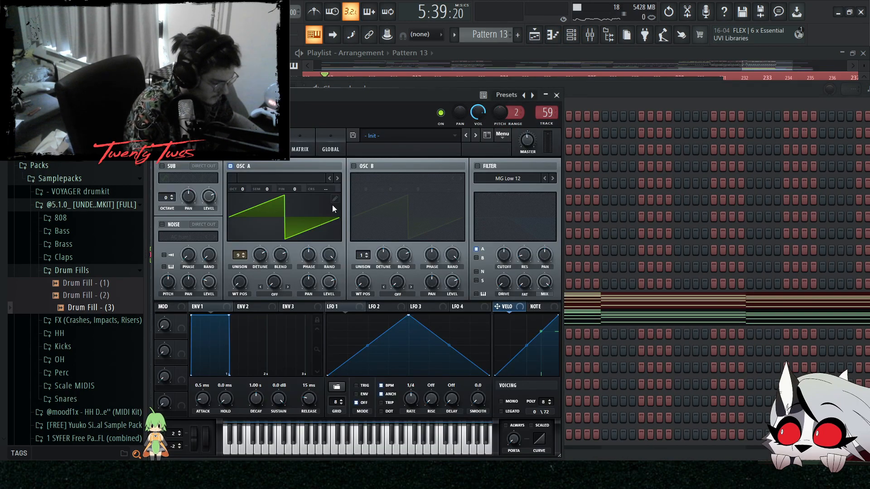
pyautogui.moveTo(323, 96); pyautogui.dragTo(463, 85)
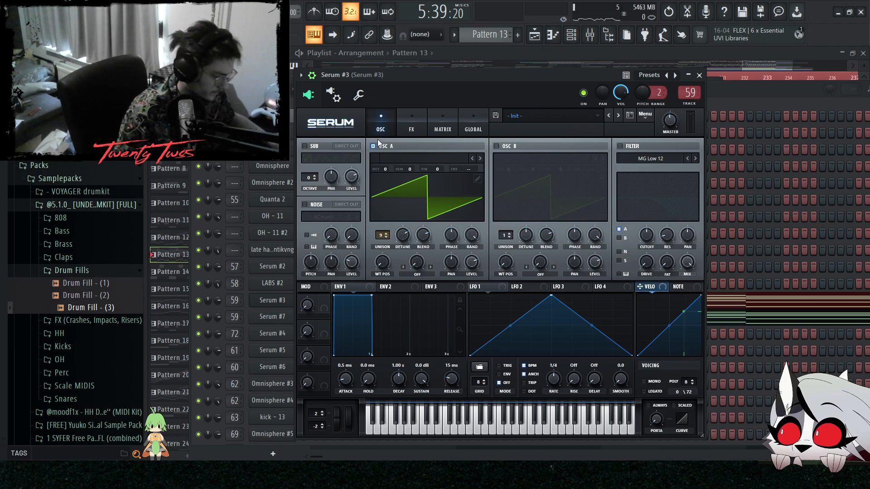
pyautogui.click(413, 128)
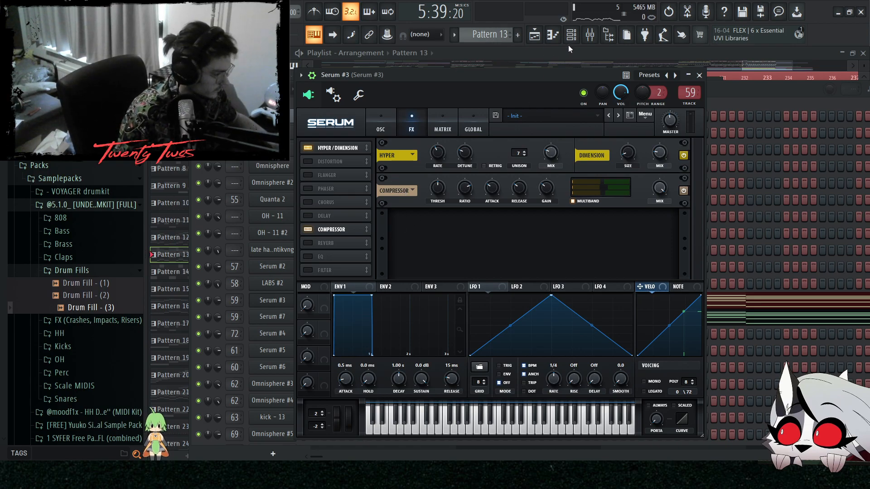
# - Examine the Fruity parametric EQ 2 on Serum #3's mixer track and return to the channel rack
pyautogui.click(590, 35)
pyautogui.click(778, 208)
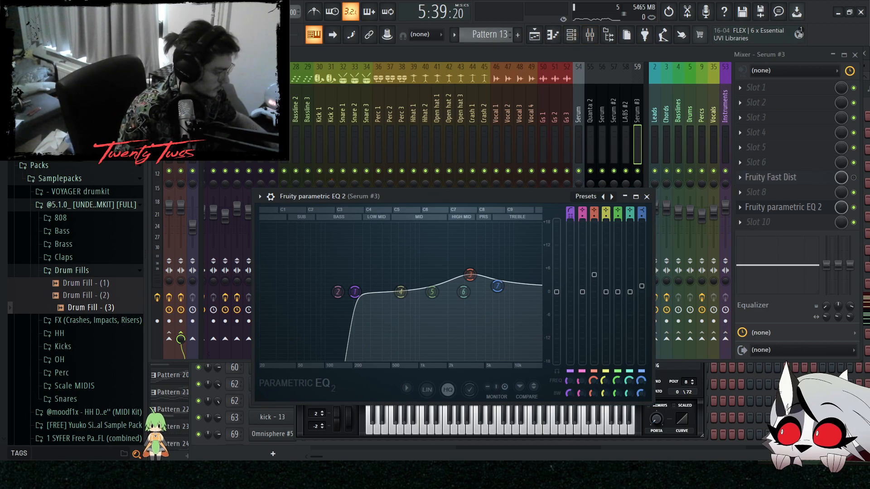
pyautogui.click(867, 107)
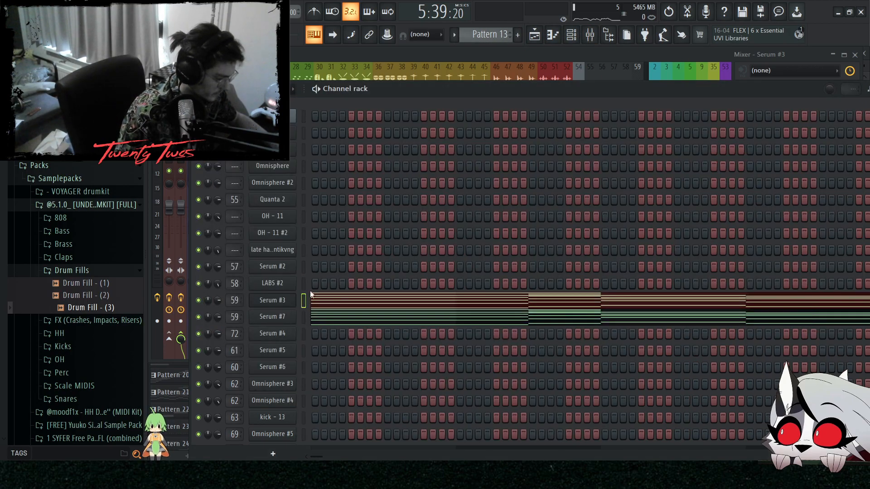
# - Check Serum #7's oscillator settings, mute the Serum #3 channel, and audition Pattern 13 with Serum #7 alone
pyautogui.click(276, 316)
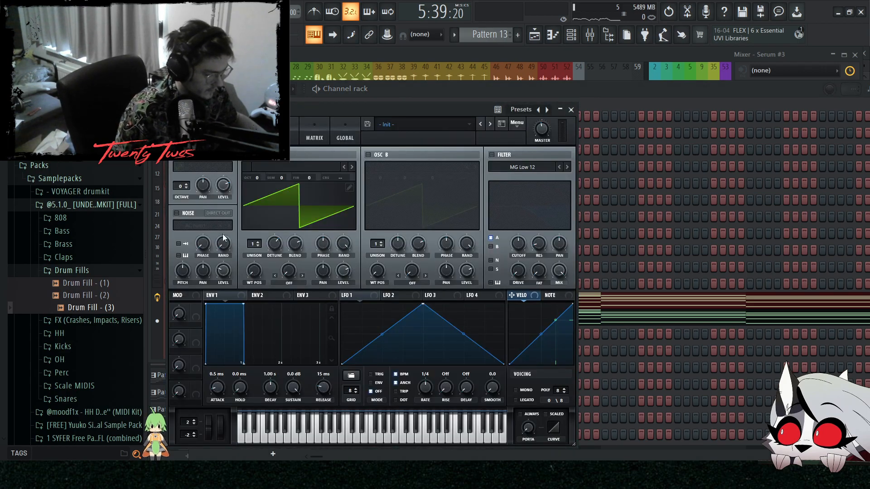
pyautogui.click(632, 93)
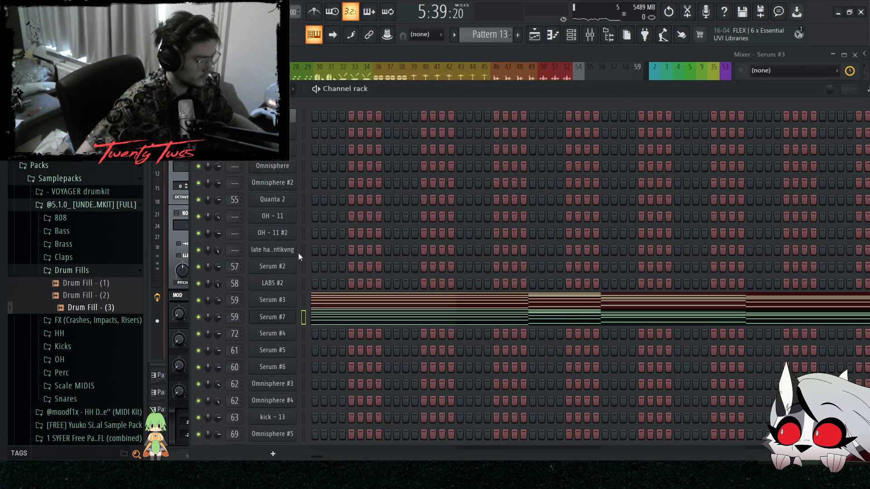
pyautogui.click(198, 300)
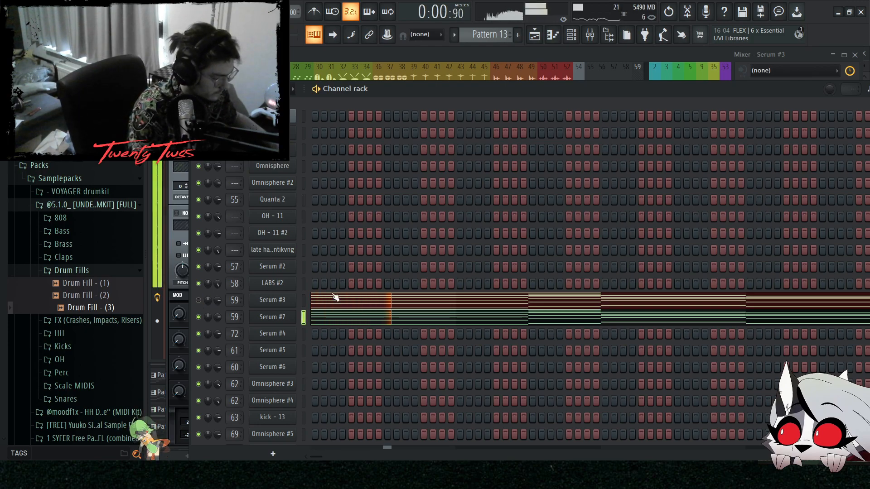
pyautogui.press('space')
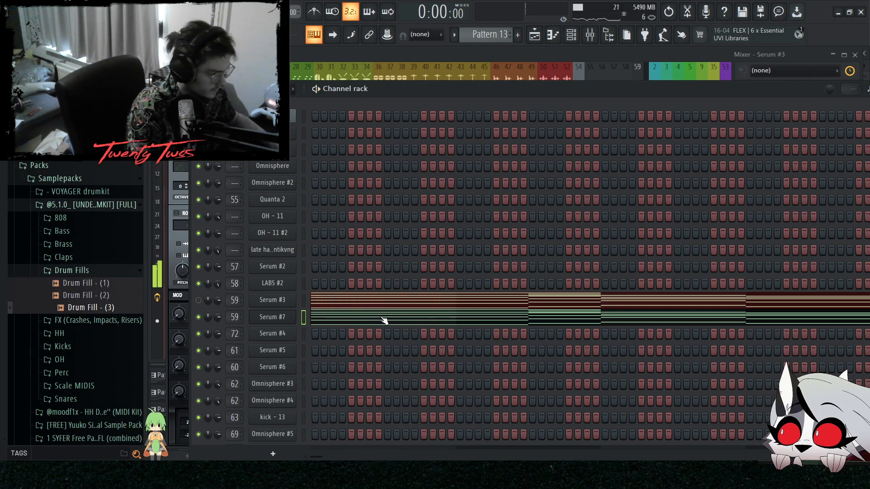
# - Reopen the Serum #7 instrument and show its effects page with distortion, compressor and reverb
pyautogui.click(279, 316)
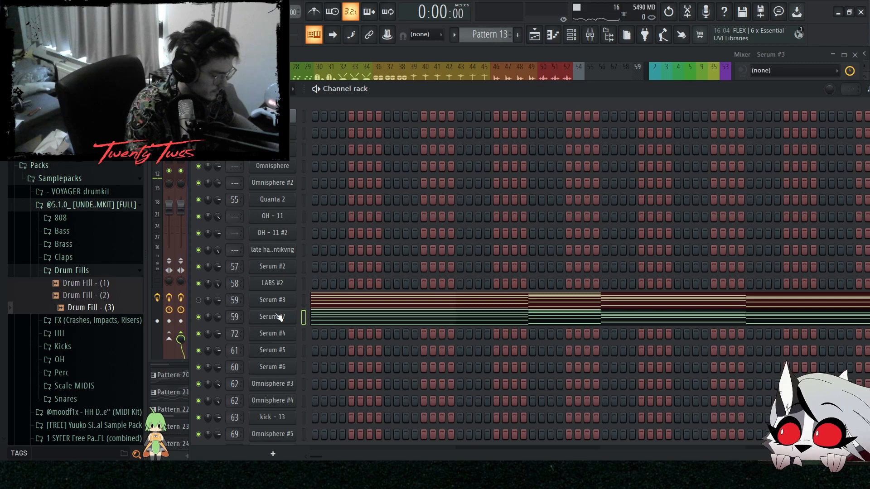
pyautogui.click(284, 137)
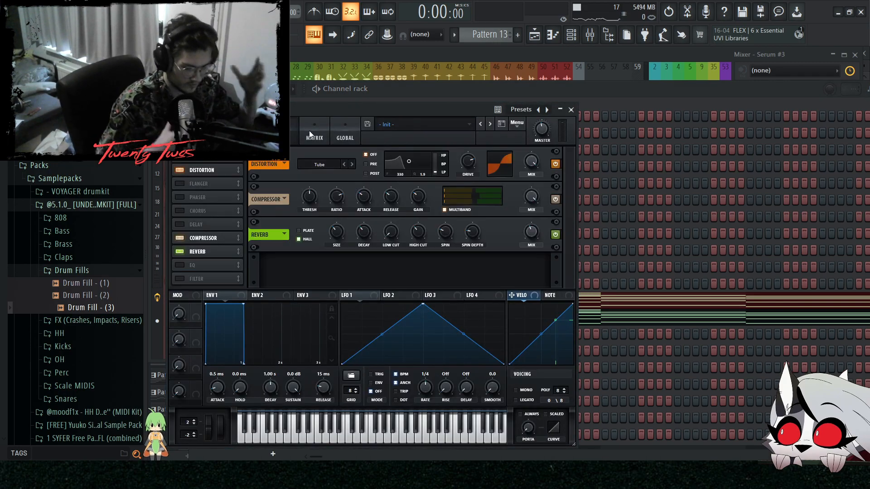
# - Return to the playlist, select and deselect the chord clips, and open Pattern 16 in the piano roll for playback
pyautogui.click(535, 34)
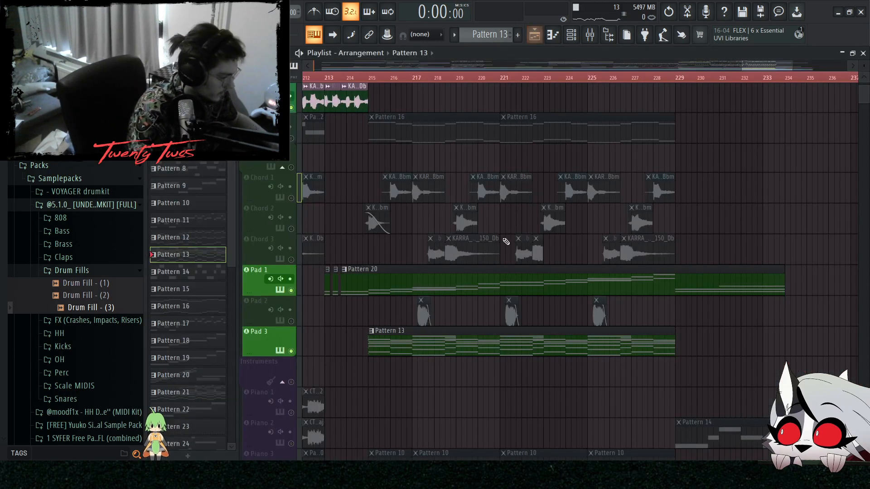
pyautogui.scroll(2, 413, 234)
pyautogui.moveTo(673, 235); pyautogui.dragTo(395, 329)
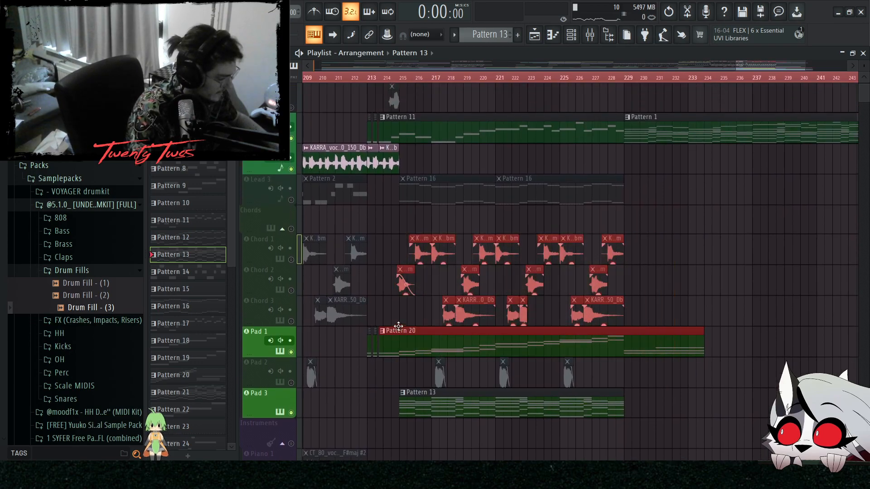
pyautogui.scroll(1, 634, 290)
pyautogui.keyDown('ctrl'); pyautogui.click(743, 277); pyautogui.keyUp('ctrl')
pyautogui.scroll(3, 467, 233)
pyautogui.doubleClick(414, 231)
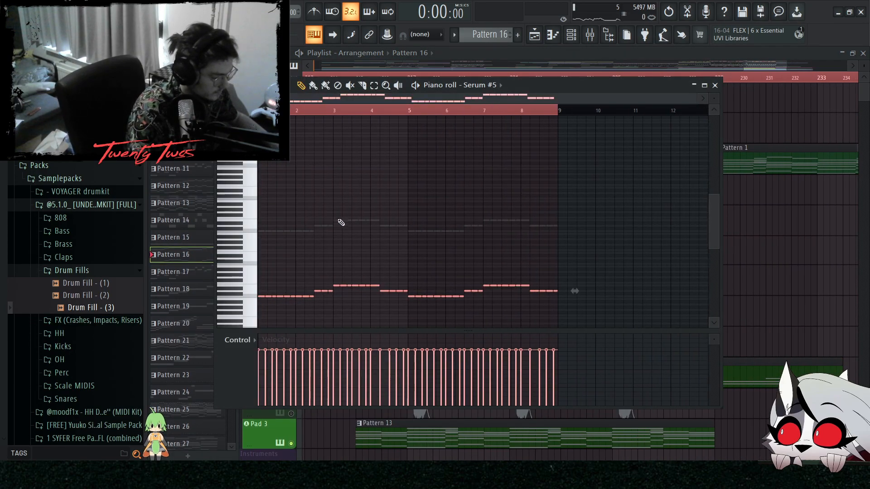
pyautogui.scroll(-2, 358, 204)
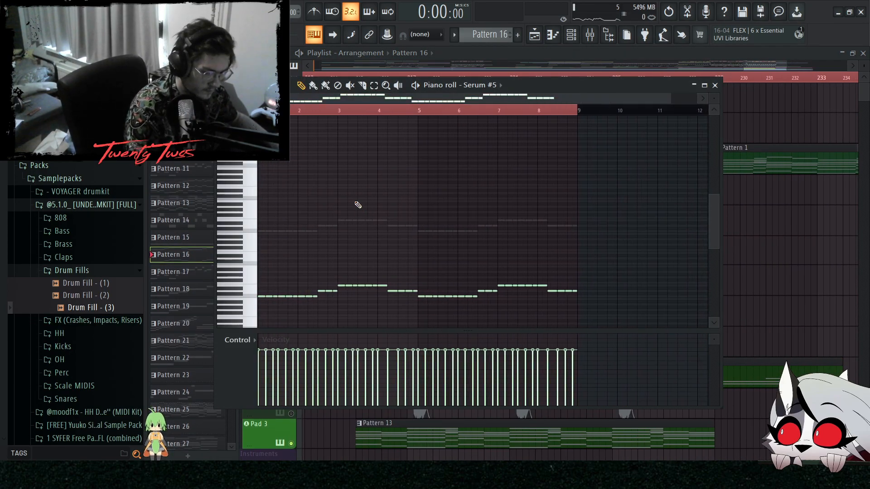
pyautogui.press('space')
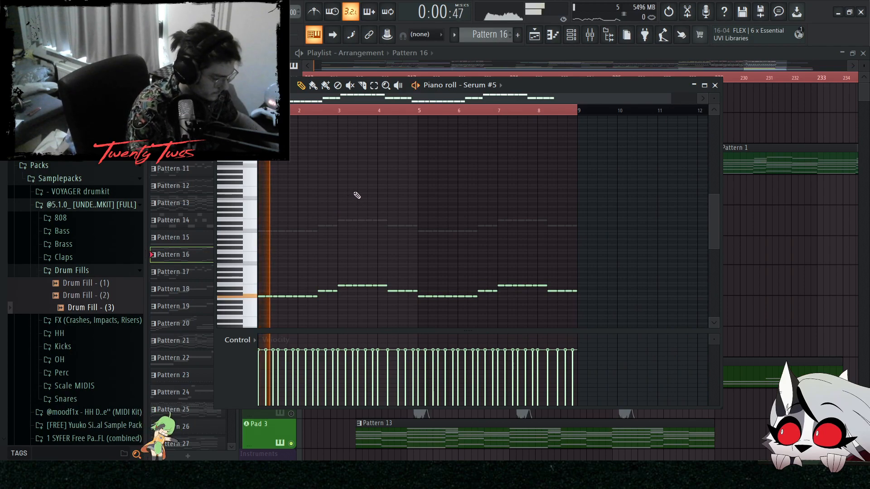
# - Audition Pattern 16 with the channel rack in view and open the kick - 13 sampler settings
pyautogui.click(589, 34)
pyautogui.click(745, 411)
pyautogui.scroll(2, 567, 231)
pyautogui.scroll(-3, 567, 231)
pyautogui.click(439, 78)
pyautogui.press('space')
pyautogui.press('l')
pyautogui.press('space')
pyautogui.click(572, 36)
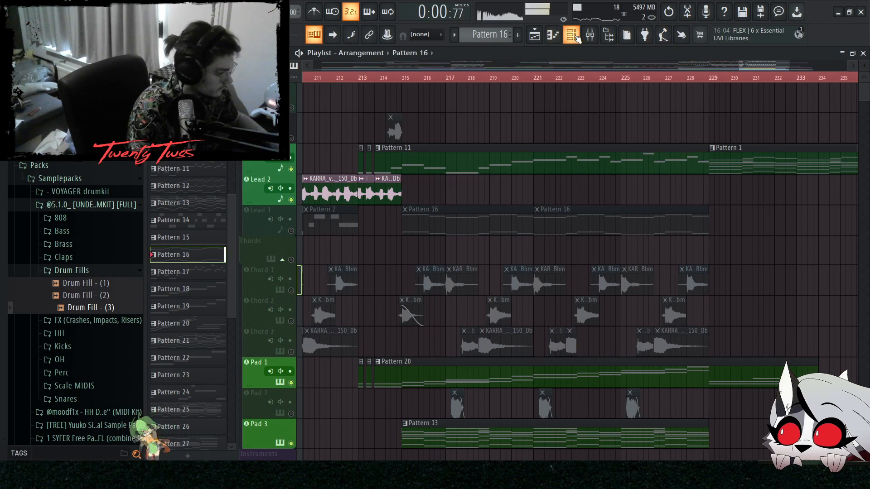
pyautogui.click(277, 417)
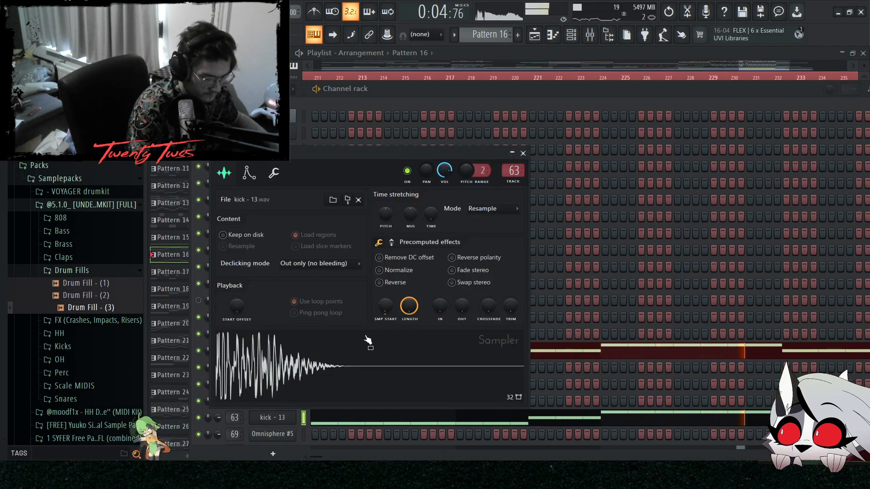
pyautogui.press('space')
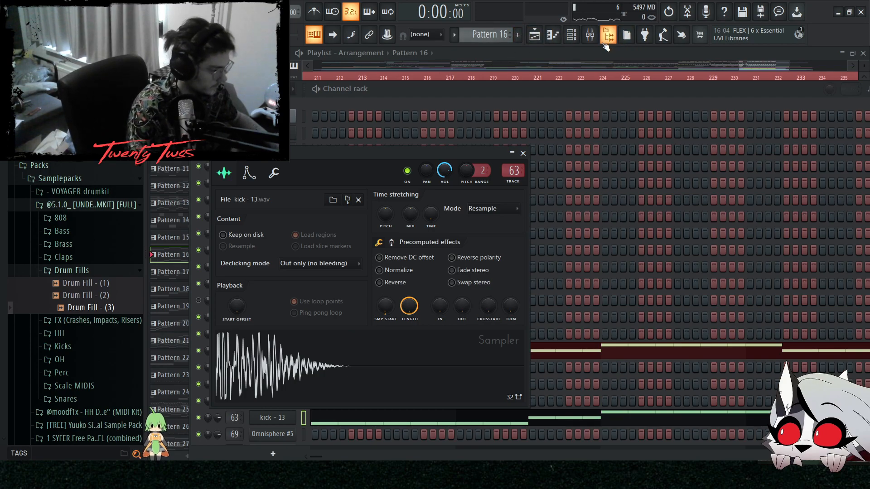
# - Return to the playlist, find the Vocal 1 clips, solo the Vocal 1 track, and place the playhead at bar 213
pyautogui.click(571, 34)
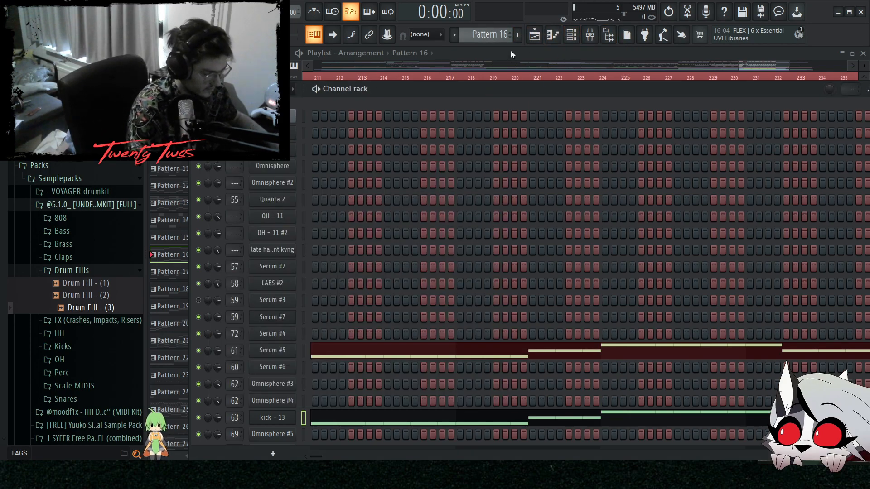
pyautogui.click(534, 35)
pyautogui.scroll(-3, 462, 251)
pyautogui.scroll(-5, 460, 252)
pyautogui.scroll(3, 457, 253)
pyautogui.scroll(1, 476, 254)
pyautogui.scroll(-10, 471, 255)
pyautogui.scroll(-8, 720, 297)
pyautogui.scroll(-4, 706, 231)
pyautogui.scroll(3, 447, 303)
pyautogui.moveTo(307, 254); pyautogui.dragTo(776, 254)
pyautogui.scroll(-2, 455, 267)
pyautogui.keyDown('ctrl'); pyautogui.click(455, 266); pyautogui.keyUp('ctrl')
pyautogui.scroll(1, 328, 266)
pyautogui.click(291, 258)
pyautogui.scroll(5, 330, 226)
pyautogui.click(392, 79)
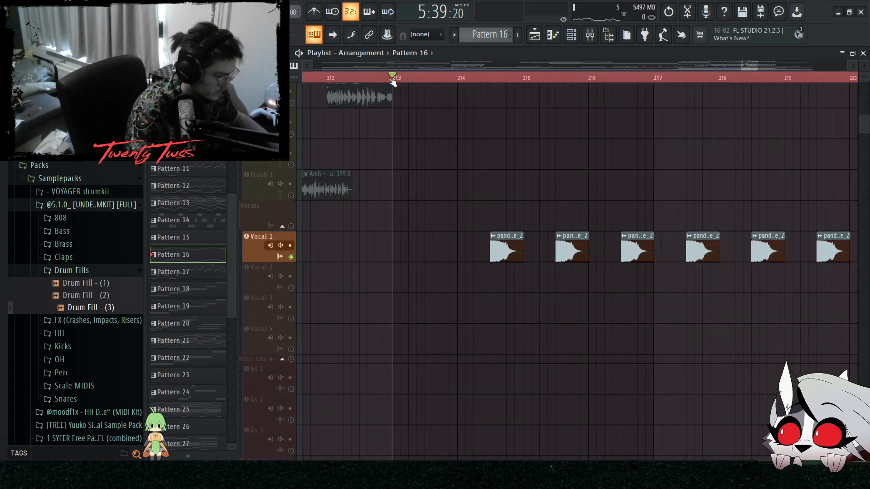
# - Set the playhead to bar 214, highlight the Vocal 1 clips briefly, and play the isolated vocal layer
pyautogui.click(457, 80)
pyautogui.scroll(3, 501, 217)
pyautogui.scroll(-6, 476, 240)
pyautogui.moveTo(430, 252); pyautogui.dragTo(855, 247)
pyautogui.scroll(-4, 572, 236)
pyautogui.keyDown('ctrl'); pyautogui.click(575, 314); pyautogui.keyUp('ctrl')
pyautogui.scroll(3, 576, 316)
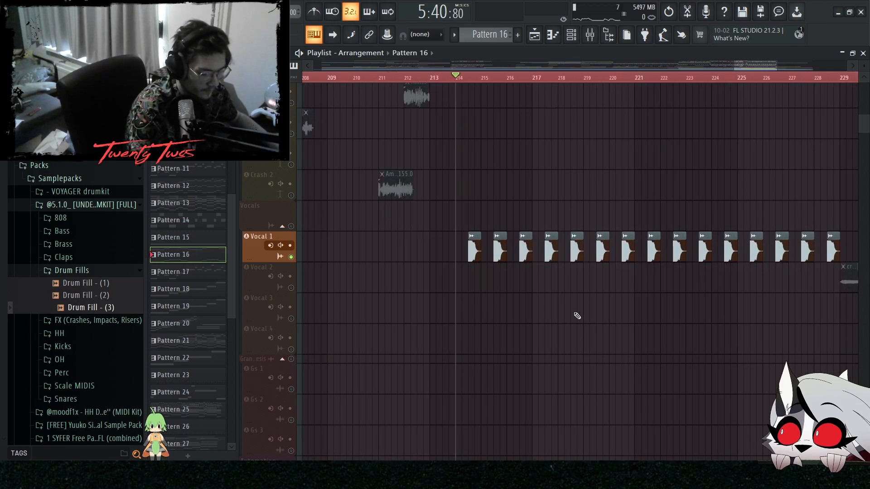
pyautogui.scroll(2, 496, 302)
pyautogui.press('space')
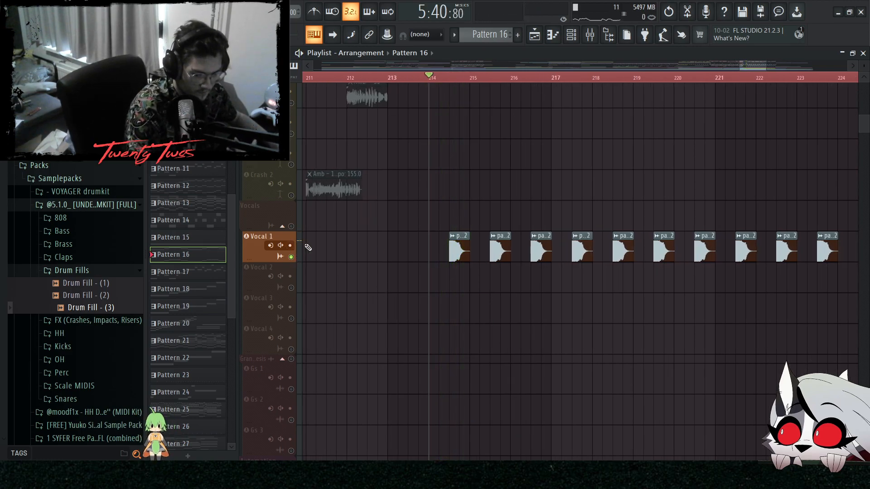
# - Re-enable all playlist tracks and look over the lead, chord, pad and instrument layers from bar 213
pyautogui.scroll(5, 533, 291)
pyautogui.scroll(-10, 443, 292)
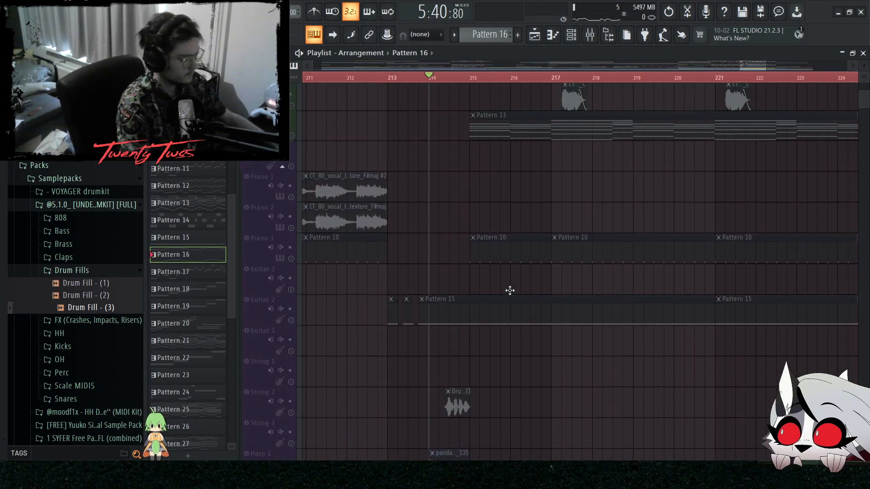
pyautogui.scroll(5, 510, 294)
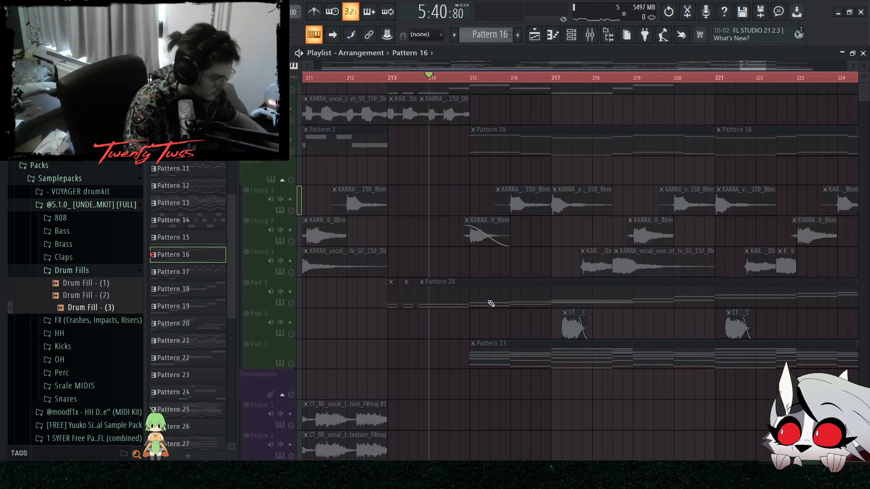
pyautogui.scroll(3, 491, 304)
pyautogui.scroll(-4, 467, 279)
pyautogui.scroll(4, 467, 263)
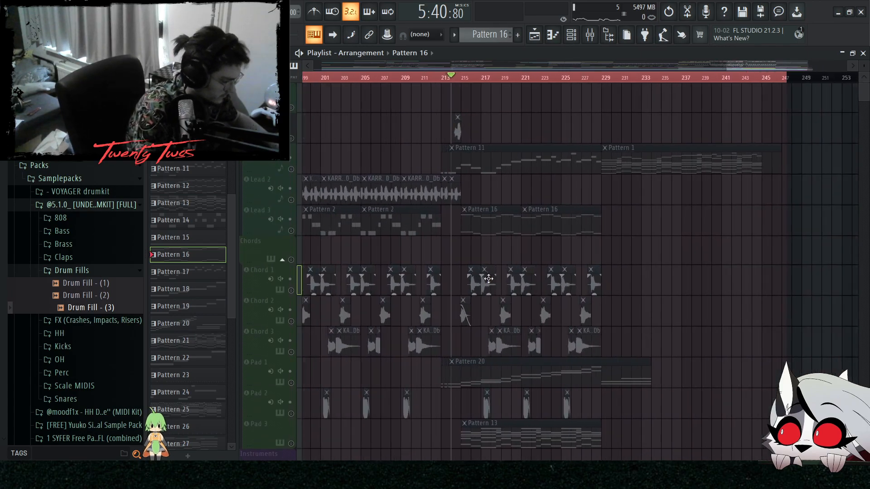
pyautogui.scroll(-8, 408, 291)
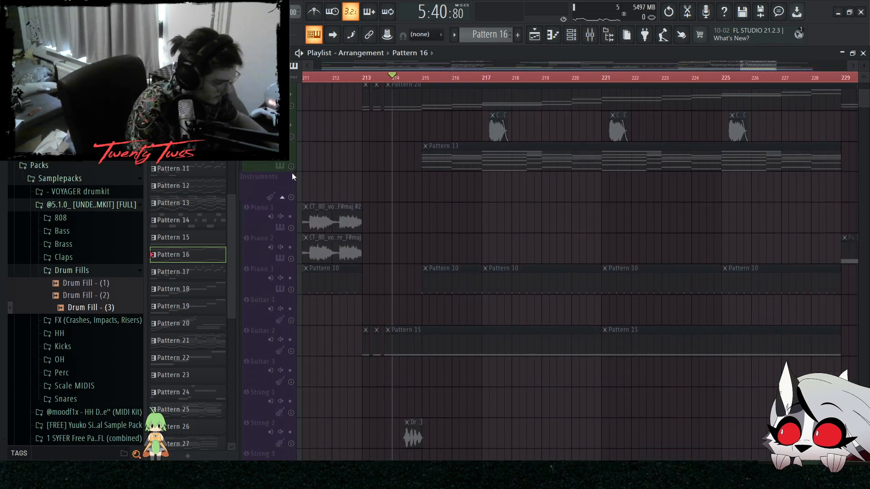
pyautogui.scroll(-3, 521, 220)
pyautogui.scroll(7, 469, 222)
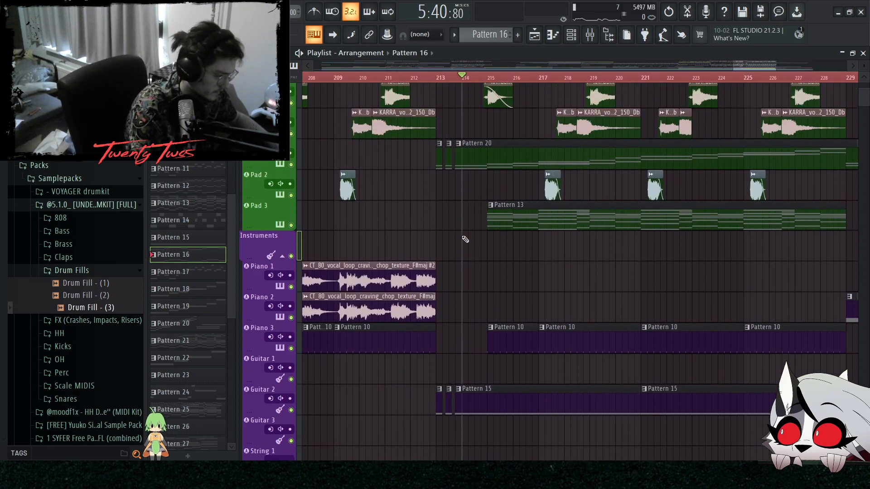
pyautogui.scroll(3, 473, 242)
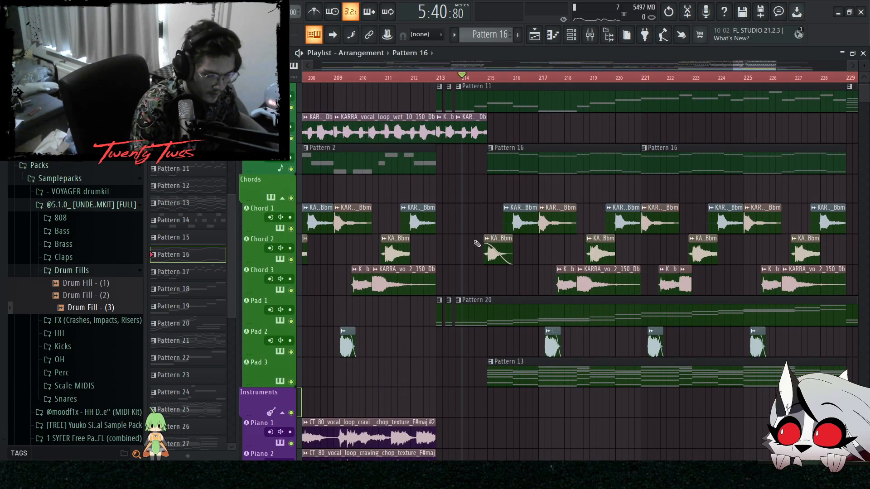
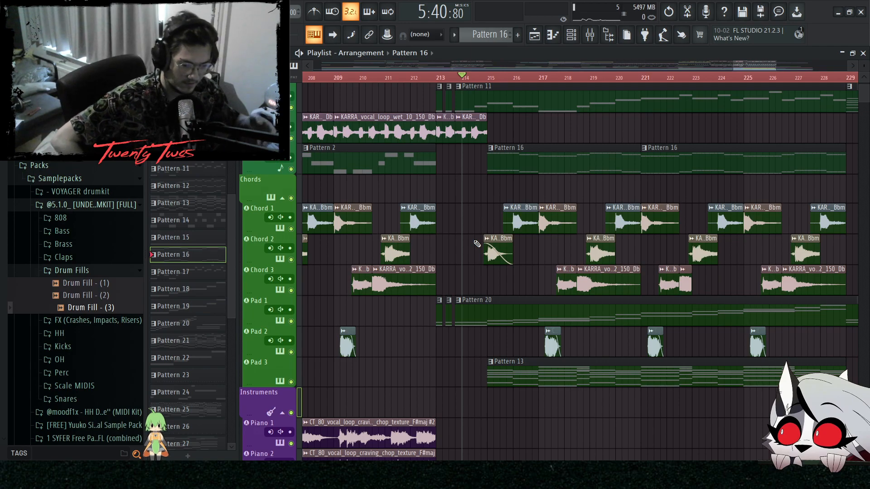
# - Play the full mix from bar 213 with the SPAN analyzer open on the master track, then return to the playlist
pyautogui.scroll(-3, 463, 179)
pyautogui.scroll(2, 461, 188)
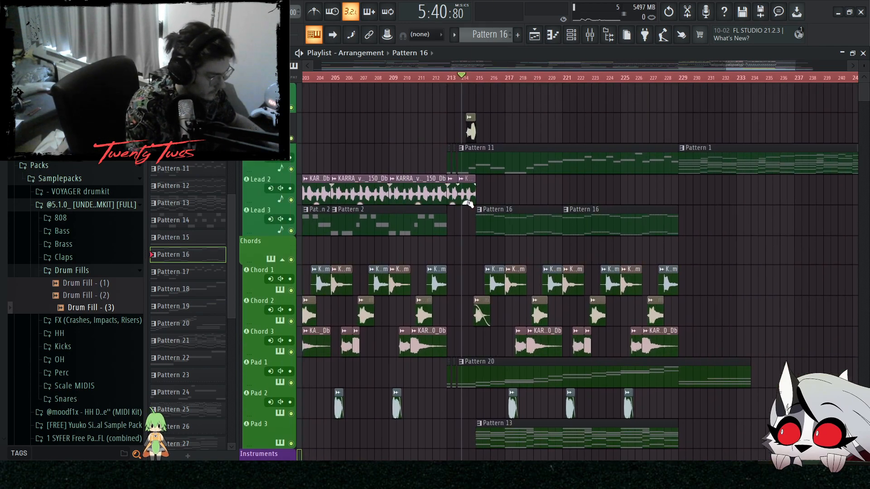
pyautogui.scroll(4, 467, 202)
pyautogui.click(418, 77)
pyautogui.scroll(-3, 446, 119)
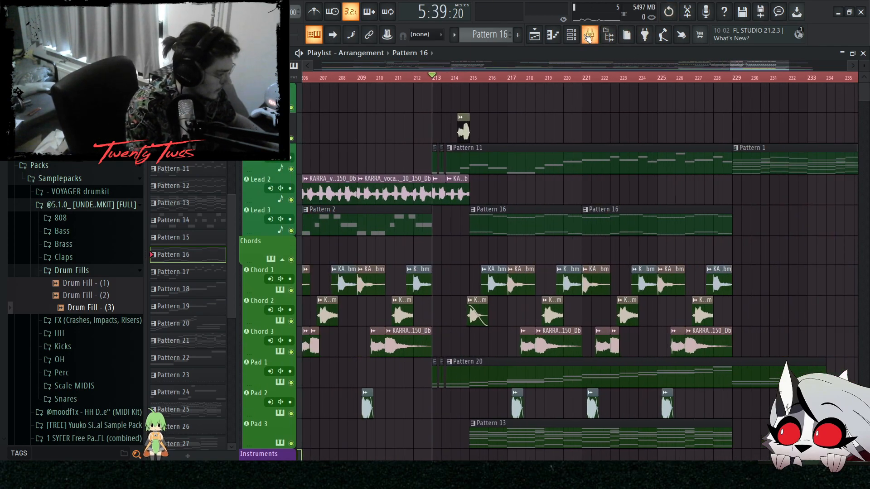
pyautogui.click(590, 35)
pyautogui.click(169, 140)
pyautogui.click(157, 141)
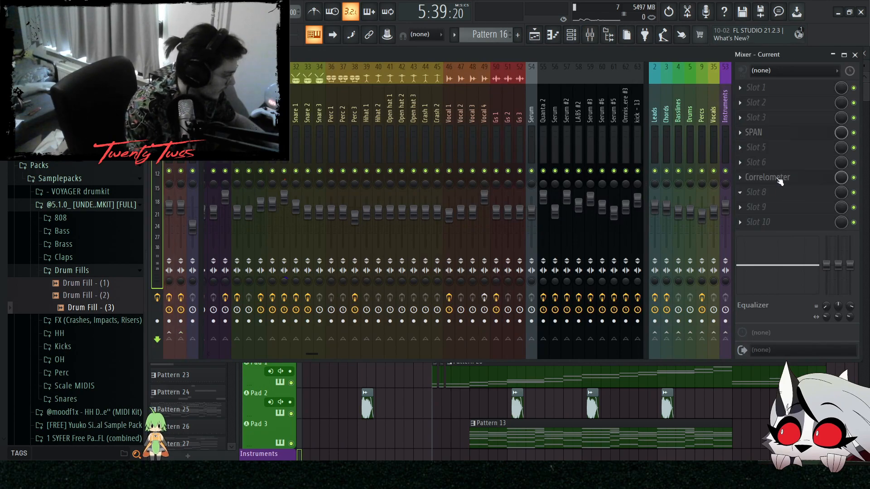
pyautogui.click(754, 133)
pyautogui.press('space')
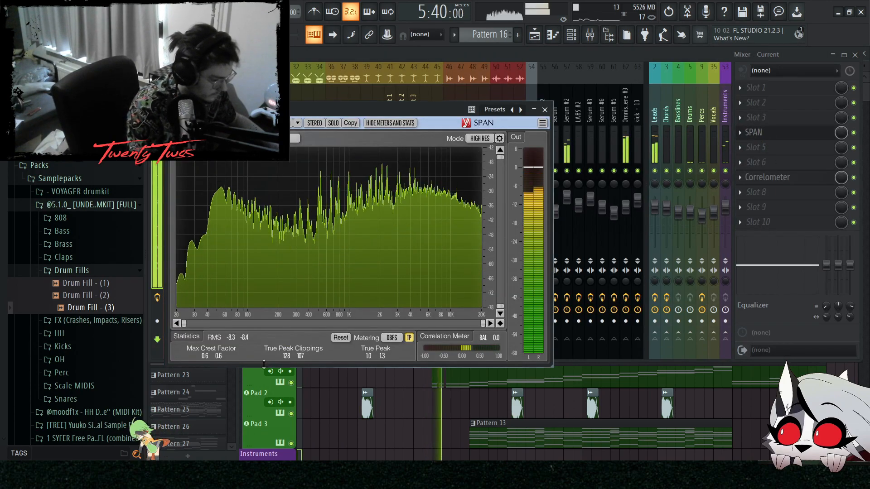
pyautogui.rightClick(433, 424)
pyautogui.scroll(3, 450, 373)
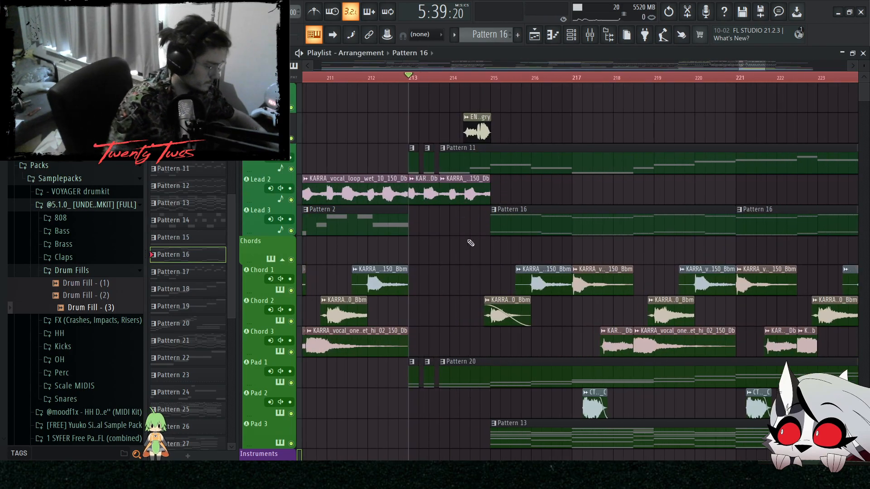
# - Examine the overall arrangement and the track layers around bars 213 to 229, from the leads down to the lower tracks
pyautogui.scroll(-3, 450, 255)
pyautogui.scroll(-3, 458, 258)
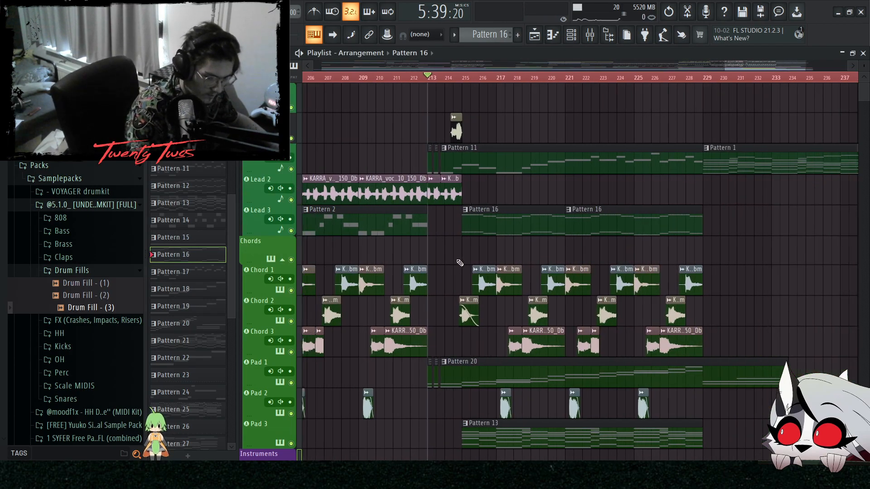
pyautogui.scroll(-5, 470, 257)
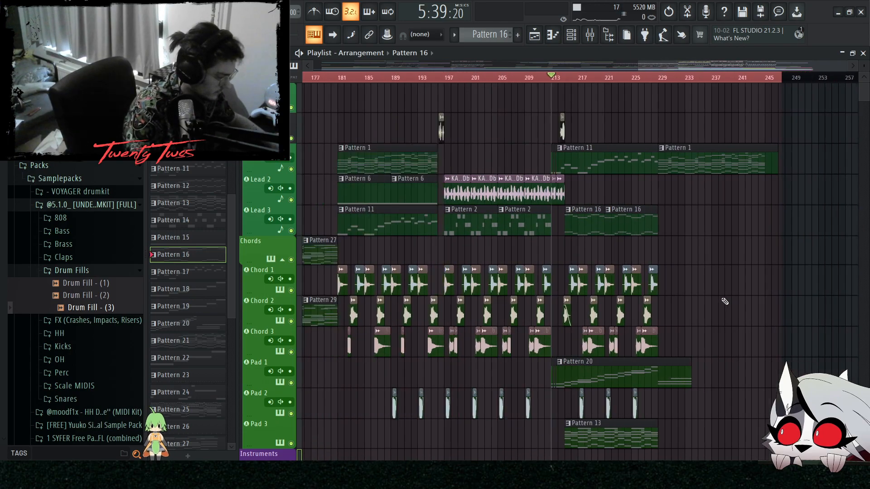
pyautogui.scroll(-1, 774, 288)
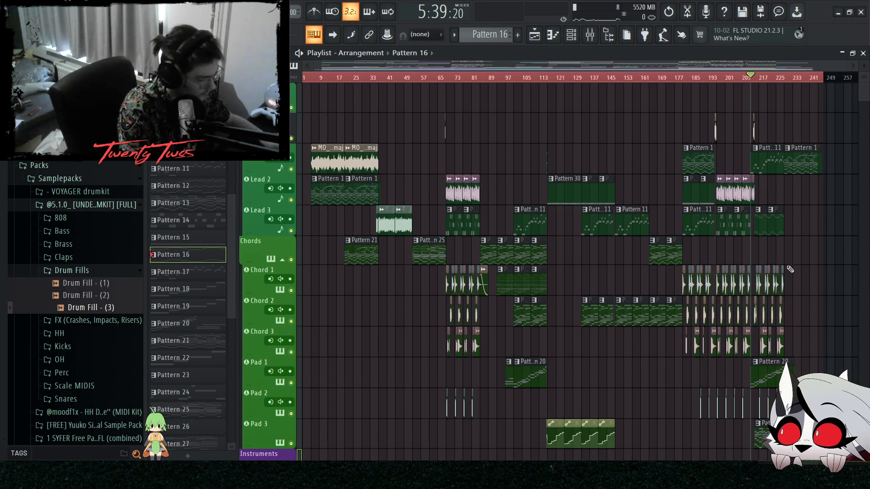
pyautogui.scroll(8, 814, 271)
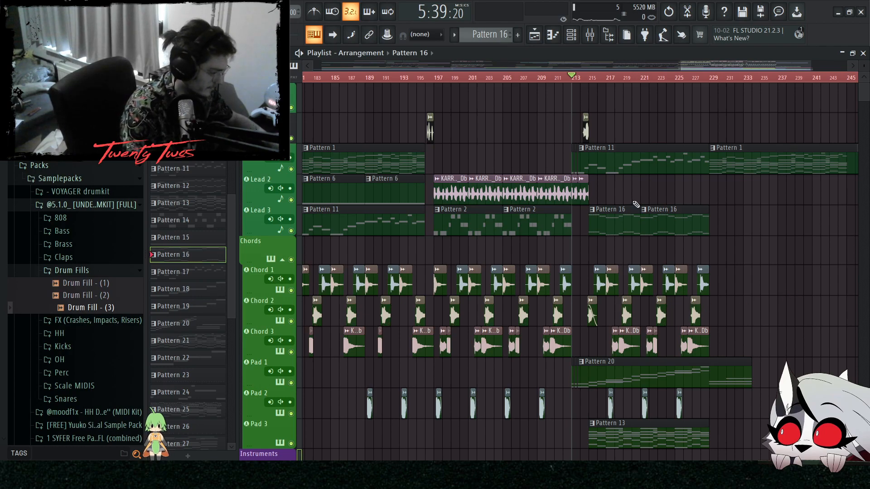
pyautogui.scroll(5, 635, 204)
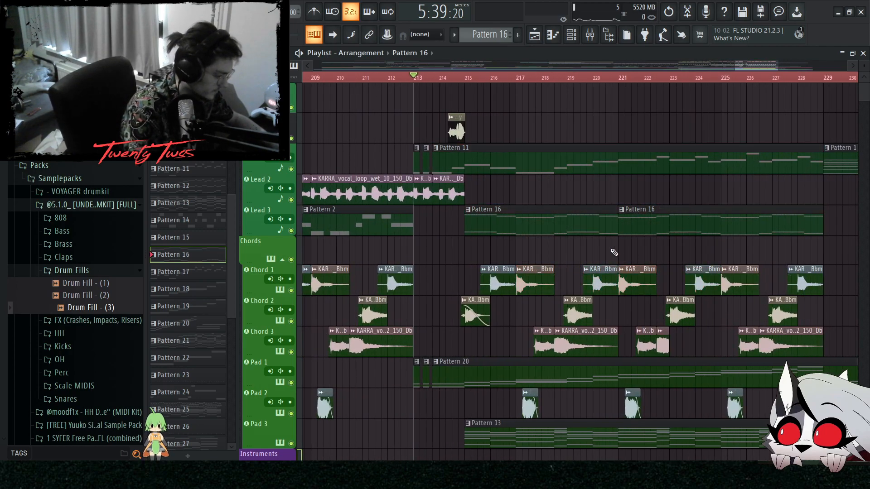
pyautogui.scroll(-7, 615, 252)
pyautogui.scroll(-10, 670, 330)
pyautogui.scroll(-15, 725, 382)
pyautogui.scroll(3, 726, 376)
pyautogui.scroll(12, 728, 370)
pyautogui.scroll(15, 685, 326)
pyautogui.scroll(15, 582, 331)
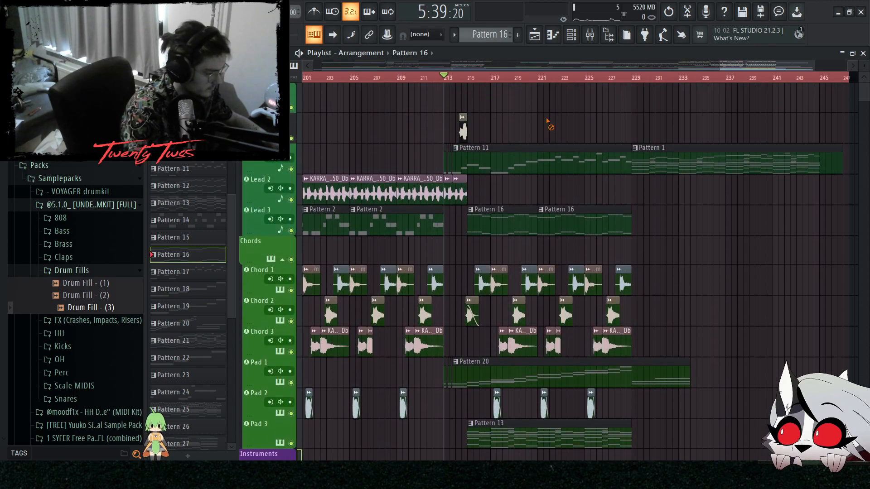
# - Play the full mix from bar 213 and check the track levels in the mixer, then return to the playlist
pyautogui.press('space')
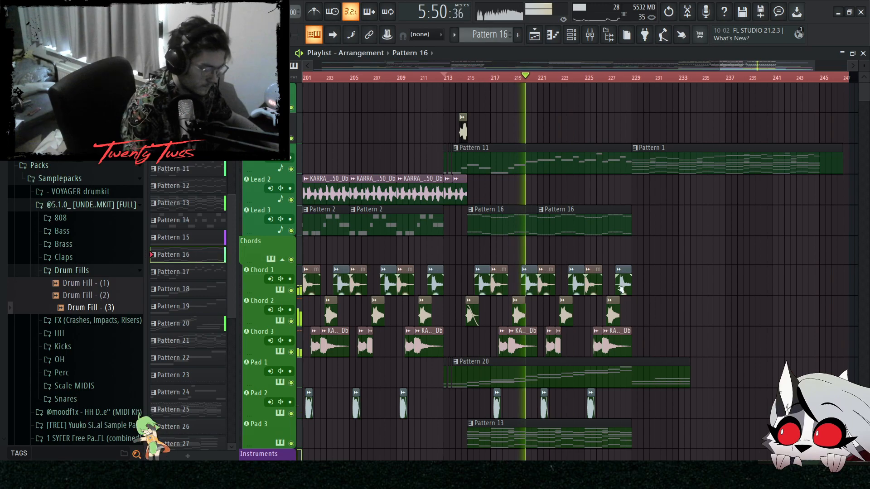
pyautogui.scroll(-3, 706, 286)
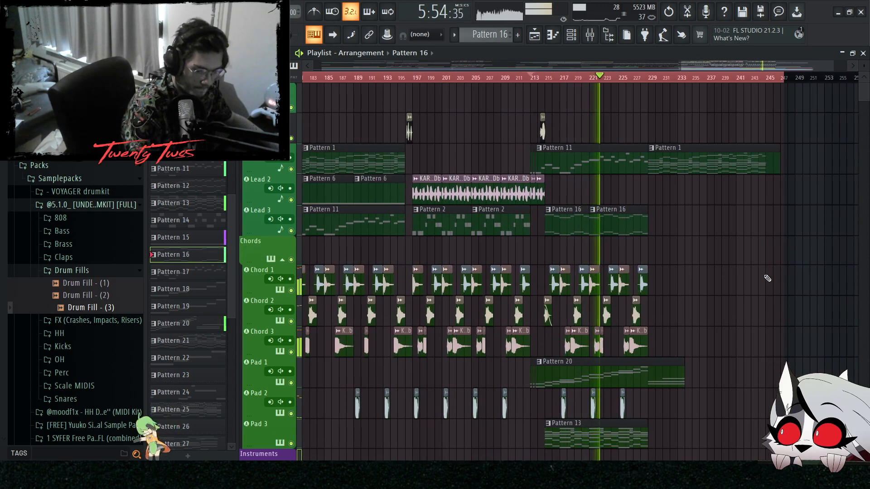
pyautogui.scroll(2, 767, 279)
pyautogui.click(590, 35)
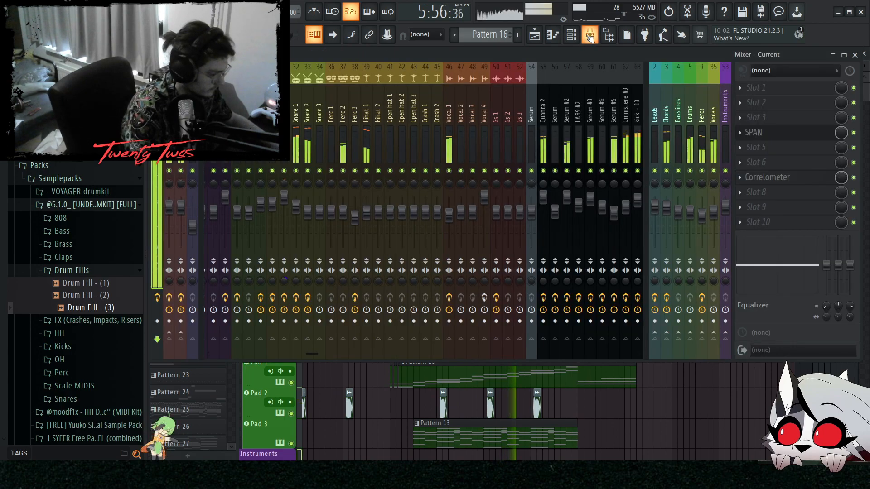
pyautogui.press('F9')
# - Look over the instrument, bassline, drum and percussion tracks while the mix plays, returning to the leads and chords near bar 229
pyautogui.scroll(-10, 695, 360)
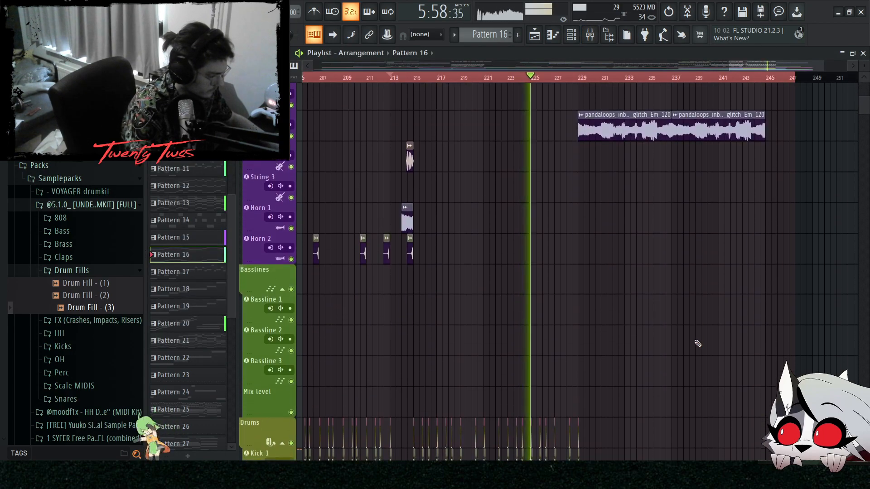
pyautogui.scroll(-5, 702, 344)
pyautogui.scroll(8, 704, 342)
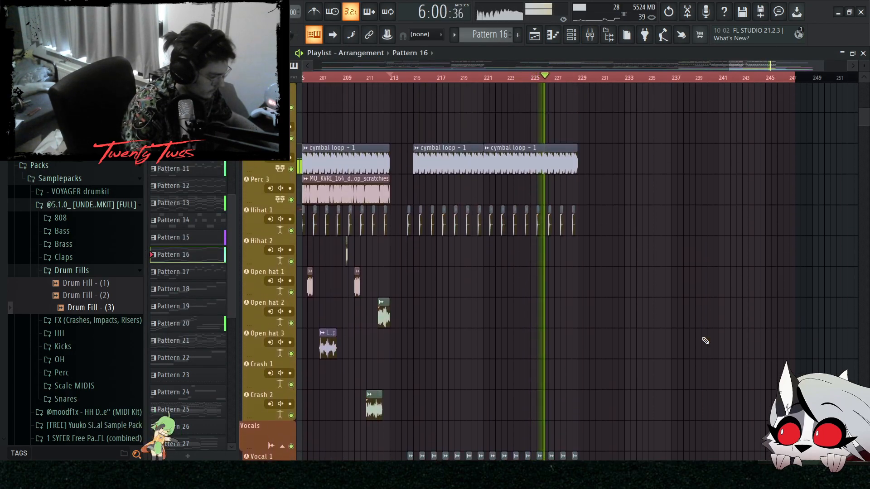
pyautogui.scroll(10, 707, 333)
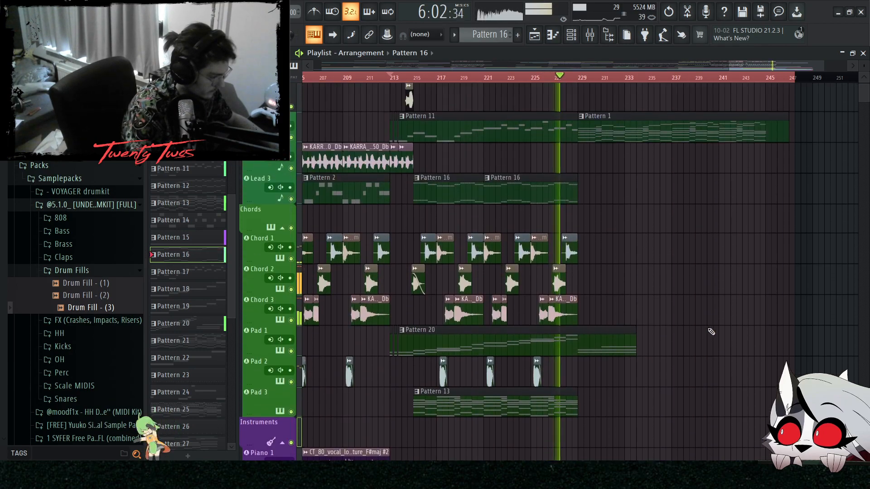
pyautogui.scroll(3, 647, 303)
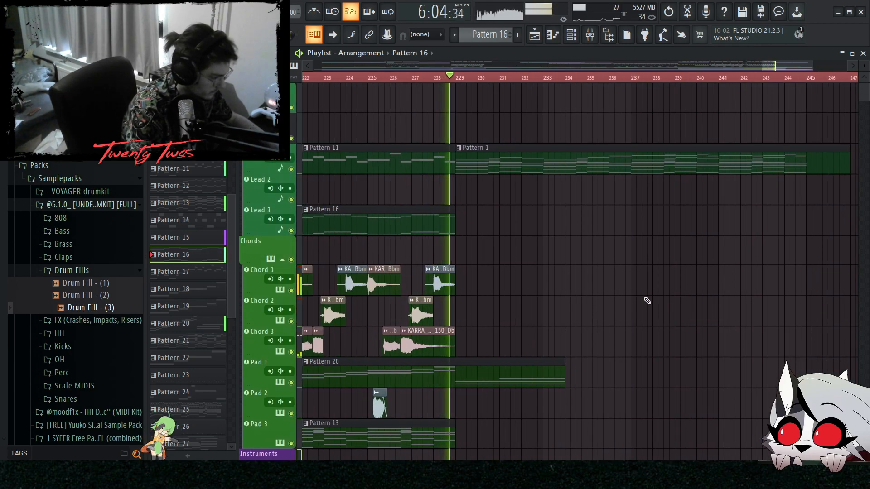
# - Follow the playback from bar 229 through the lead, pad, piano and string layers of the closing section
pyautogui.scroll(-3, 620, 292)
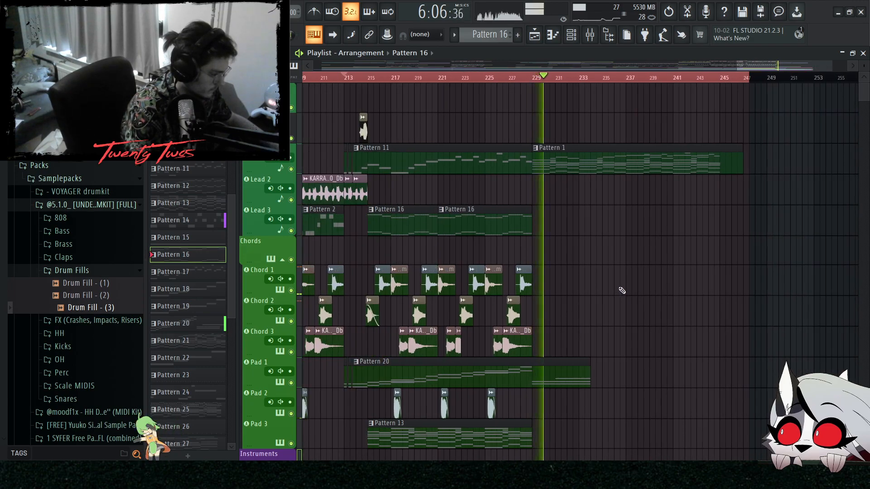
pyautogui.scroll(-3, 712, 305)
pyautogui.scroll(3, 731, 307)
pyautogui.scroll(-3, 738, 314)
pyautogui.scroll(3, 742, 318)
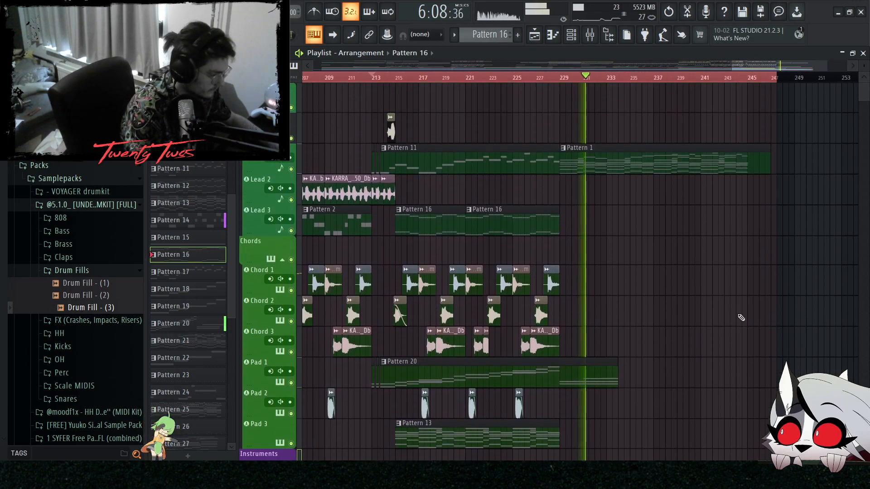
pyautogui.scroll(-6, 743, 247)
pyautogui.moveTo(715, 204); pyautogui.dragTo(564, 290)
pyautogui.scroll(-3, 754, 272)
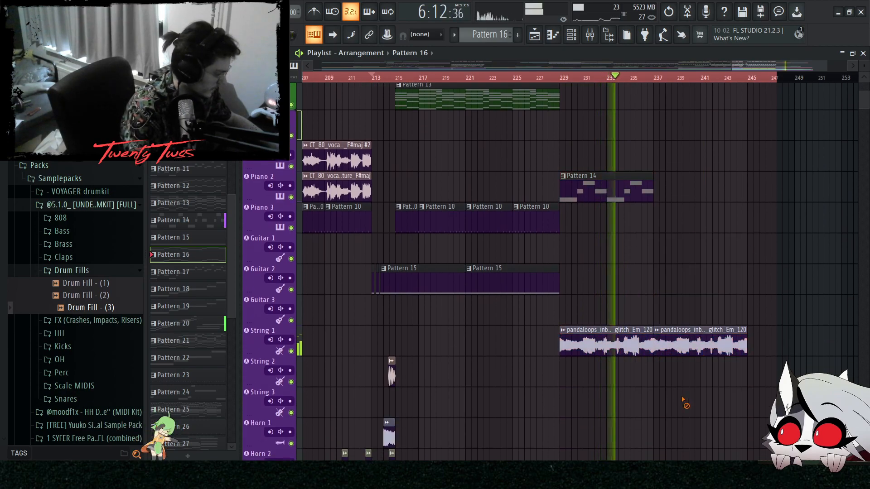
pyautogui.scroll(-6, 683, 399)
pyautogui.scroll(11, 689, 381)
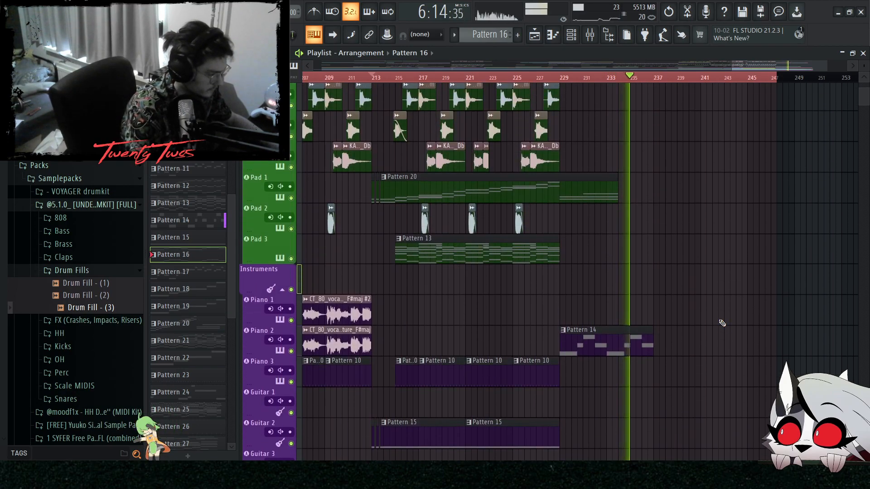
# - View the whole arrangement as the closing section plays, then stop playback
pyautogui.scroll(6, 702, 326)
pyautogui.scroll(-8, 748, 331)
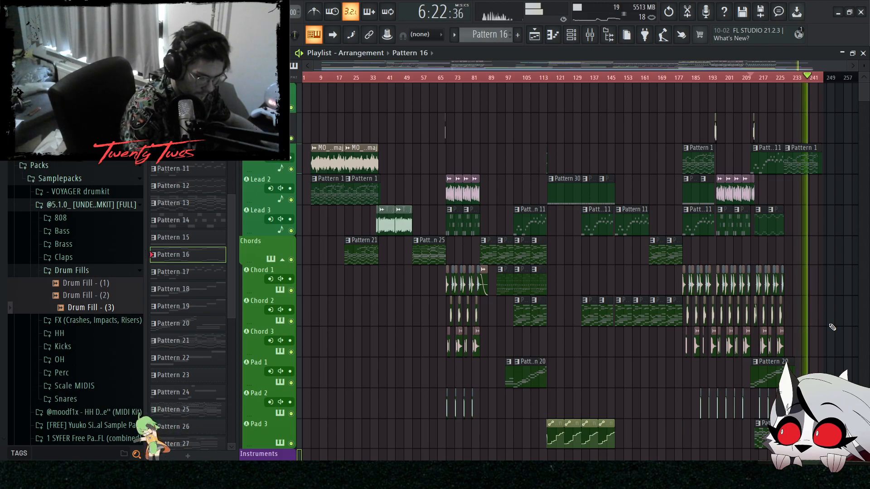
pyautogui.scroll(6, 832, 327)
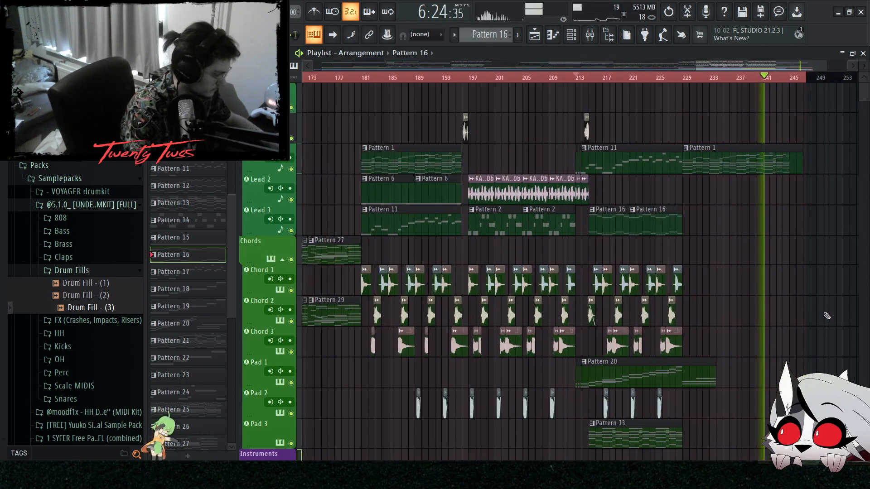
pyautogui.scroll(-2, 830, 317)
pyautogui.press('space')
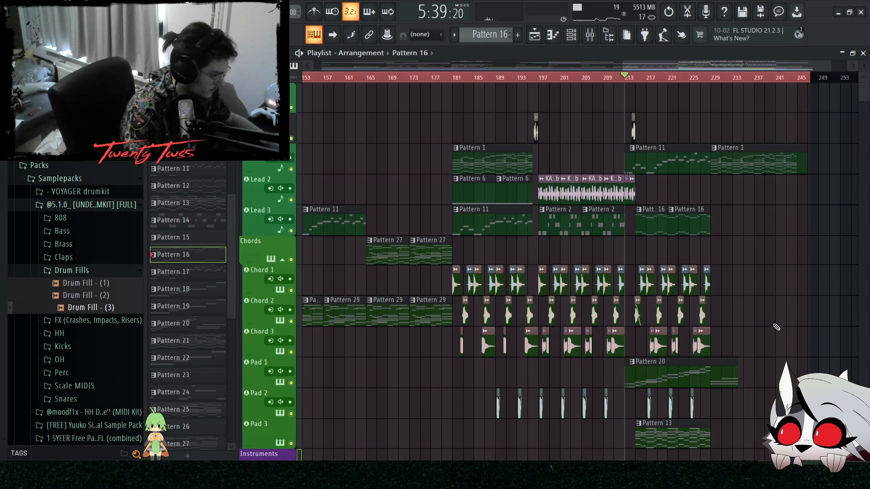
# - Return the playhead to the start of the song and survey the full arrangement from the leads down to the crash tracks
pyautogui.scroll(-4, 560, 190)
pyautogui.moveTo(349, 77); pyautogui.dragTo(302, 77)
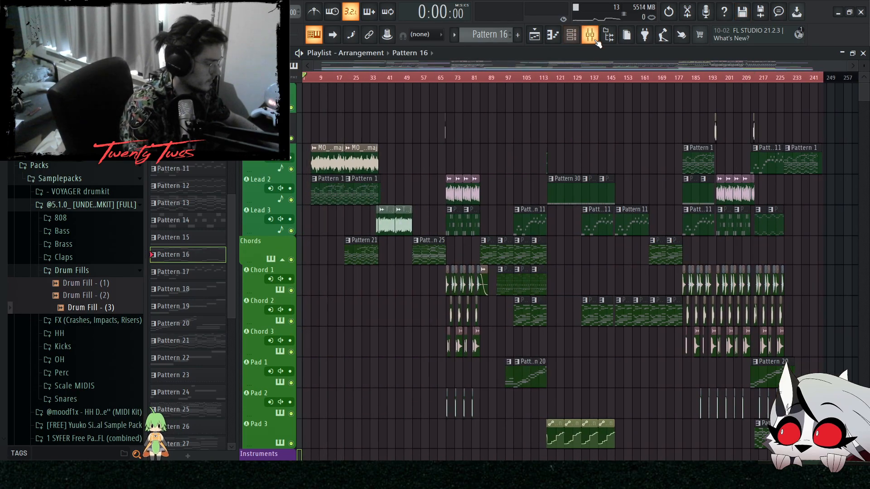
pyautogui.scroll(-15, 566, 195)
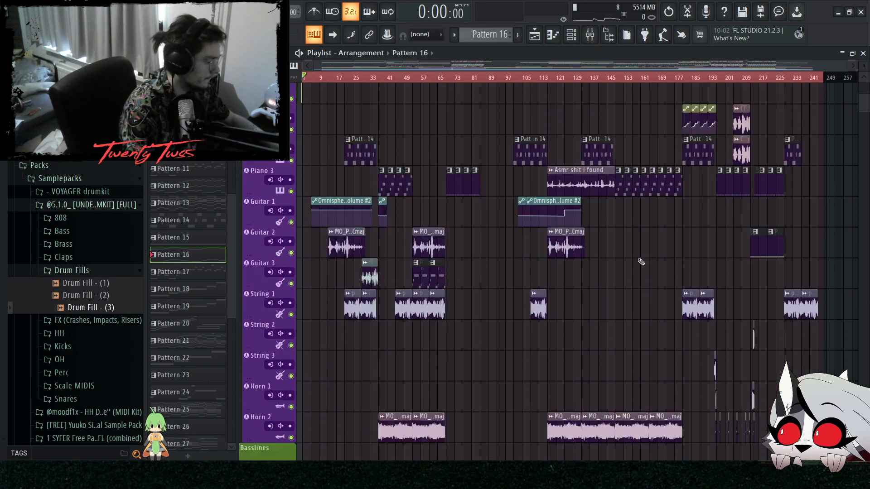
pyautogui.scroll(-15, 605, 369)
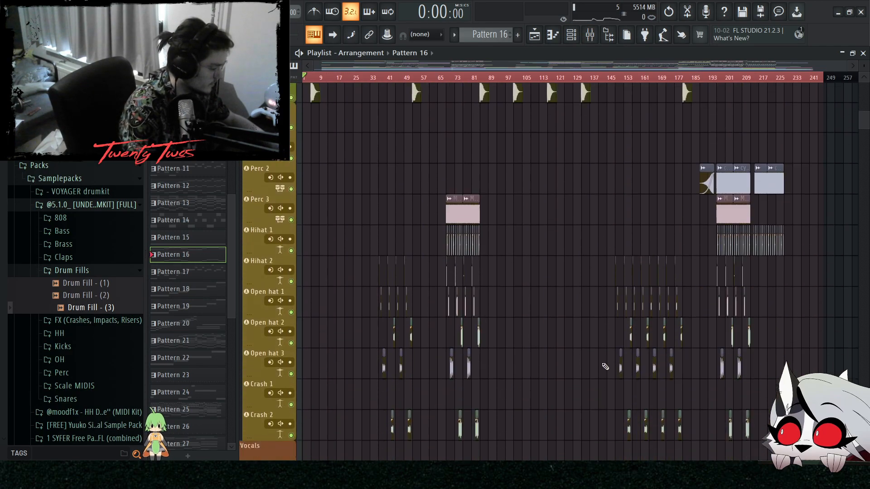
# - Examine the vocal, Gs and automation tracks across the whole song, then go back up to the instrument tracks
pyautogui.scroll(-1, 610, 368)
pyautogui.moveTo(838, 212); pyautogui.dragTo(311, 414)
pyautogui.scroll(-6, 715, 227)
pyautogui.click(716, 227)
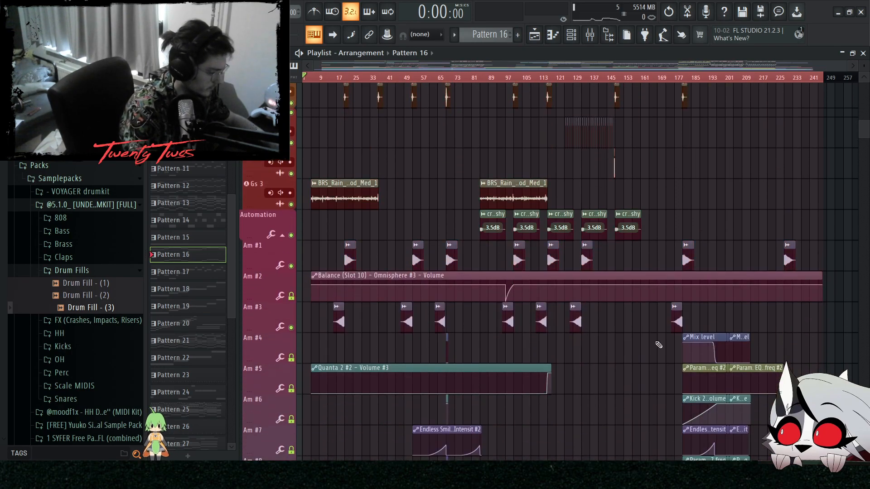
pyautogui.scroll(5, 812, 320)
pyautogui.scroll(15, 802, 310)
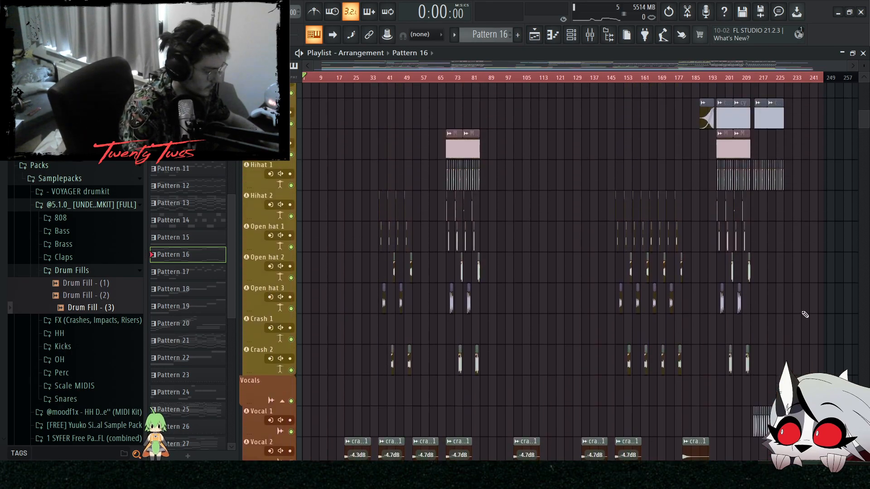
pyautogui.scroll(10, 725, 181)
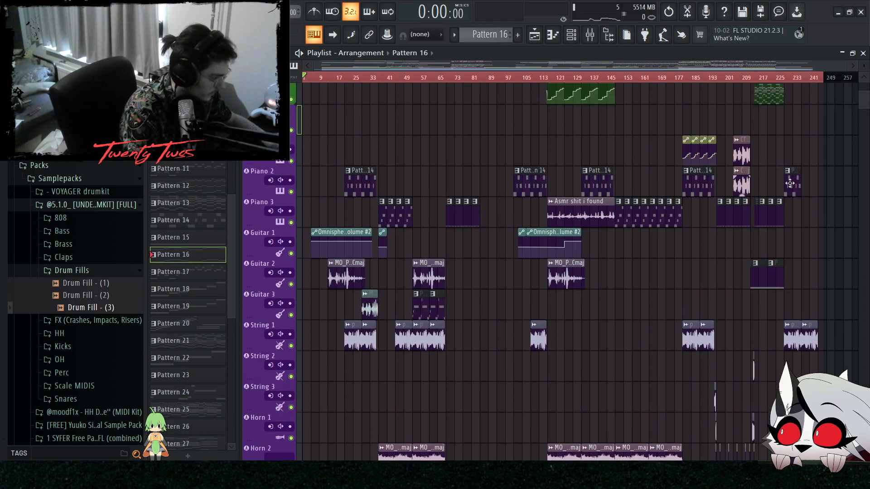
# - Open the Serum synth on mixer track 56 from the channel rack and inspect its oscillator and effects pages
pyautogui.click(589, 39)
pyautogui.click(570, 36)
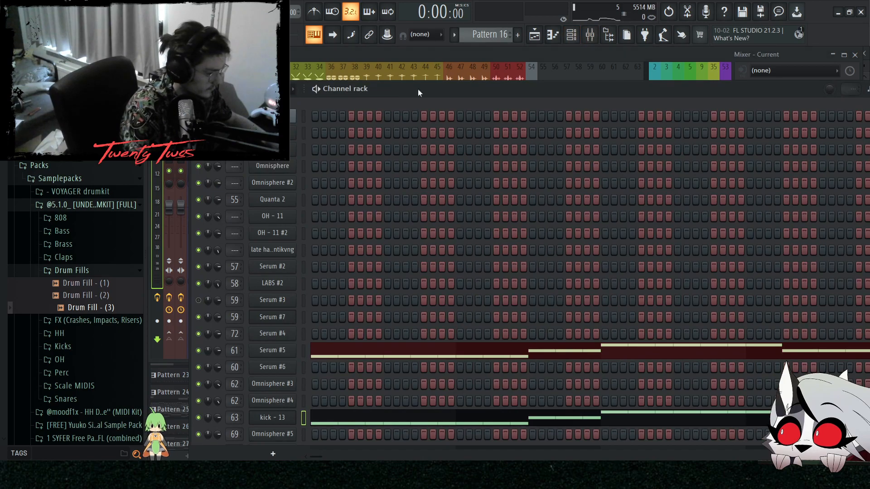
pyautogui.click(275, 116)
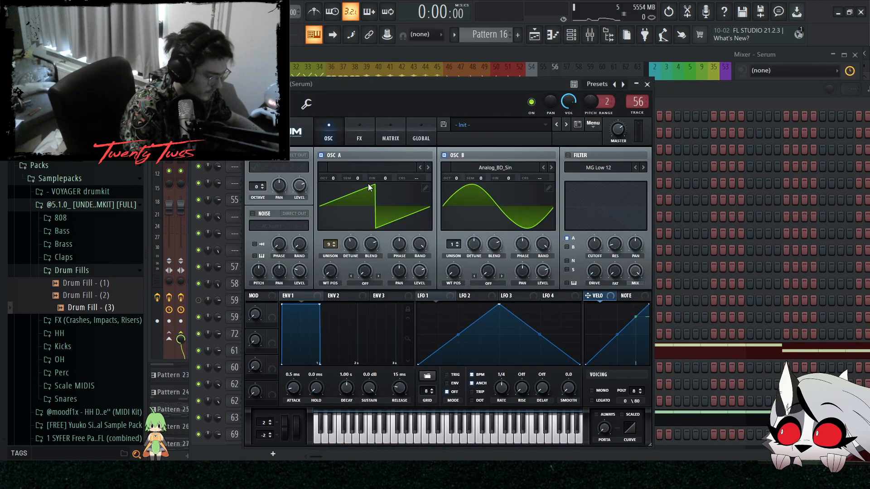
pyautogui.click(359, 135)
pyautogui.click(328, 136)
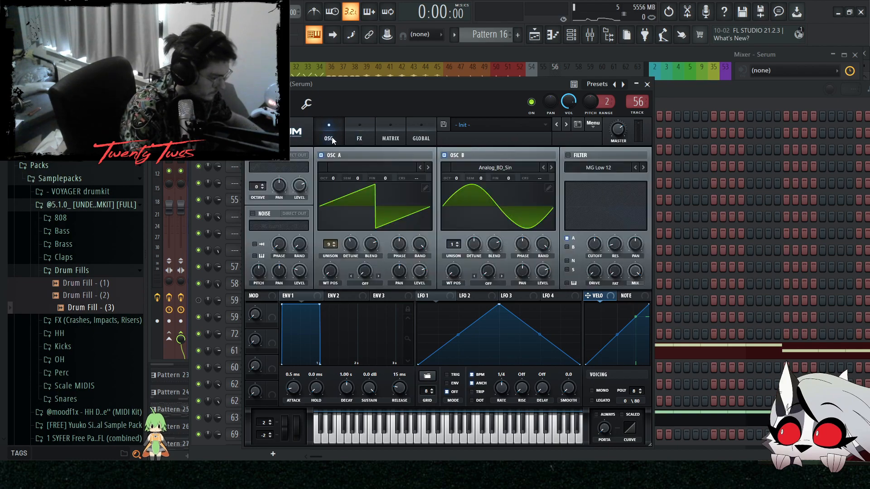
pyautogui.click(724, 101)
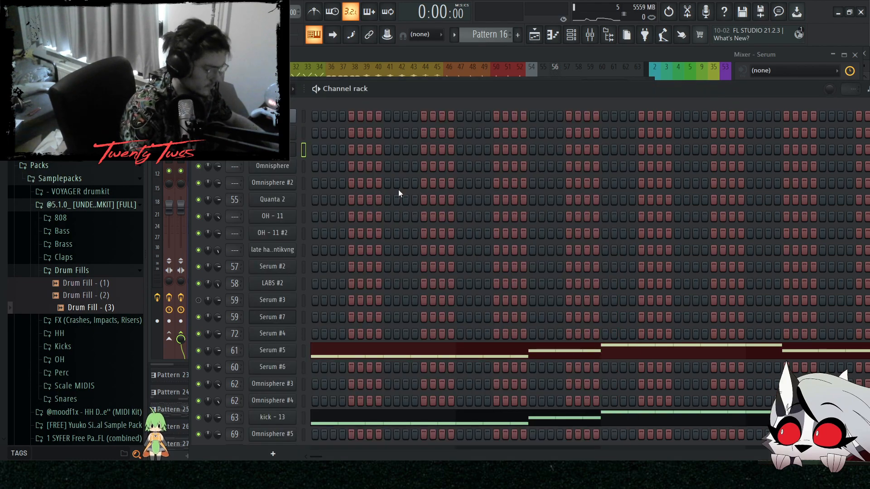
pyautogui.click(286, 150)
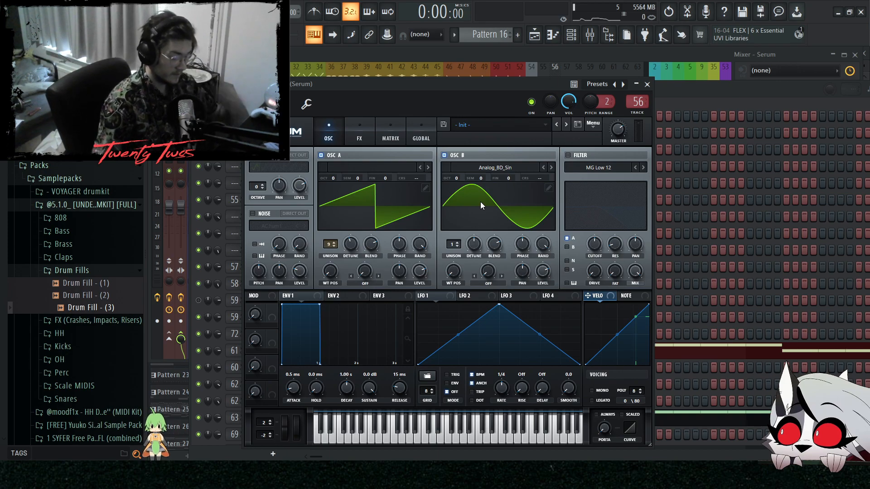
# - Set the playhead to bar 69 and show the effects on the mixer's Master chain track
pyautogui.click(589, 34)
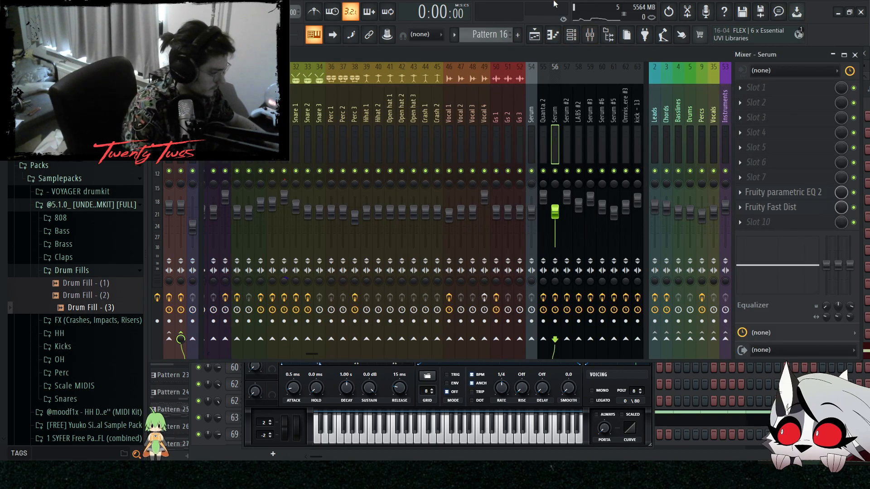
pyautogui.click(534, 34)
pyautogui.click(424, 78)
pyautogui.click(590, 34)
pyautogui.click(168, 282)
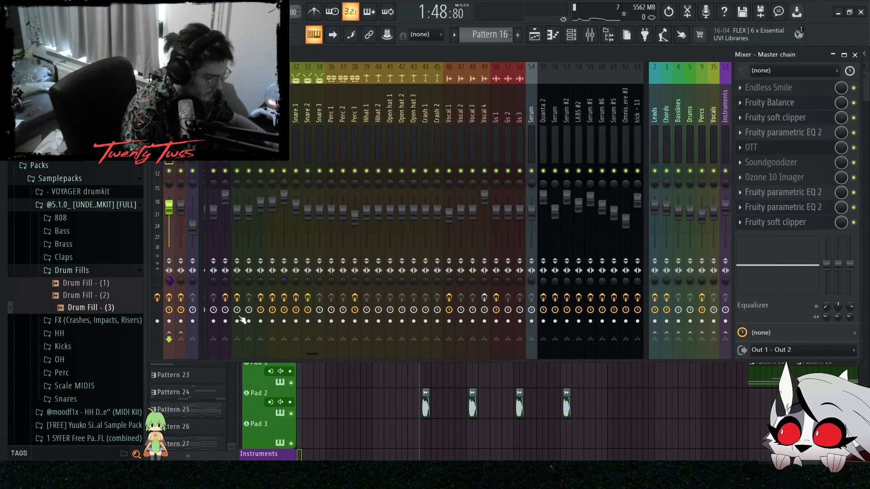
# - Play the full mix from bar 69, following the lead, chord, pad and piano layers, then stop playback
pyautogui.rightClick(410, 413)
pyautogui.press('space')
pyautogui.scroll(3, 455, 415)
pyautogui.scroll(-2, 439, 390)
pyautogui.scroll(2, 446, 390)
pyautogui.scroll(2, 451, 385)
pyautogui.scroll(-3, 457, 380)
pyautogui.scroll(2, 516, 386)
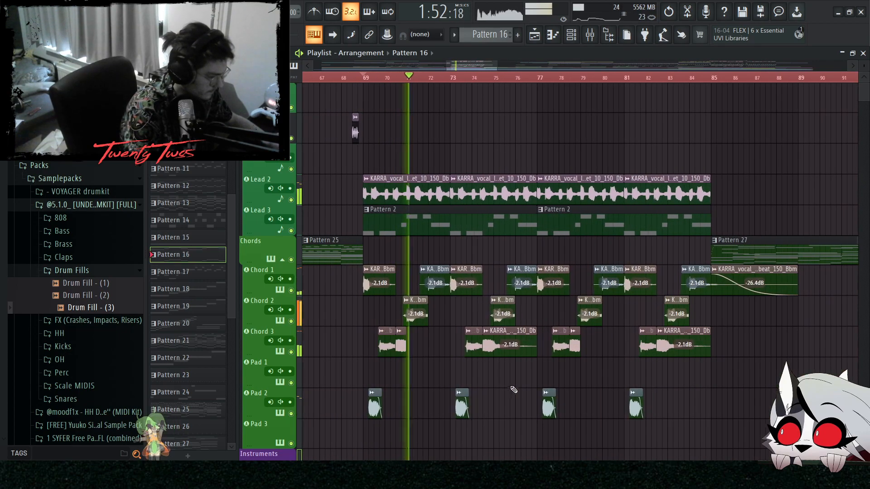
pyautogui.scroll(-3, 512, 386)
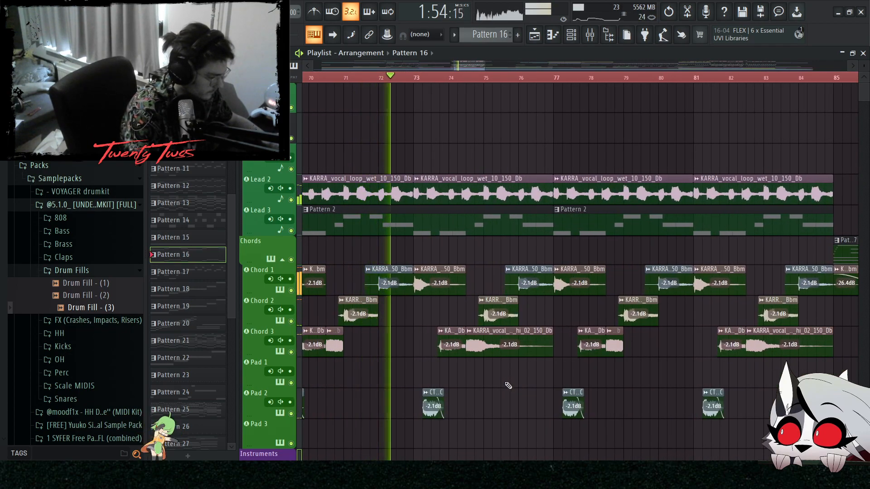
pyautogui.scroll(2, 515, 371)
pyautogui.scroll(-6, 517, 368)
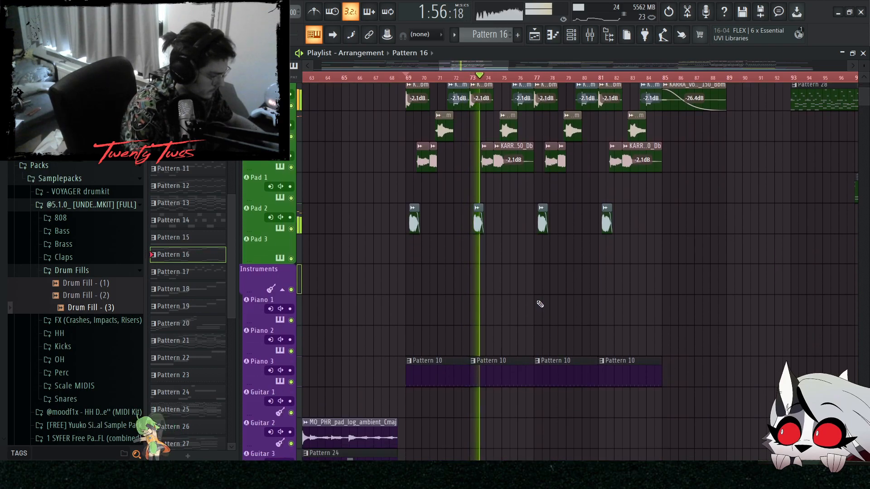
pyautogui.press('space')
# - Check the mixer again and examine the arrangement around bars 69 to 85 from the piano layers up to the leads
pyautogui.click(596, 30)
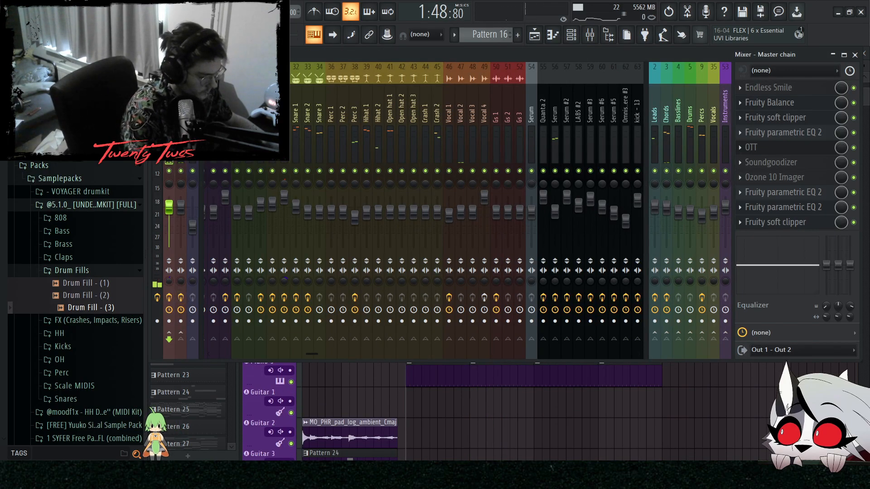
pyautogui.rightClick(492, 435)
pyautogui.scroll(-7, 491, 433)
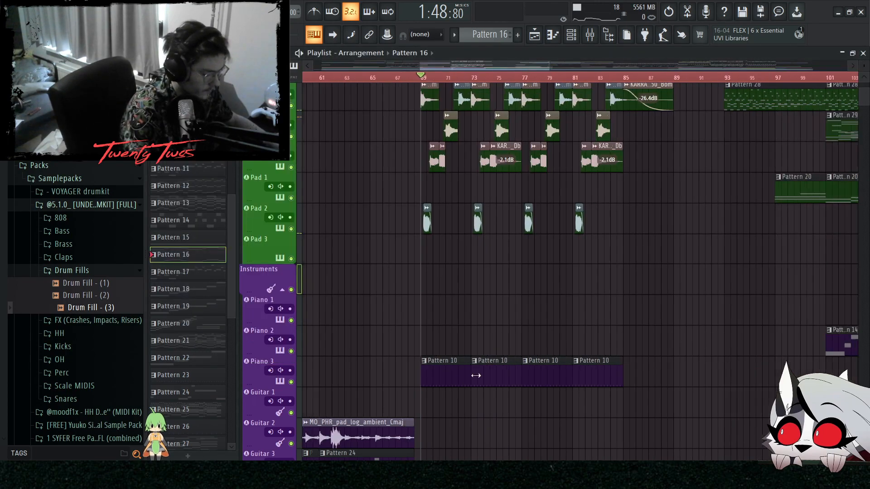
pyautogui.scroll(1, 496, 311)
pyautogui.scroll(5, 496, 310)
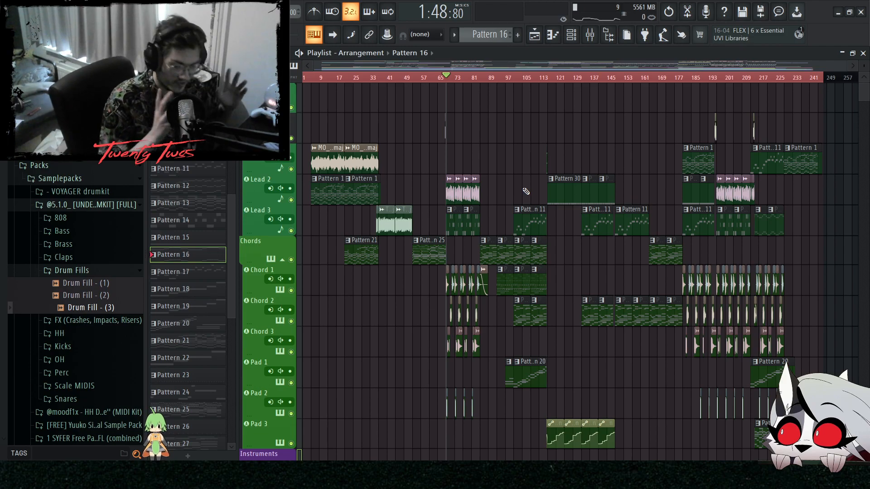
pyautogui.scroll(2, 469, 144)
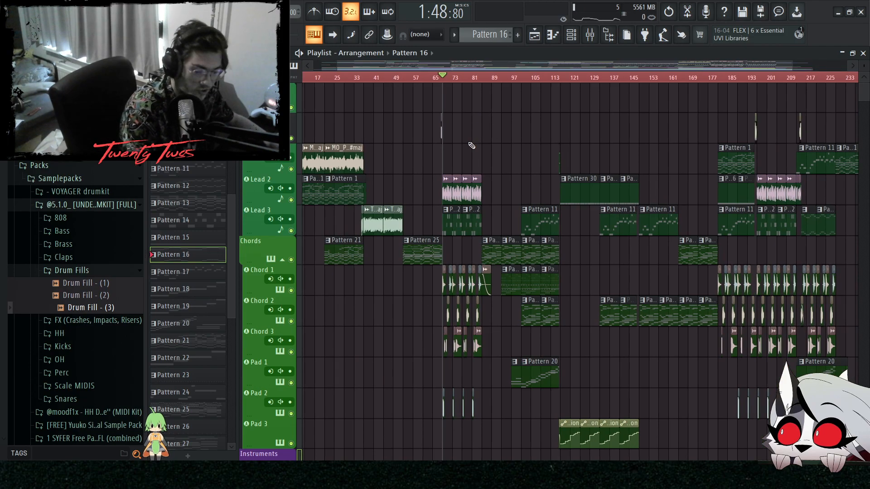
pyautogui.scroll(8, 444, 171)
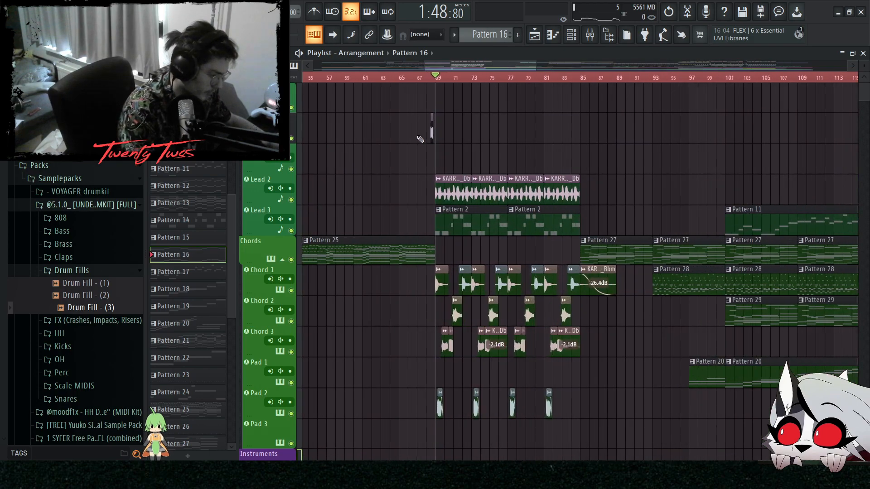
# - Change the Master chain track's stereo separation and play from bar 69 while watching the Correlometer on the mixer's Current track
pyautogui.scroll(-2, 436, 154)
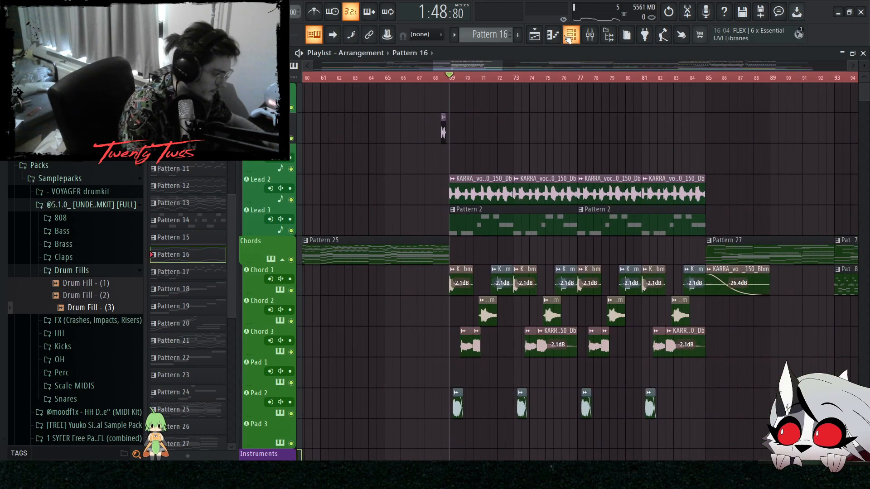
pyautogui.click(590, 36)
pyautogui.moveTo(168, 280); pyautogui.dragTo(180, 297)
pyautogui.press('space')
pyautogui.press('space')
pyautogui.click(157, 135)
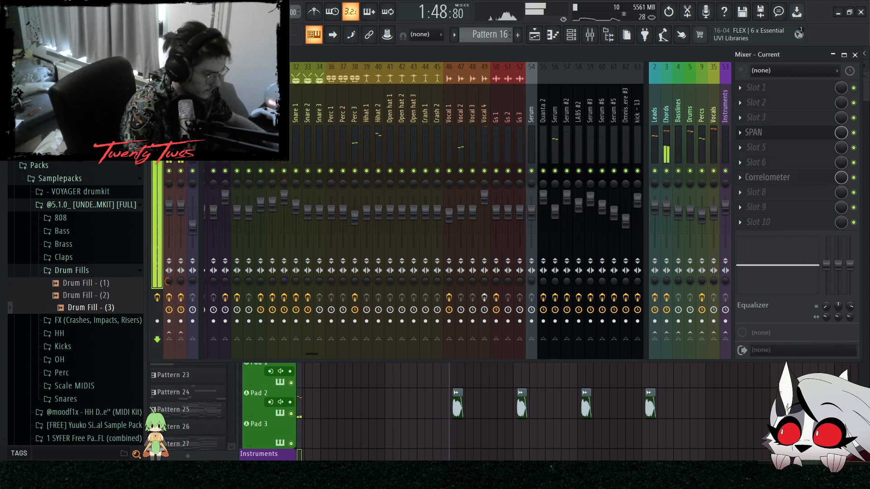
pyautogui.click(770, 180)
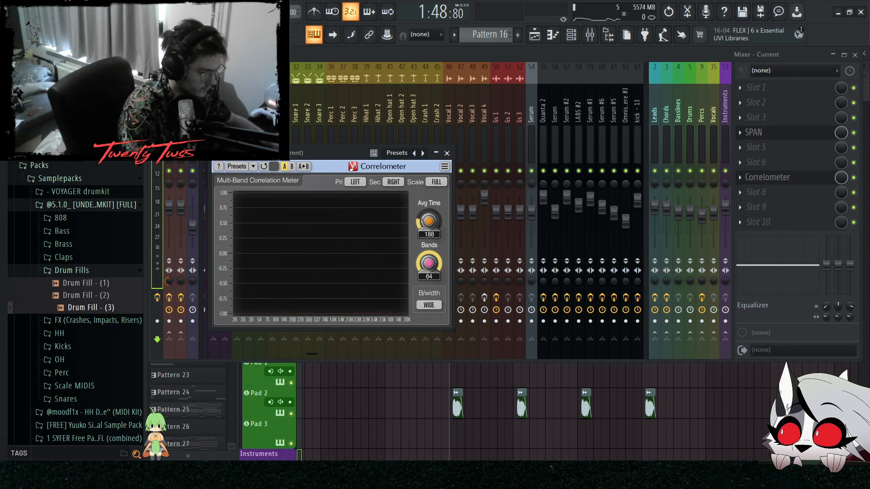
pyautogui.press('space')
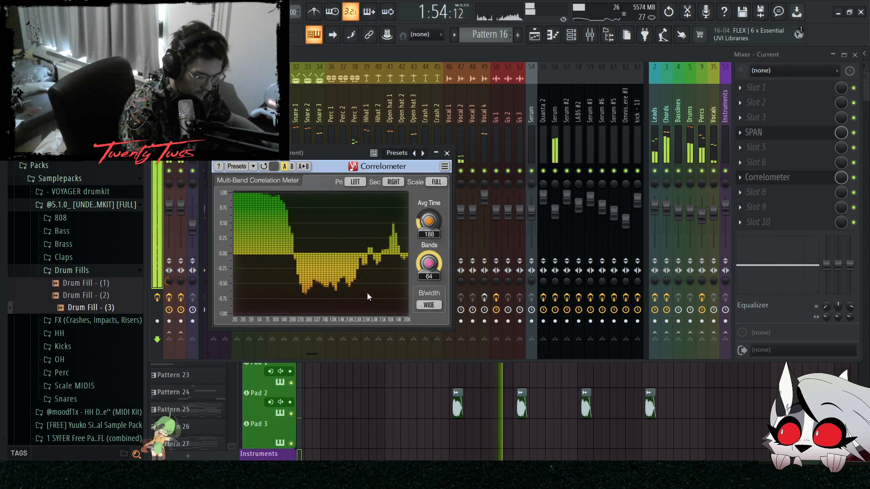
pyautogui.press('space')
pyautogui.press('Escape')
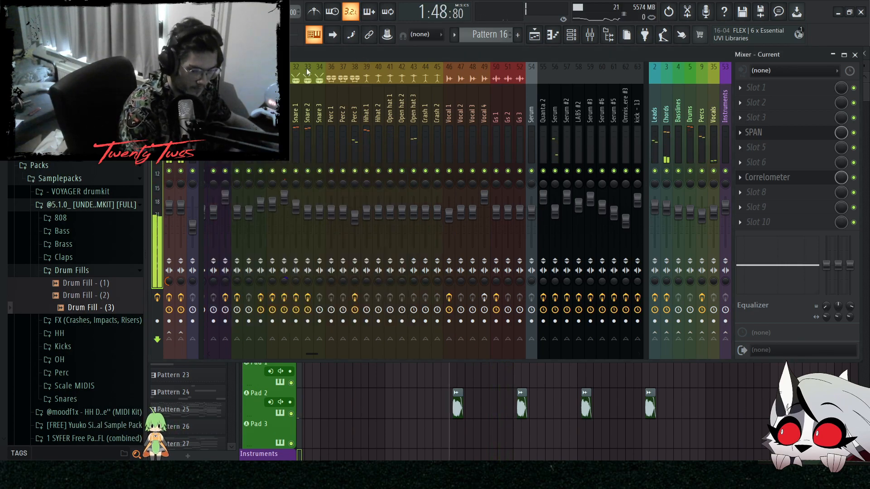
# - Reset the Master chain's stereo separation and replay from bar 69 with the Correlometer open, then return to the playlist
pyautogui.click(170, 284)
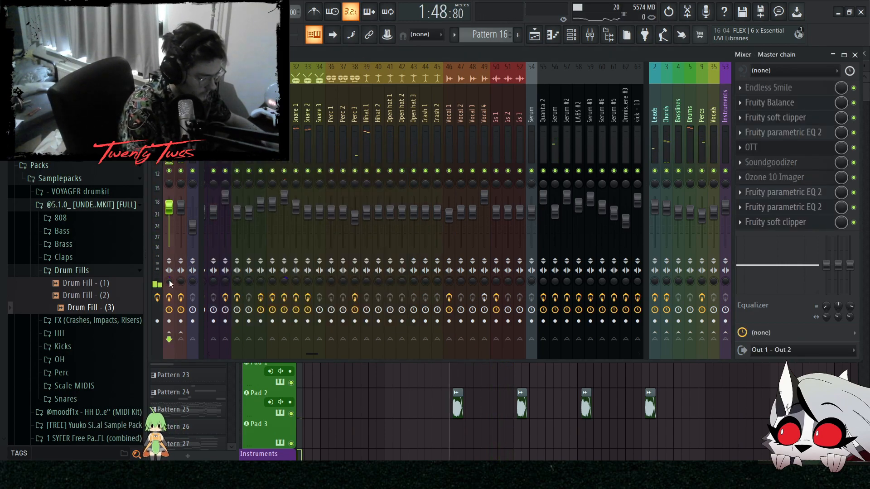
pyautogui.click(159, 166)
pyautogui.click(783, 176)
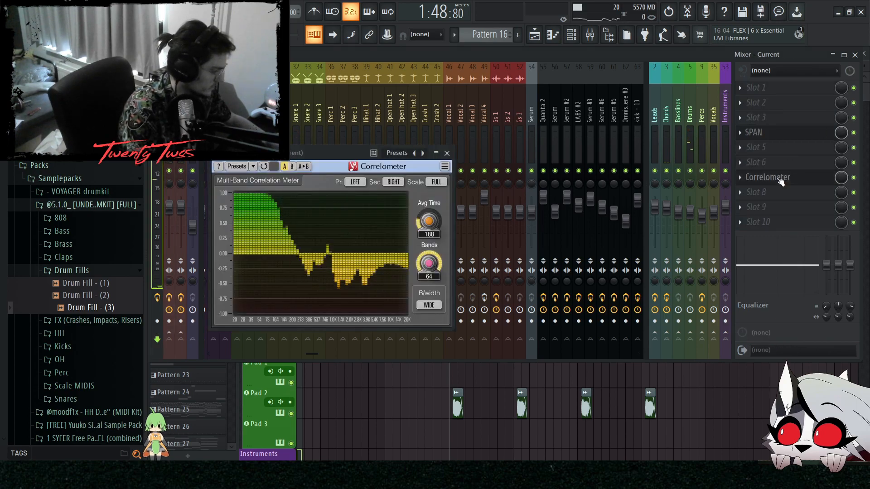
pyautogui.press('space')
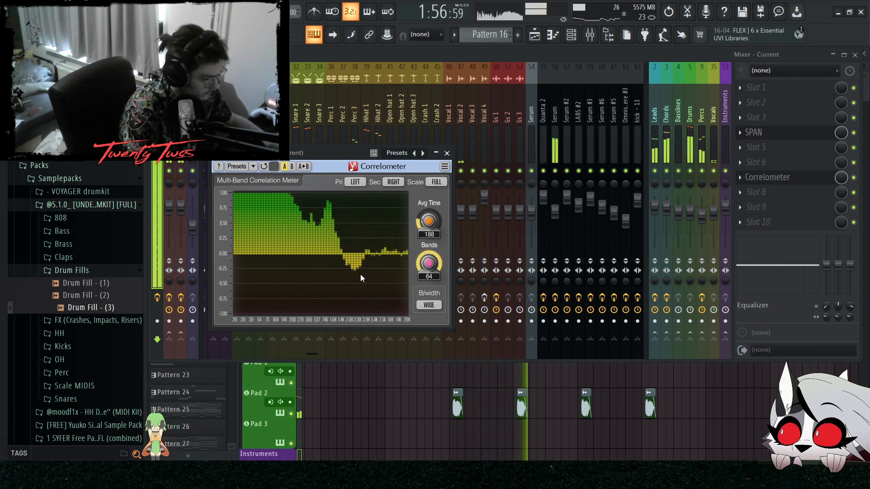
pyautogui.press('F5')
# - Survey the whole arrangement, then open the Serum synth on mixer track 56 and inspect its oscillators and effects page
pyautogui.scroll(-2, 408, 317)
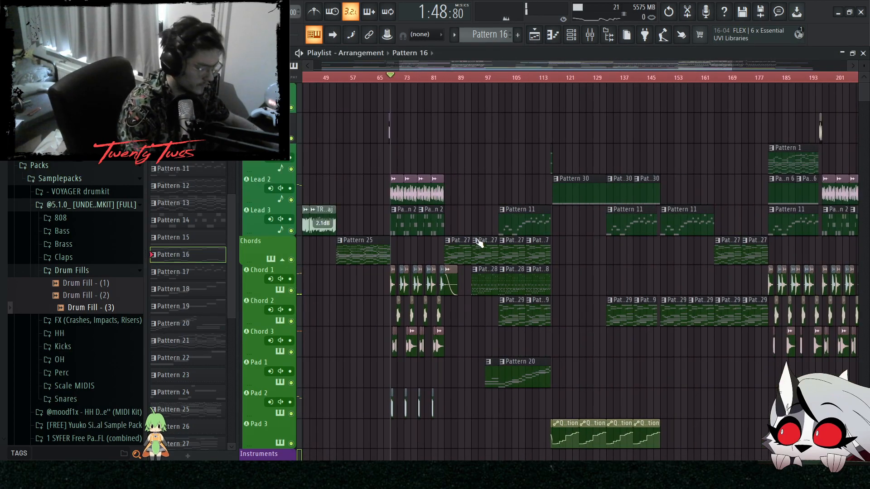
pyautogui.scroll(-2, 476, 242)
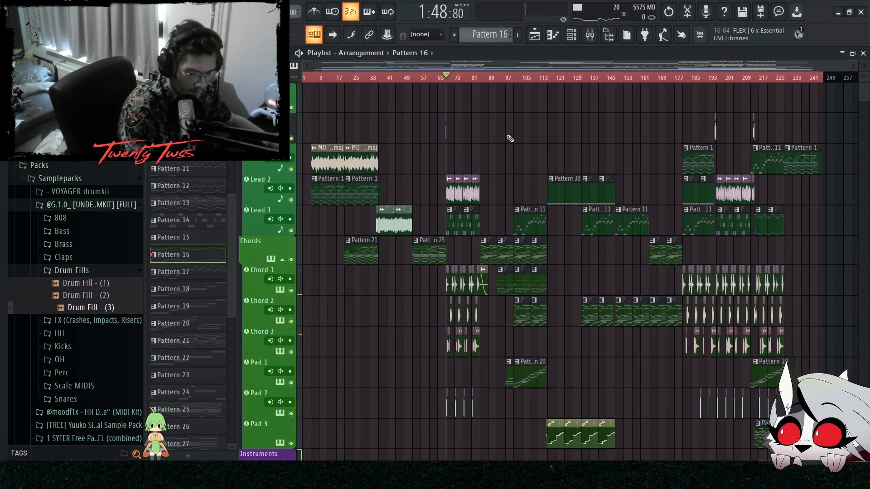
pyautogui.scroll(4, 481, 142)
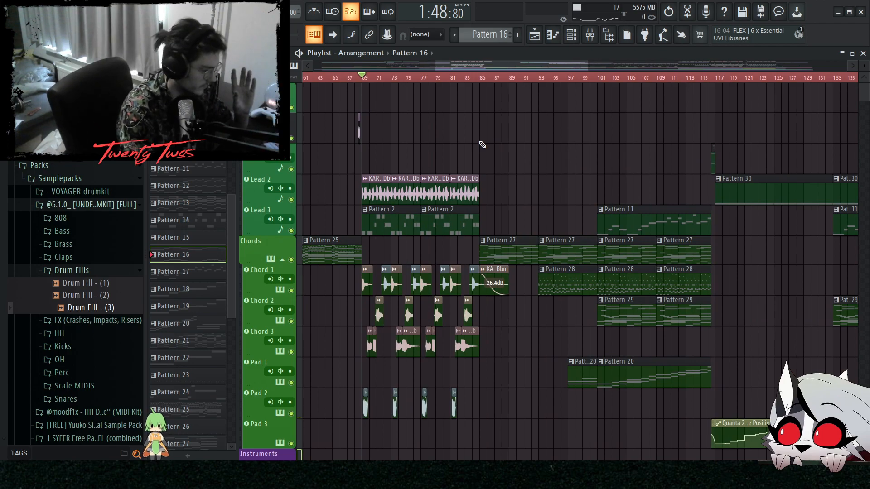
pyautogui.scroll(-4, 489, 149)
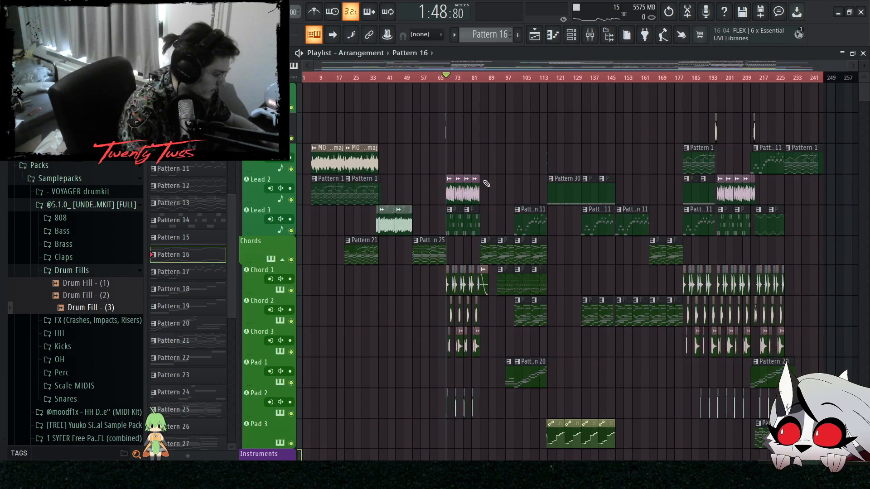
pyautogui.click(570, 36)
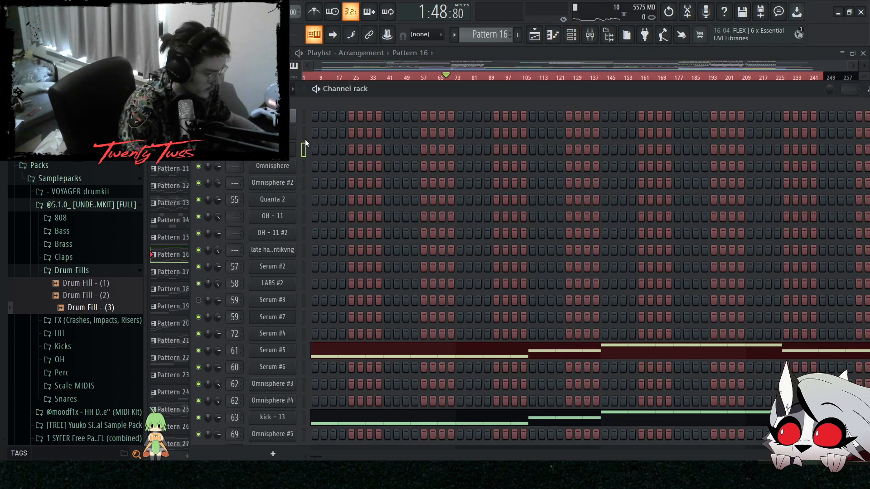
pyautogui.click(281, 151)
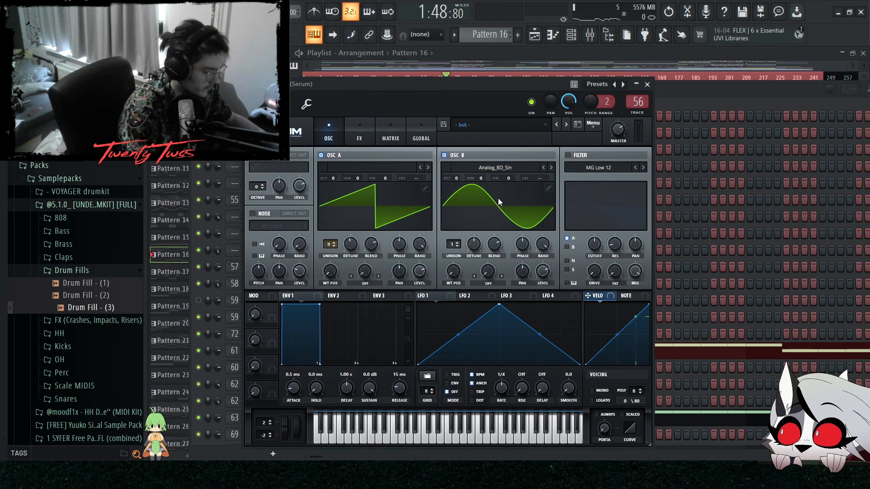
pyautogui.click(359, 137)
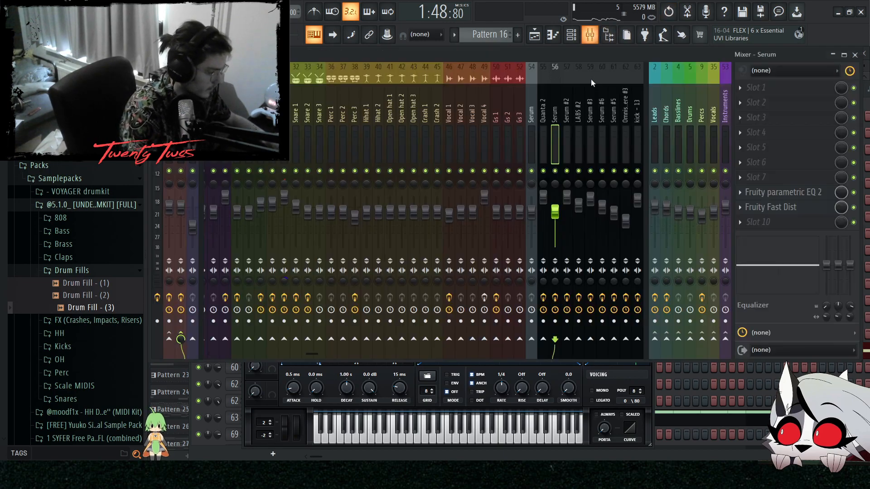
# - Inspect the Fruity Parametric EQ 2 and Fruity Fast Dist effects on the mixer's Serum track
pyautogui.click(590, 35)
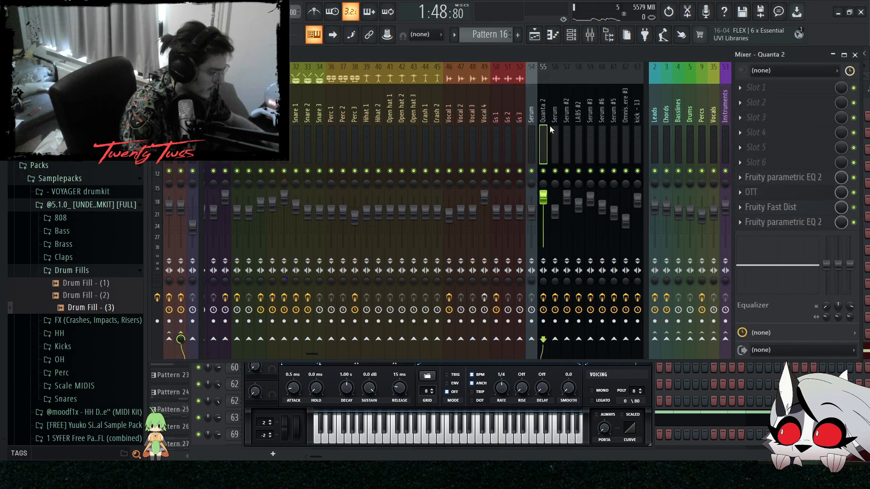
pyautogui.click(789, 193)
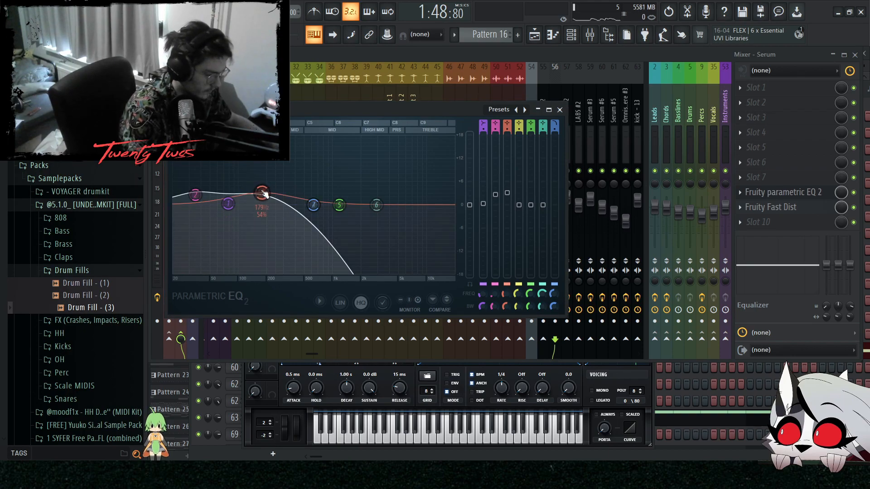
pyautogui.click(770, 208)
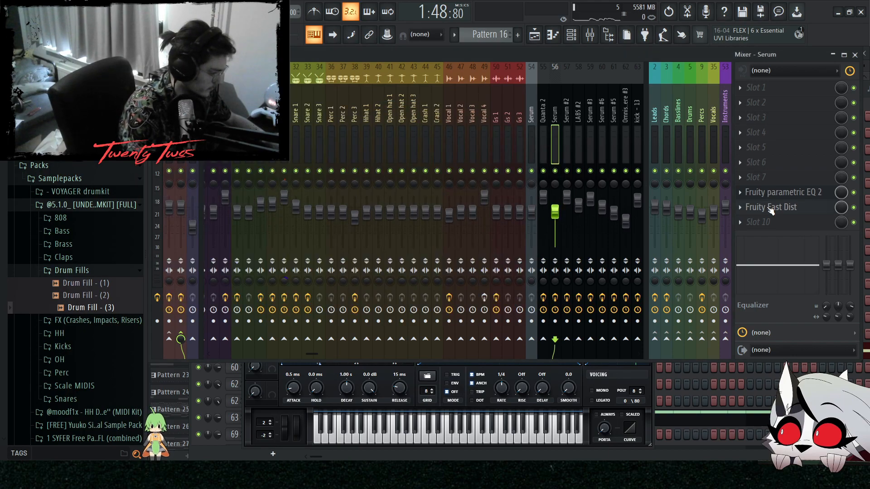
pyautogui.click(774, 208)
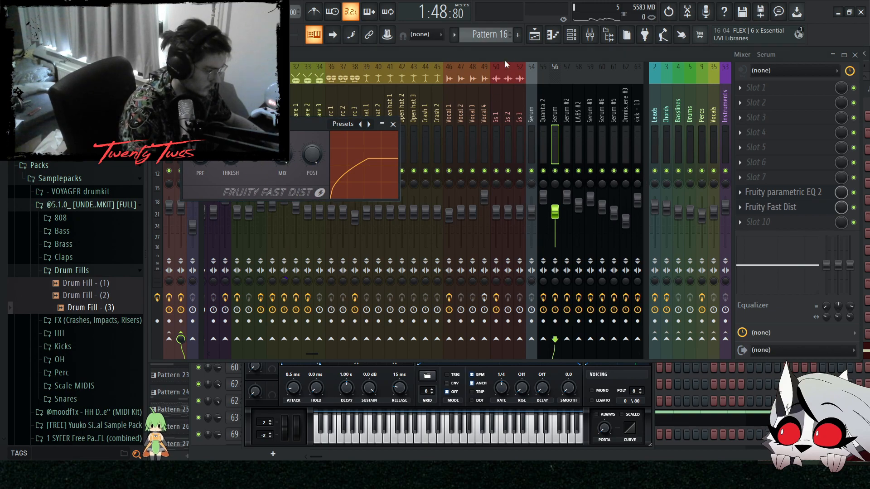
# - Solo the Lead 3 track and play it from bar 69 with the mixer showing, then stop and unsolo it
pyautogui.click(534, 35)
pyautogui.scroll(8, 453, 267)
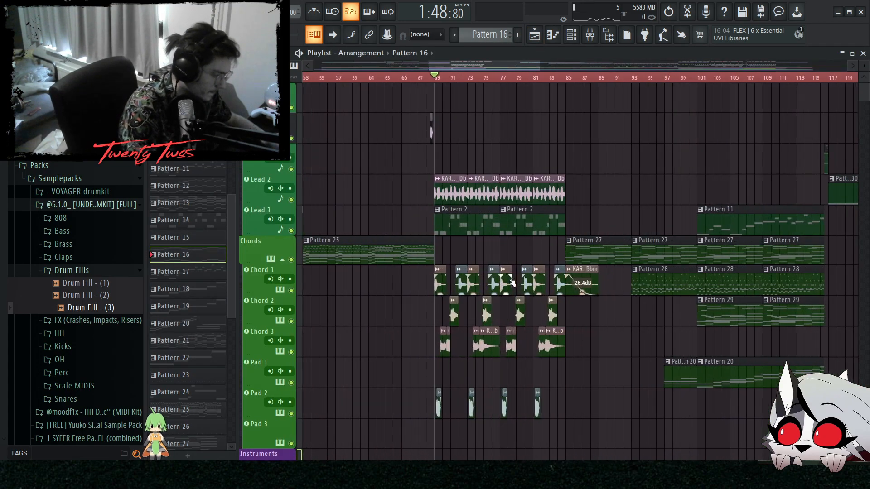
pyautogui.rightClick(292, 231)
pyautogui.click(590, 35)
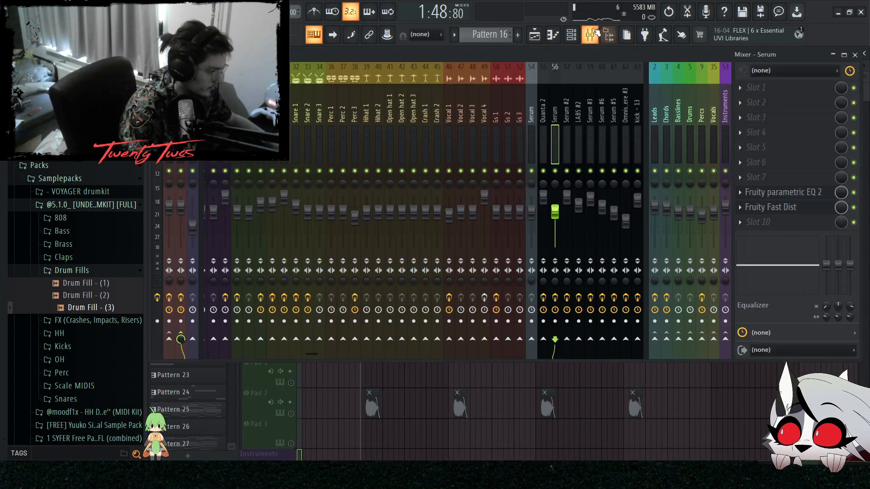
pyautogui.press('space')
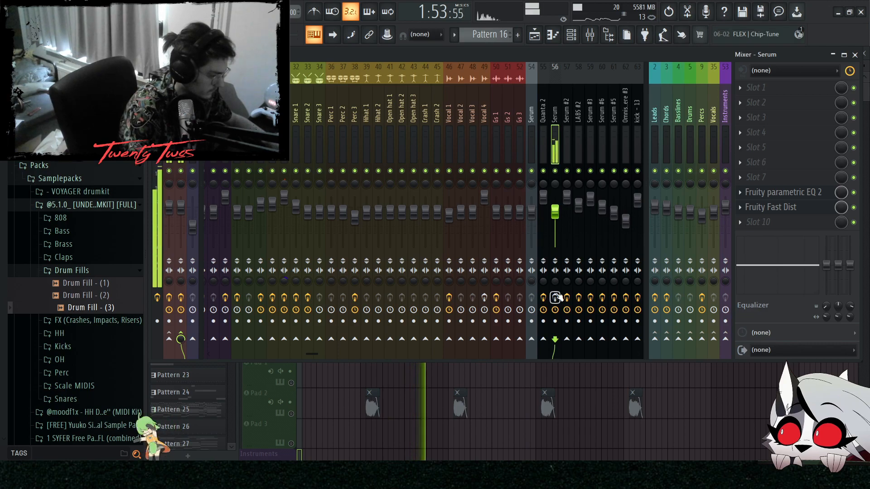
pyautogui.press('space')
pyautogui.press('F5')
pyautogui.scroll(-8, 645, 324)
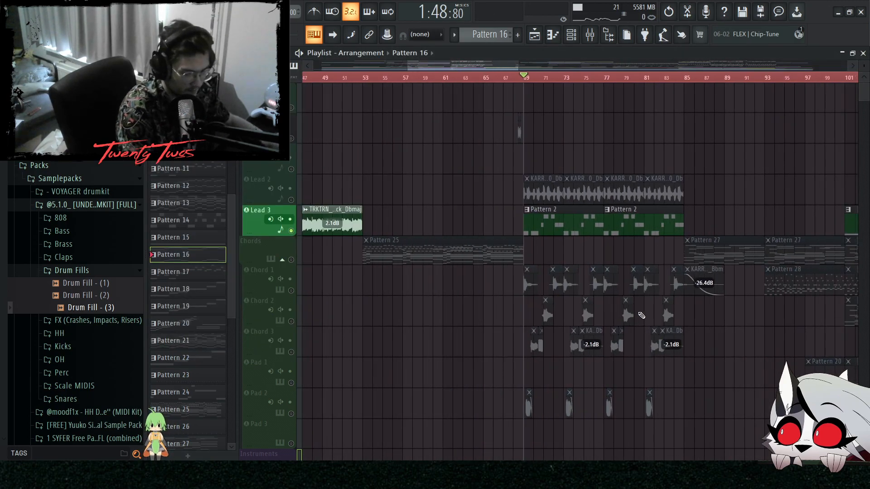
pyautogui.click(273, 227)
# - Examine the arrangement from the lead and chord layers down to the instrument tracks and back up to the final leads
pyautogui.scroll(6, 408, 269)
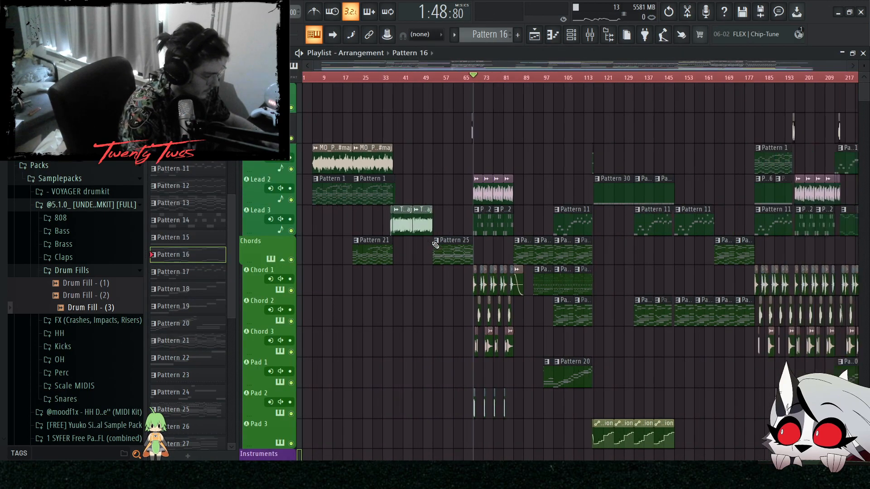
pyautogui.scroll(-5, 407, 270)
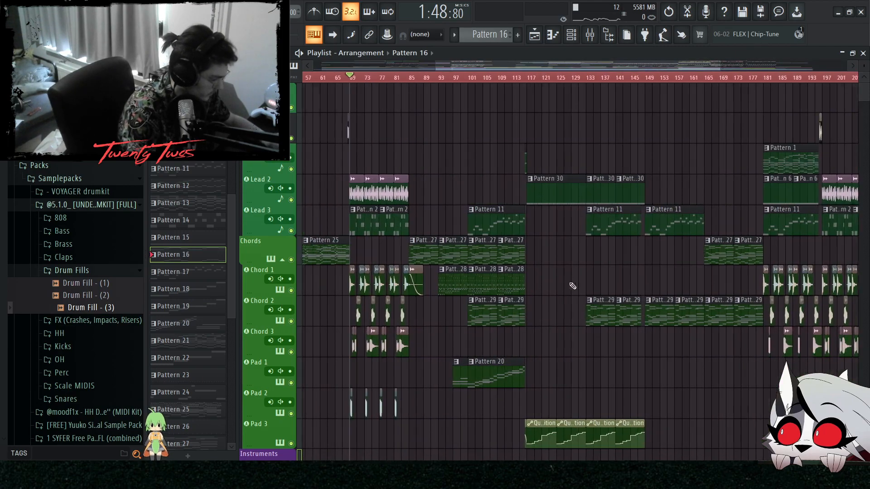
pyautogui.press('F6')
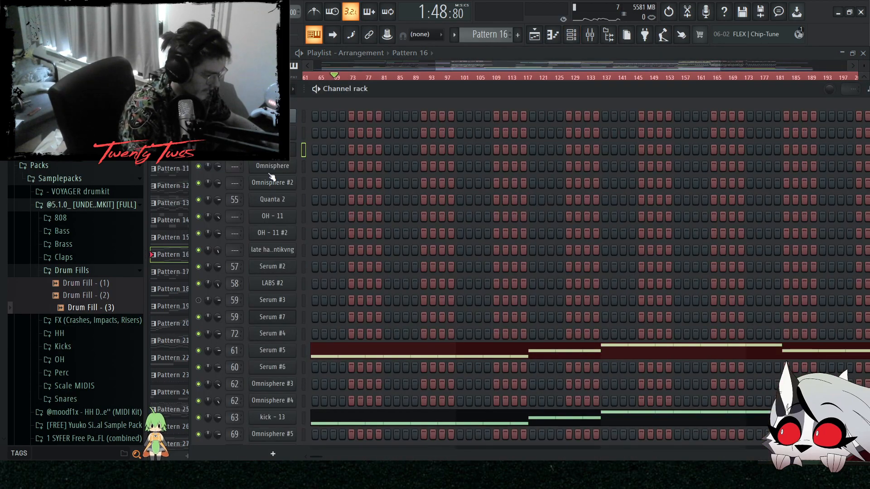
pyautogui.click(535, 34)
pyautogui.scroll(-2, 476, 246)
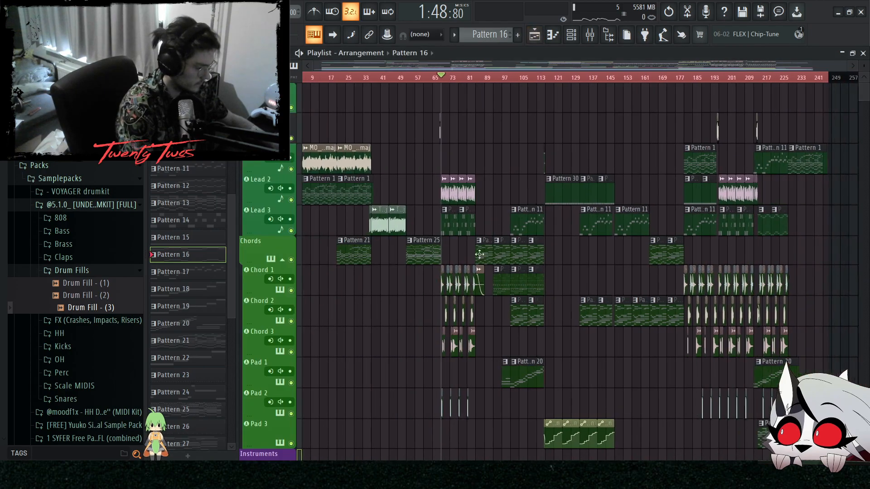
pyautogui.scroll(3, 494, 244)
pyautogui.scroll(2, 672, 229)
pyautogui.moveTo(669, 226); pyautogui.dragTo(373, 262)
pyautogui.keyDown('ctrl'); pyautogui.click(645, 264); pyautogui.keyUp('ctrl')
pyautogui.moveTo(656, 290); pyautogui.dragTo(432, 334)
pyautogui.keyDown('ctrl'); pyautogui.click(643, 288); pyautogui.keyUp('ctrl')
pyautogui.scroll(-3, 650, 275)
pyautogui.scroll(-2, 649, 275)
pyautogui.scroll(-6, 625, 285)
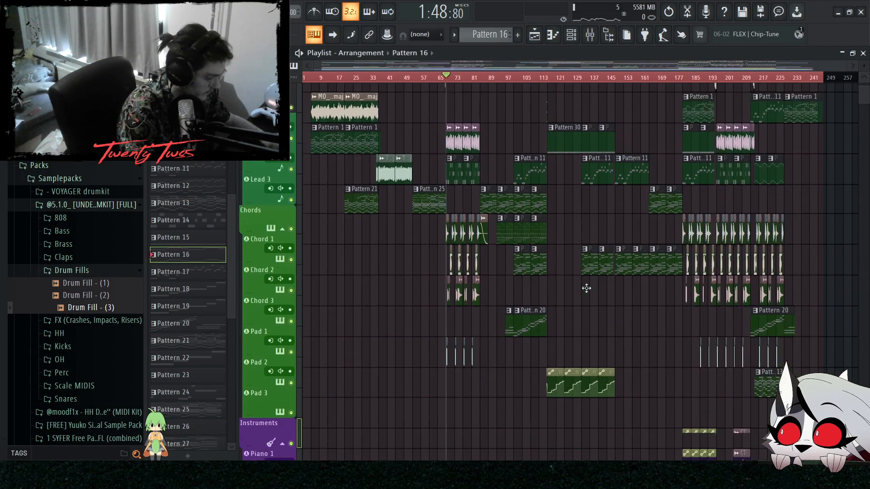
pyautogui.scroll(4, 598, 297)
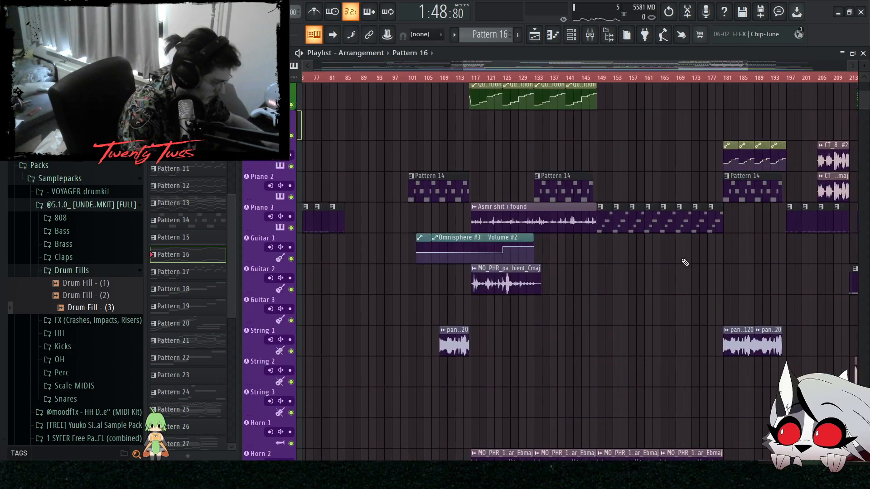
pyautogui.keyDown('ctrl'); pyautogui.click(630, 273); pyautogui.keyUp('ctrl')
pyautogui.scroll(10, 831, 262)
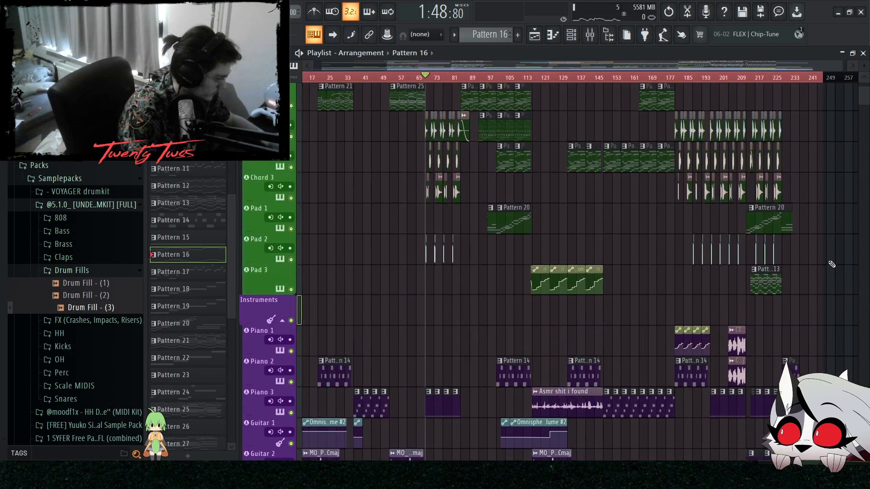
pyautogui.scroll(3, 774, 265)
pyautogui.scroll(3, 775, 262)
# - Open Pattern 11's notes in the piano roll, then open its Serum #2 synth and inspect the effects page
pyautogui.doubleClick(657, 161)
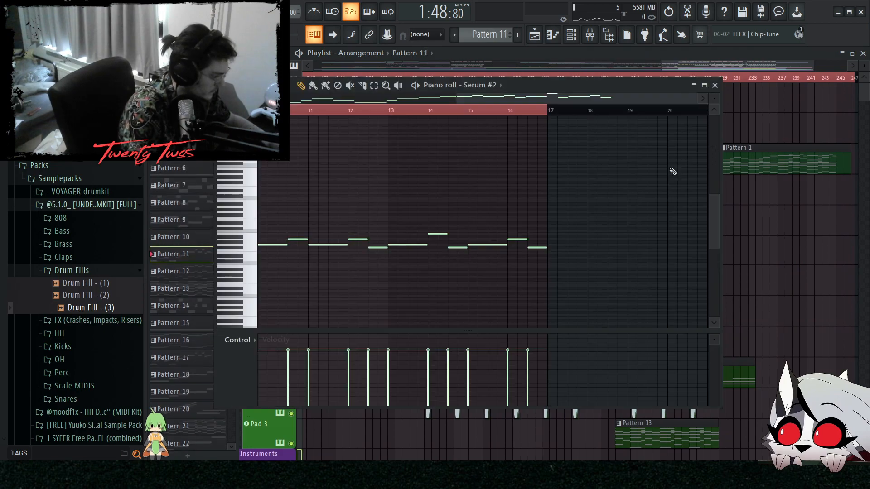
pyautogui.click(572, 35)
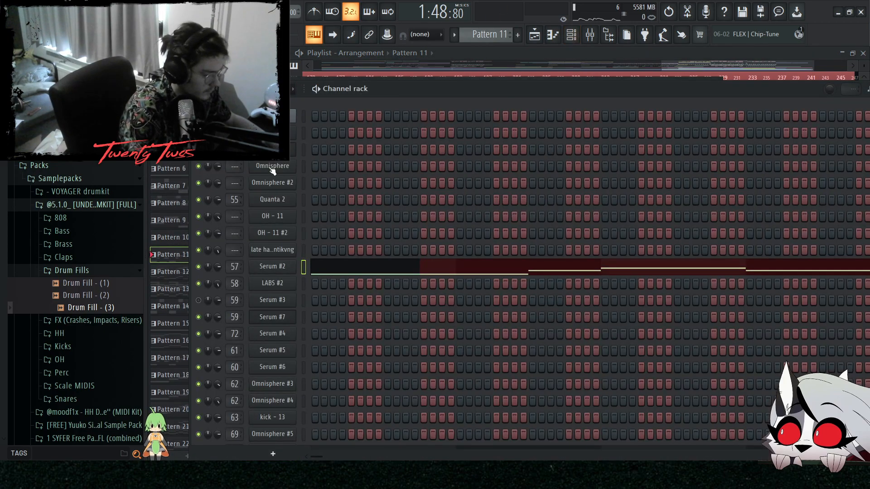
pyautogui.click(283, 269)
pyautogui.click(419, 85)
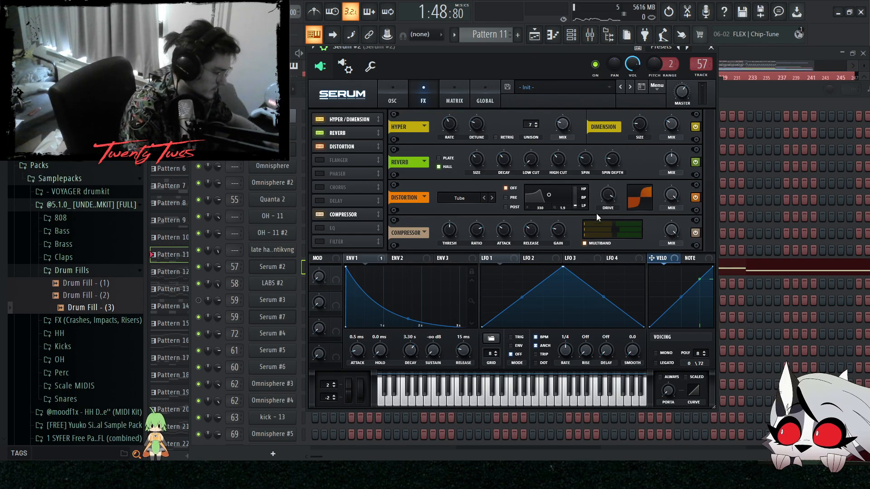
# - Open Endless Smile on the mixer's Master chain and try its intensity knob during playback, then stop and return to the playlist
pyautogui.click(534, 34)
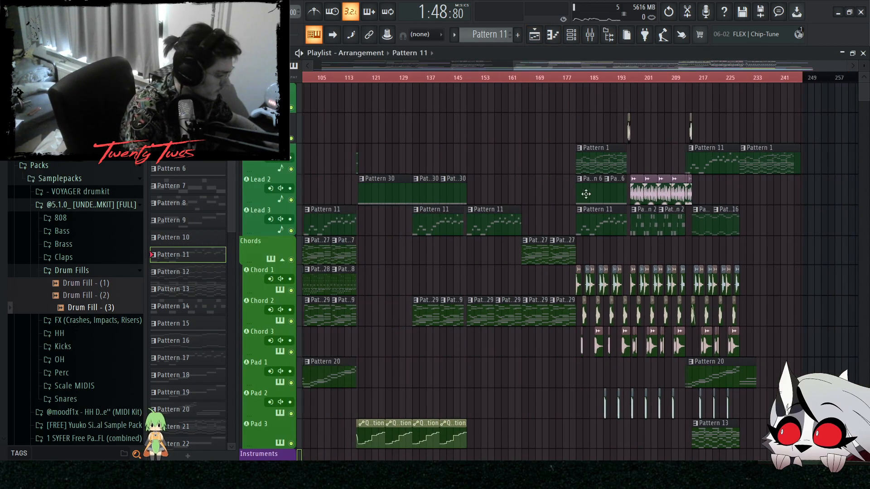
pyautogui.click(589, 35)
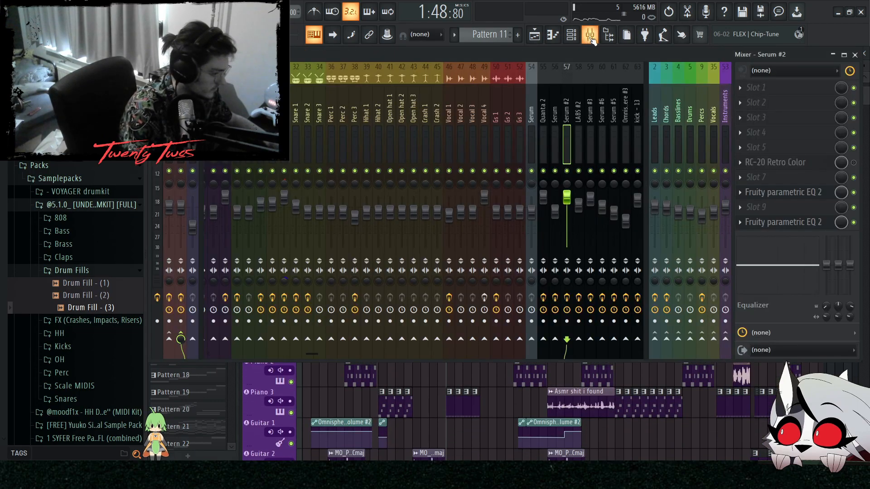
pyautogui.click(169, 136)
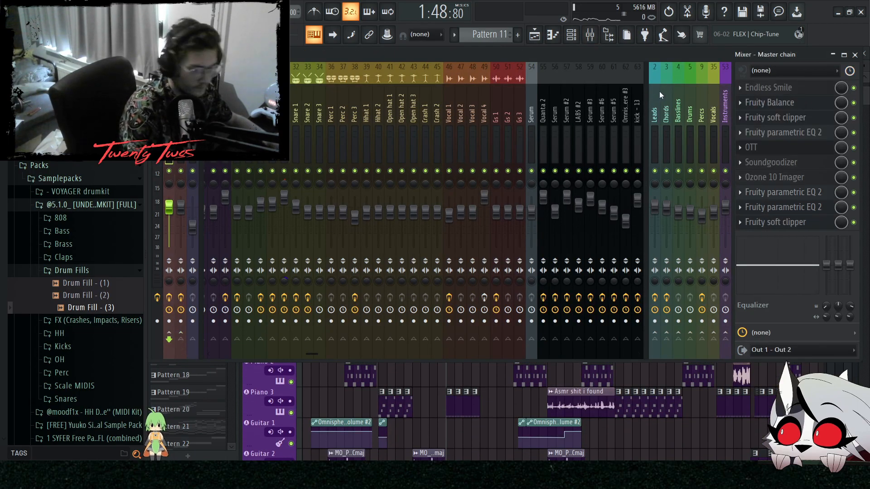
pyautogui.click(757, 91)
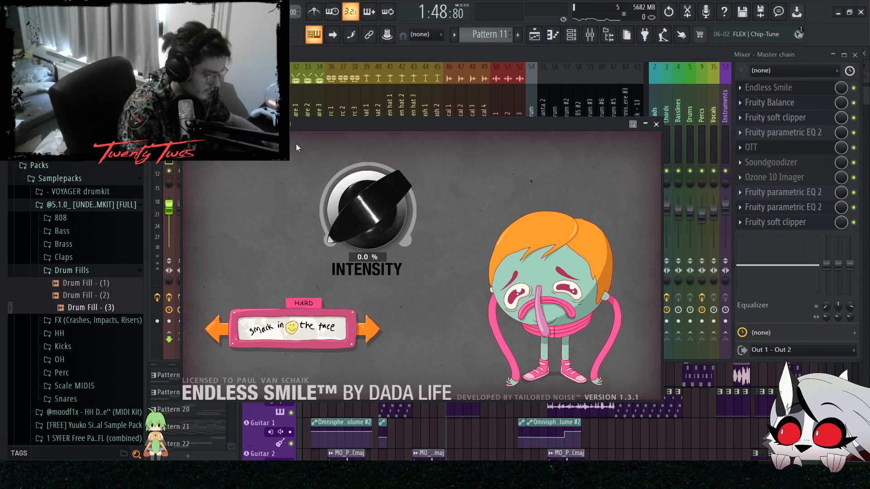
pyautogui.press('space')
pyautogui.moveTo(372, 225)
pyautogui.mouseDown()
pyautogui.moveTo(363, 174)
pyautogui.moveTo(385, 82)
pyautogui.moveTo(381, 217)
pyautogui.mouseUp()
pyautogui.rightClick(743, 435)
pyautogui.press('space')
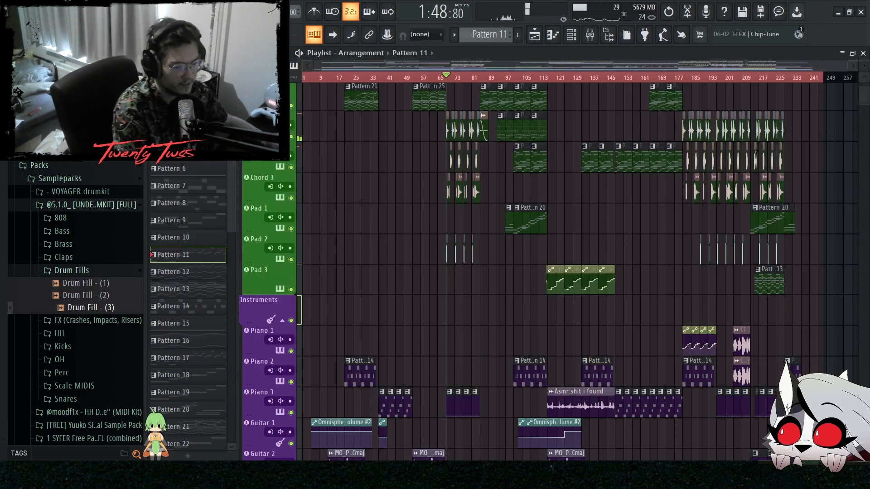
# - Inspect the Master chain's Fruity Balance, first Fruity soft clipper, first Fruity parametric EQ 2 and OTT
pyautogui.click(592, 38)
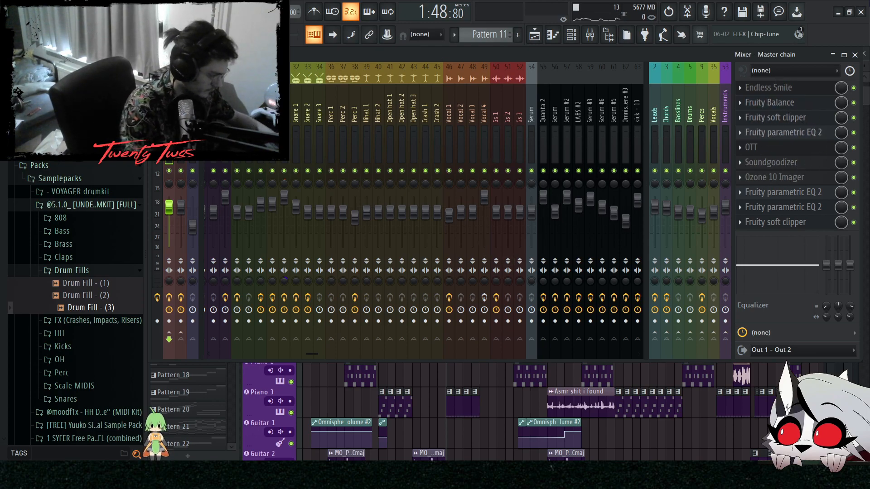
pyautogui.click(771, 104)
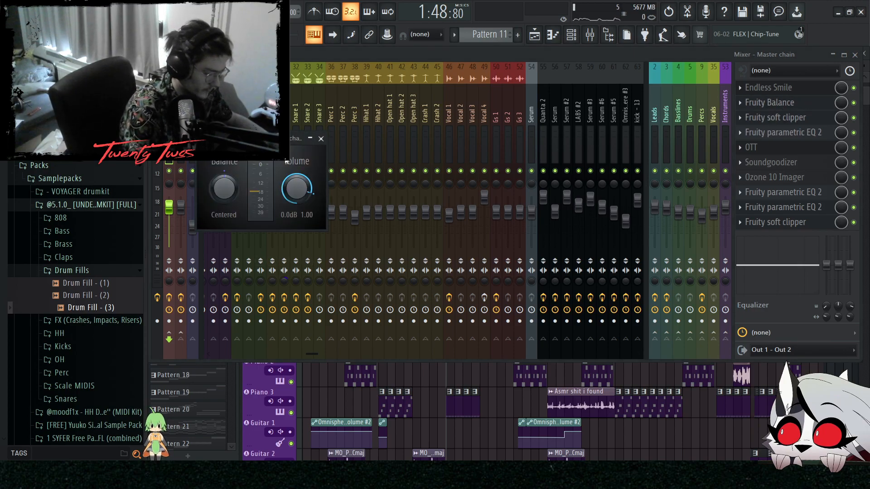
pyautogui.click(793, 117)
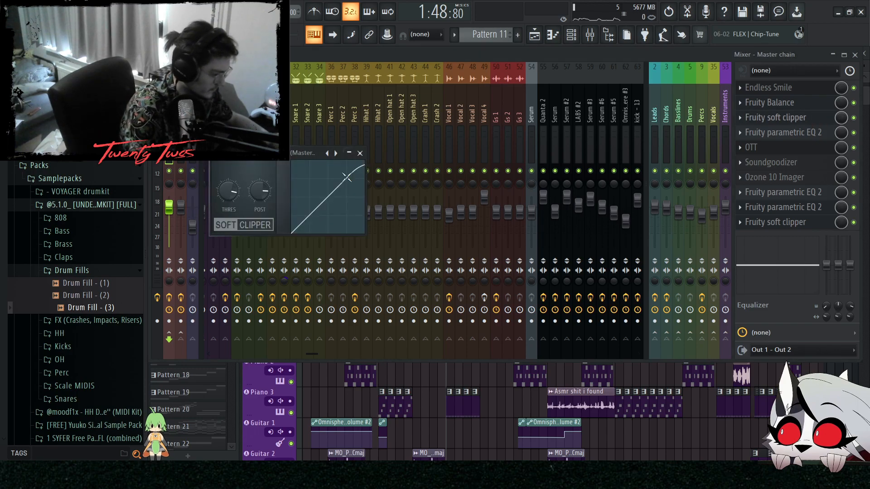
pyautogui.click(783, 132)
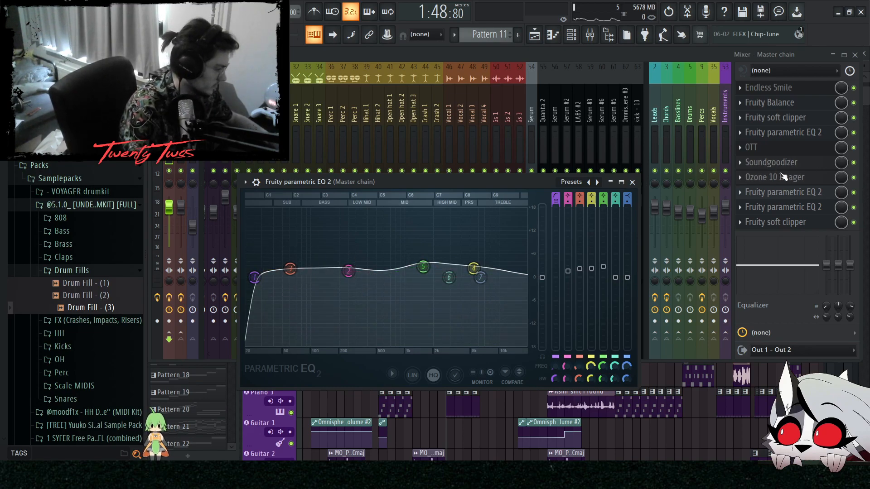
pyautogui.click(769, 148)
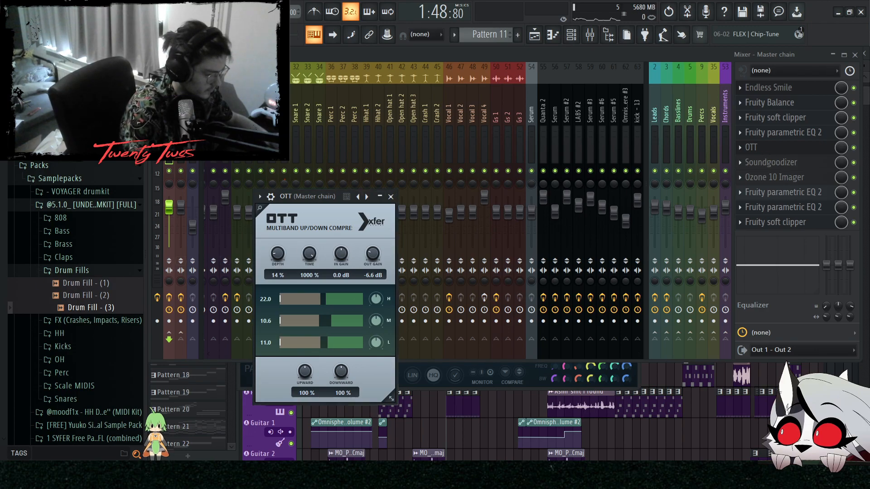
# - Open the Master chain's Soundgoodizer and audition it by toggling the effect around a short playback
pyautogui.click(776, 162)
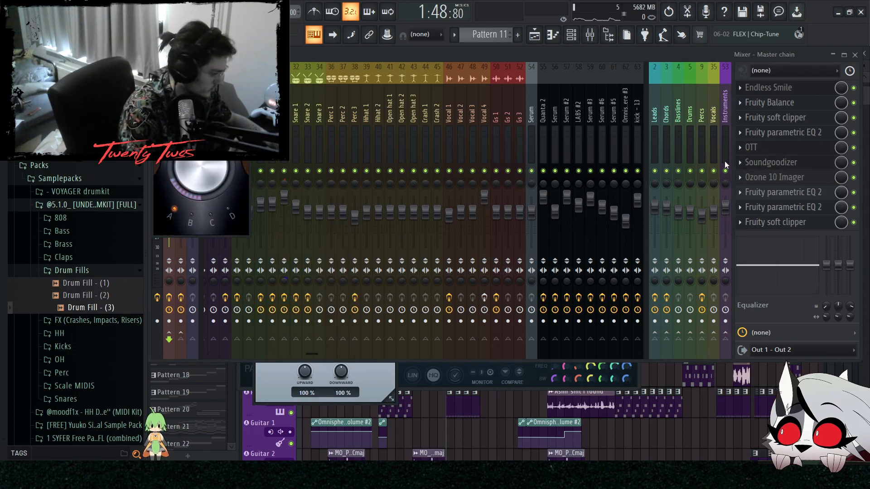
pyautogui.click(854, 163)
pyautogui.press('space')
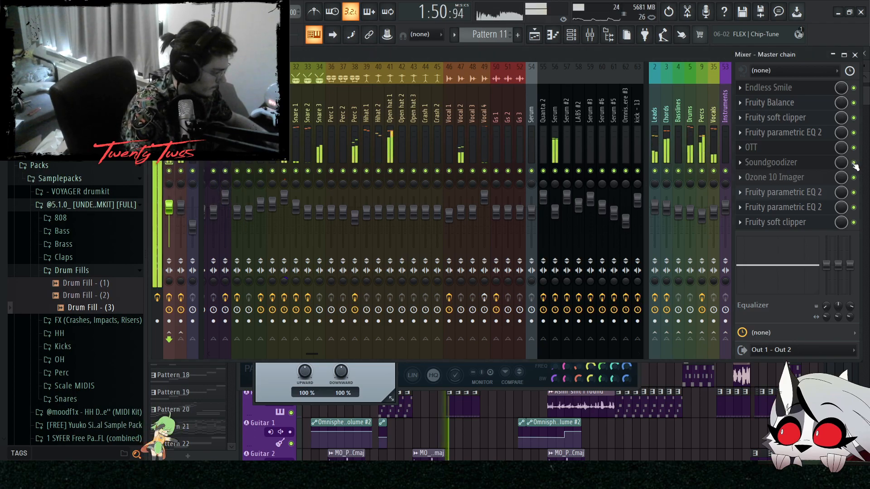
pyautogui.press('space')
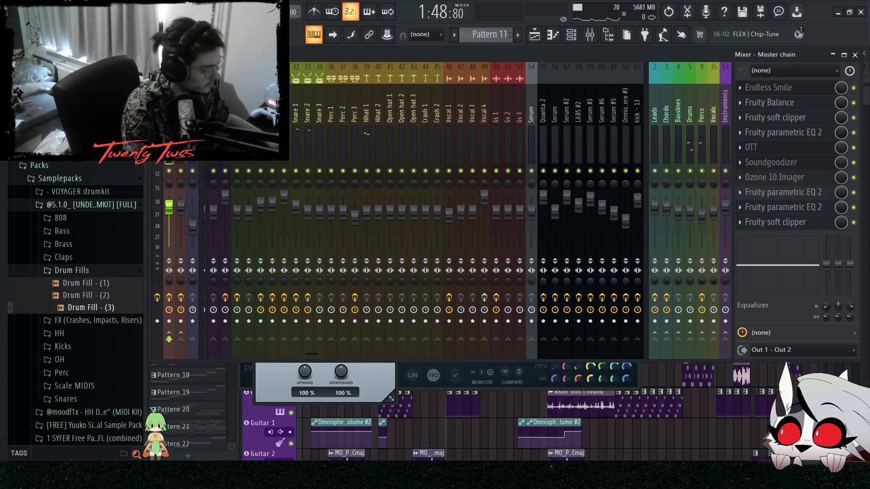
# - Inspect the Master chain's Ozone 10 Imager, last two parametric EQs and final soft clipper, undoing the accidental EQ level change
pyautogui.click(795, 179)
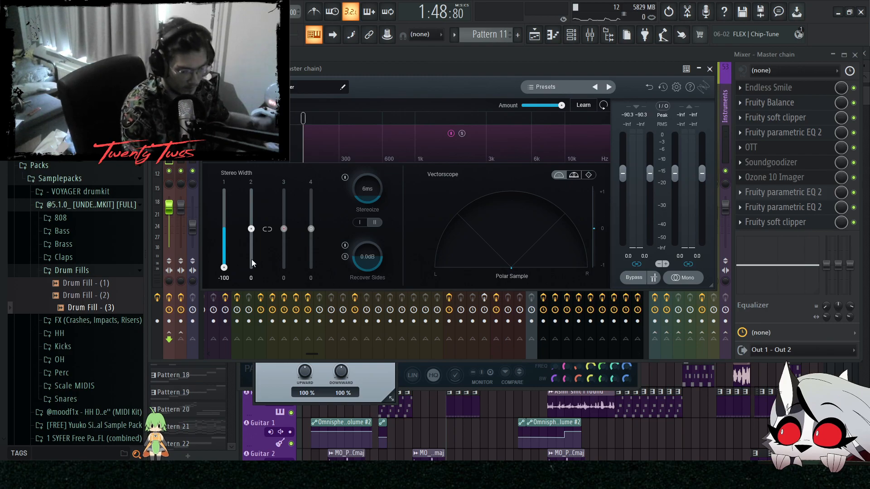
pyautogui.click(789, 193)
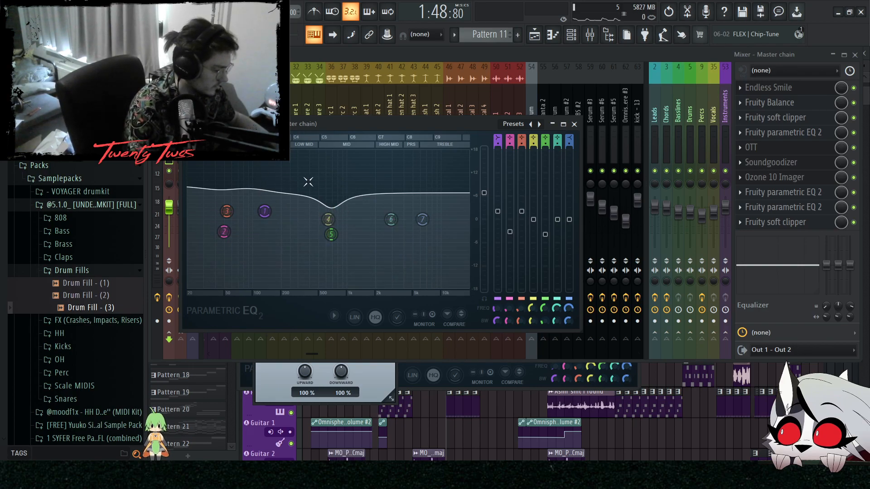
pyautogui.moveTo(302, 183); pyautogui.dragTo(303, 181)
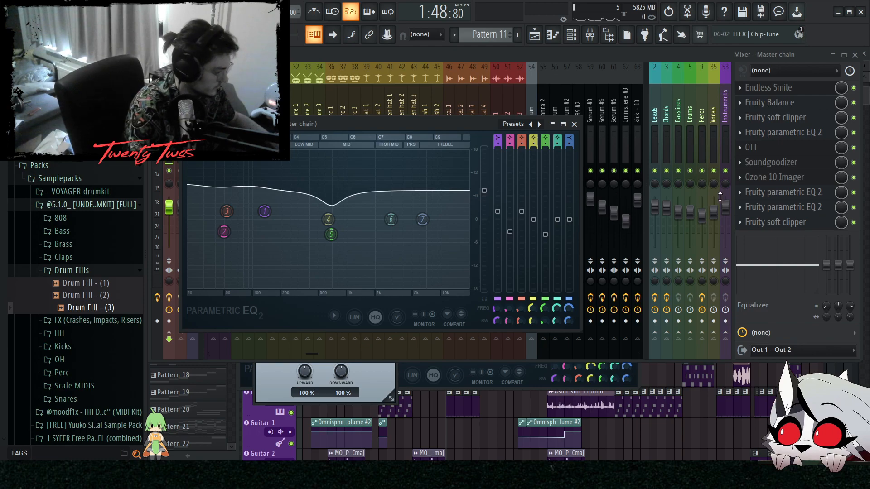
pyautogui.hotkey('ctrl', 'z')
pyautogui.click(799, 207)
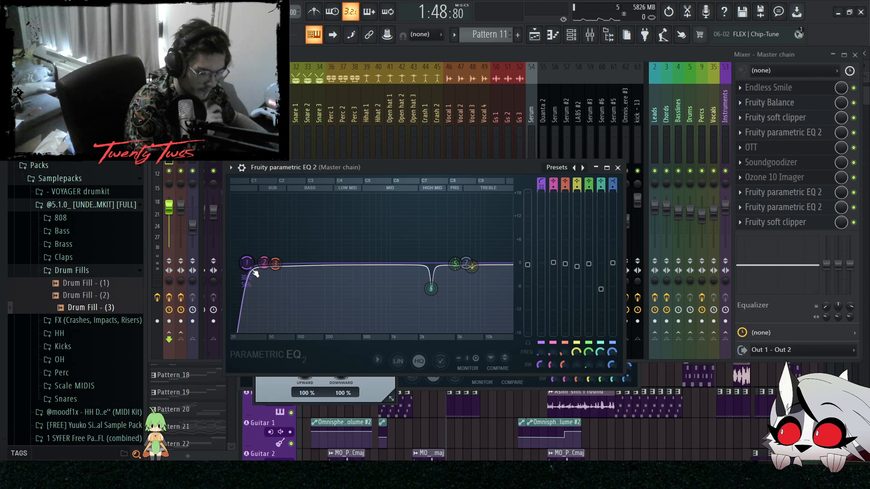
pyautogui.click(779, 228)
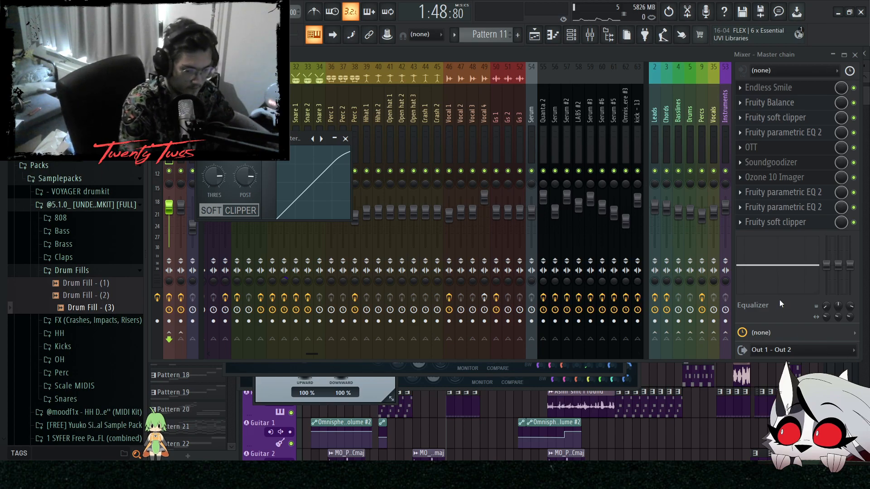
# - Examine the whole arrangement in the playlist, from the lead and chord tracks down to the automation clips and back up
pyautogui.press('F5')
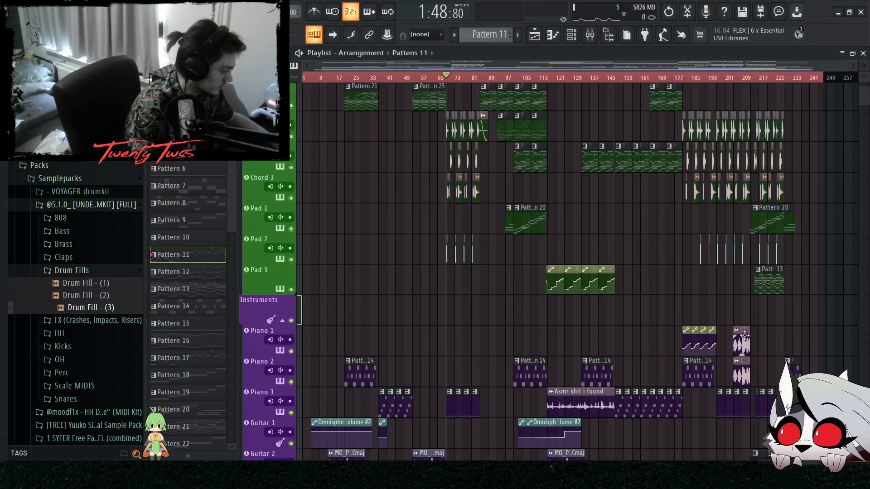
pyautogui.scroll(5, 745, 314)
pyautogui.scroll(3, 822, 251)
pyautogui.scroll(-3, 824, 251)
pyautogui.hotkey('ctrl', 'a')
pyautogui.hotkey('ctrl', 'd')
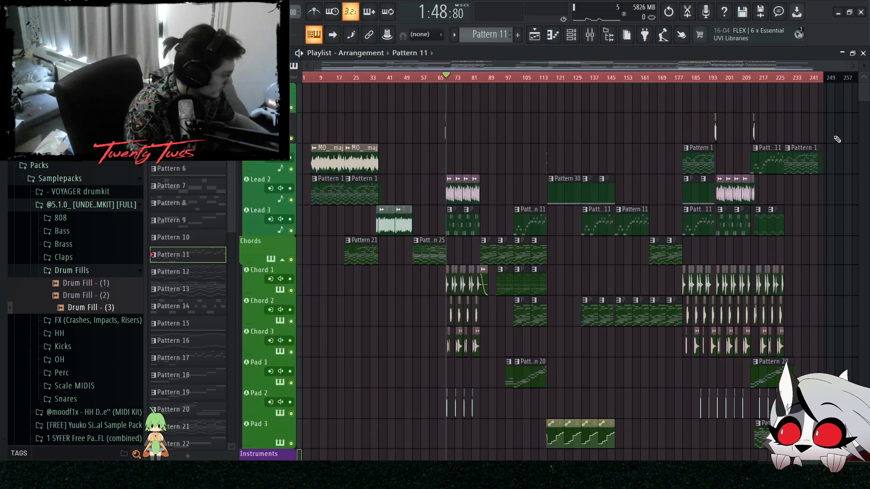
pyautogui.moveTo(863, 66); pyautogui.dragTo(846, 99)
pyautogui.scroll(-6, 848, 122)
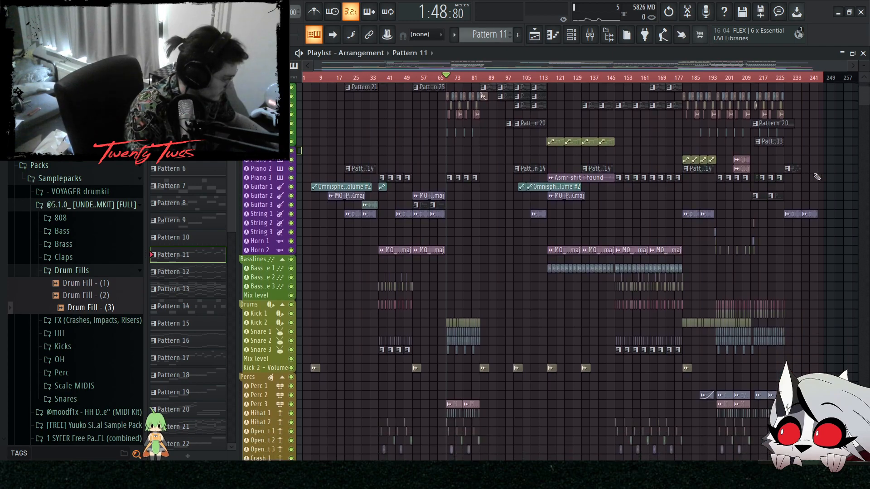
pyautogui.scroll(-4, 845, 178)
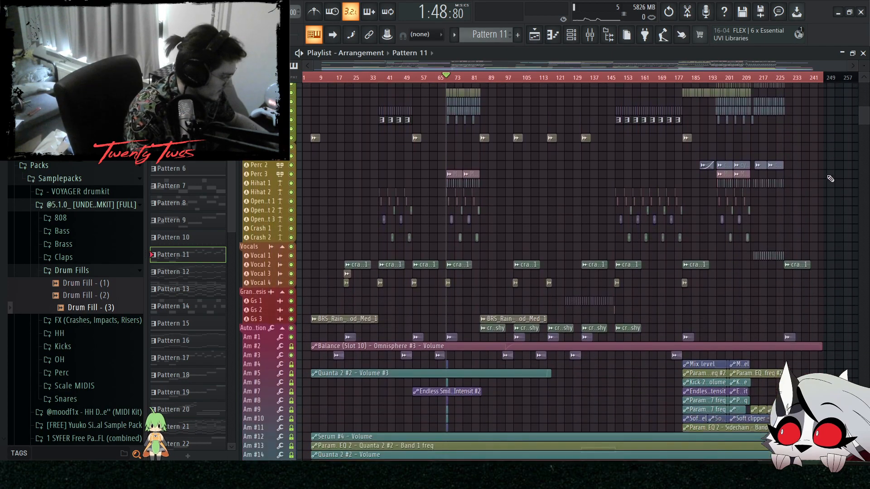
pyautogui.scroll(10, 849, 188)
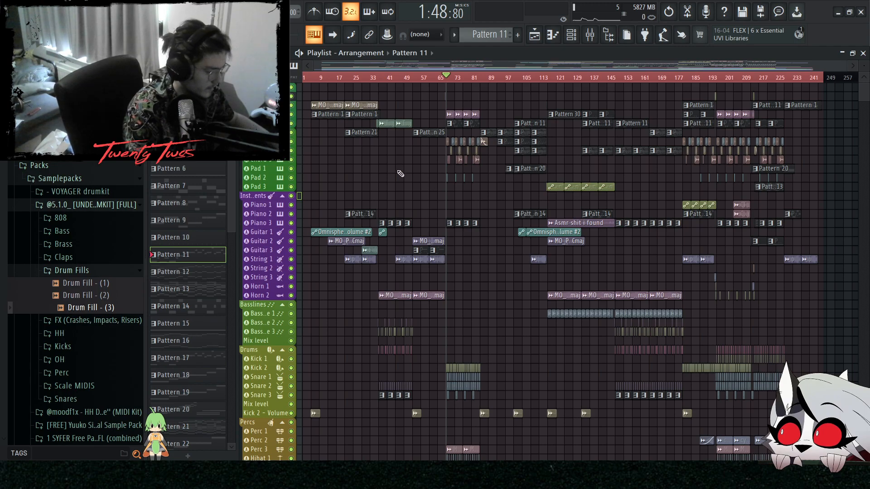
pyautogui.scroll(-3, 401, 172)
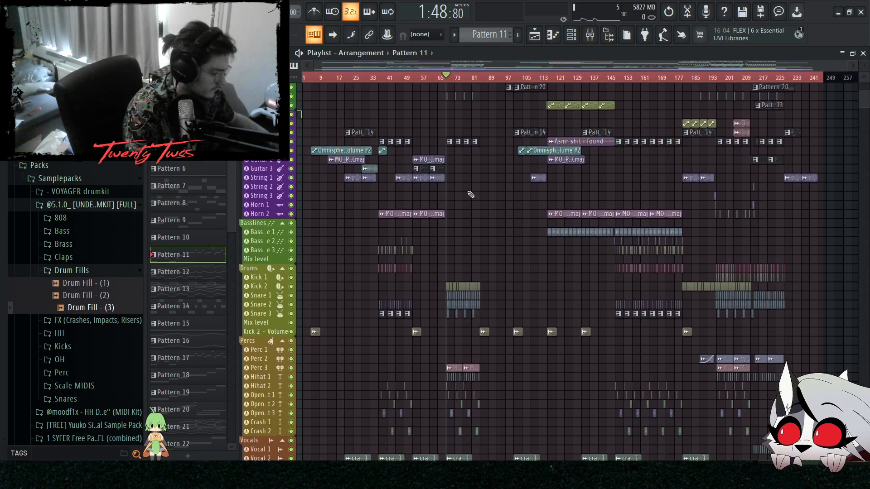
pyautogui.scroll(3, 512, 204)
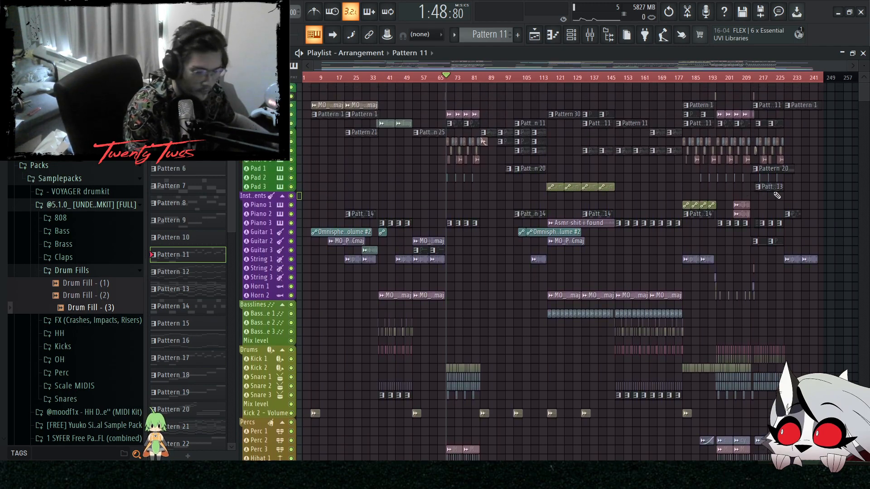
pyautogui.scroll(3, 680, 104)
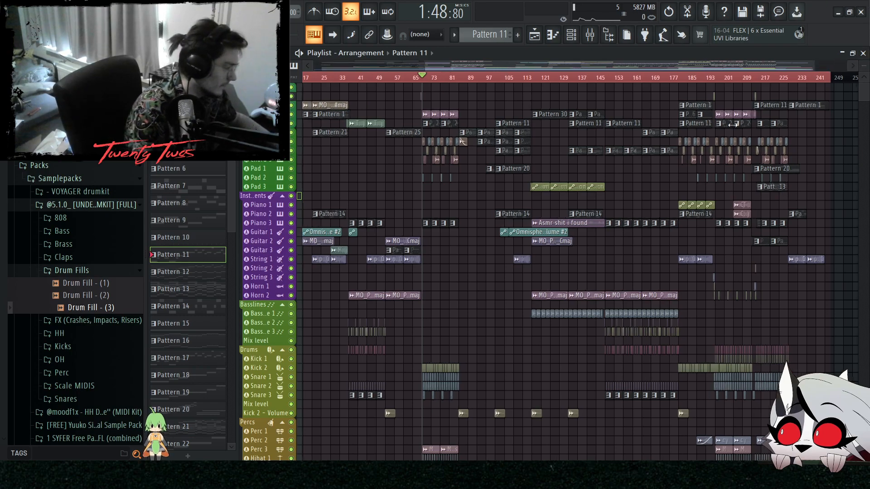
# - Set the song position to 4:48:00 and look over the instrument and drum layers of the closing section
pyautogui.click(640, 78)
pyautogui.scroll(-3, 713, 177)
pyautogui.scroll(-2, 690, 186)
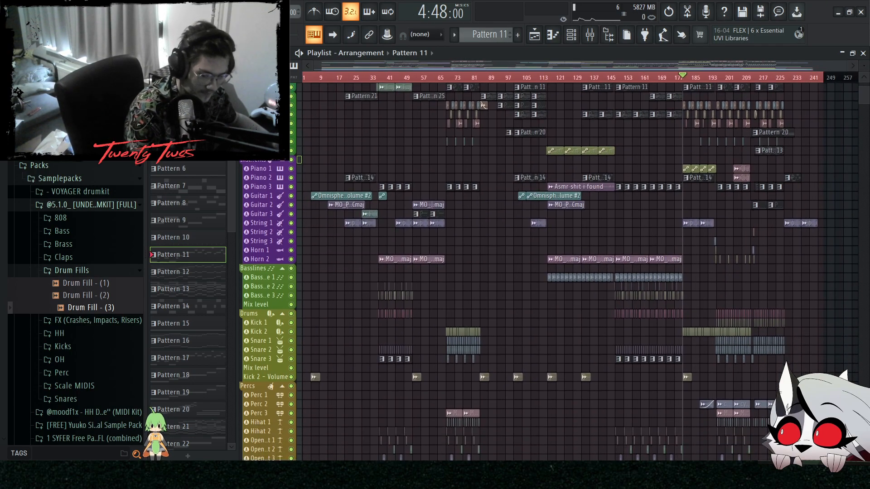
pyautogui.scroll(2, 770, 226)
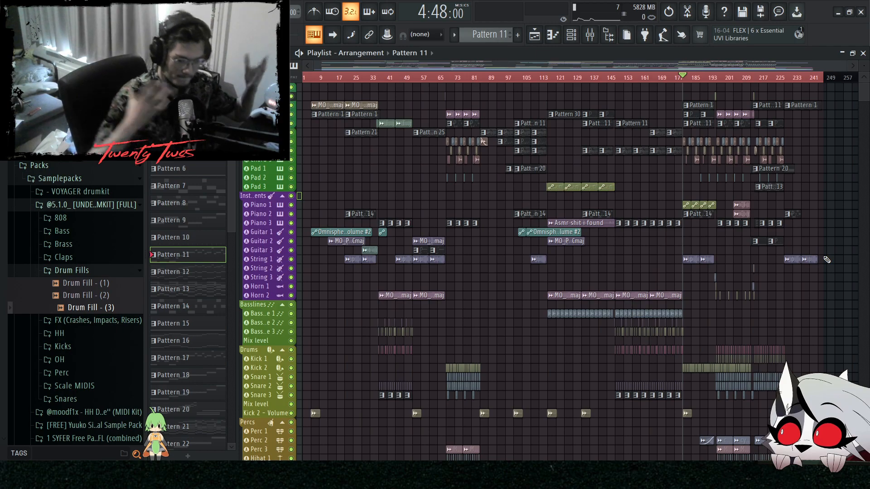